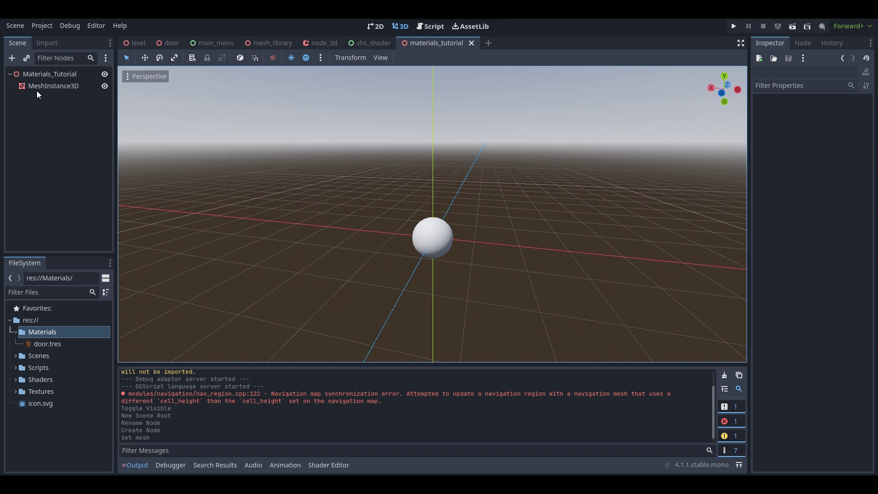
pyautogui.click(54, 86)
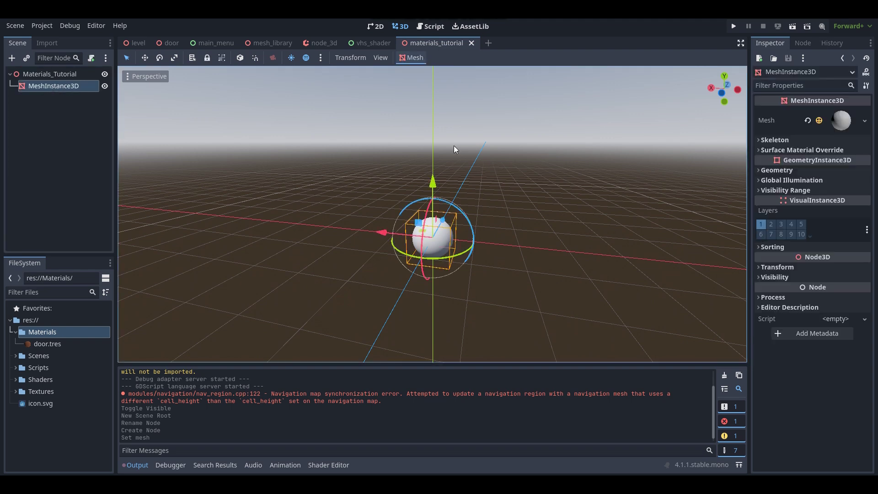
pyautogui.moveTo(494, 201); pyautogui.dragTo(504, 172, button='middle')
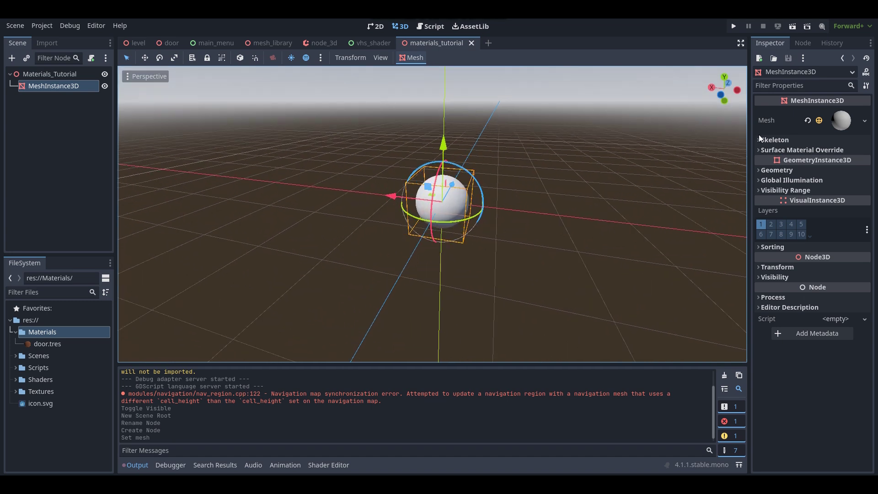
pyautogui.scroll(5, 595, 179)
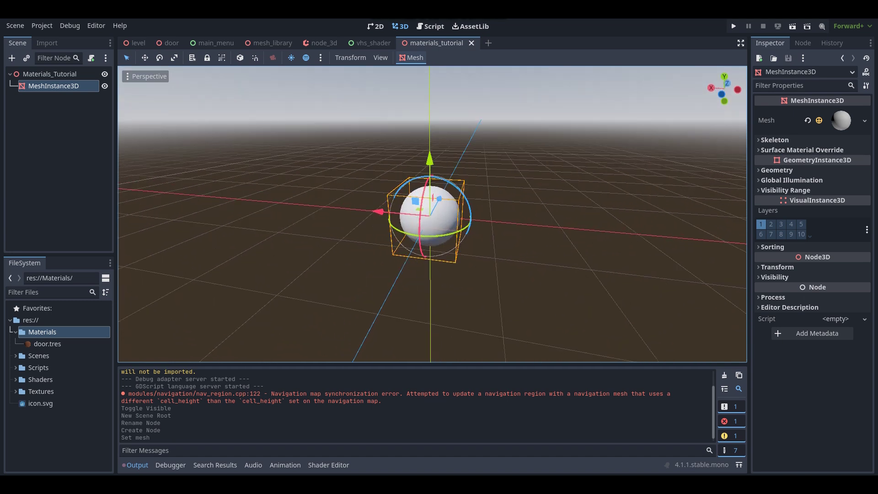
pyautogui.click(575, 189)
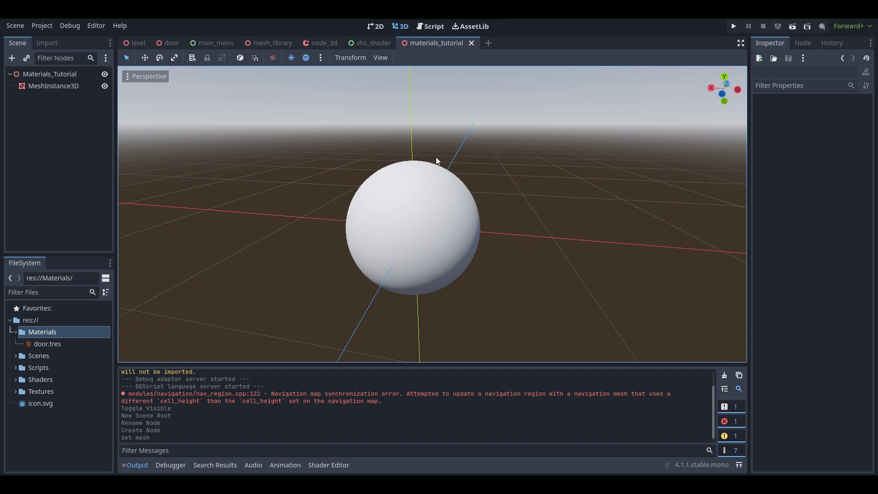
pyautogui.scroll(-5, 505, 143)
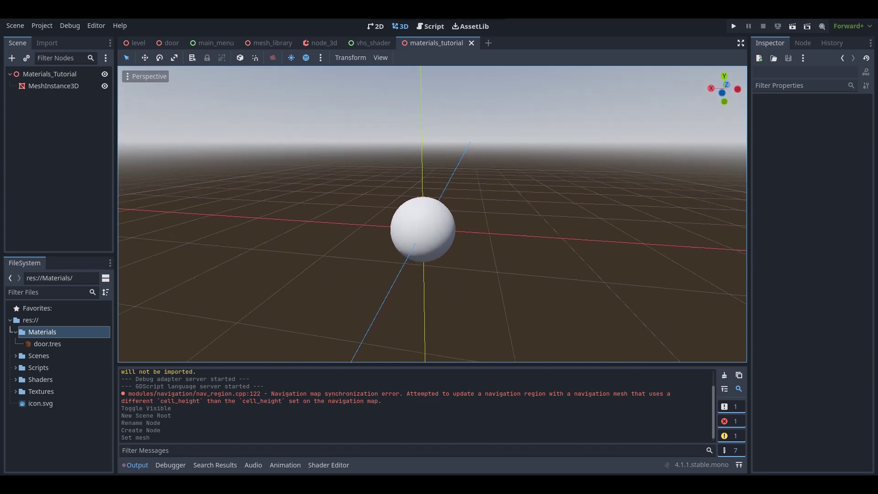
pyautogui.scroll(2, 503, 177)
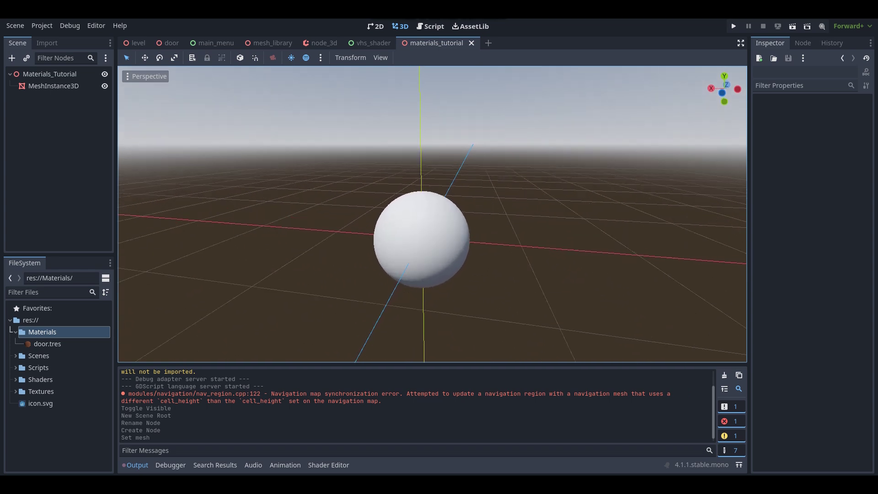
pyautogui.moveTo(503, 178); pyautogui.dragTo(508, 174, button='right')
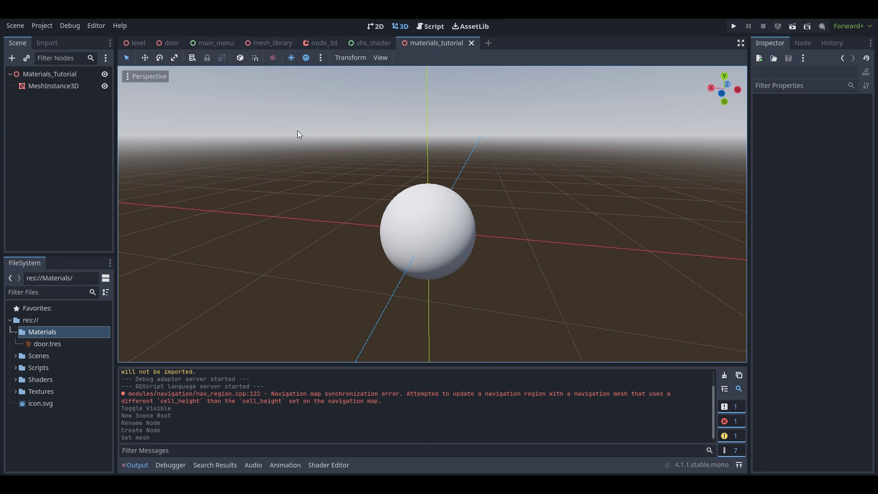
pyautogui.moveTo(40, 324); pyautogui.dragTo(31, 320)
pyautogui.rightClick(39, 322)
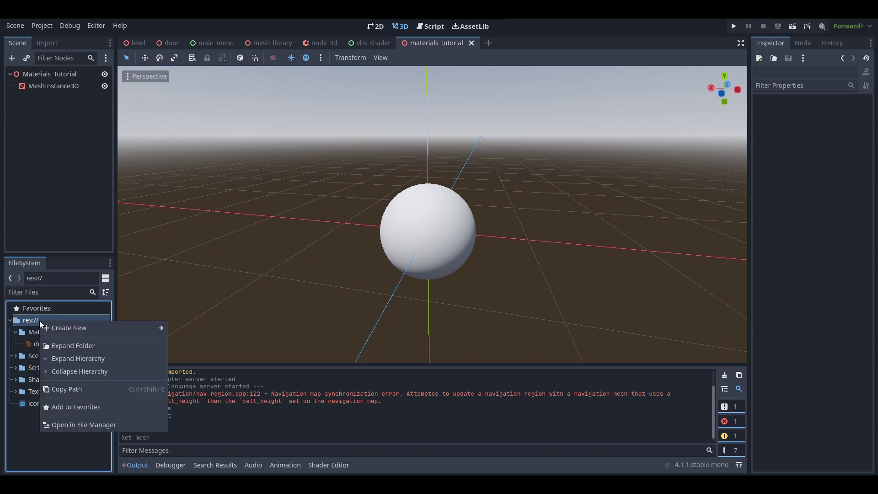
pyautogui.moveTo(82, 326)
pyautogui.click(175, 330)
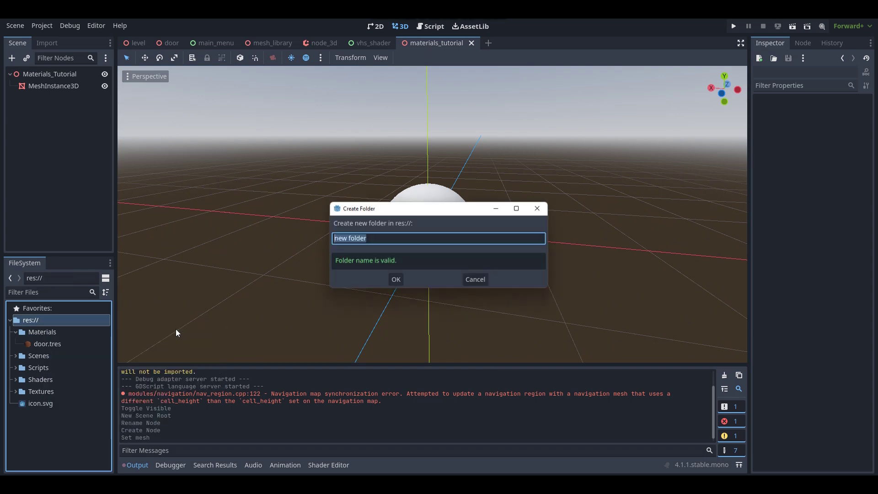
pyautogui.write('Y')
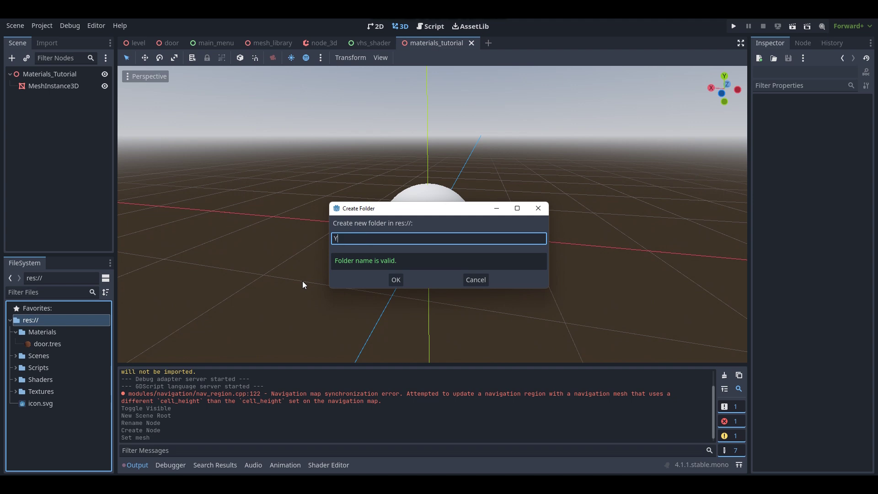
pyautogui.write('ong fff')
pyautogui.click(485, 279)
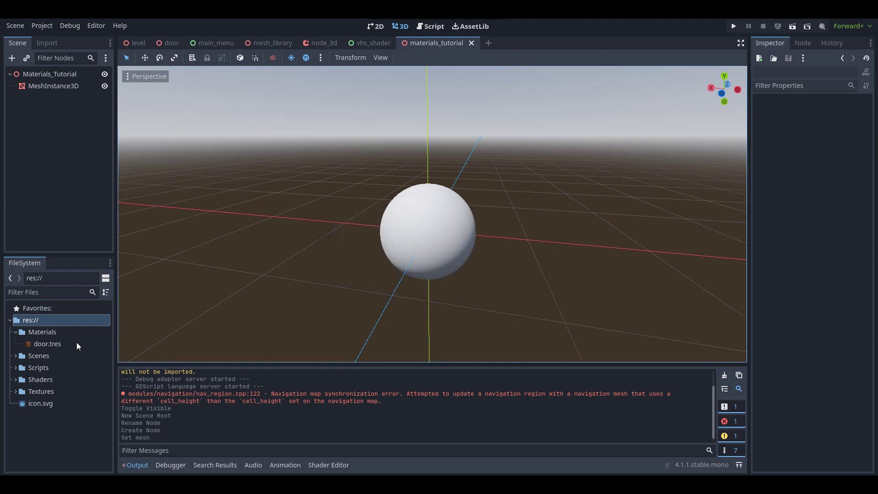
# Start creating a new resource in the Materials folder and search the resource types for "standa".
pyautogui.click(71, 331)
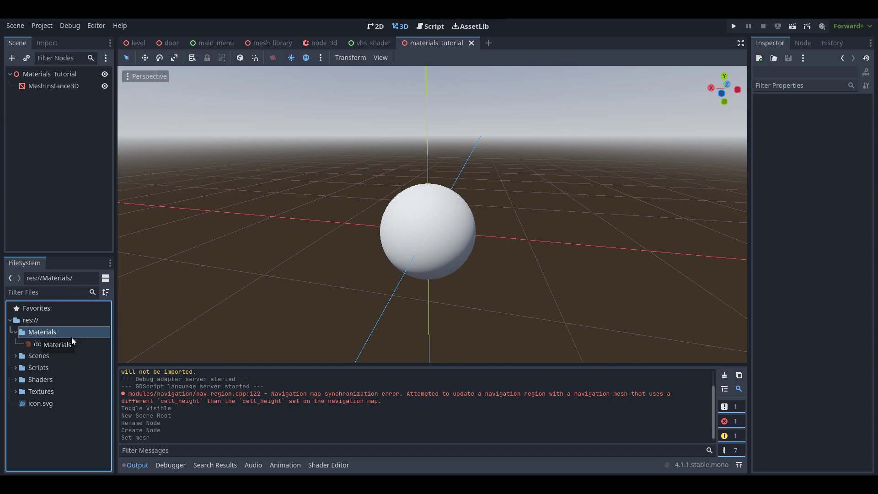
pyautogui.rightClick(47, 335)
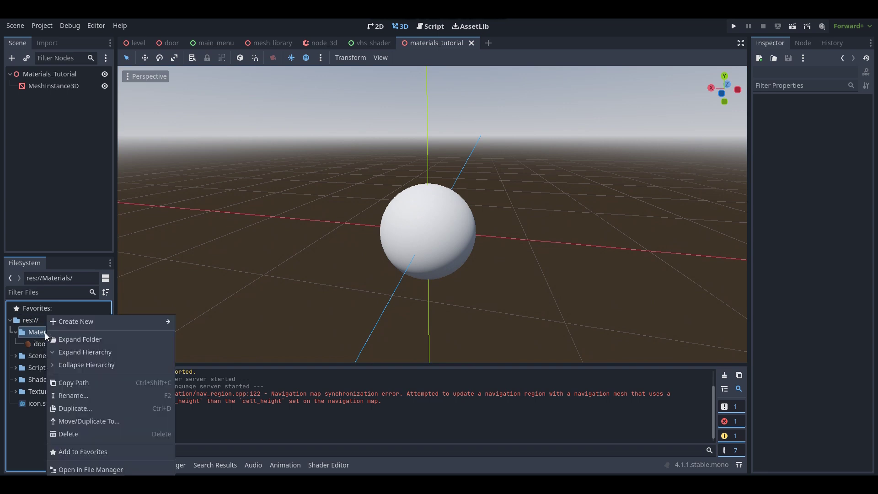
pyautogui.moveTo(101, 320)
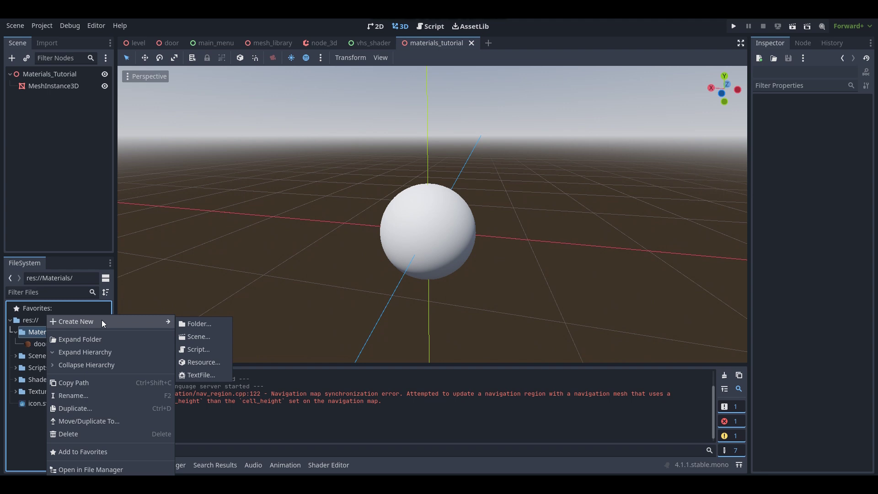
pyautogui.click(195, 362)
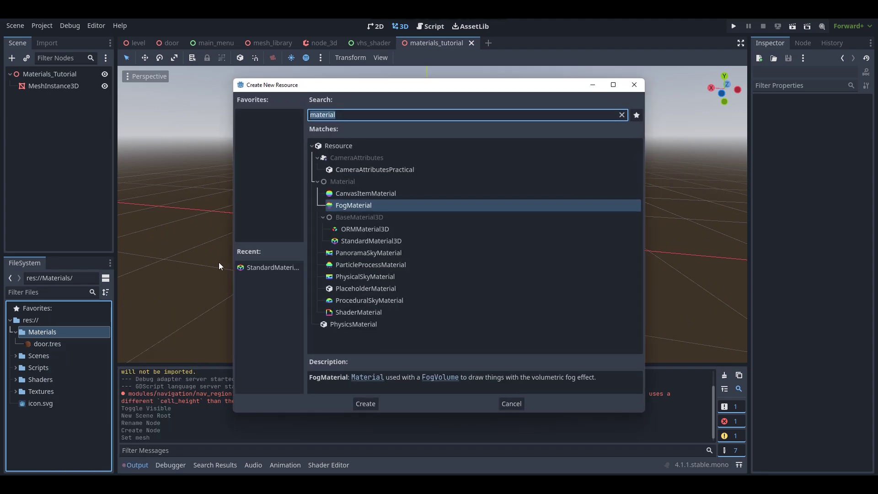
pyautogui.write('standa')
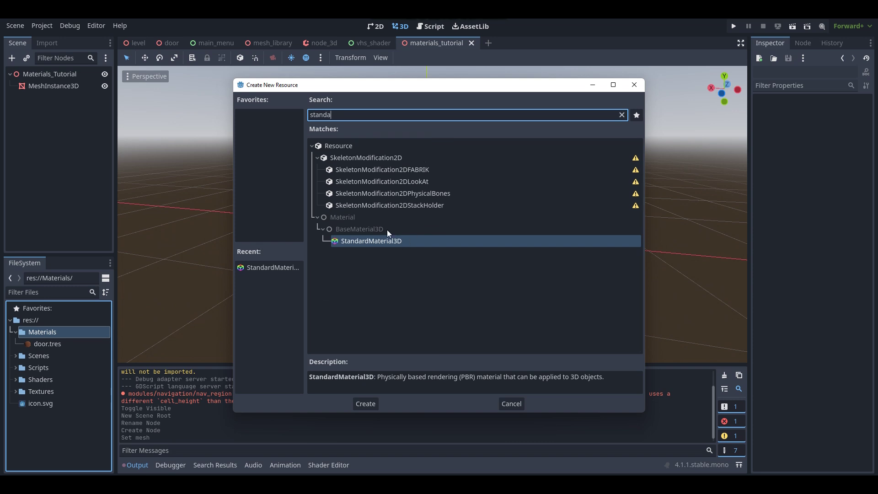
# Search the resource types for "material" and review the descriptions of CanvasItemMaterial, FogMaterial, ShaderMaterial and ParticleProcessMaterial.
pyautogui.doubleClick(324, 115)
pyautogui.write('material')
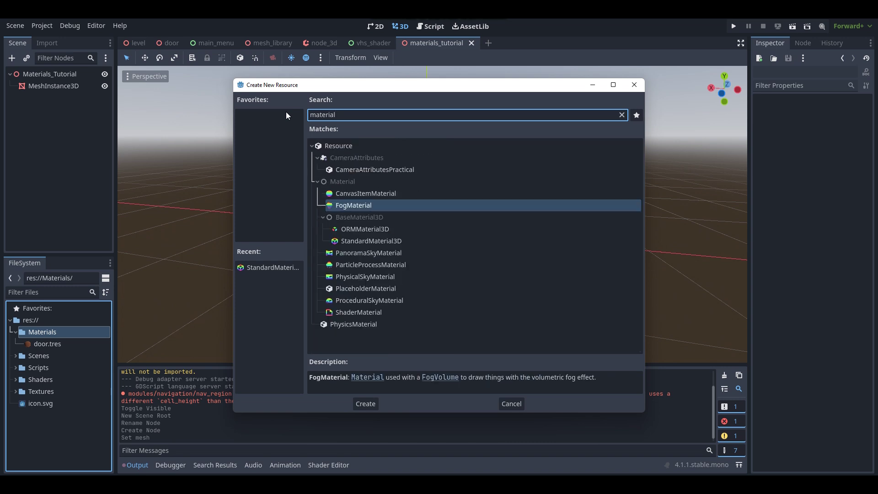
pyautogui.click(380, 192)
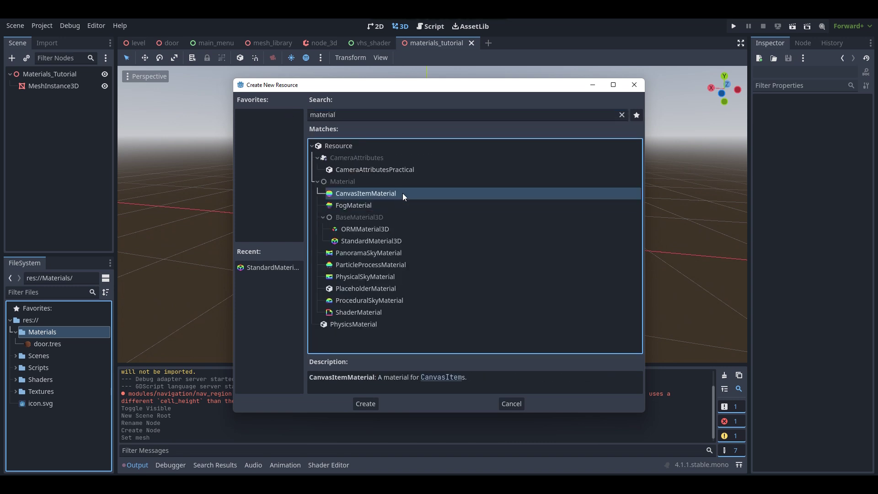
pyautogui.click(384, 207)
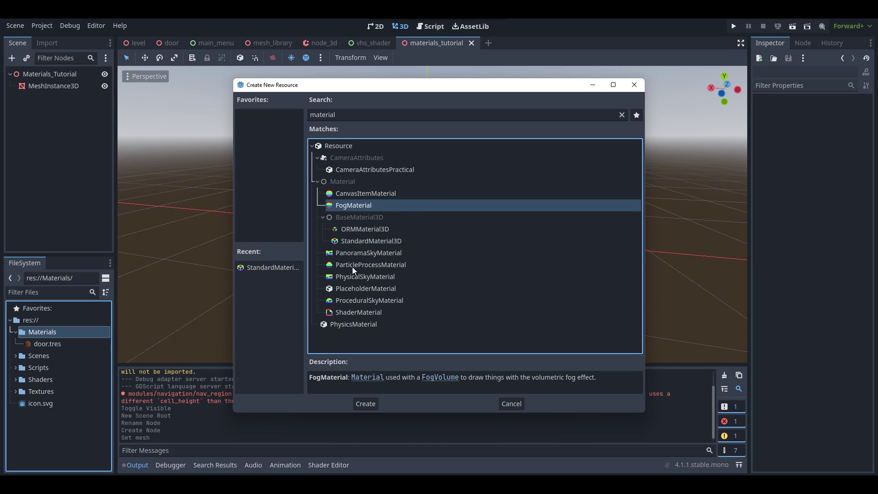
pyautogui.click(358, 311)
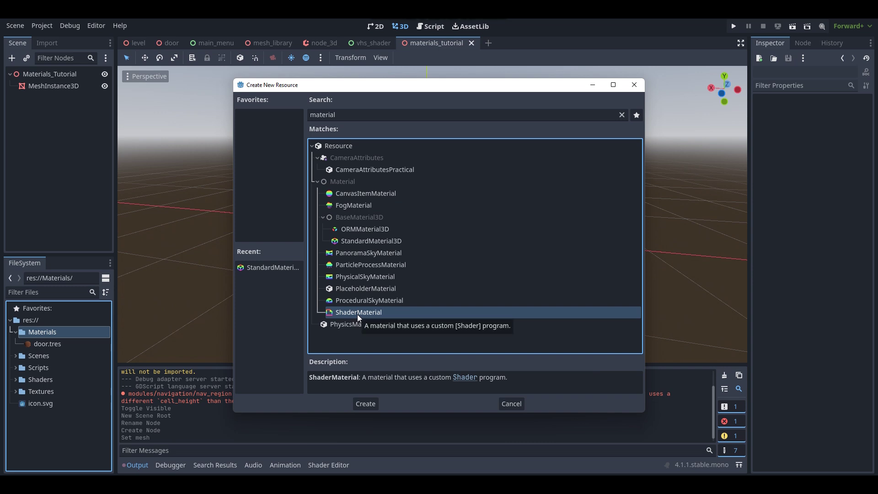
pyautogui.click(368, 265)
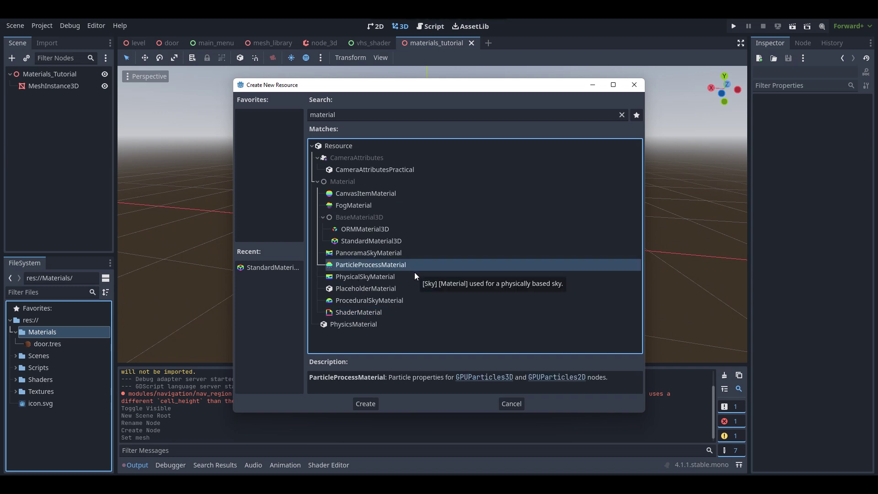
# Create a StandardMaterial3D resource and save it in the Materials folder as basic_material.tres.
pyautogui.click(399, 242)
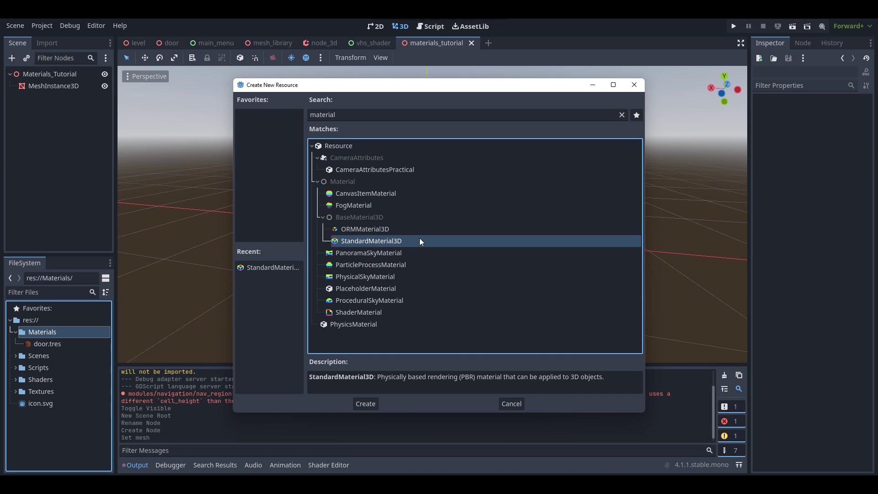
pyautogui.click(370, 404)
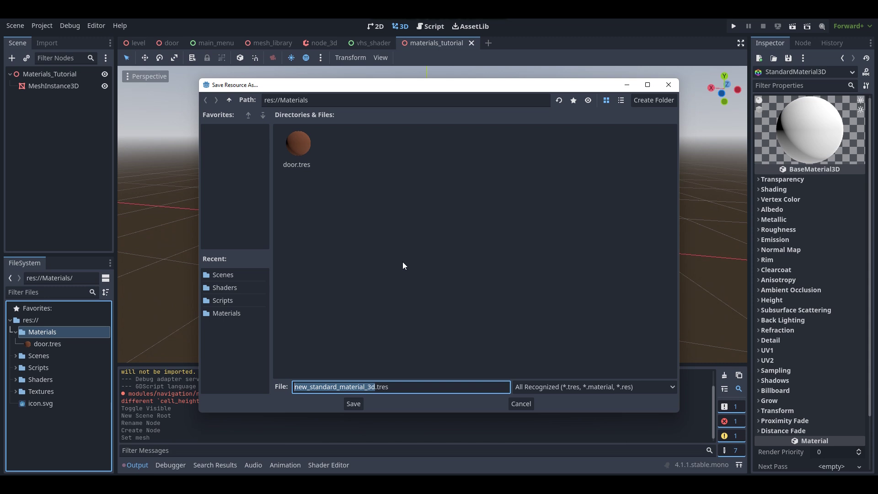
pyautogui.write('basic_material')
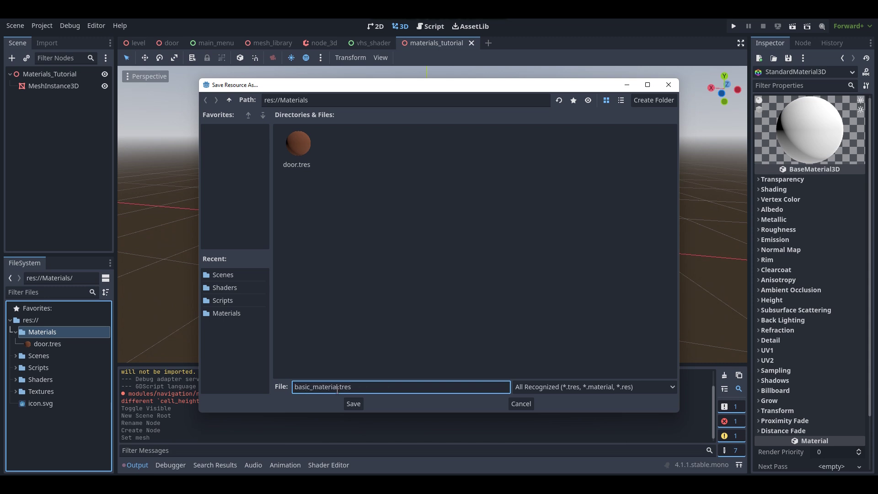
pyautogui.click(348, 402)
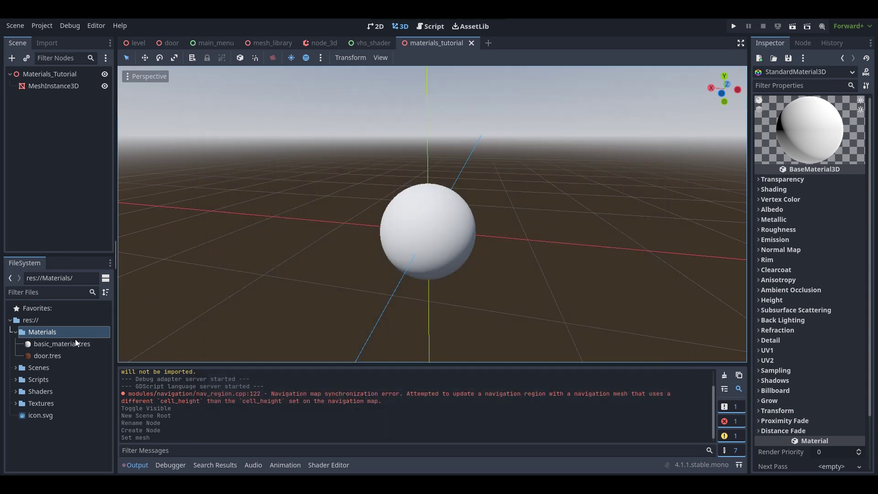
# Open basic_material.tres for editing and apply it to the sphere in the 3D viewport.
pyautogui.click(71, 347)
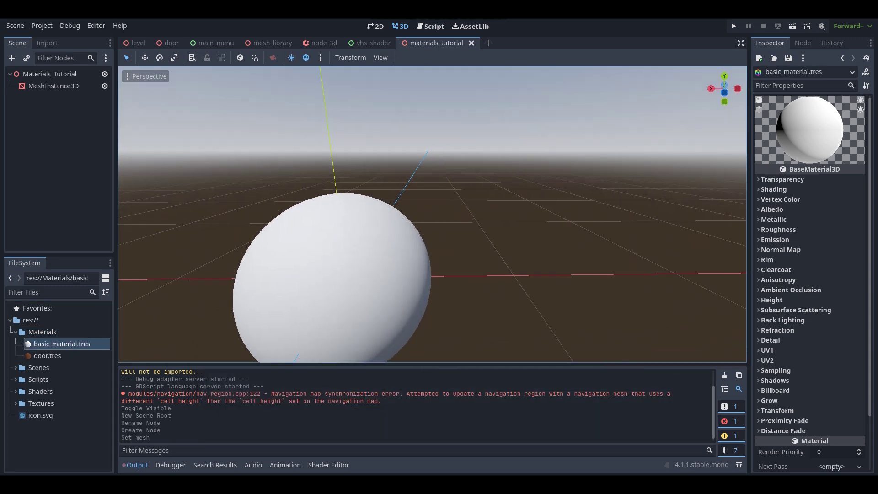
pyautogui.moveTo(411, 275); pyautogui.dragTo(410, 276, button='middle')
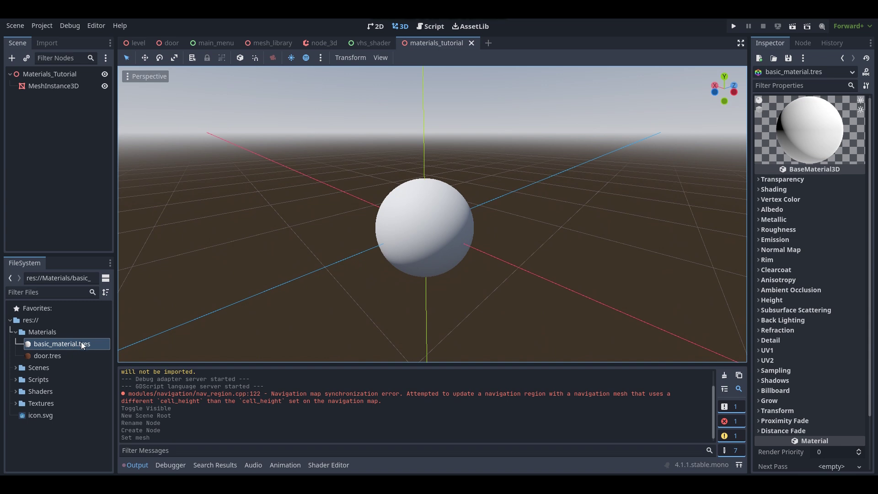
pyautogui.moveTo(83, 345); pyautogui.dragTo(414, 219)
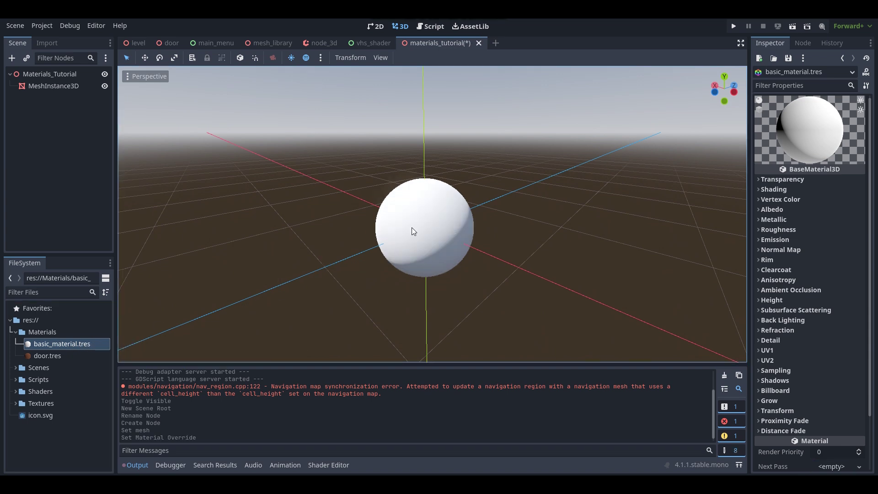
# Examine the MeshInstance3D's geometry material override and the material options of its sphere mesh.
pyautogui.click(72, 88)
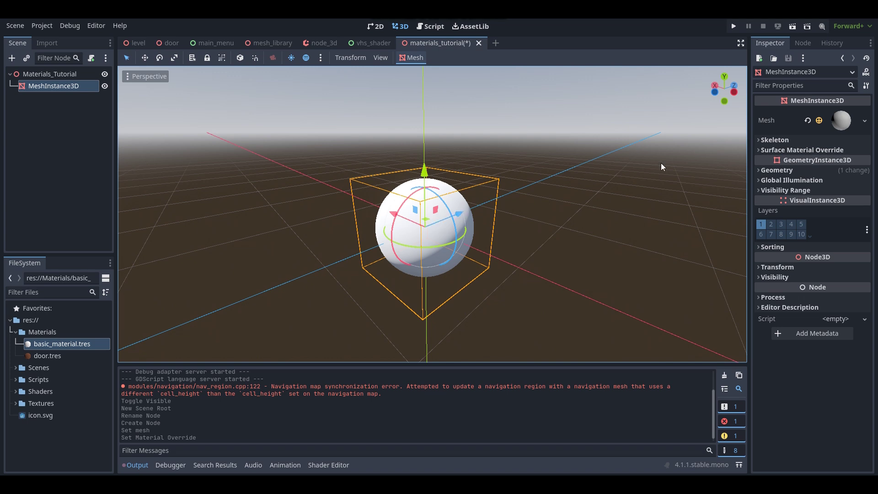
pyautogui.click(772, 169)
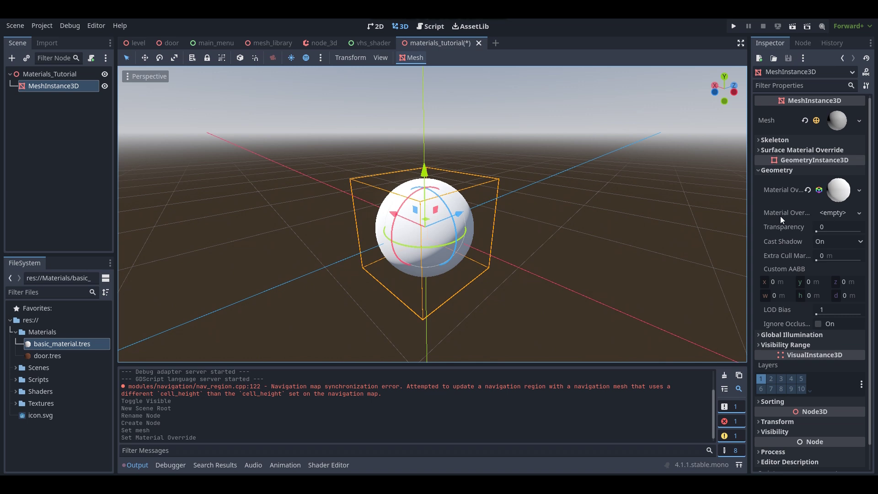
pyautogui.click(836, 118)
pyautogui.scroll(-4, 830, 210)
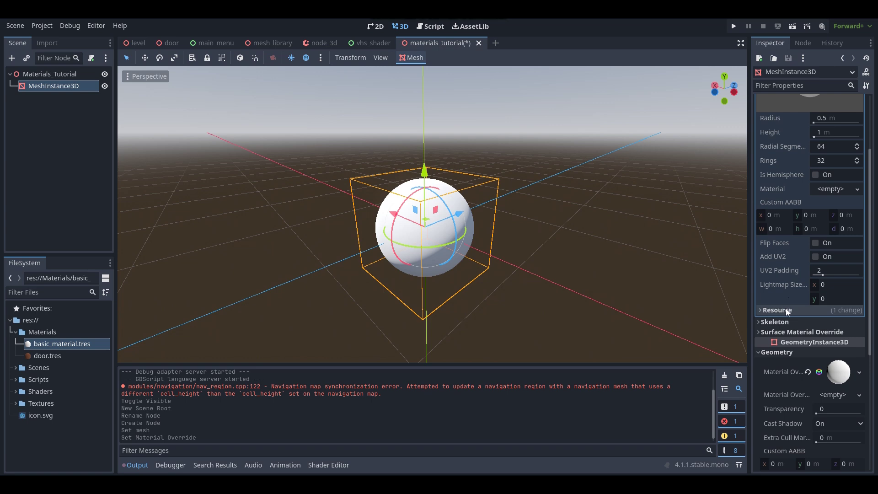
pyautogui.click(830, 185)
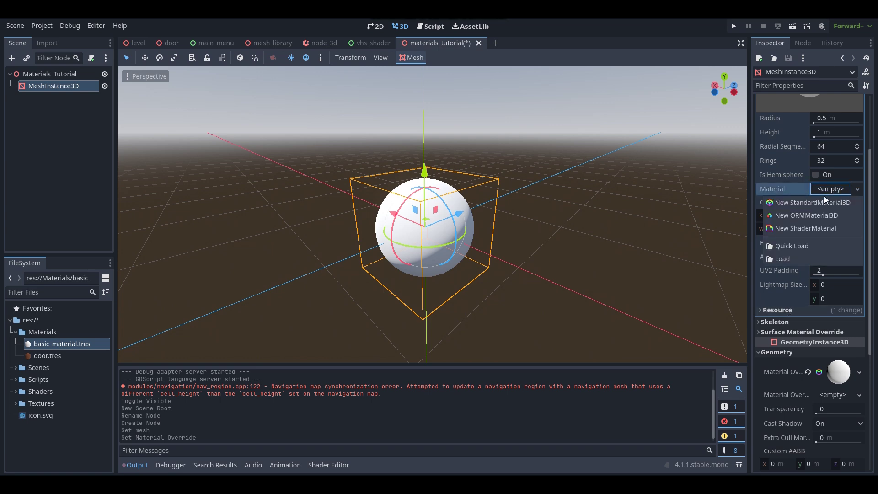
pyautogui.click(827, 189)
pyautogui.scroll(5, 822, 230)
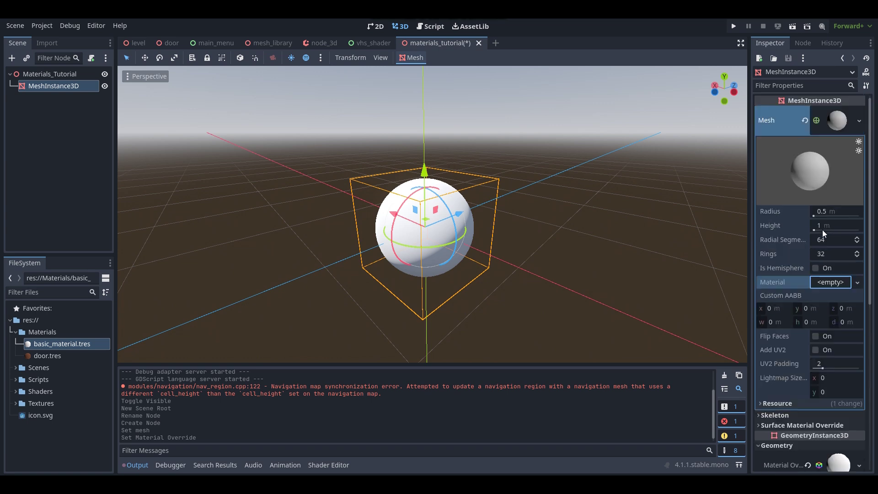
pyautogui.click(832, 121)
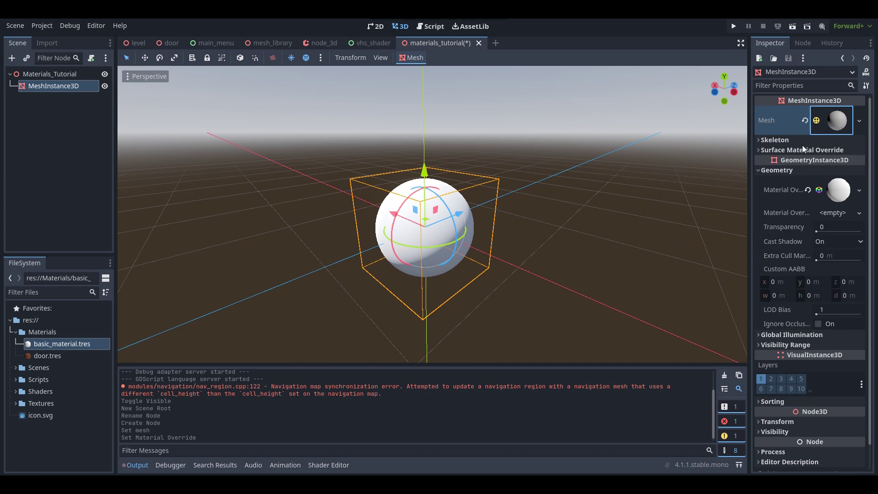
pyautogui.scroll(3, 339, 246)
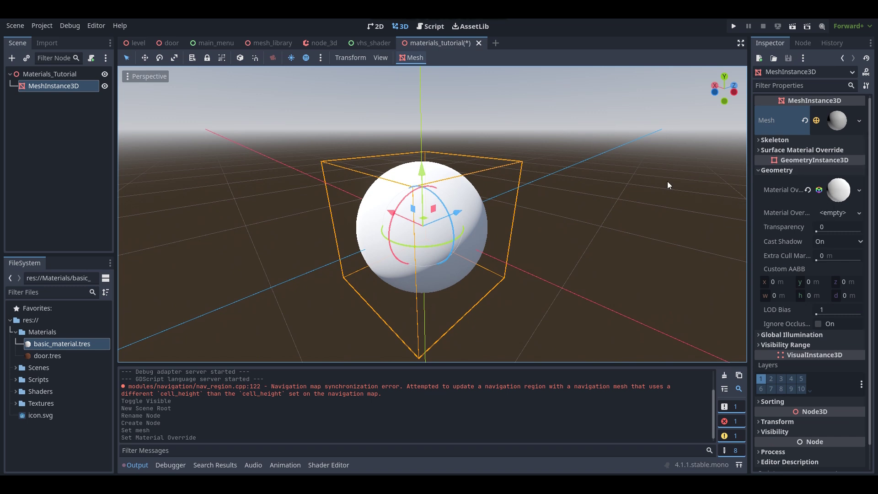
# Open basic_material.tres for editing, look over its property groups and expand the Transparency settings while viewing the sphere from another angle.
pyautogui.click(89, 342)
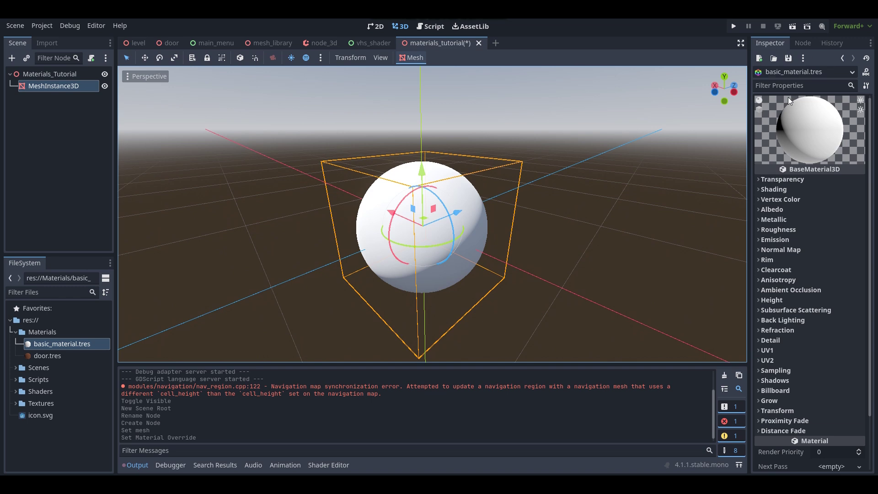
pyautogui.scroll(-3, 788, 97)
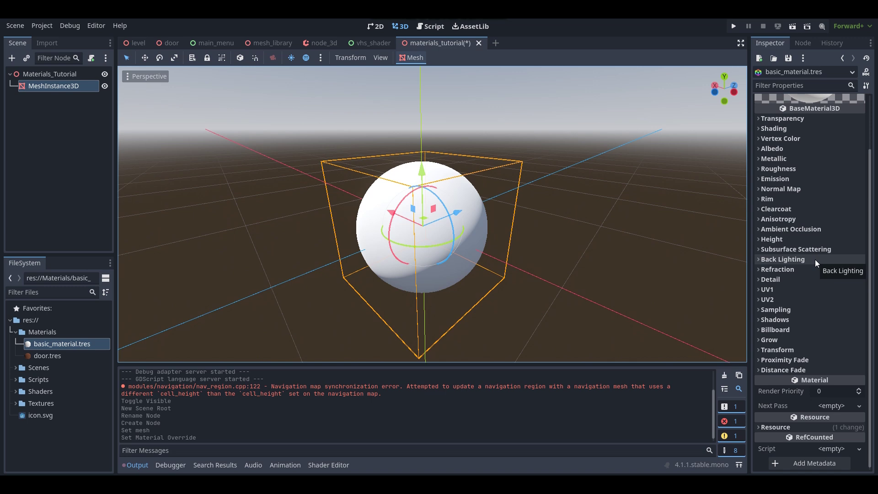
pyautogui.click(814, 119)
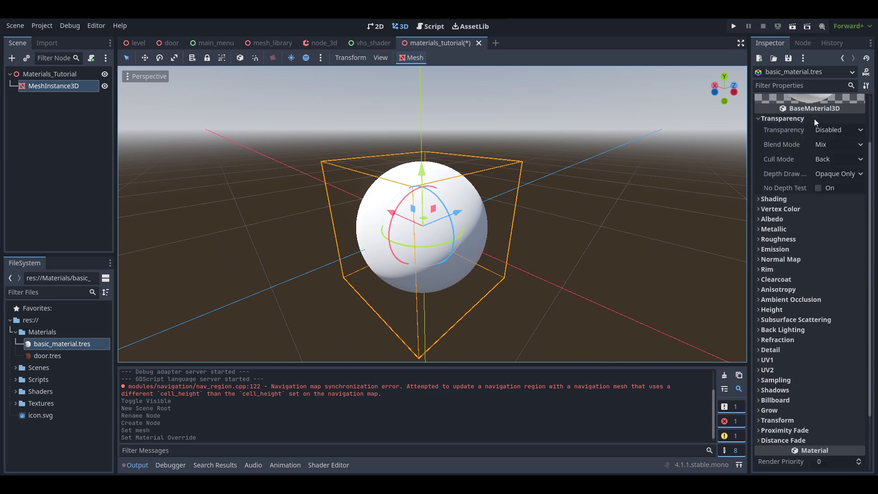
pyautogui.moveTo(540, 151); pyautogui.dragTo(605, 152, button='middle')
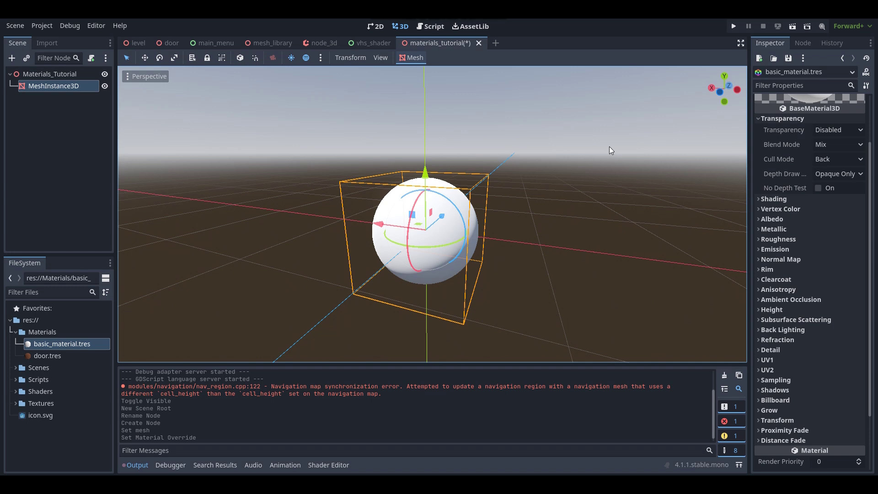
pyautogui.moveTo(583, 156)
pyautogui.mouseDown(button='right')
pyautogui.moveTo(597, 158)
pyautogui.moveTo(584, 161)
pyautogui.mouseUp(button='right')
pyautogui.press('w')
pyautogui.press('s')
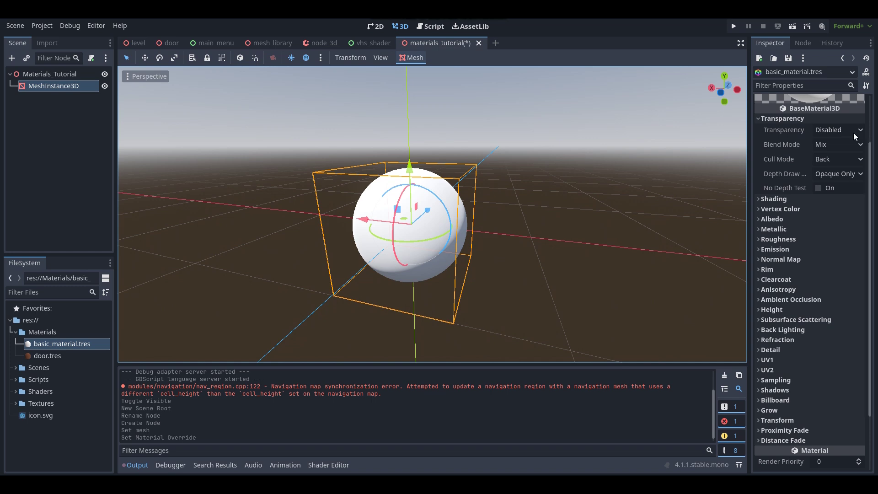
# Review the available transparency modes of the basic material, leaving the mode at Disabled, and collapse the Transparency group.
pyautogui.click(840, 130)
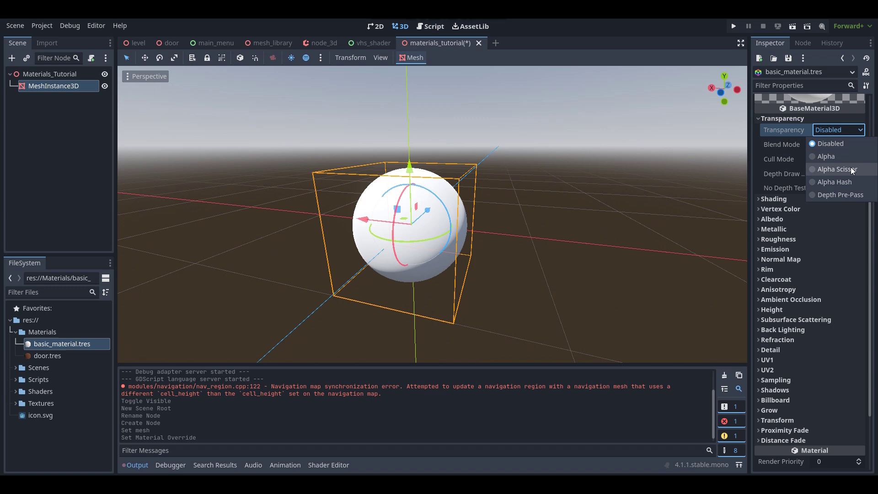
pyautogui.click(836, 131)
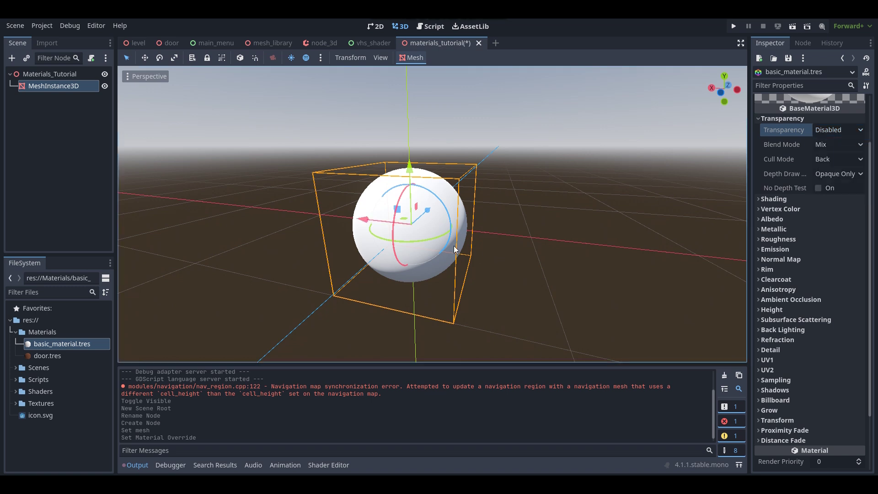
pyautogui.click(853, 132)
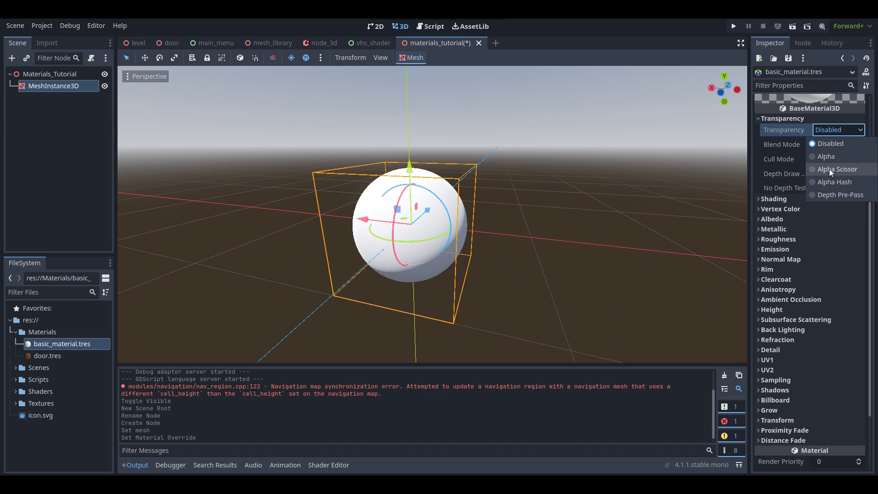
pyautogui.click(828, 127)
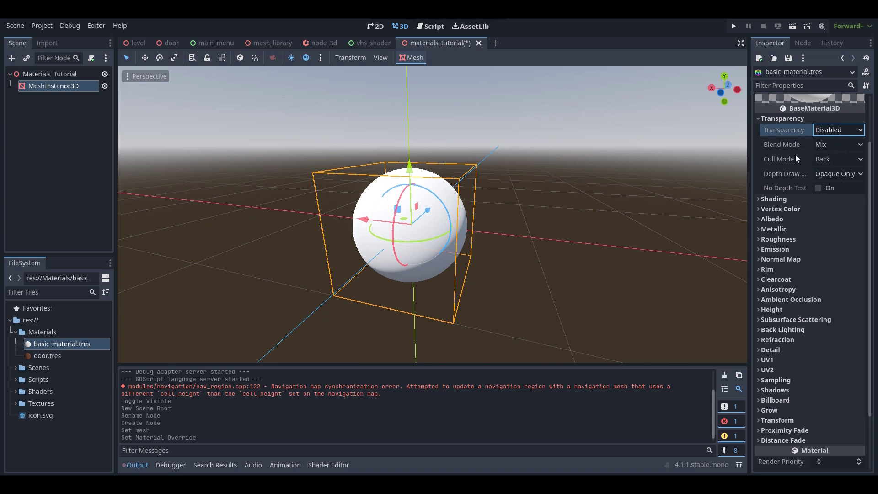
pyautogui.scroll(3, 819, 160)
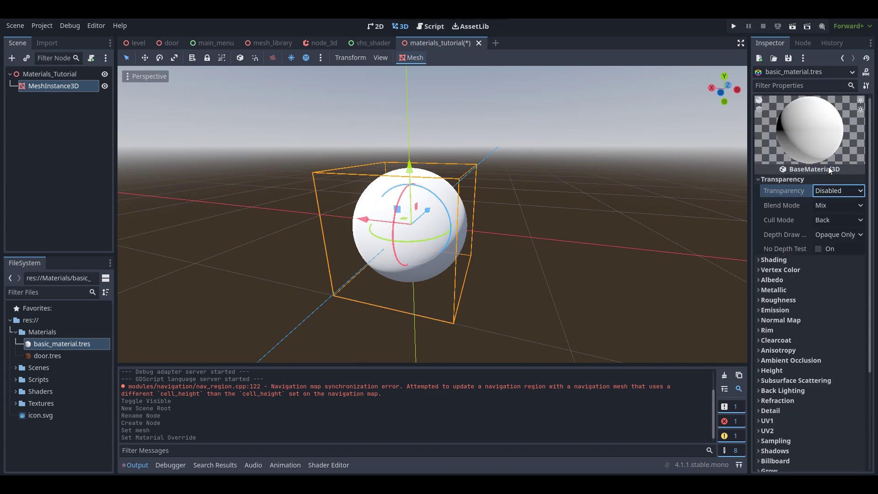
pyautogui.click(838, 193)
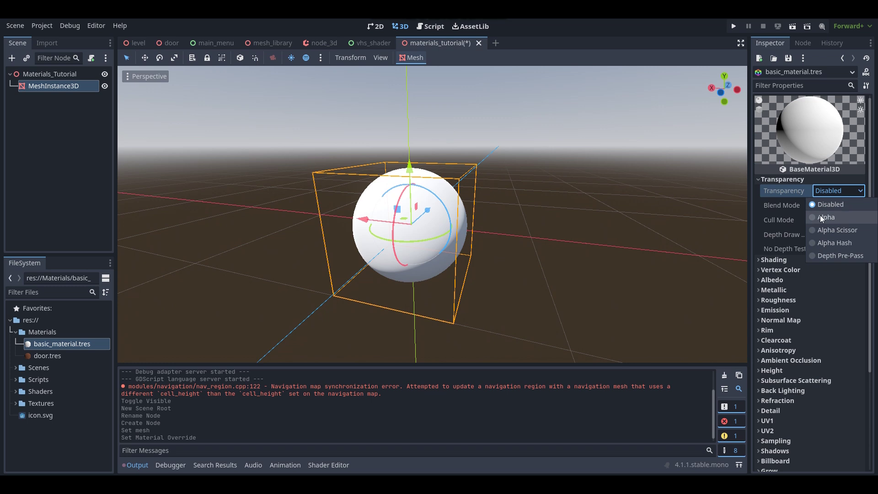
pyautogui.click(798, 187)
pyautogui.click(797, 178)
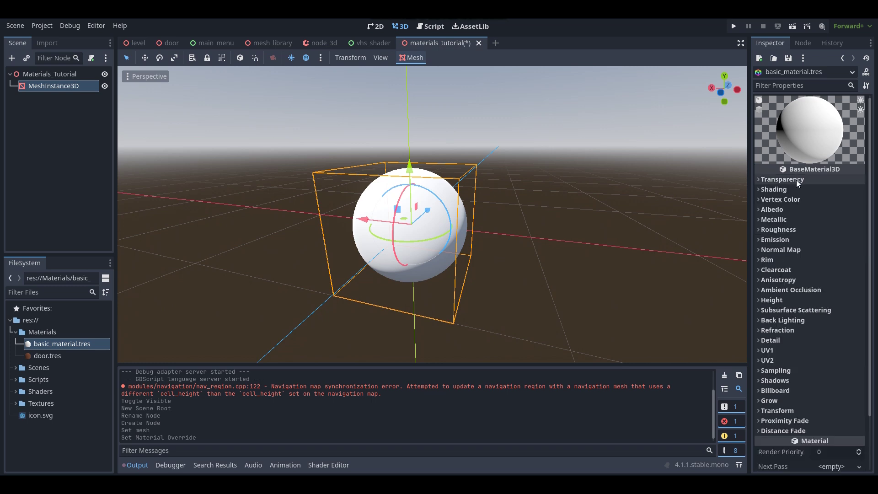
# Try the Per-Vertex shading mode on the material, read the property's description and reset the mode to its default.
pyautogui.click(790, 189)
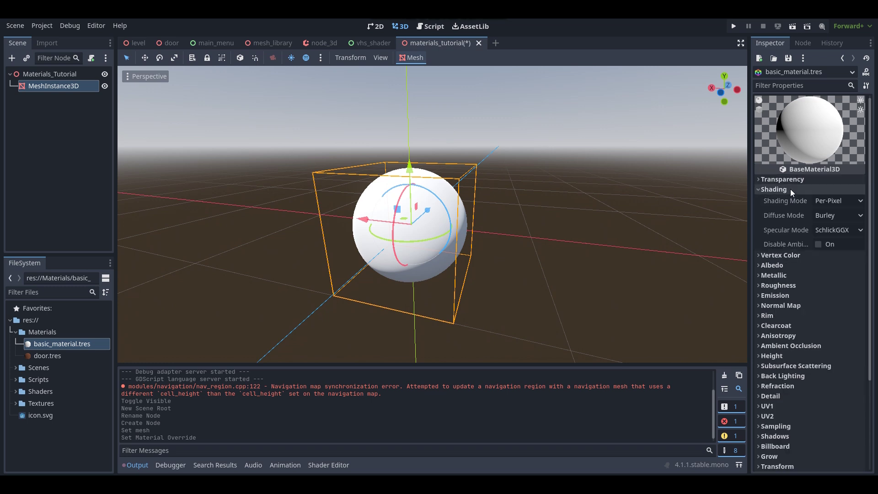
pyautogui.click(836, 200)
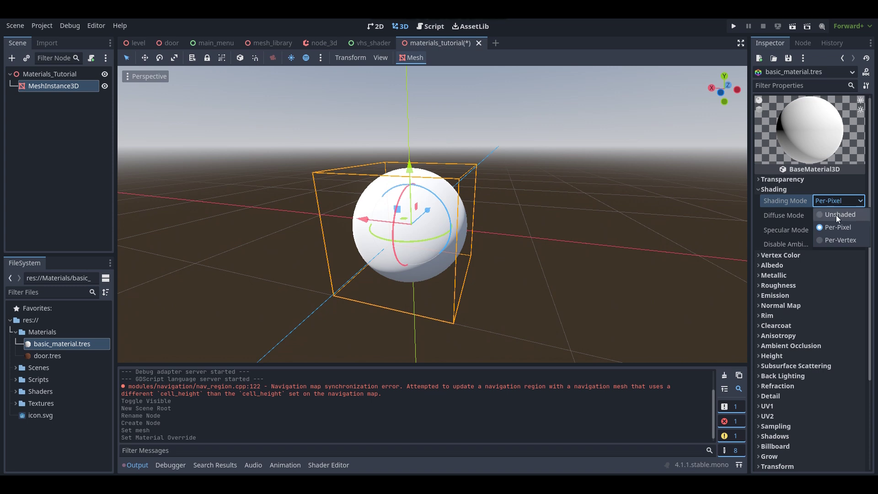
pyautogui.click(838, 240)
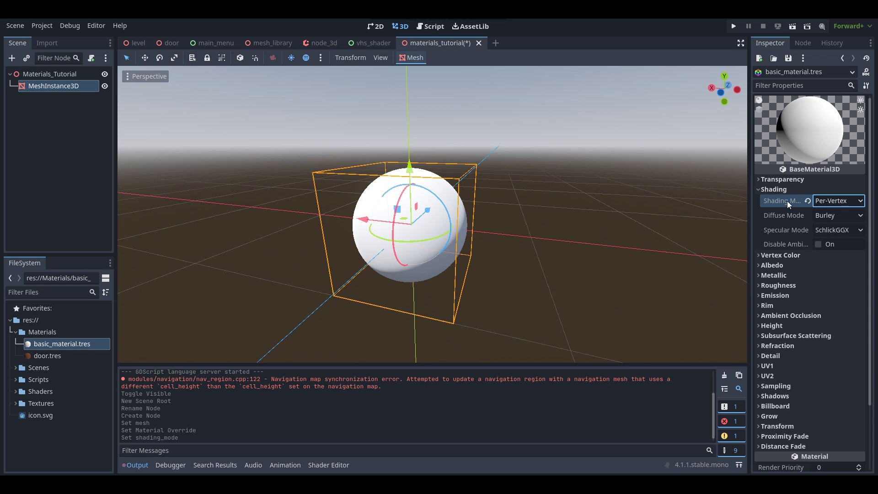
pyautogui.moveTo(786, 201)
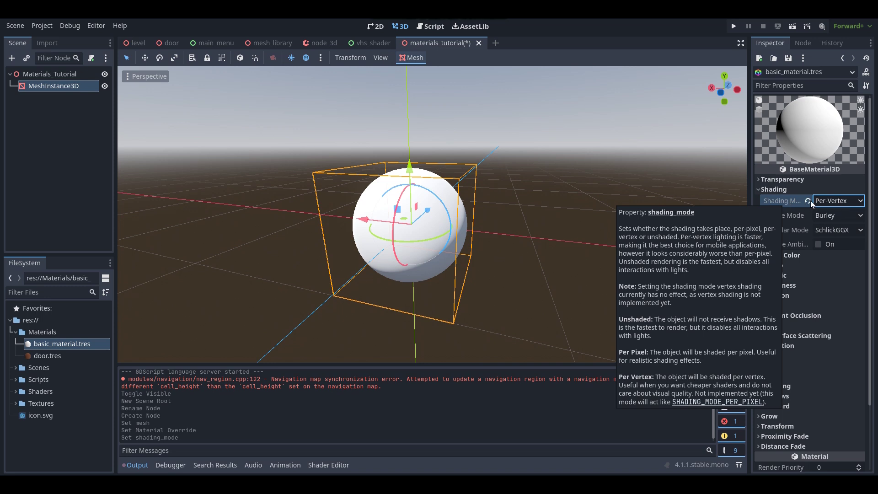
pyautogui.click(808, 201)
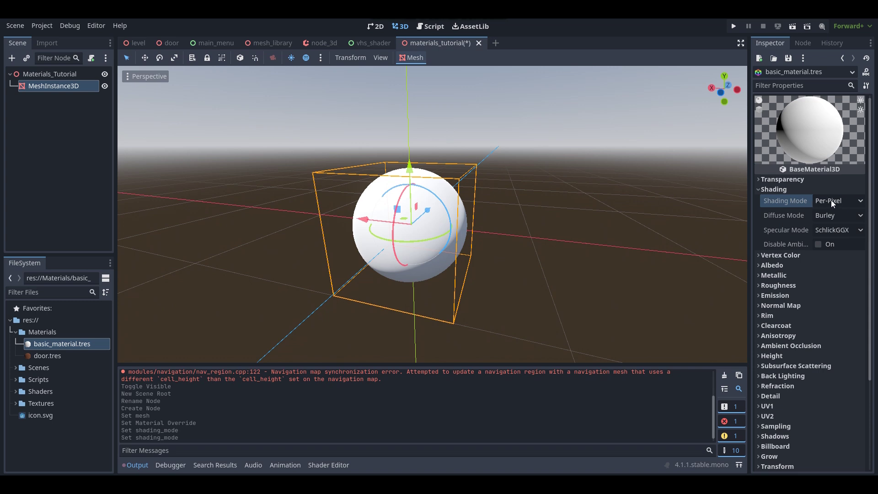
# Review the options and descriptions of the material's shading mode and diffuse mode.
pyautogui.click(830, 200)
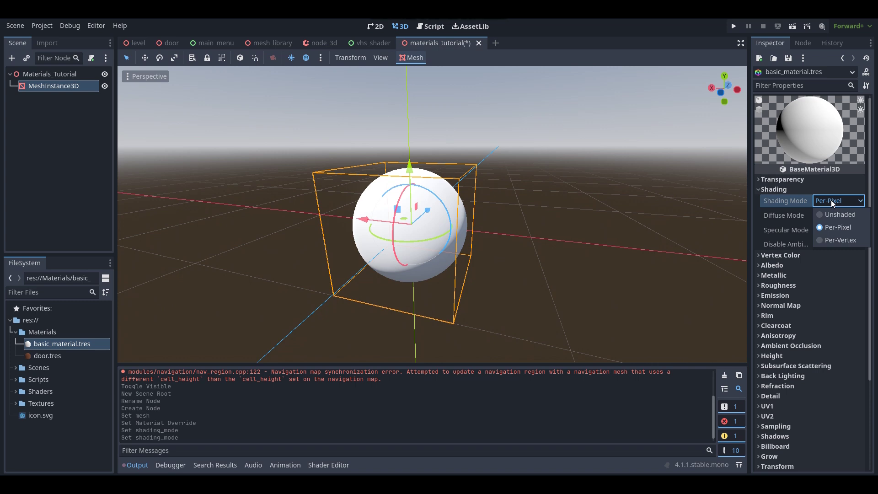
pyautogui.click(839, 202)
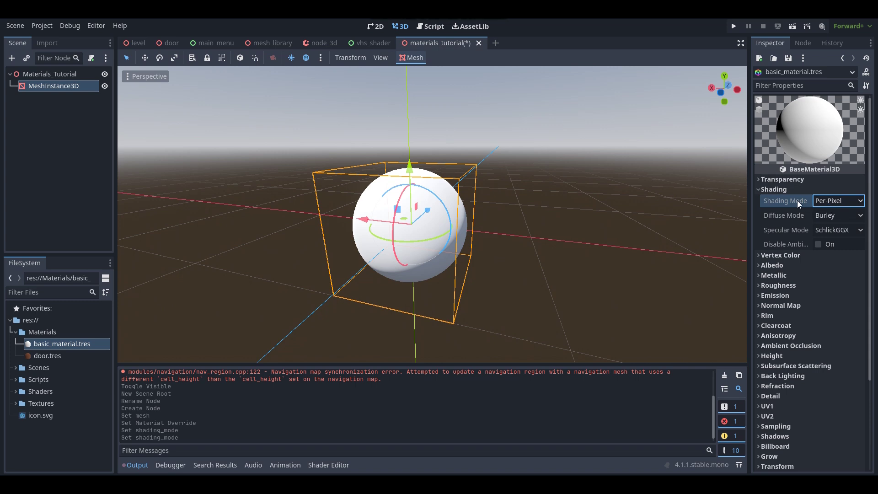
pyautogui.moveTo(797, 200)
pyautogui.click(820, 214)
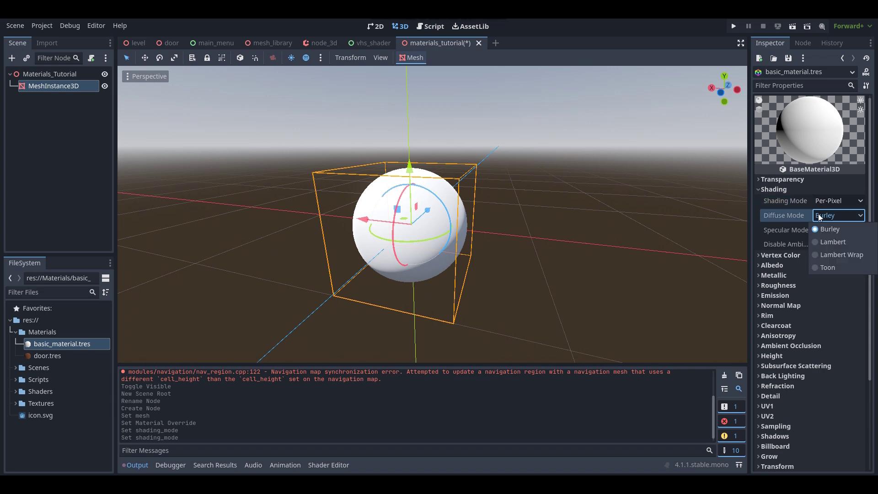
pyautogui.click(818, 213)
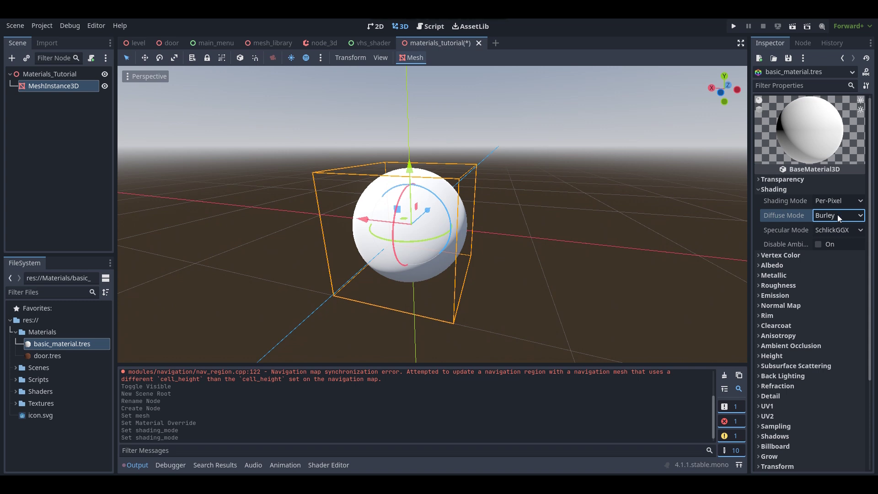
pyautogui.click(838, 215)
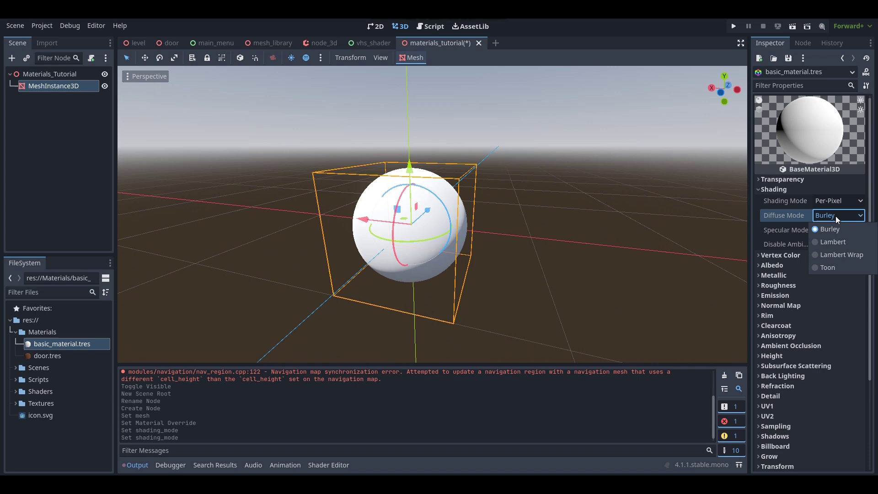
pyautogui.click(821, 213)
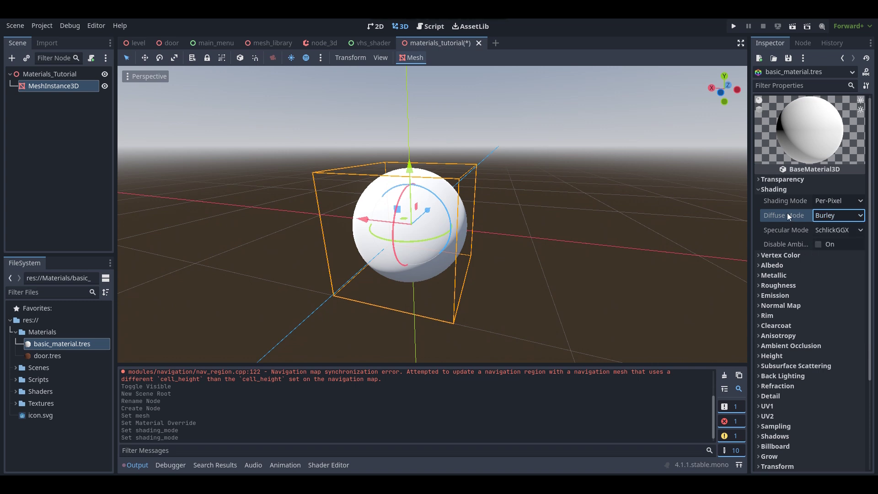
pyautogui.moveTo(778, 216)
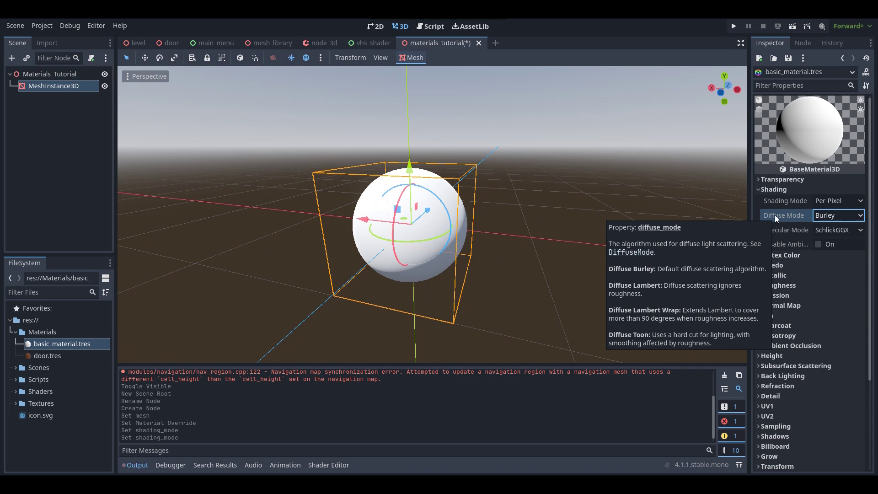
# Compare the Lambert and Burley diffuse modes on the sphere, finishing on Lambert.
pyautogui.click(840, 215)
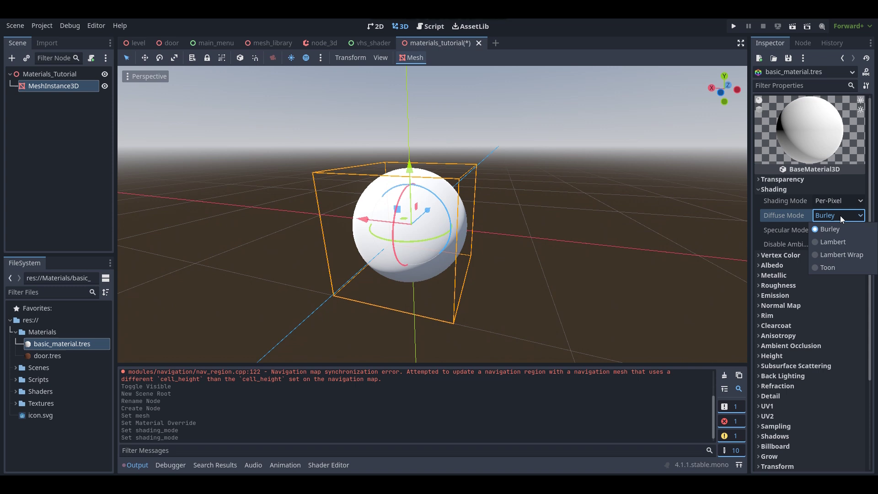
pyautogui.click(845, 243)
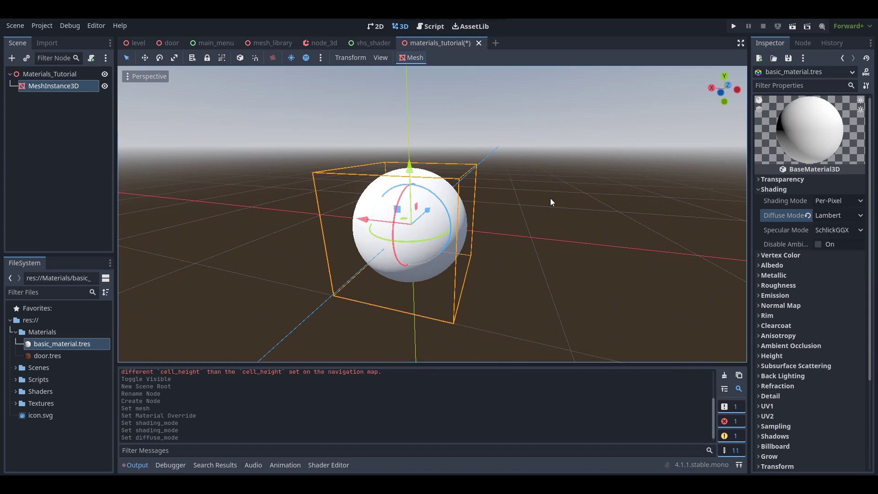
pyautogui.moveTo(550, 199); pyautogui.dragTo(576, 203, button='middle')
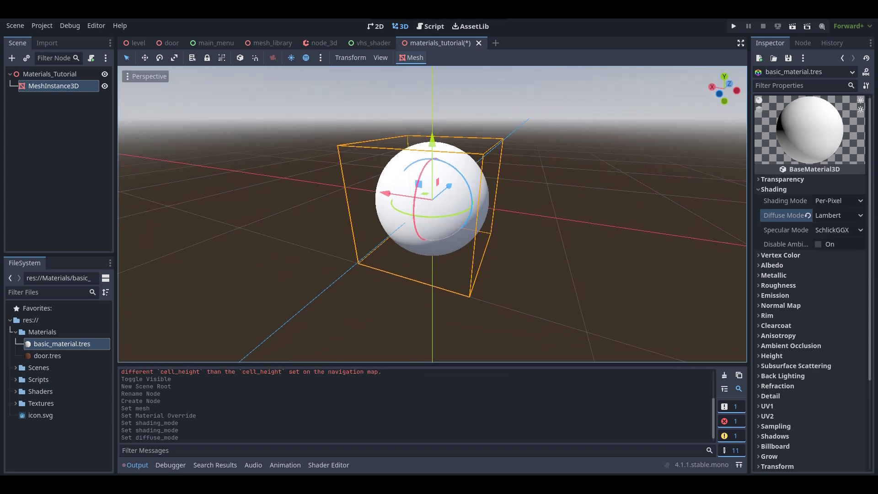
pyautogui.click(849, 213)
pyautogui.click(841, 226)
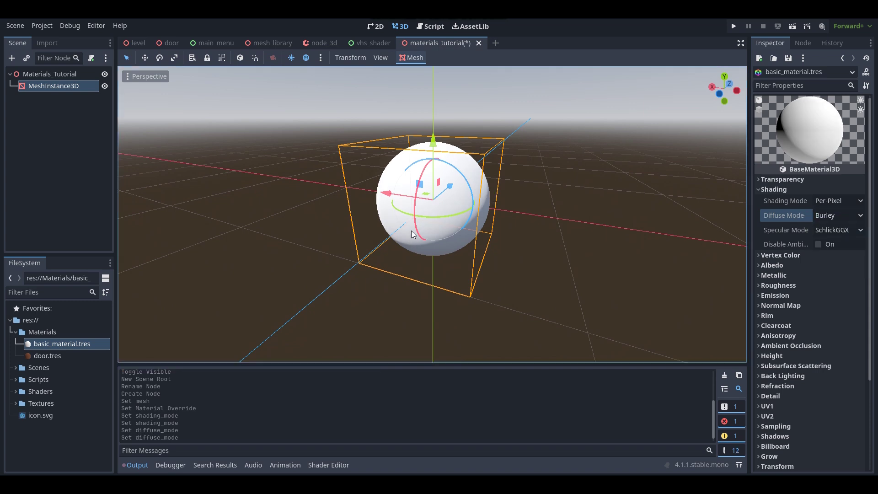
pyautogui.click(834, 218)
pyautogui.click(828, 243)
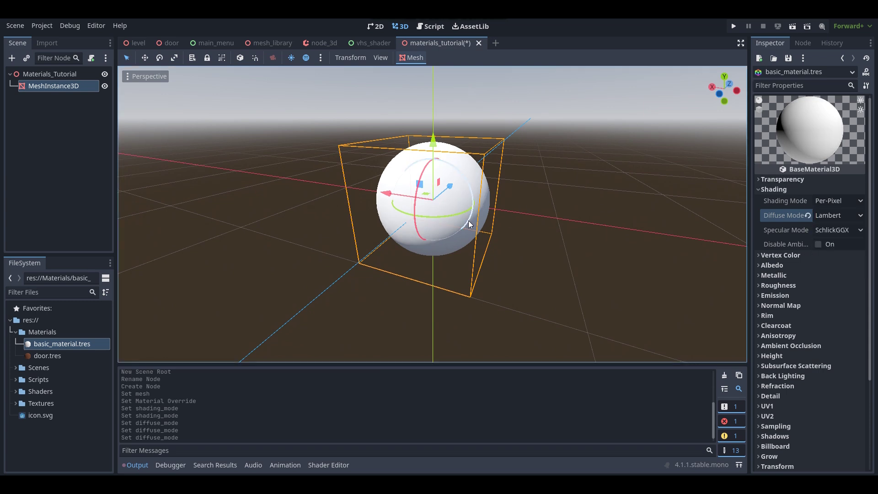
# Set the diffuse mode to Lambert Wrap and inspect the sphere's shading from several angles.
pyautogui.click(828, 215)
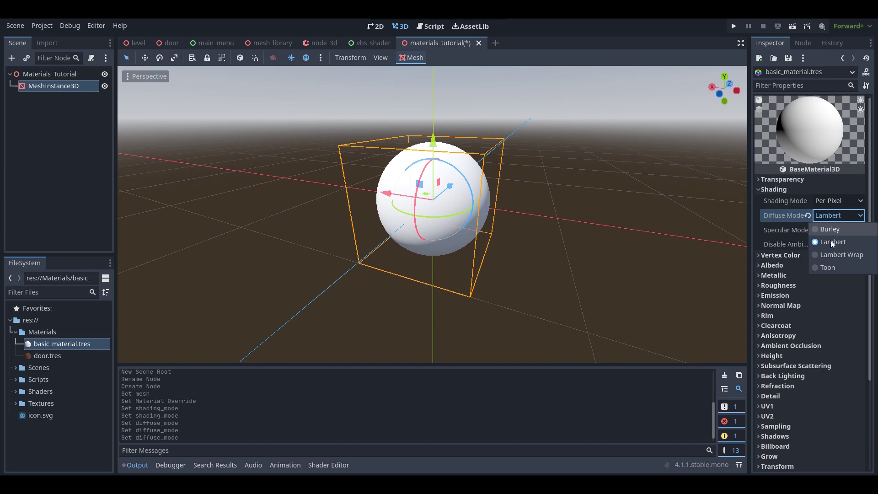
pyautogui.click(832, 253)
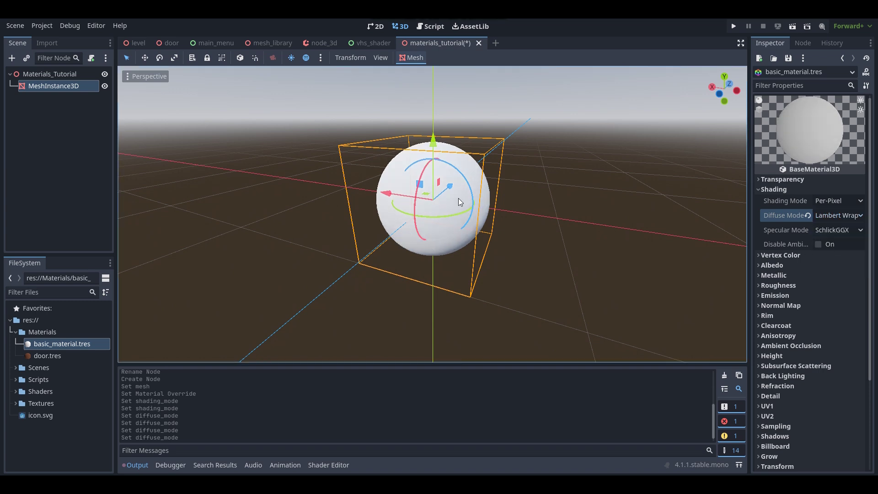
pyautogui.moveTo(561, 177); pyautogui.dragTo(632, 174, button='middle')
pyautogui.moveTo(562, 178); pyautogui.dragTo(567, 158, button='right')
pyautogui.press('w')
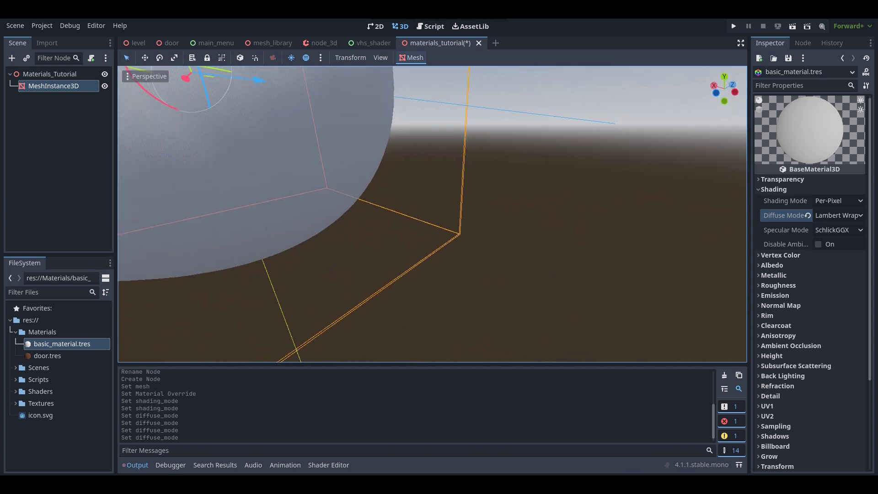
pyautogui.press('f')
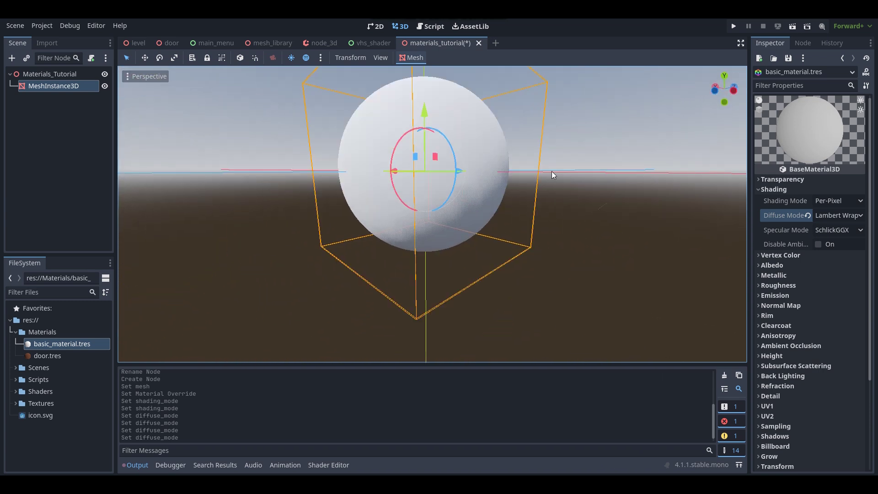
pyautogui.moveTo(498, 188); pyautogui.dragTo(447, 179, button='right')
# Cycle the material's diffuse mode through Lambert, Burley and Lambert Wrap to compare the shading on the sphere.
pyautogui.click(846, 215)
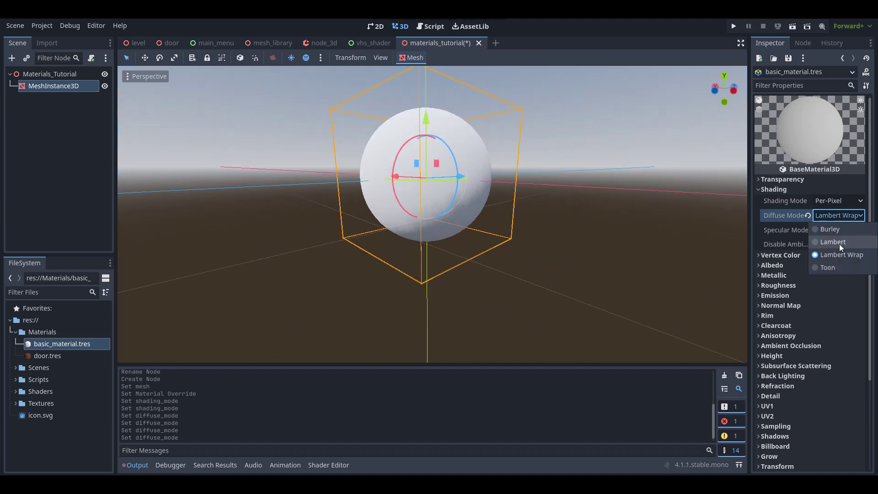
pyautogui.click(839, 243)
pyautogui.click(836, 212)
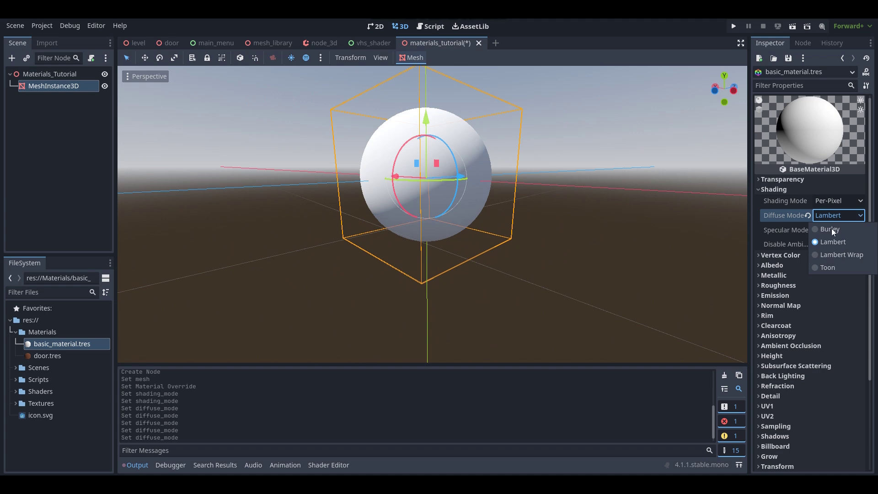
pyautogui.click(831, 229)
pyautogui.click(832, 215)
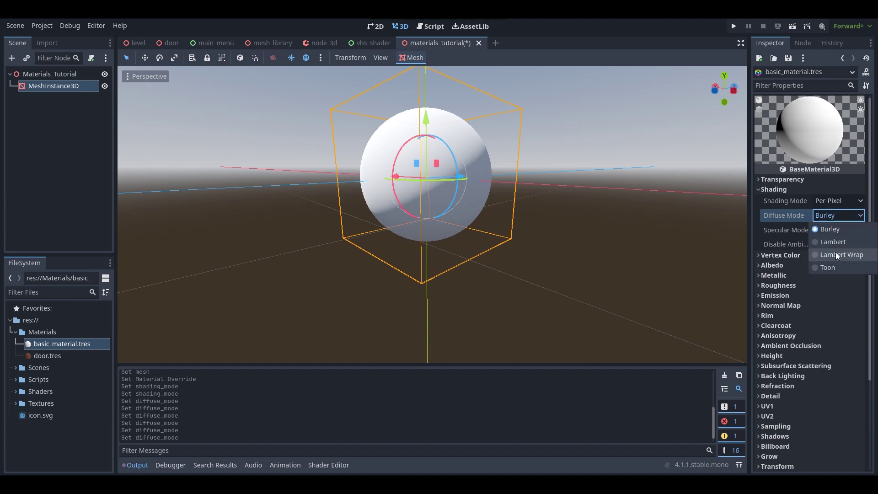
pyautogui.click(836, 252)
pyautogui.moveTo(536, 153)
pyautogui.mouseDown(button='right')
pyautogui.moveTo(517, 156)
pyautogui.moveTo(526, 144)
pyautogui.mouseUp(button='right')
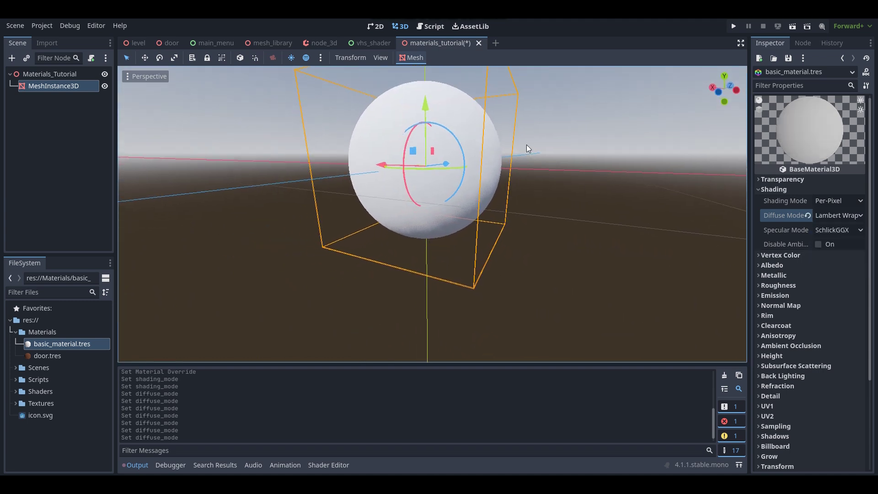
# Switch the diffuse mode to Burley for comparison, set it to Toon and inspect the sphere's shading.
pyautogui.click(826, 215)
pyautogui.click(828, 226)
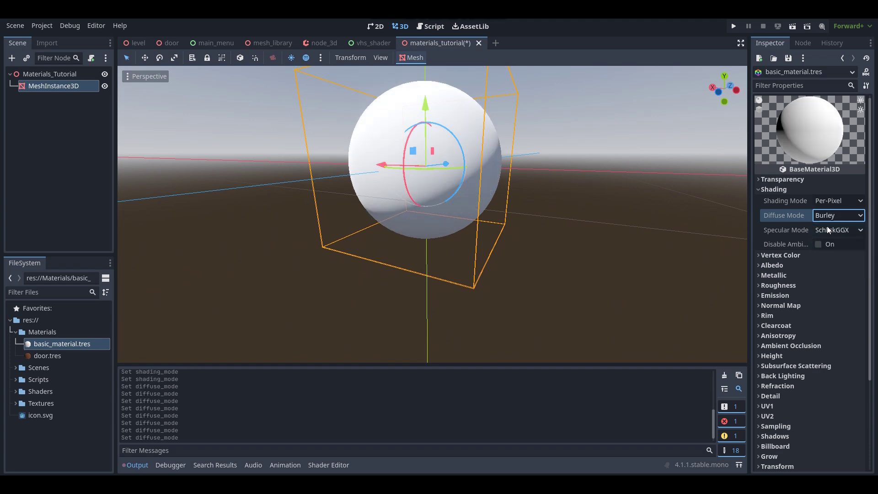
pyautogui.click(827, 224)
pyautogui.click(828, 267)
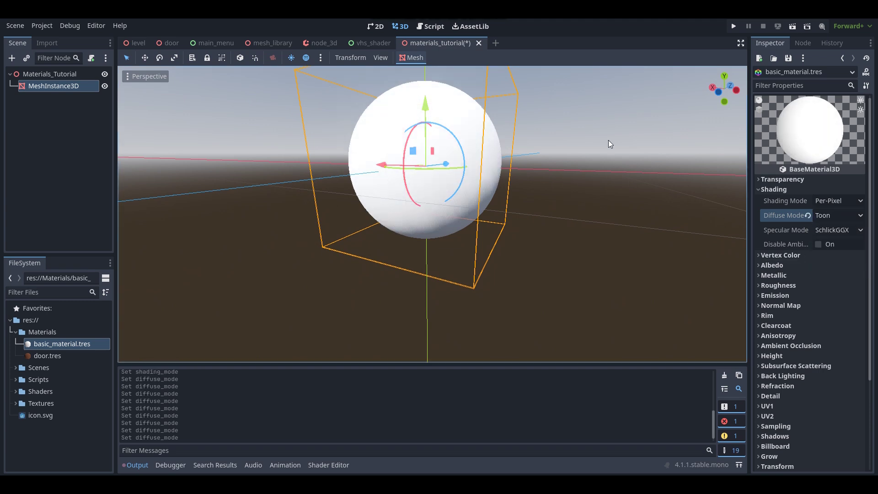
pyautogui.moveTo(608, 140); pyautogui.dragTo(642, 154, button='right')
# Lower the material's roughness to 0 and inspect the Toon shading on the sphere from several angles and distances.
pyautogui.click(792, 287)
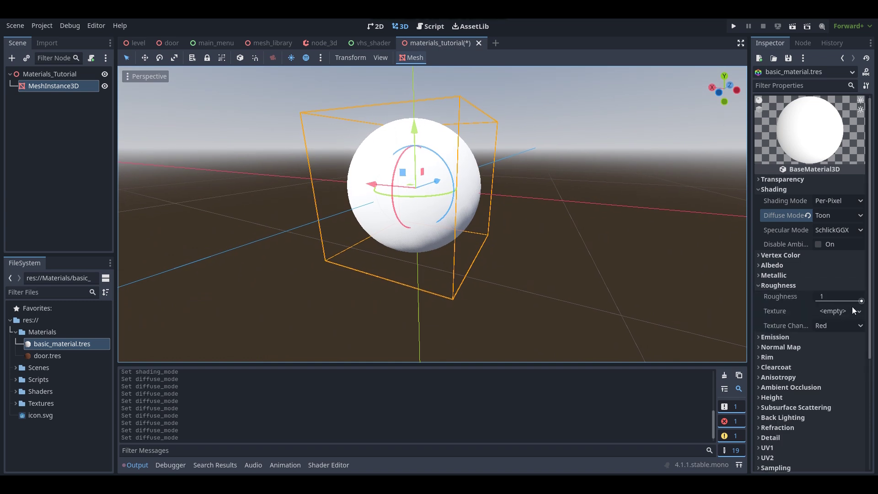
pyautogui.moveTo(862, 302); pyautogui.dragTo(769, 293)
pyautogui.moveTo(432, 214); pyautogui.dragTo(632, 199, button='right')
pyautogui.press('w')
pyautogui.press('s')
pyautogui.press('w')
pyautogui.press('w')
pyautogui.press('s')
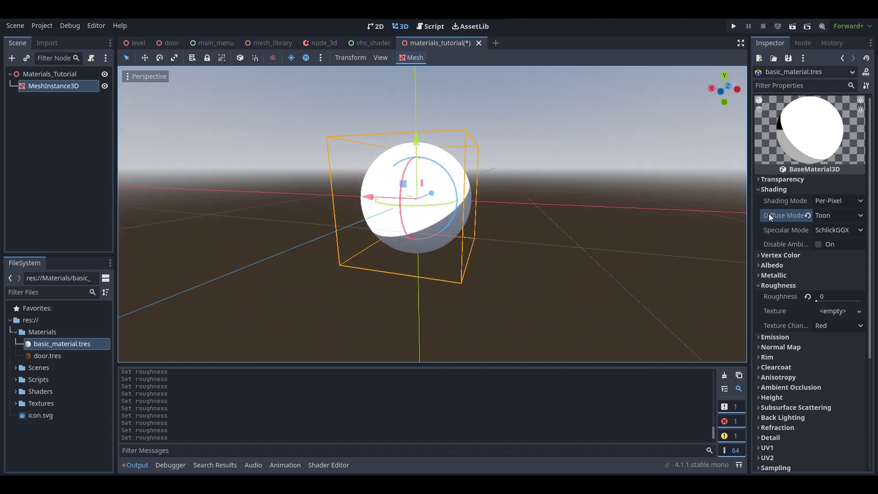
# Reset the material's roughness to 1 and its diffuse mode to Burley.
pyautogui.click(809, 296)
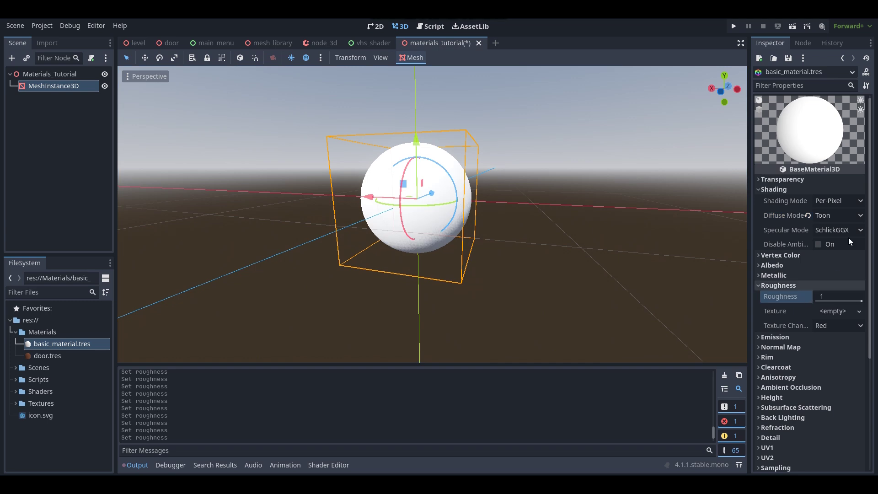
pyautogui.click(808, 215)
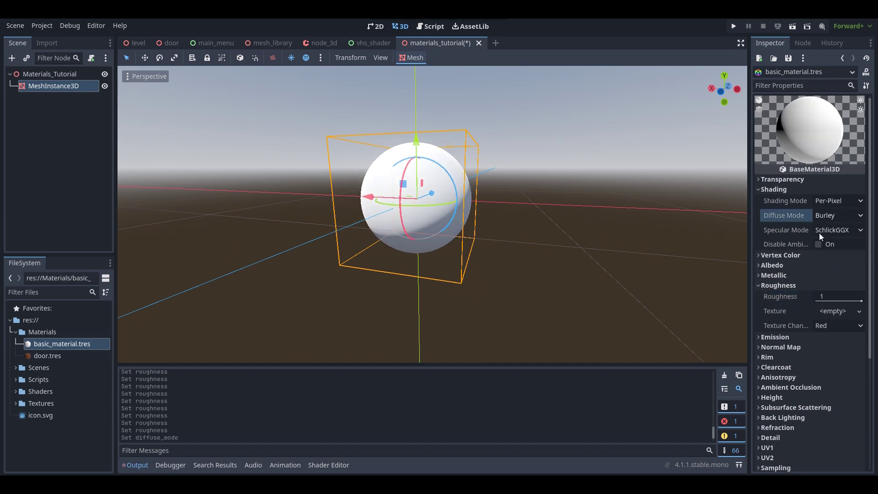
pyautogui.click(825, 216)
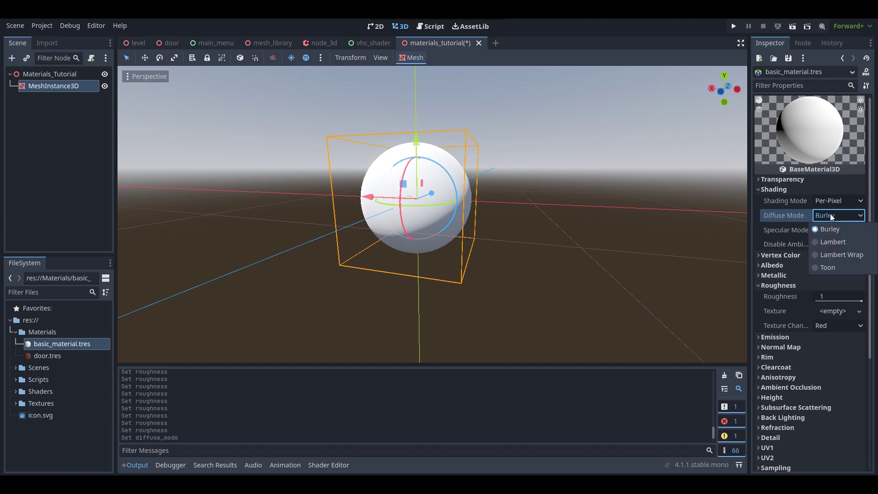
pyautogui.click(829, 223)
# Look into the Vertex Color settings, try the Use as Albedo option and switch it off again.
pyautogui.click(810, 256)
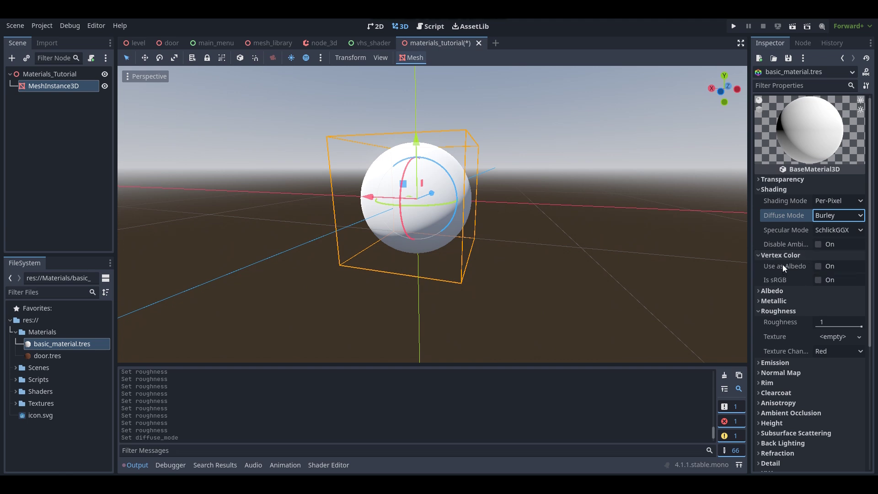
pyautogui.click(818, 268)
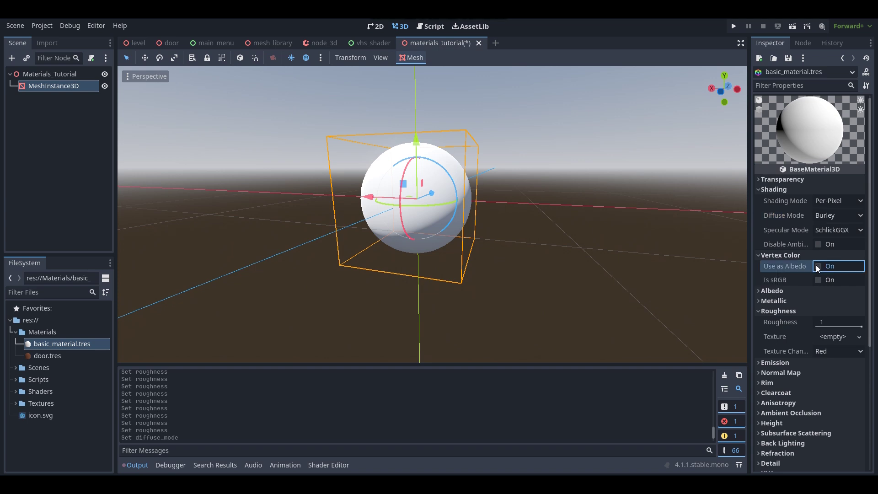
pyautogui.click(817, 267)
pyautogui.click(807, 267)
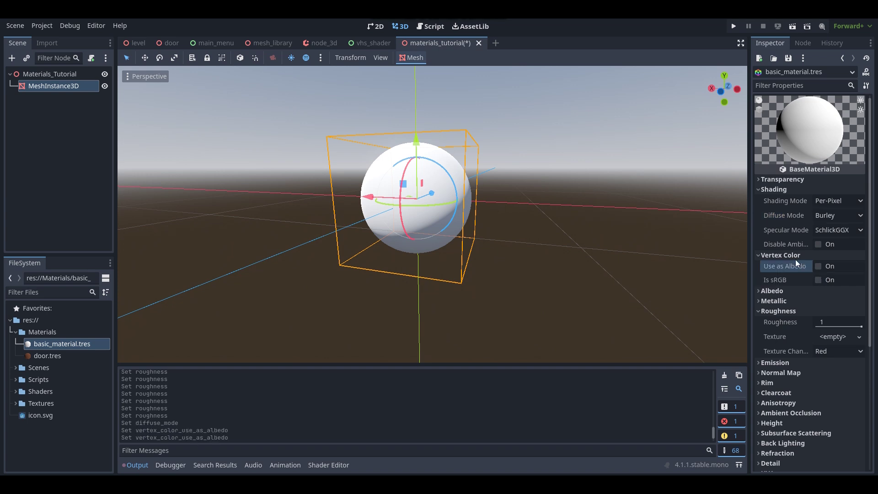
pyautogui.click(792, 256)
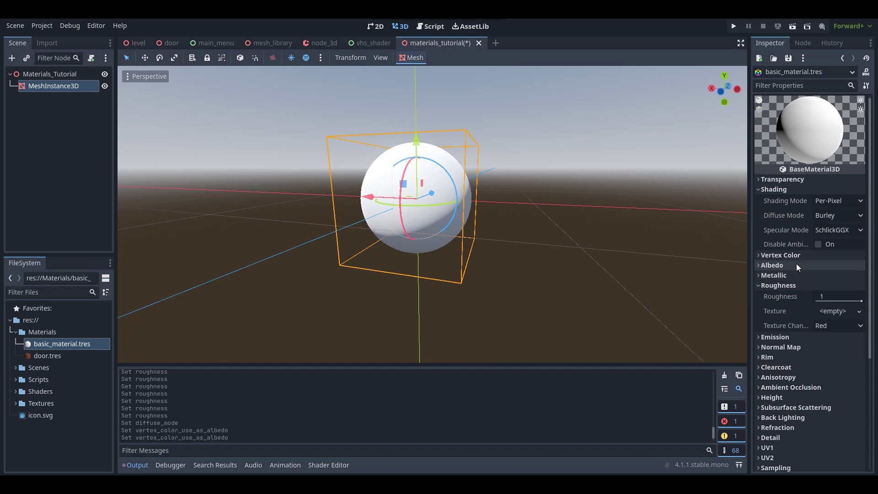
# Expand the Albedo settings, try different albedo colors on the sphere and return the color to white (ffffff).
pyautogui.click(797, 265)
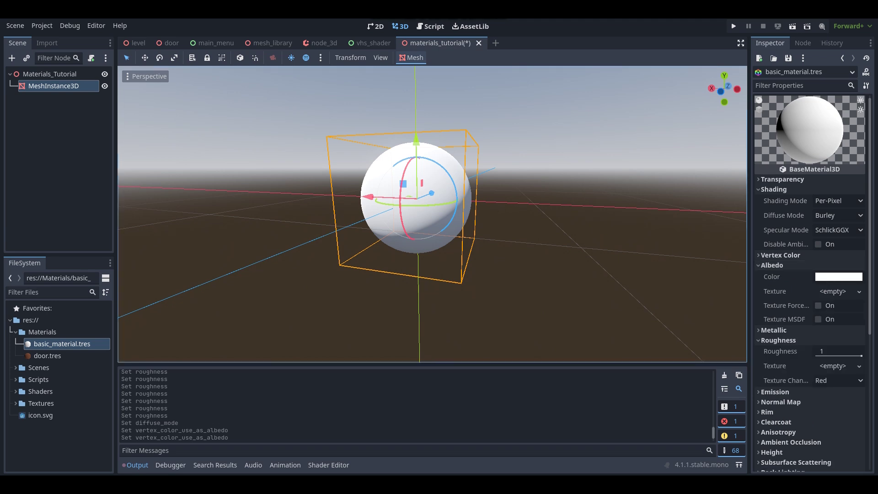
pyautogui.moveTo(676, 251); pyautogui.dragTo(649, 215, button='middle')
pyautogui.scroll(3, 644, 210)
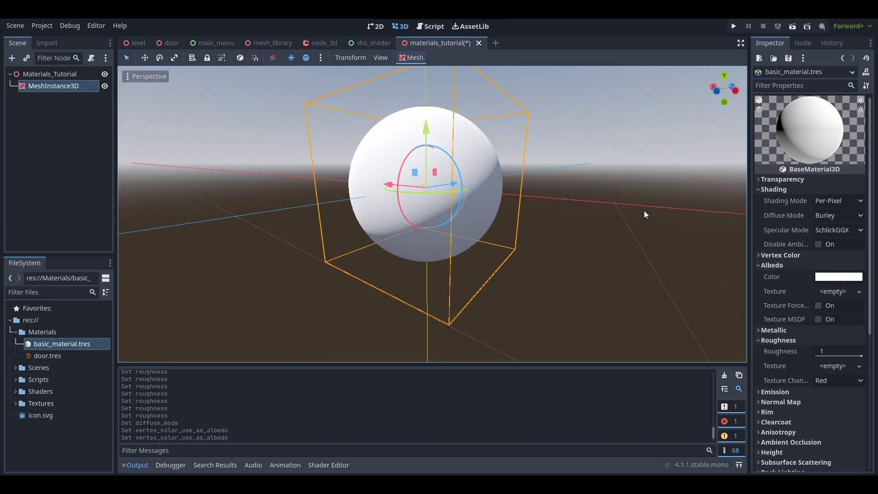
pyautogui.click(838, 277)
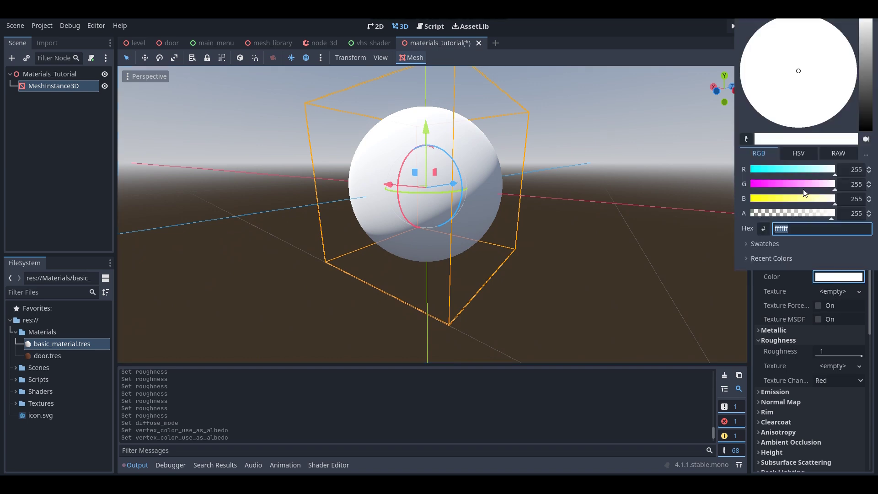
pyautogui.moveTo(803, 185); pyautogui.dragTo(837, 198)
pyautogui.click(780, 138)
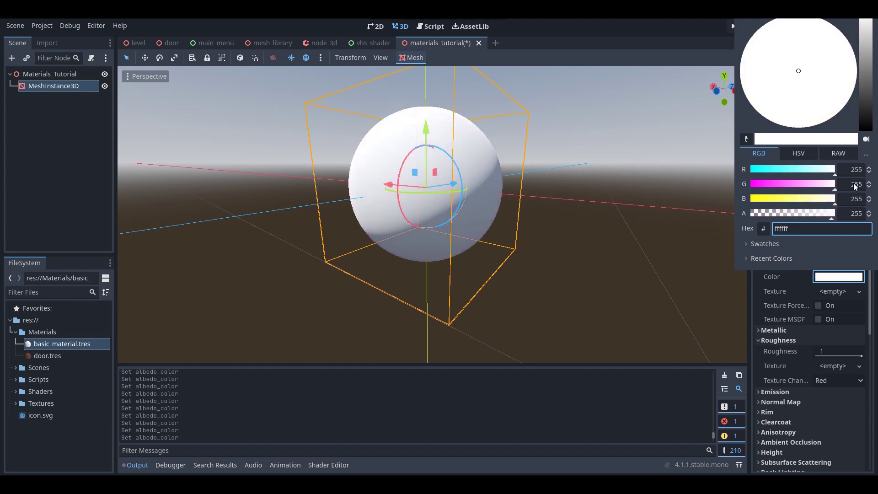
pyautogui.click(848, 280)
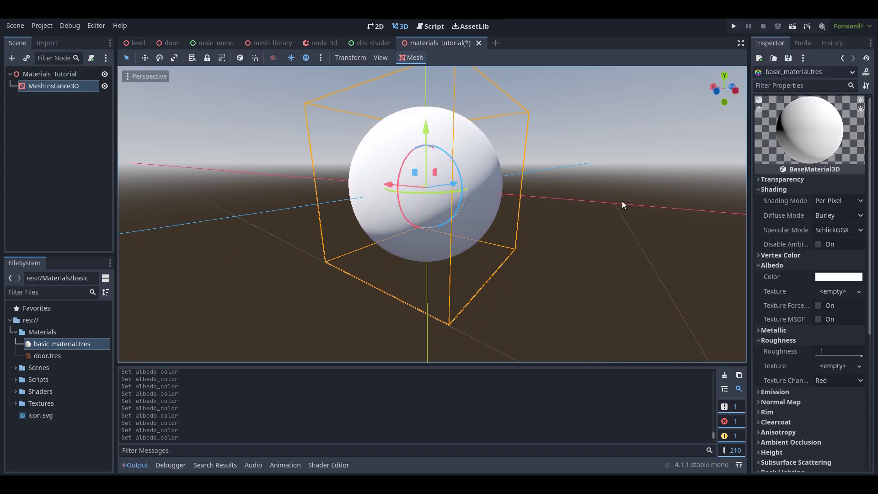
# Save the scene and expand the Bricks084_1K-JPG folder inside Textures.
pyautogui.hotkey('ctrl', 's')
pyautogui.click(57, 405)
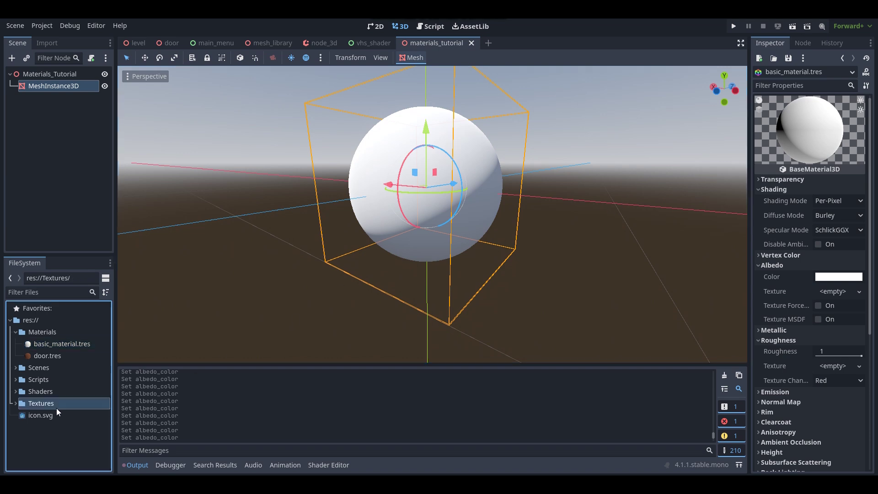
pyautogui.click(16, 403)
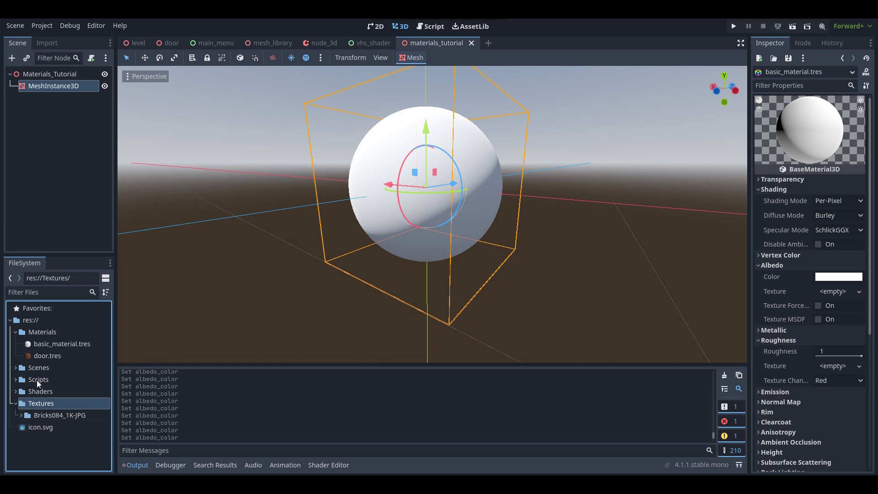
pyautogui.click(47, 415)
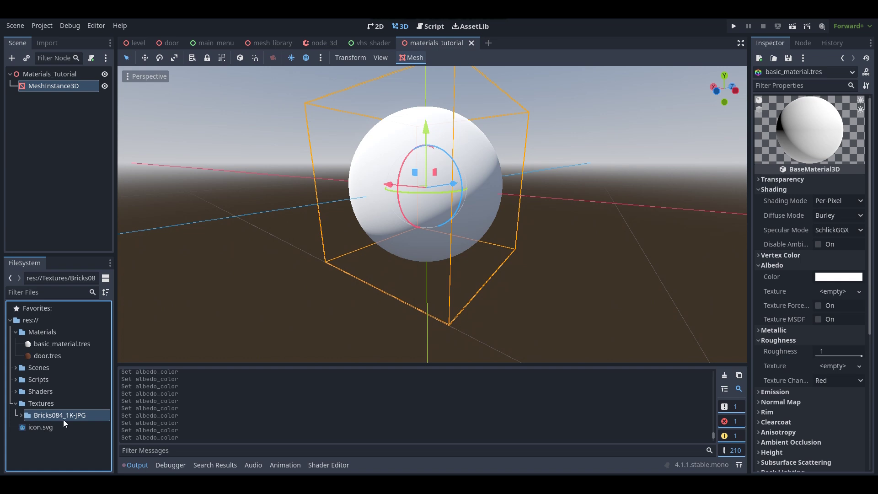
pyautogui.click(21, 416)
# Preview the ambient occlusion, color and displacement images of the Bricks084 texture set.
pyautogui.click(59, 380)
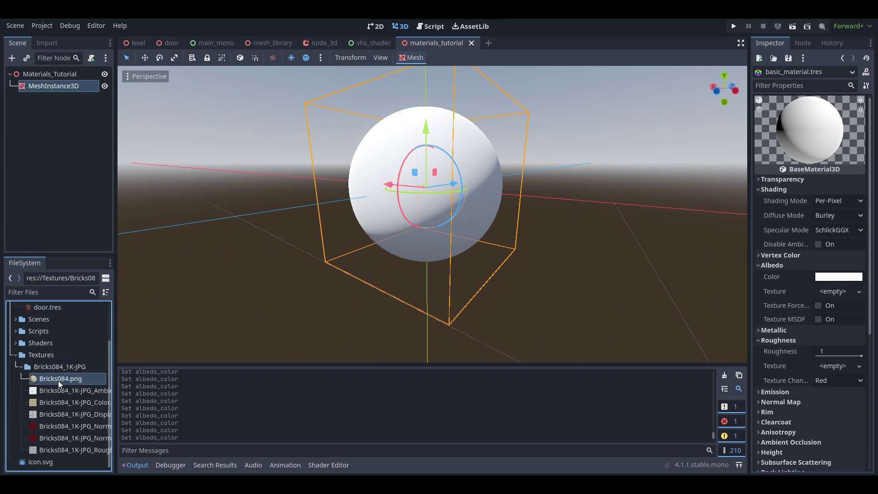
pyautogui.click(57, 392)
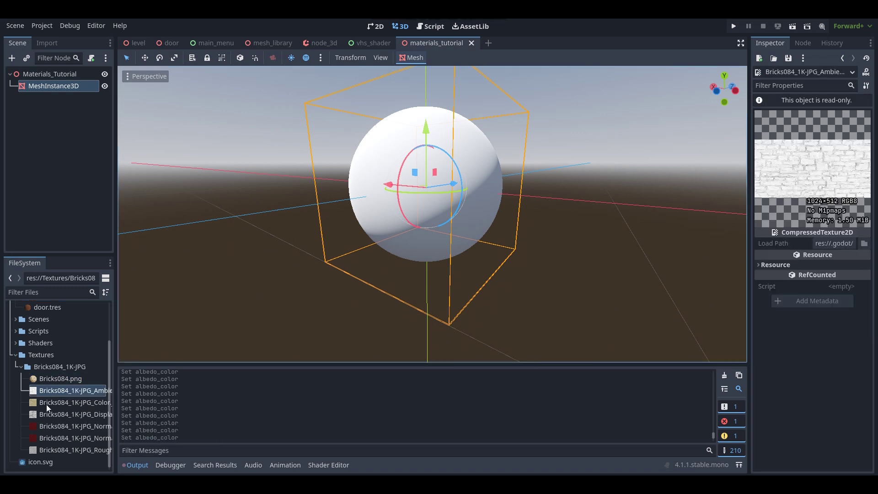
pyautogui.click(53, 401)
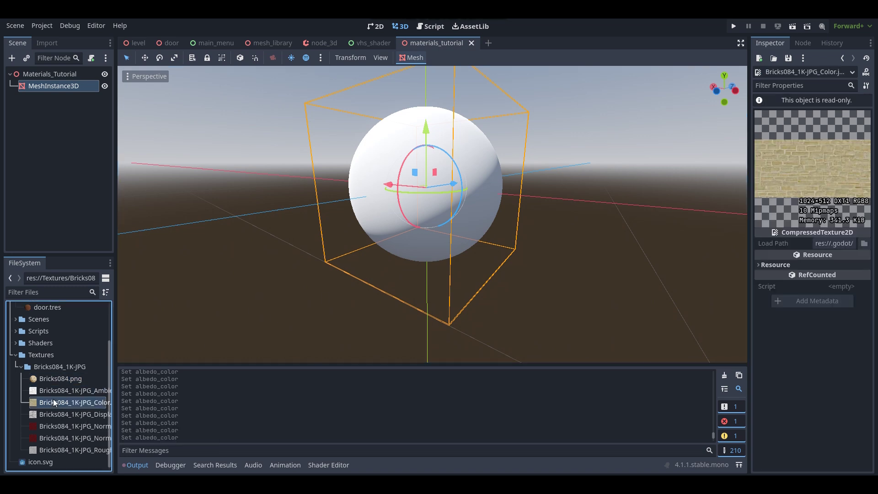
pyautogui.click(84, 390)
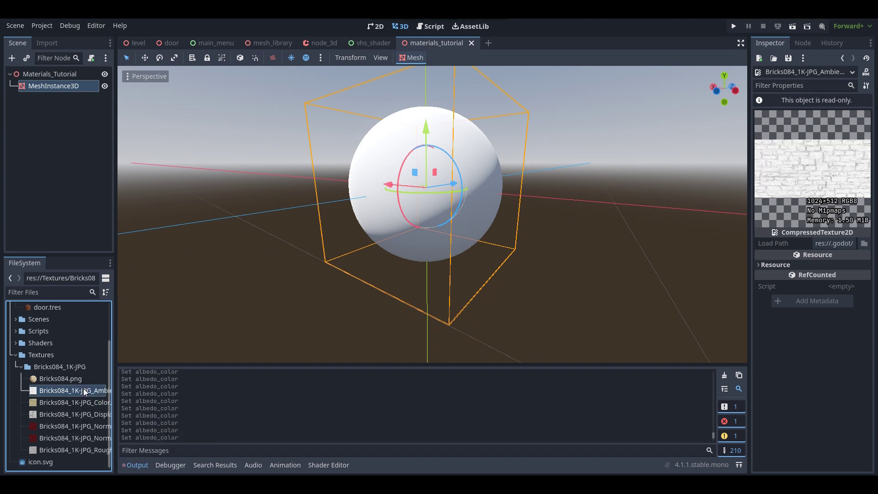
pyautogui.click(63, 403)
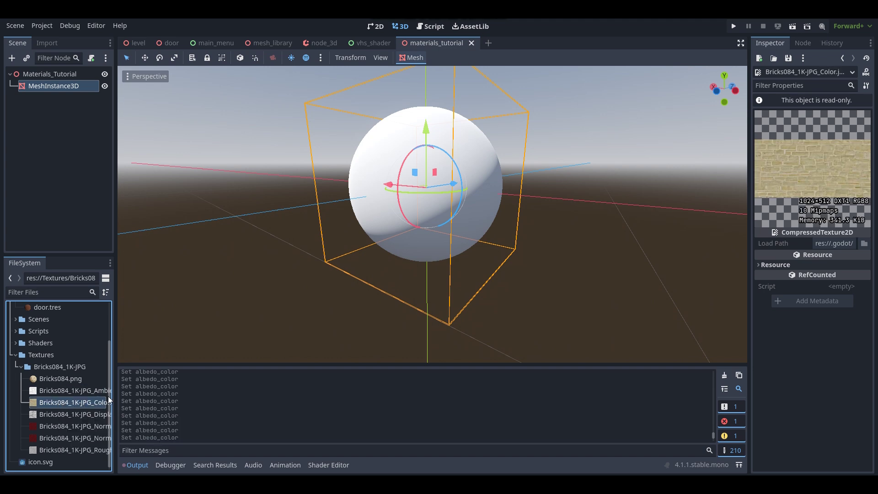
pyautogui.click(76, 415)
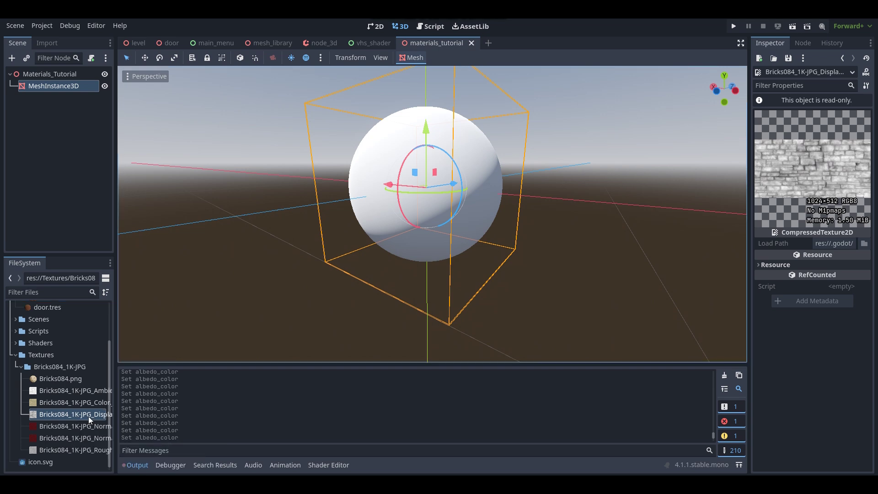
# Examine the Bricks084 set's two normal maps and its roughness map, and revisit the ambient occlusion and displacement maps.
pyautogui.click(67, 426)
pyautogui.click(50, 439)
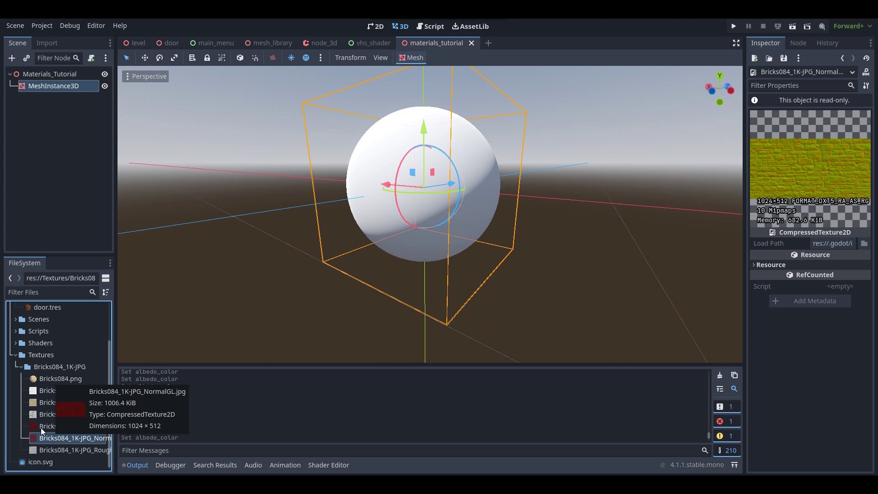
pyautogui.click(43, 427)
pyautogui.click(41, 439)
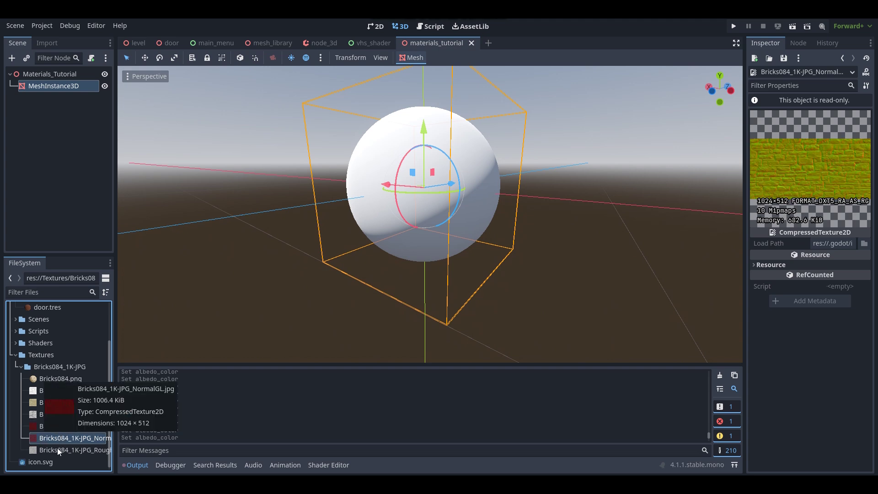
pyautogui.click(57, 449)
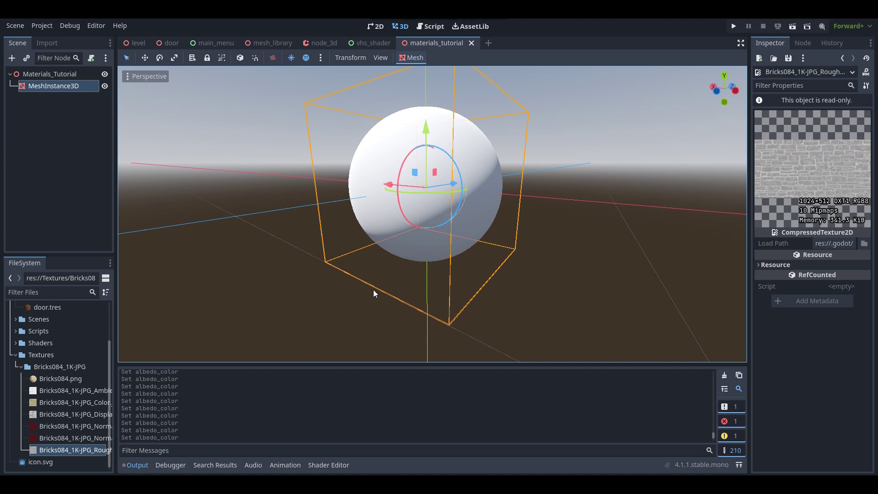
pyautogui.click(79, 392)
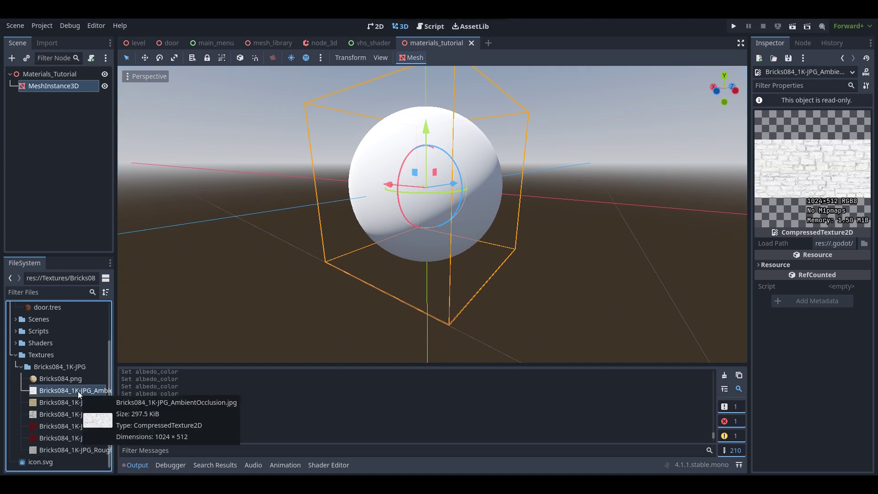
pyautogui.click(68, 414)
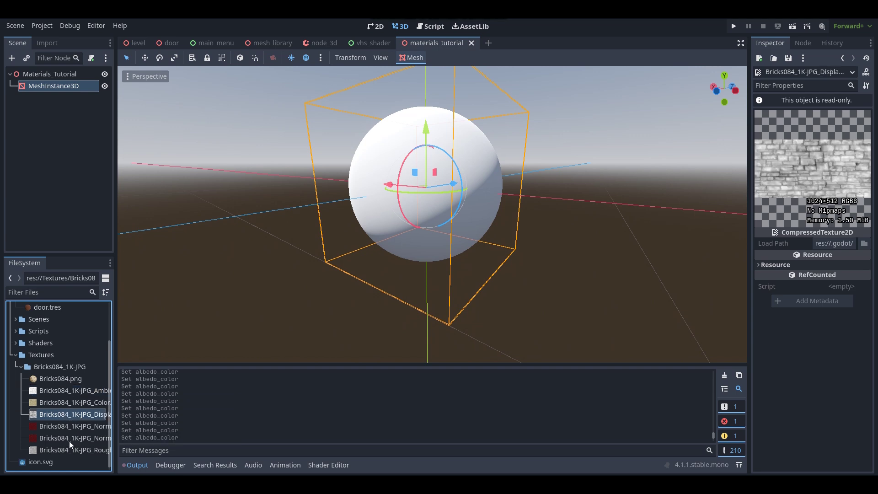
pyautogui.click(66, 452)
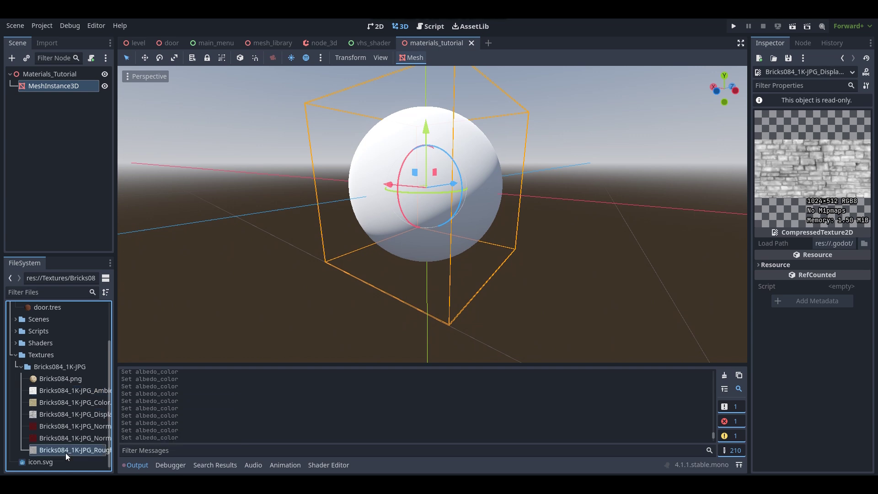
# Revisit the color and displacement maps of the Bricks084 texture set.
pyautogui.click(67, 401)
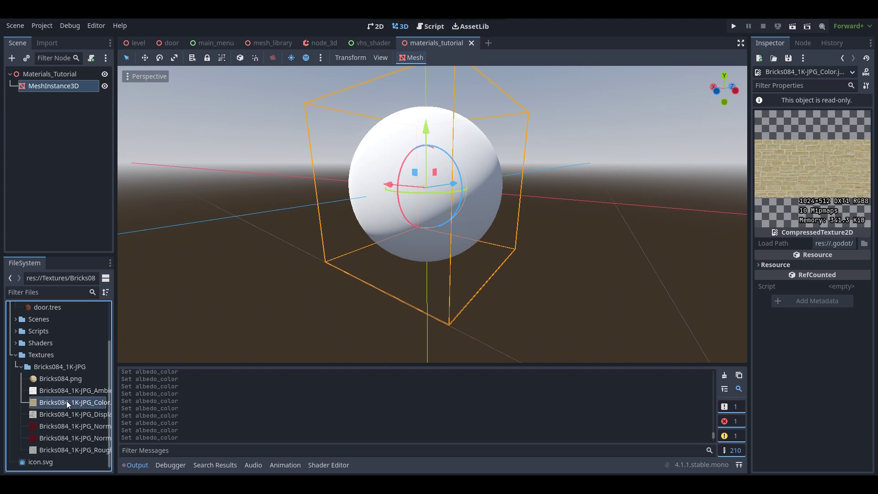
pyautogui.click(53, 416)
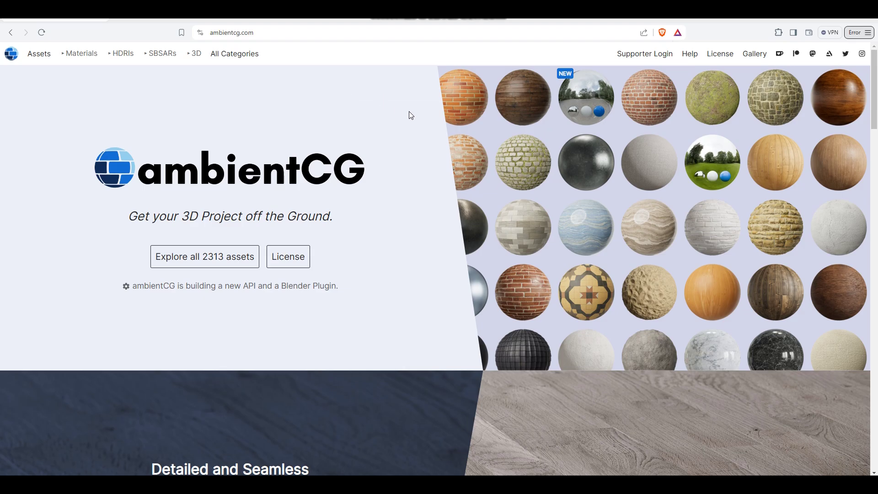
# Switch to the ambientCG website in the browser and look through its full asset list.
pyautogui.scroll(-3, 409, 111)
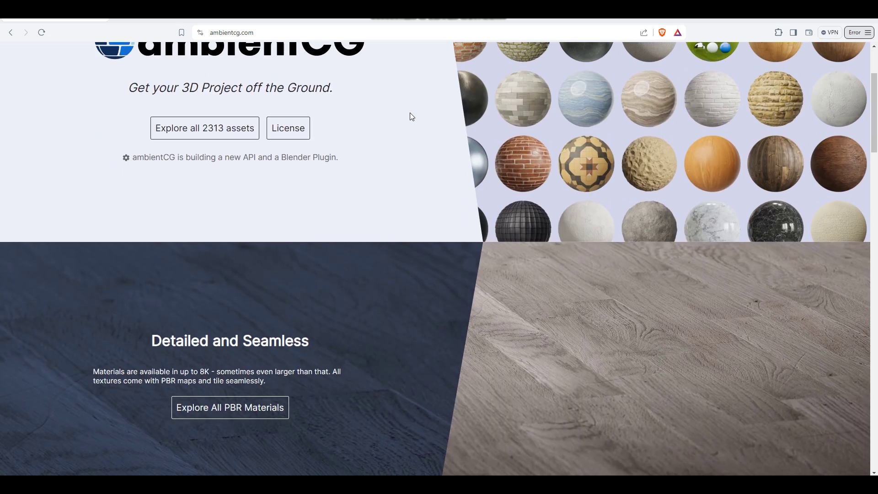
pyautogui.scroll(3, 410, 113)
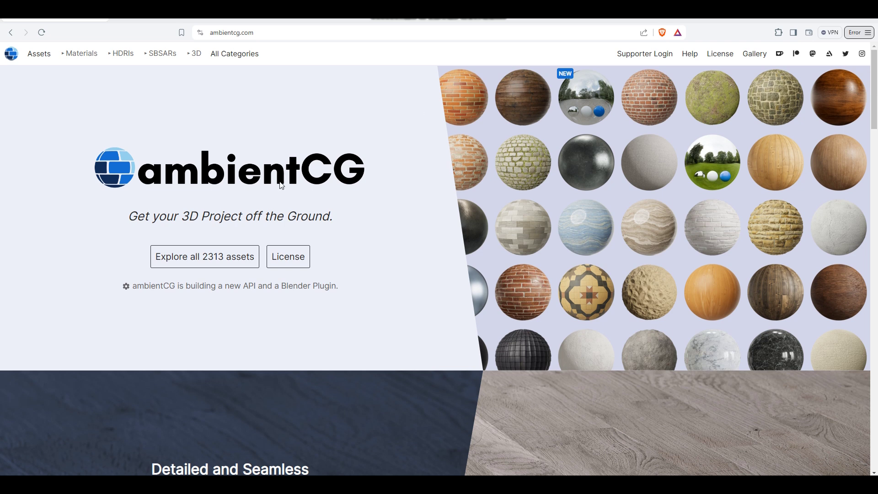
pyautogui.click(225, 260)
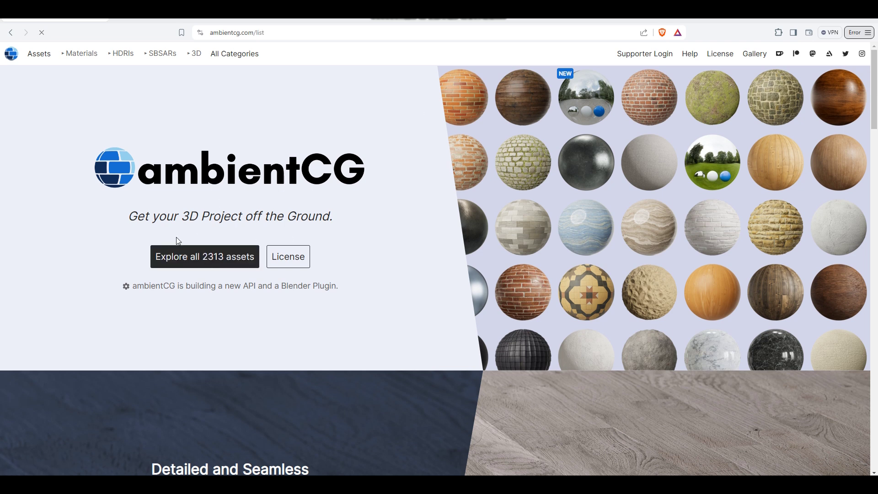
pyautogui.scroll(-8, 412, 174)
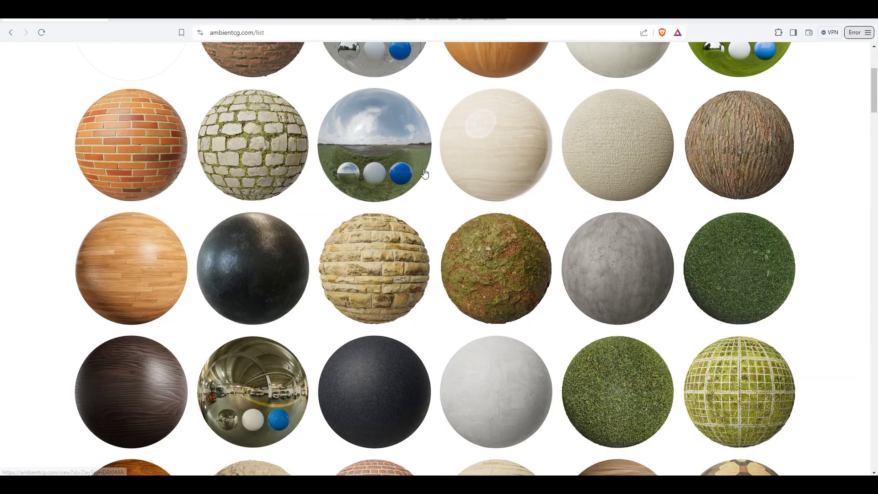
pyautogui.scroll(-5, 453, 228)
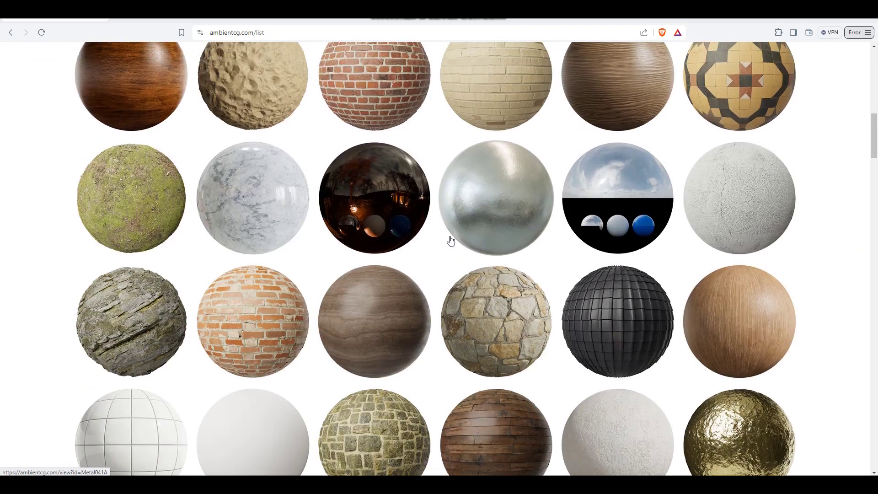
pyautogui.scroll(15, 449, 239)
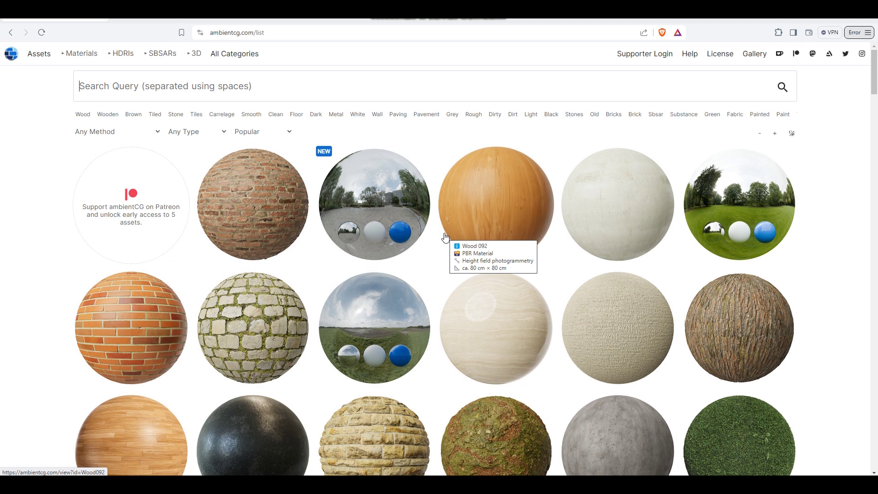
# Search the asset list for "bricks" and open the Bricks 084 material page.
pyautogui.click(270, 89)
pyautogui.write('bricks')
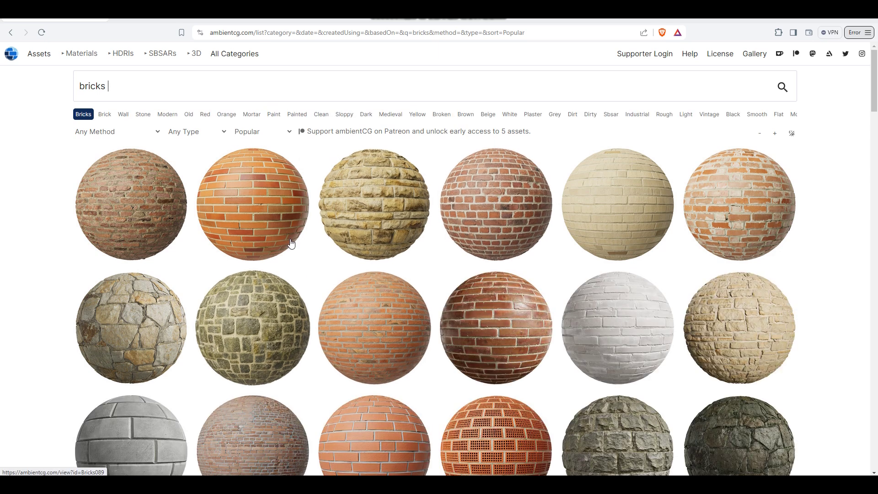
pyautogui.scroll(-3, 635, 222)
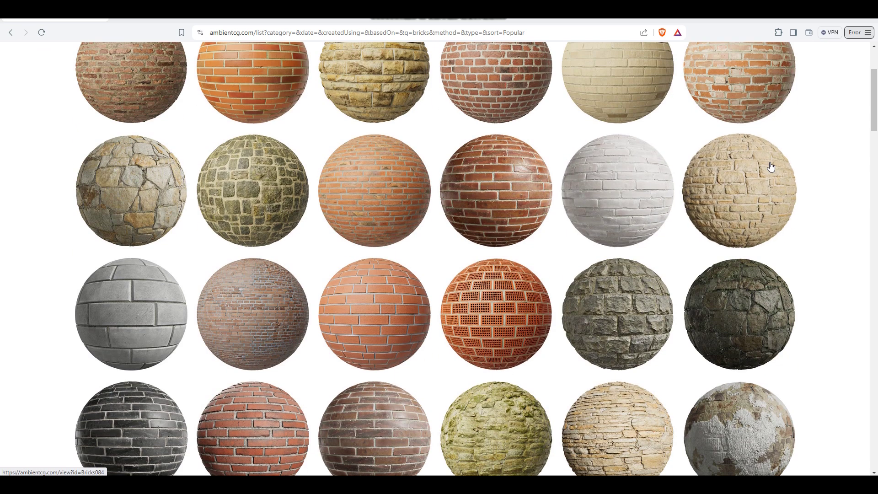
pyautogui.click(770, 163)
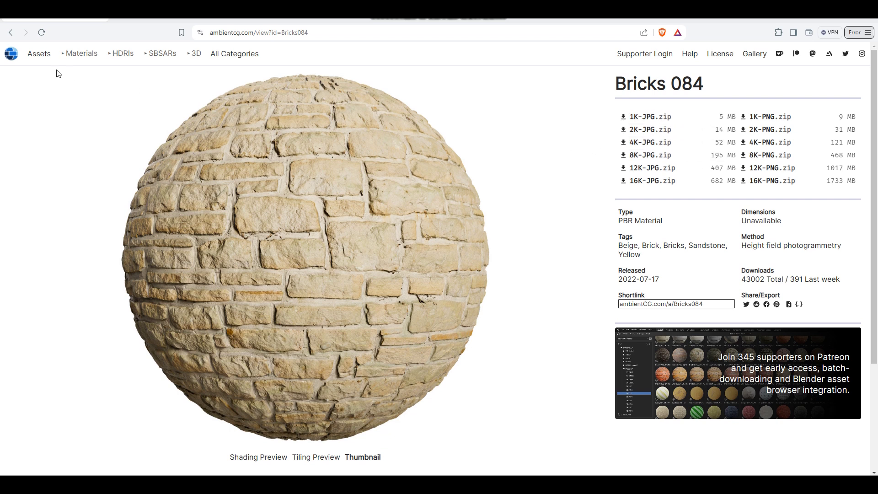
# Return to the bricks search results and look over the other brick materials.
pyautogui.click(10, 32)
pyautogui.scroll(-3, 327, 143)
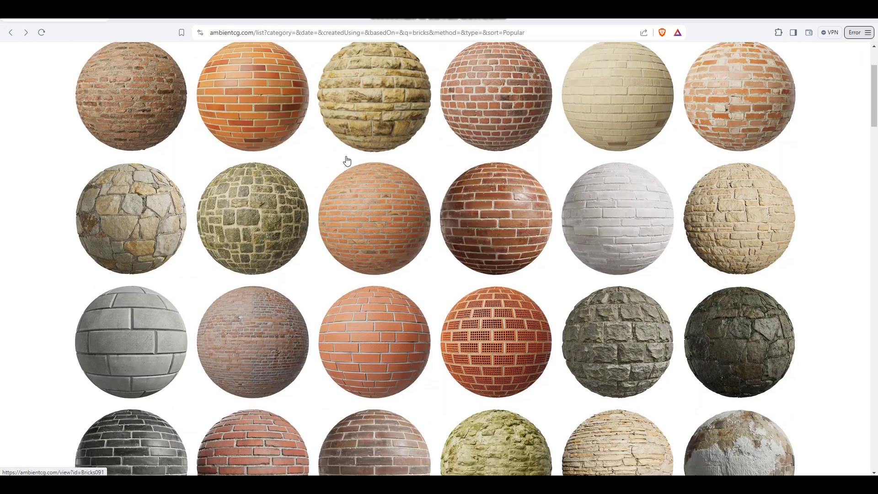
pyautogui.scroll(3, 466, 170)
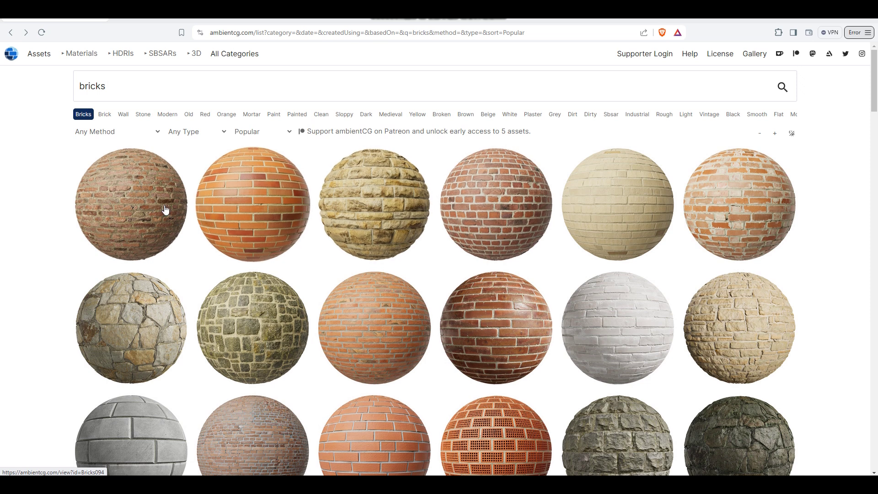
pyautogui.moveTo(246, 195)
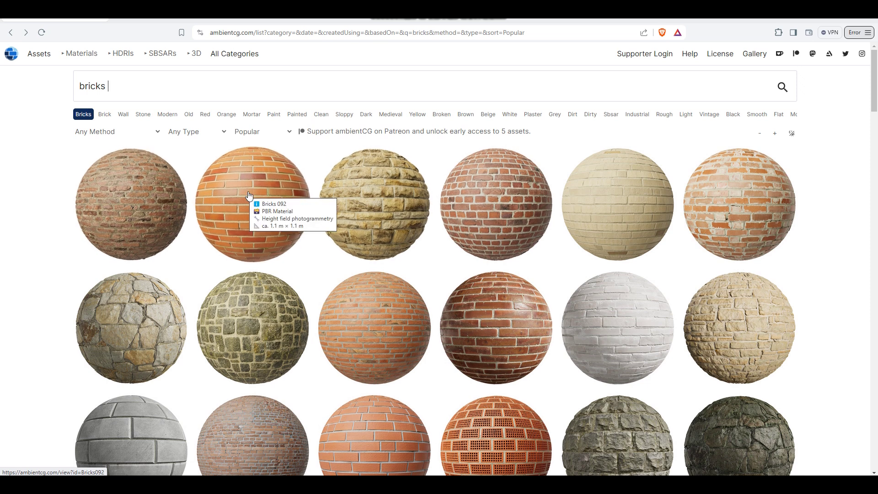
# Switch to NormalMap-Online and try the normal map's inversion and Z range options, turning each one off again.
pyautogui.hotkey('ctrl', 'Tab')
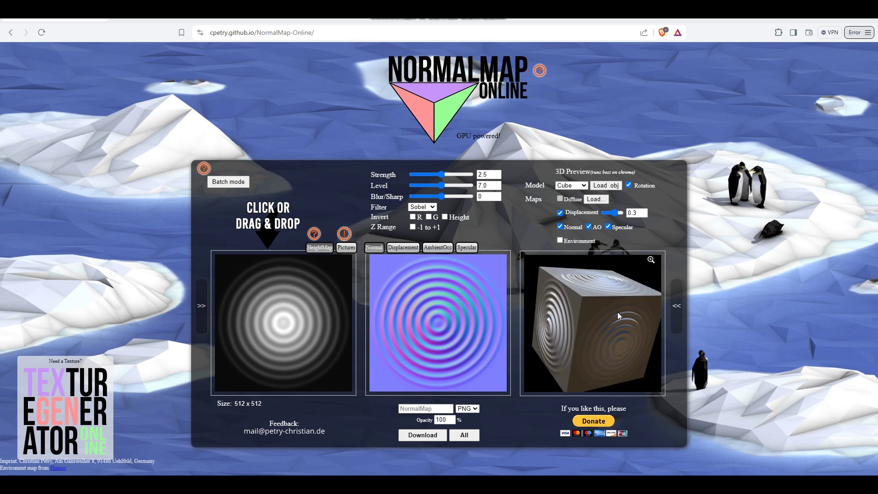
pyautogui.click(445, 217)
pyautogui.click(444, 217)
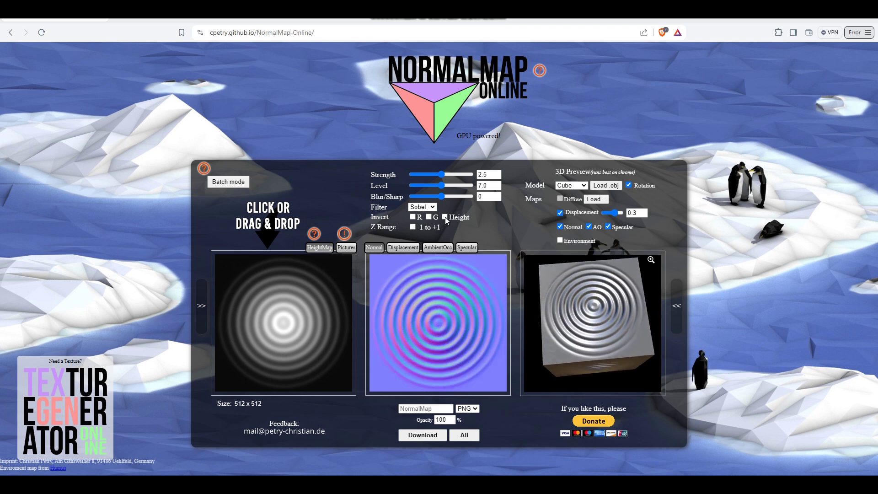
pyautogui.click(412, 226)
pyautogui.click(411, 226)
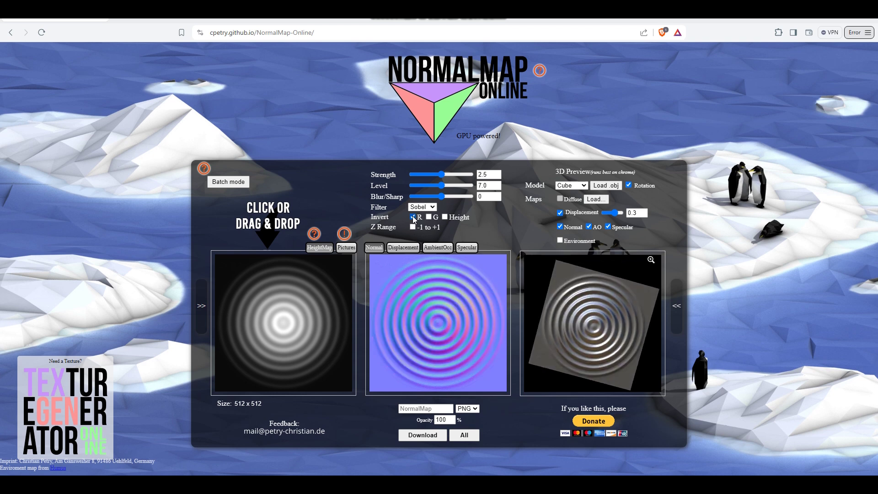
pyautogui.click(428, 216)
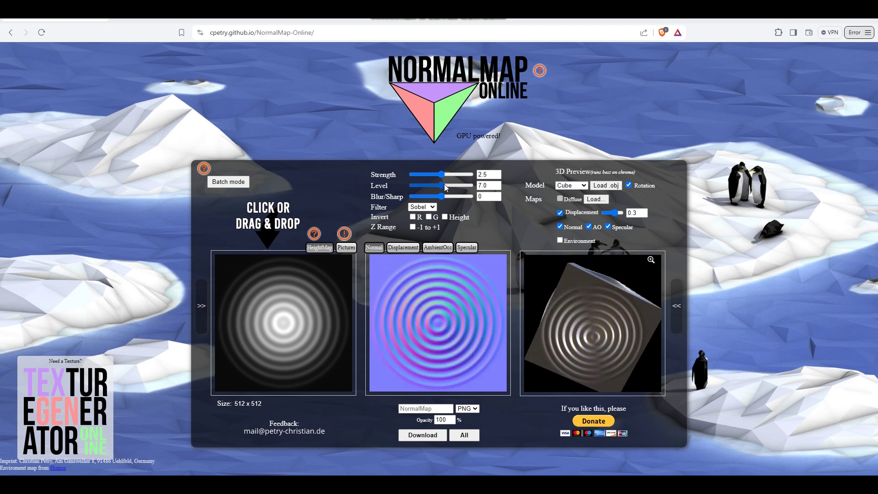
pyautogui.click(429, 218)
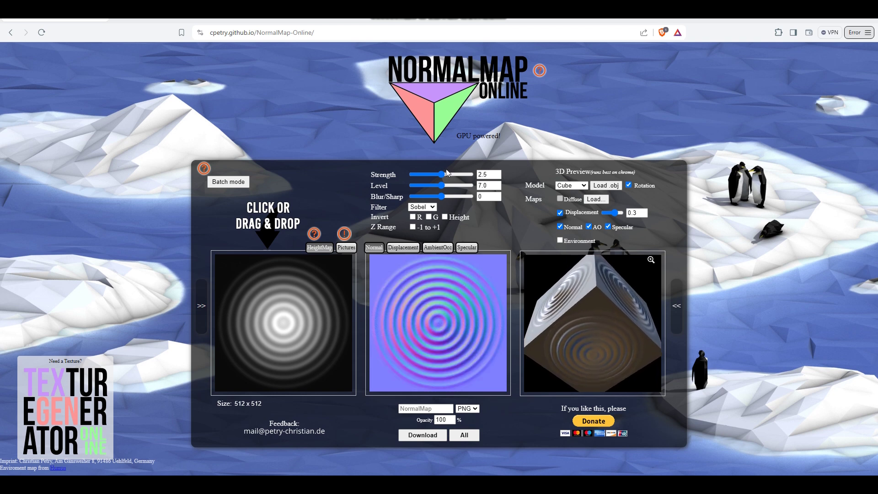
# Adjust the normal map's strength to about 2.63, view the displacement and specular maps, and return to the normal map.
pyautogui.moveTo(441, 175)
pyautogui.mouseDown()
pyautogui.moveTo(428, 176)
pyautogui.moveTo(440, 176)
pyautogui.mouseUp()
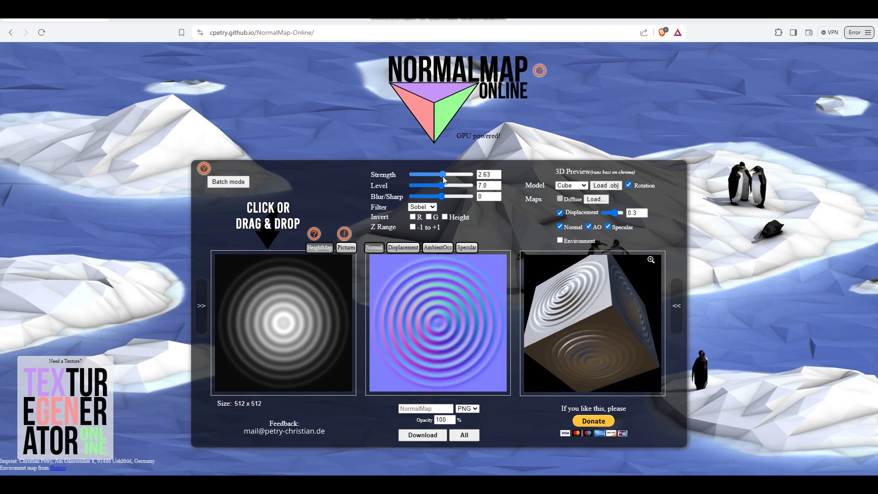
pyautogui.click(417, 248)
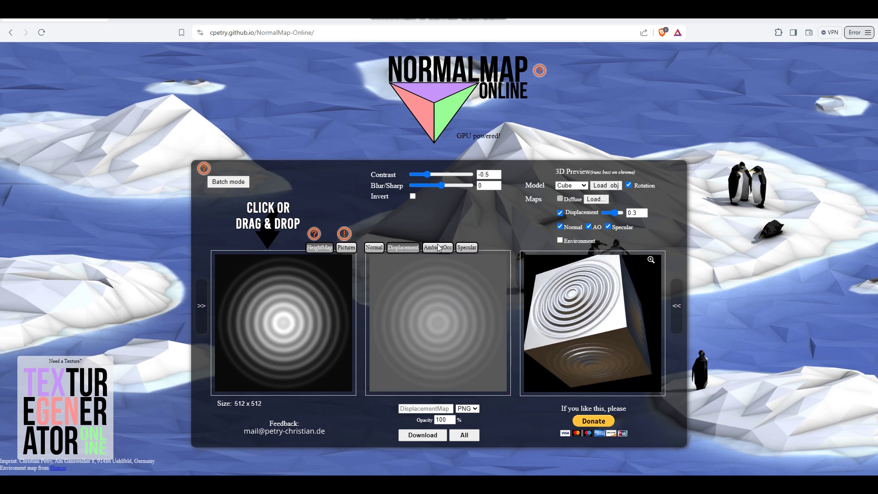
pyautogui.click(466, 248)
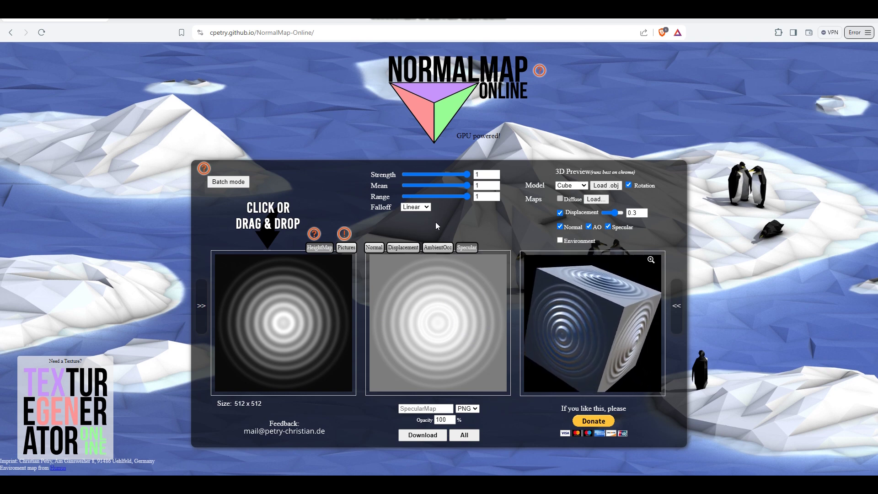
pyautogui.click(371, 248)
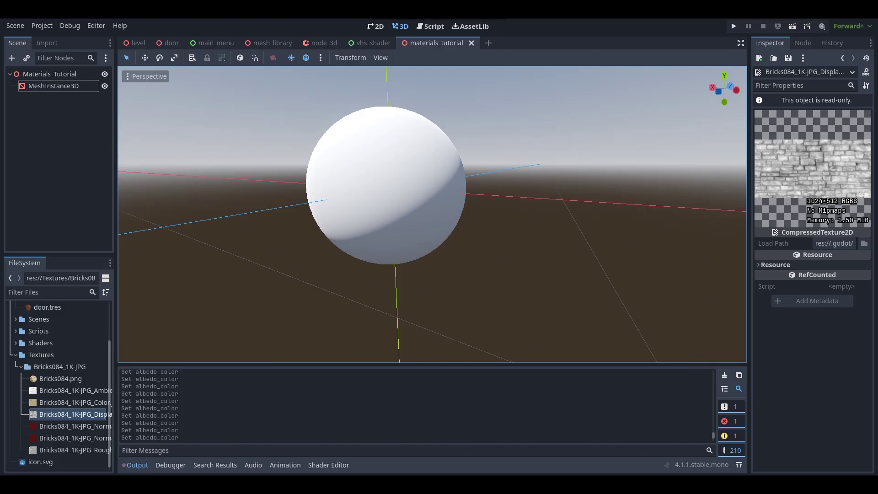
# Switch back to Godot and load Bricks084_1K-JPG_Color.jpg as the albedo texture of basic_material.tres.
pyautogui.press('s')
pyautogui.moveTo(432, 214)
pyautogui.mouseDown(button='right')
pyautogui.moveTo(414, 219)
pyautogui.moveTo(421, 211)
pyautogui.mouseUp(button='right')
pyautogui.press('w')
pyautogui.press('s')
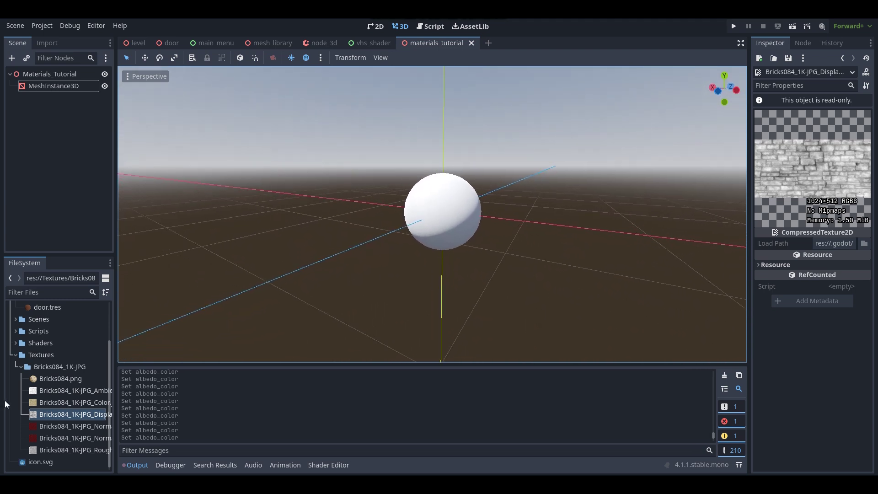
pyautogui.scroll(3, 37, 397)
pyautogui.click(65, 345)
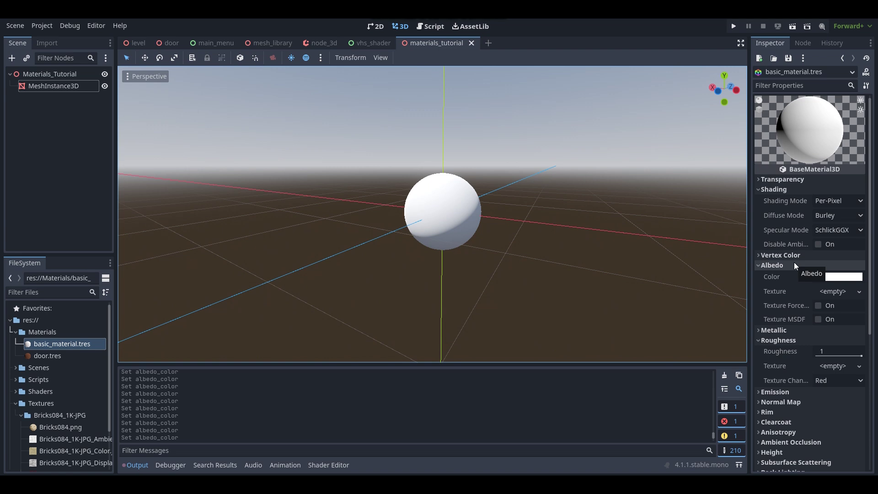
pyautogui.click(833, 293)
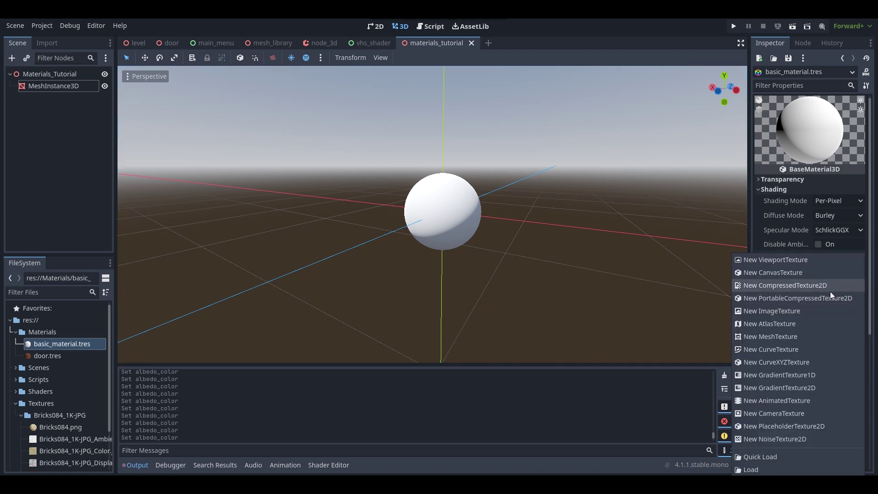
pyautogui.click(768, 458)
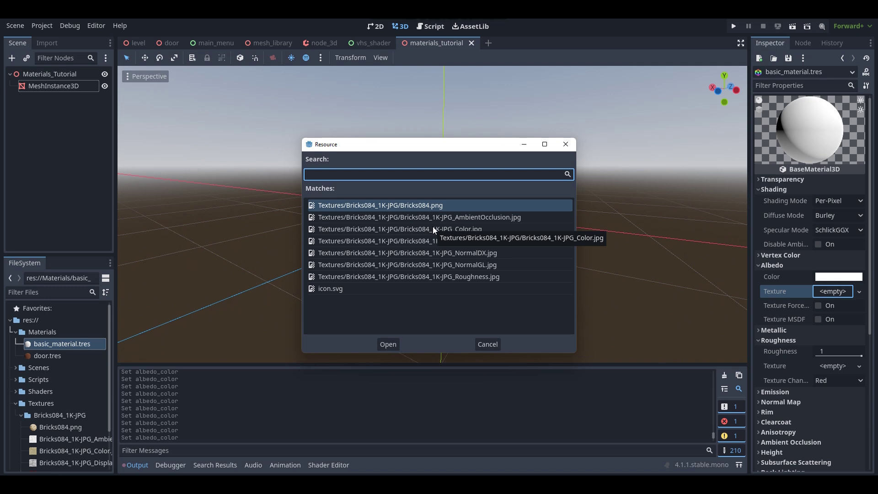
pyautogui.click(417, 230)
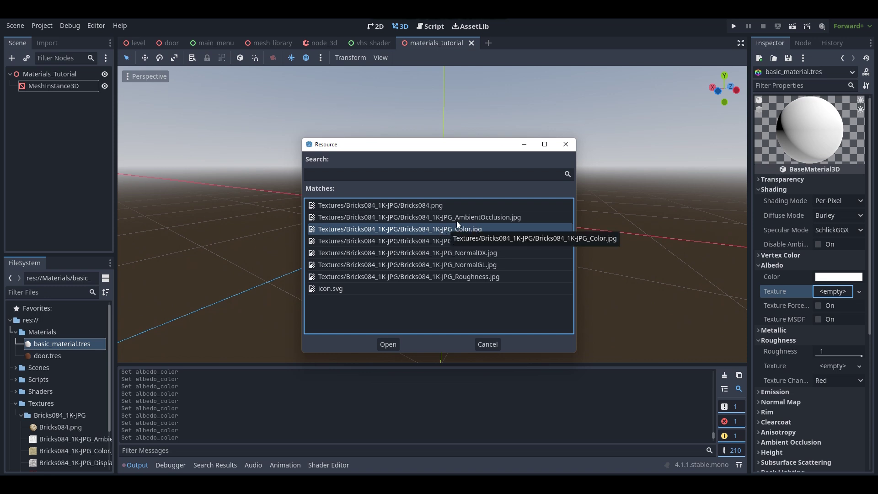
pyautogui.doubleClick(447, 230)
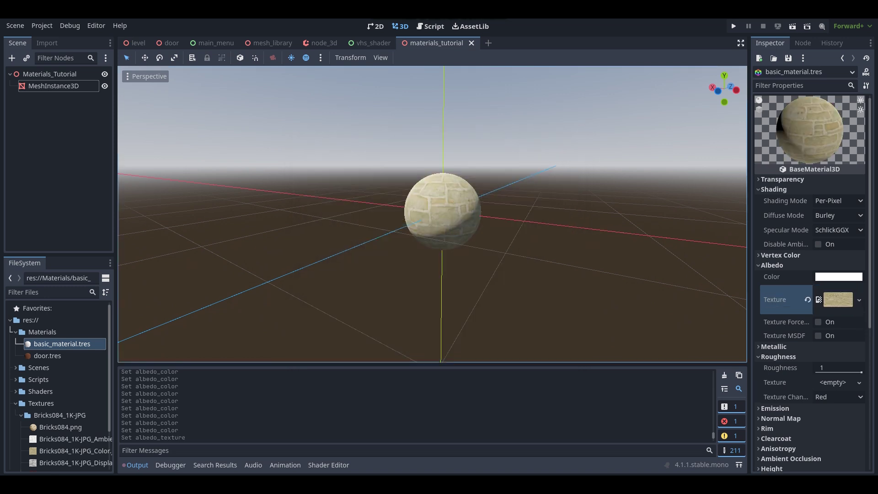
# Examine the brick texture on the sphere up close and from several angles.
pyautogui.press('w')
pyautogui.moveTo(433, 214)
pyautogui.mouseDown(button='right')
pyautogui.moveTo(723, 214)
pyautogui.moveTo(434, 202)
pyautogui.mouseUp(button='right')
pyautogui.press('s')
pyautogui.press('a')
pyautogui.press('d')
pyautogui.press('w')
pyautogui.press('a')
pyautogui.press('d')
pyautogui.press('w')
pyautogui.press('d')
pyautogui.press('s')
pyautogui.moveTo(465, 248)
pyautogui.mouseDown(button='right')
pyautogui.moveTo(480, 262)
pyautogui.moveTo(457, 260)
pyautogui.moveTo(466, 248)
pyautogui.mouseUp(button='right')
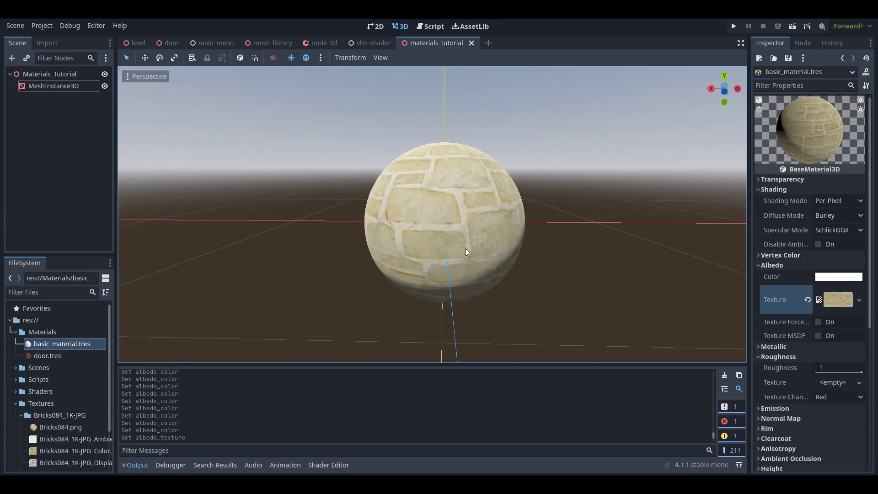
# Try tinting the brick texture with other albedo colors, such as e4e6d4, and return the color to white (ffffff).
pyautogui.click(850, 281)
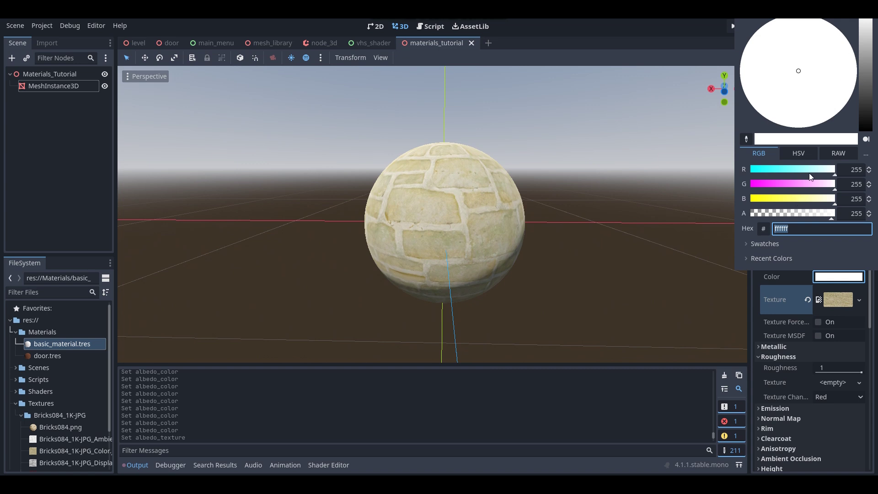
pyautogui.moveTo(808, 170); pyautogui.dragTo(782, 169)
pyautogui.moveTo(756, 95); pyautogui.dragTo(792, 87)
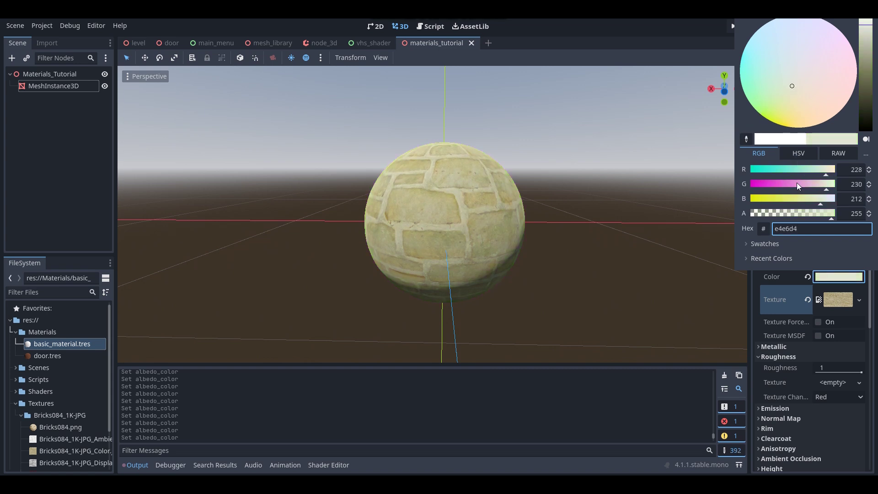
pyautogui.moveTo(821, 199); pyautogui.dragTo(856, 174)
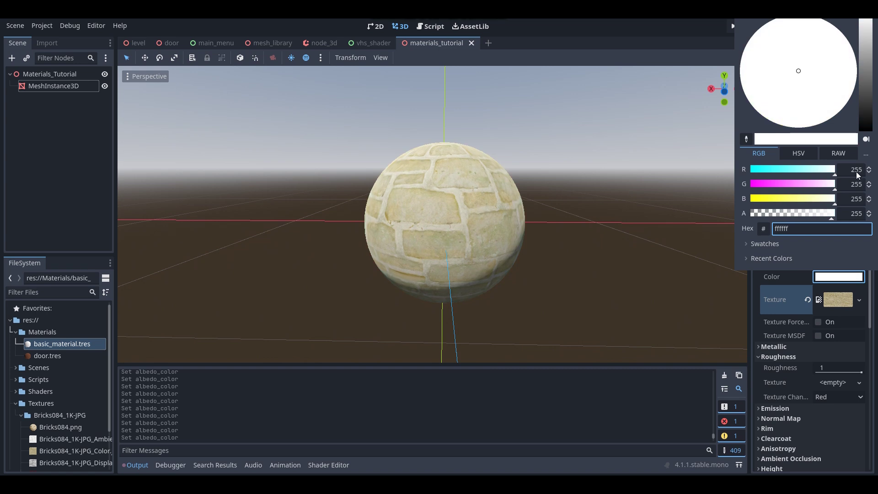
pyautogui.click(846, 281)
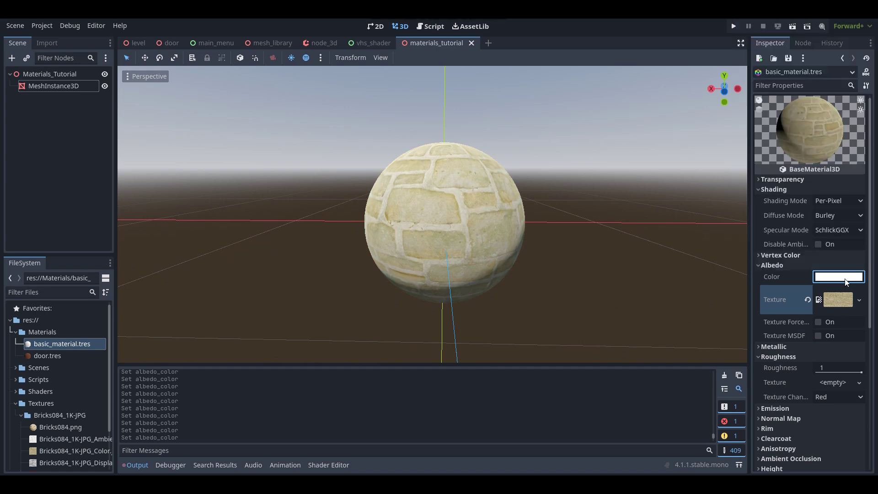
# Open the material's metallic settings and try out different Metallic amounts, ending back at 0.
pyautogui.scroll(-2, 806, 276)
pyautogui.click(777, 253)
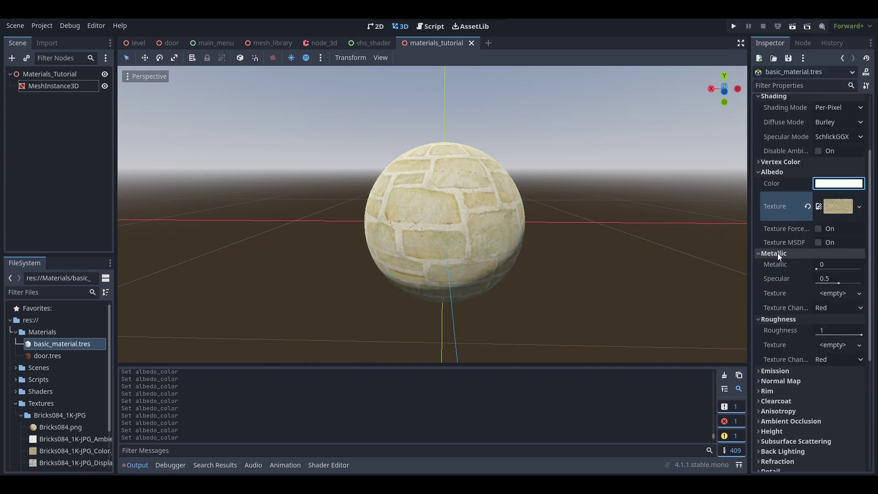
pyautogui.click(785, 172)
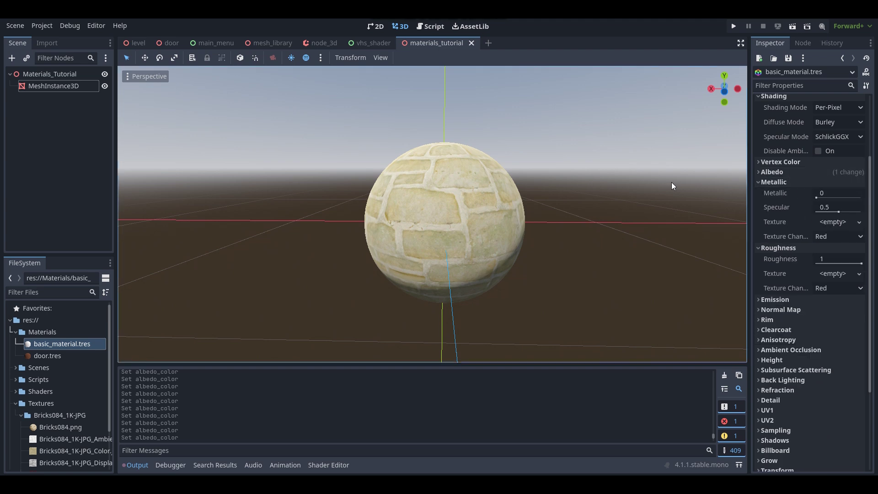
pyautogui.moveTo(458, 183); pyautogui.dragTo(629, 180, button='middle')
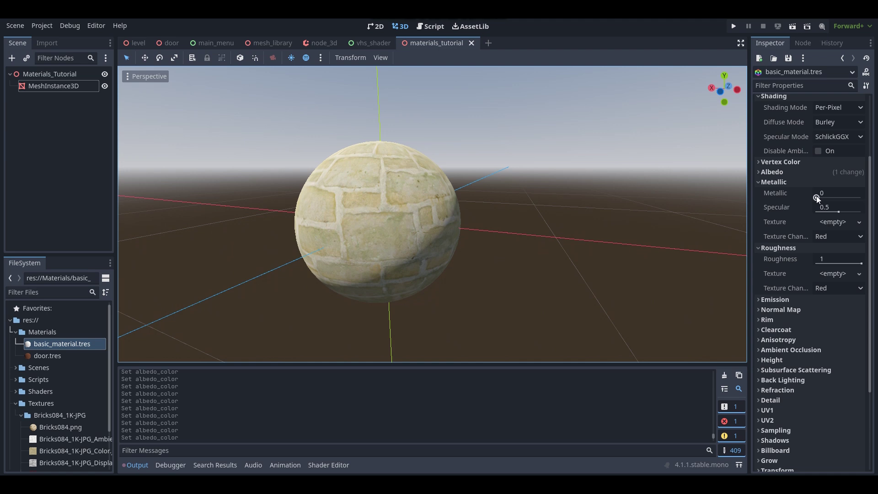
pyautogui.moveTo(817, 198); pyautogui.dragTo(773, 207)
# Set the material's Roughness to 0.5 and its Metallic amount to 1, and view the sphere from another side.
pyautogui.click(837, 259)
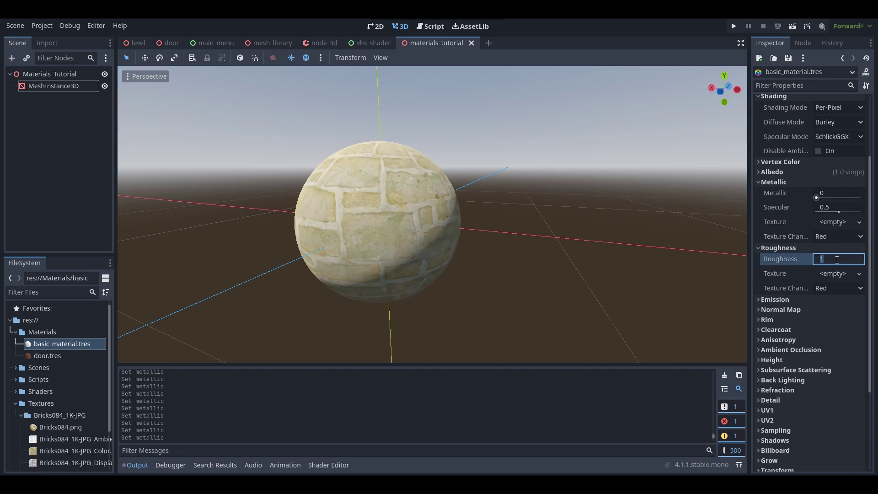
pyautogui.write('0.5')
pyautogui.press('Return')
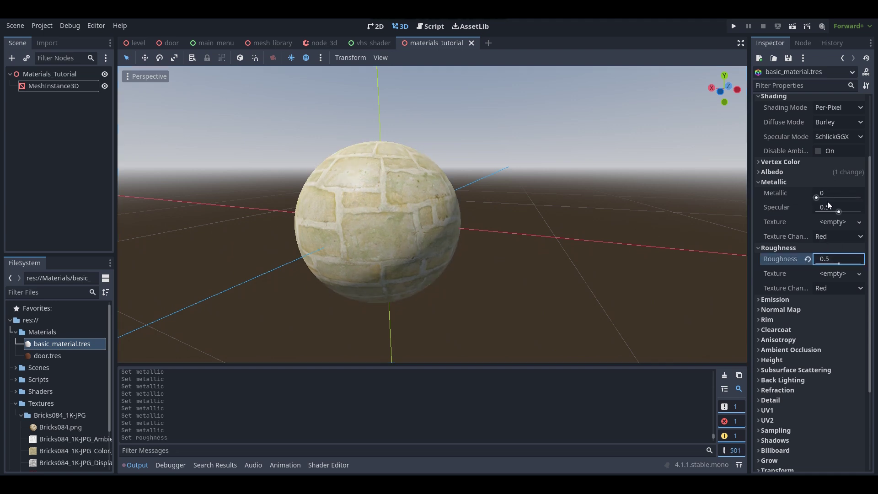
pyautogui.moveTo(819, 196); pyautogui.dragTo(862, 197)
pyautogui.moveTo(433, 215); pyautogui.dragTo(512, 217, button='middle')
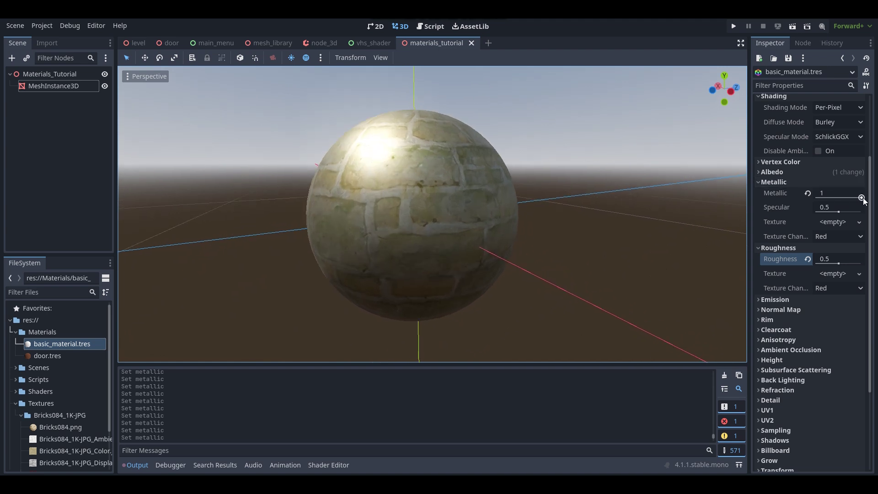
# Try lower Metallic amounts and Specular values such as 0.99, returning Metallic to 1 and Specular to 0.5.
pyautogui.moveTo(863, 199)
pyautogui.mouseDown()
pyautogui.moveTo(843, 199)
pyautogui.moveTo(858, 202)
pyautogui.moveTo(853, 215)
pyautogui.moveTo(860, 212)
pyautogui.moveTo(844, 204)
pyautogui.moveTo(781, 206)
pyautogui.moveTo(805, 213)
pyautogui.mouseUp()
pyautogui.moveTo(862, 212); pyautogui.dragTo(829, 206)
pyautogui.click(830, 206)
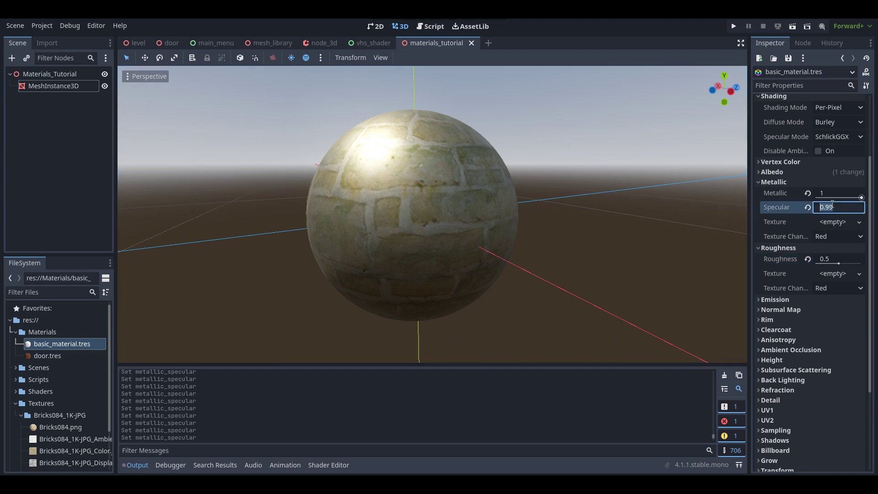
pyautogui.write('0.5')
pyautogui.press('Return')
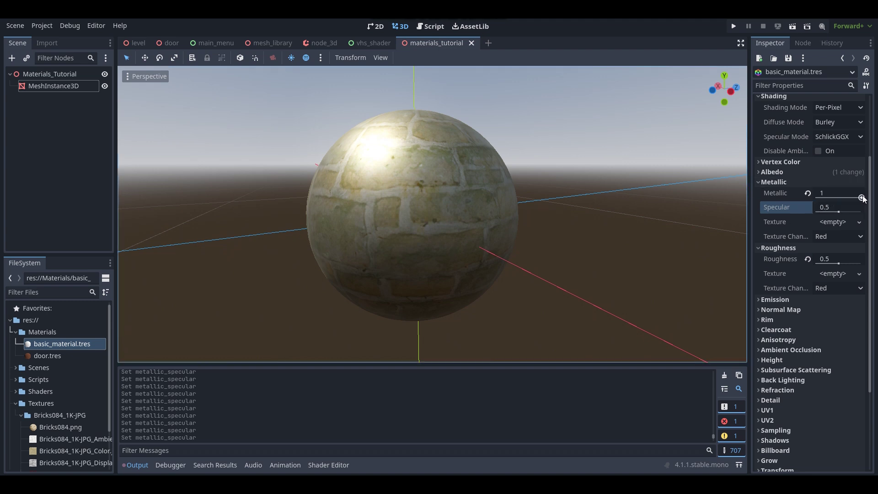
# Return the material's Metallic amount to 0 and reset its Roughness to the default of 1.
pyautogui.moveTo(863, 198); pyautogui.dragTo(802, 199)
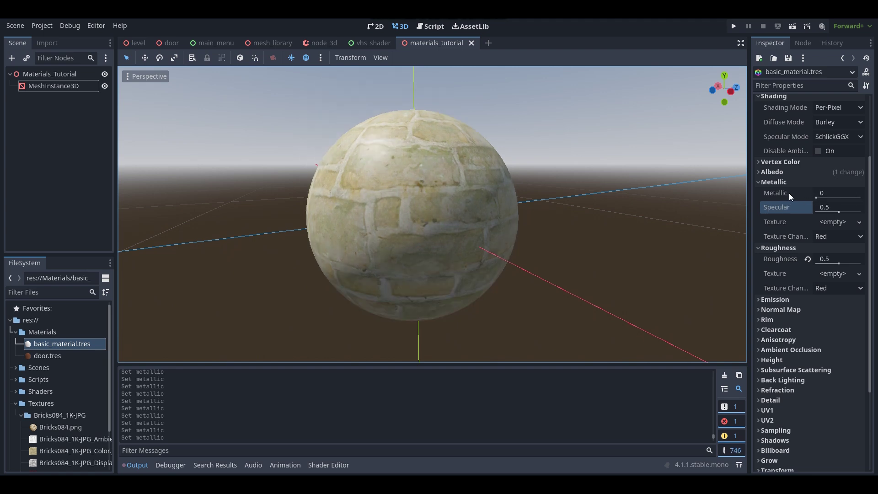
pyautogui.moveTo(663, 178); pyautogui.dragTo(517, 168, button='middle')
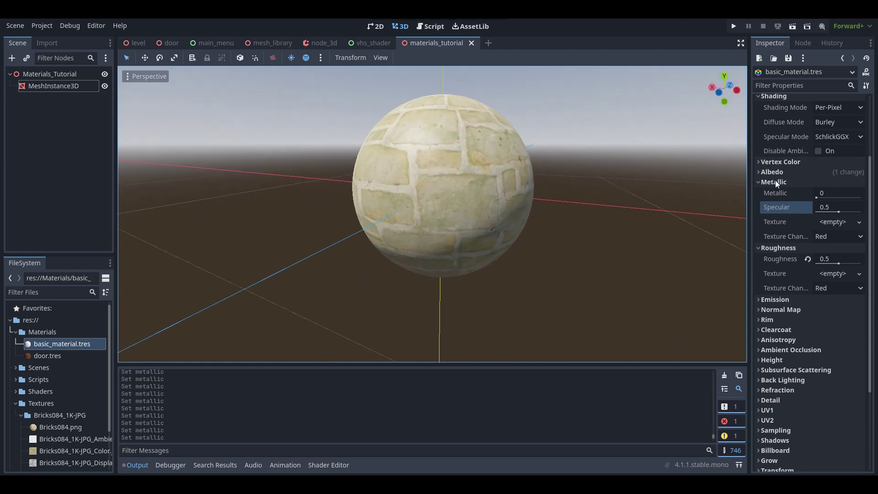
pyautogui.click(787, 180)
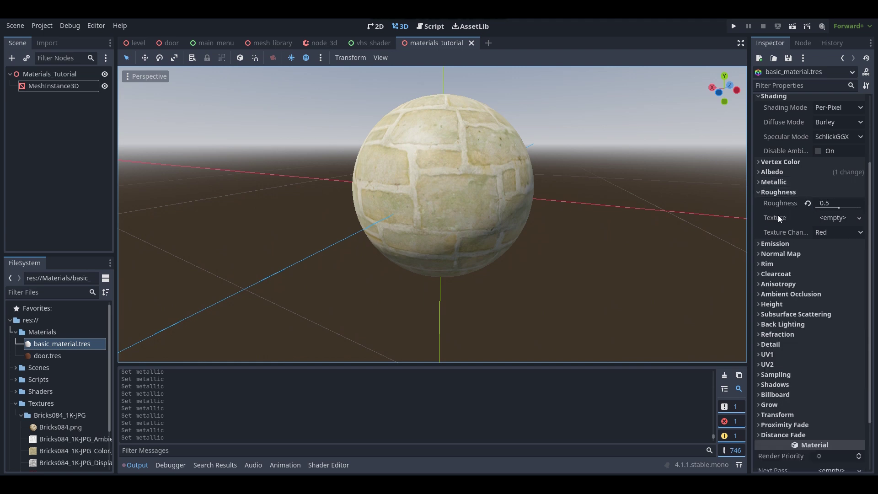
pyautogui.click(809, 203)
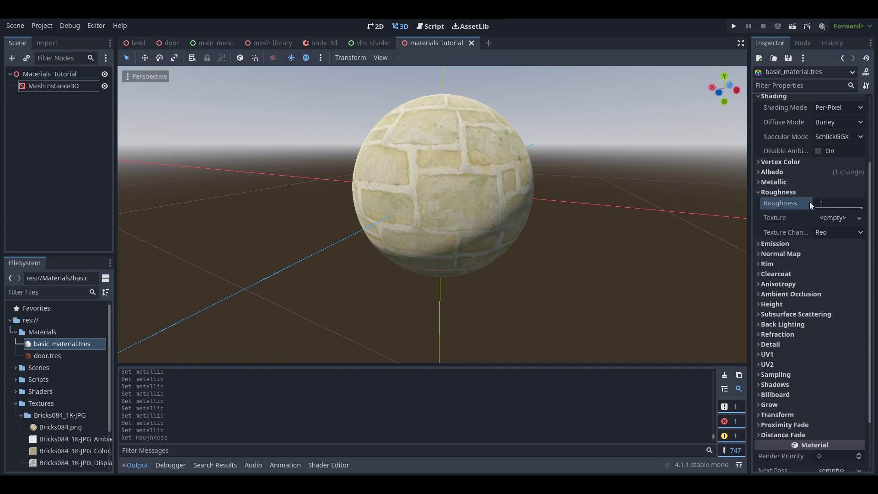
# Try out different Roughness values on the sphere, such as 0.15, and return Roughness to 1.
pyautogui.press('d')
pyautogui.moveTo(567, 158)
pyautogui.mouseDown(button='right')
pyautogui.moveTo(475, 151)
pyautogui.moveTo(586, 158)
pyautogui.moveTo(571, 153)
pyautogui.mouseUp(button='right')
pyautogui.press('a')
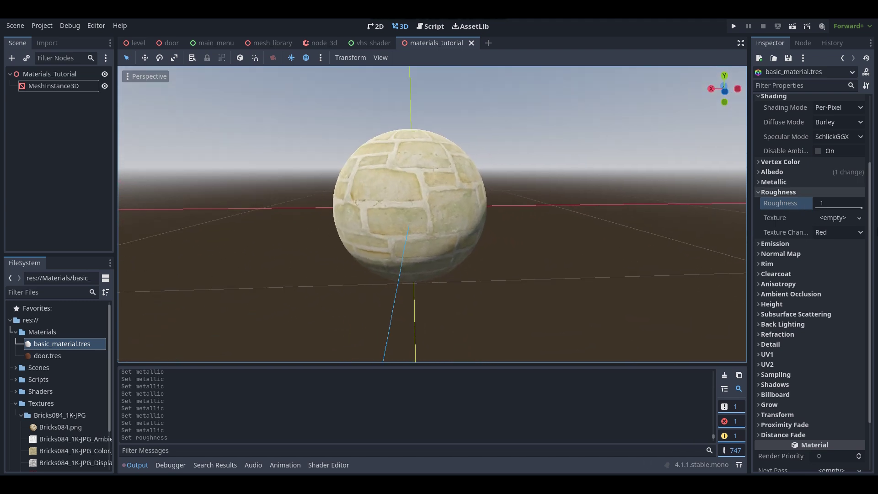
pyautogui.moveTo(861, 206)
pyautogui.mouseDown()
pyautogui.moveTo(778, 204)
pyautogui.moveTo(862, 207)
pyautogui.mouseUp()
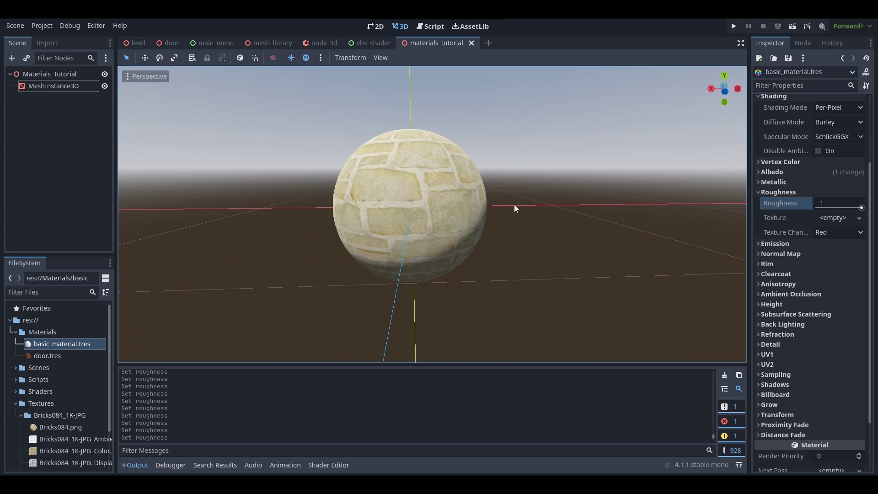
pyautogui.press('w')
pyautogui.moveTo(513, 205); pyautogui.dragTo(511, 200, button='right')
pyautogui.press('s')
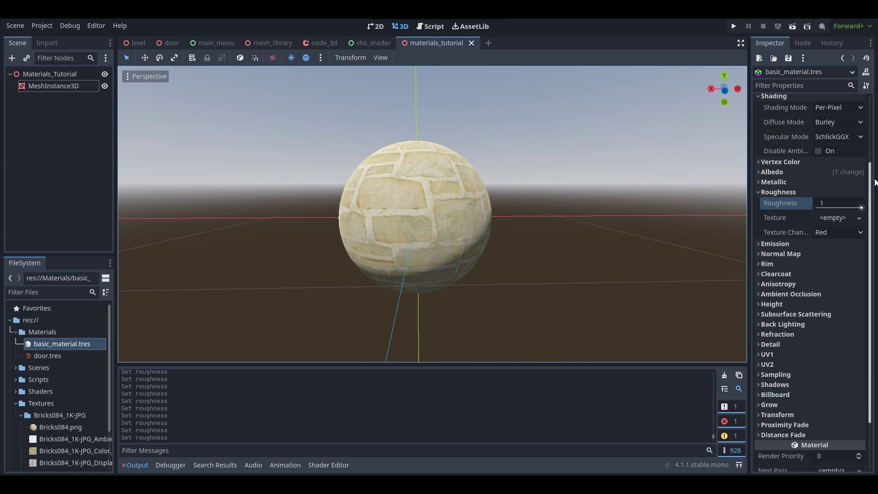
pyautogui.moveTo(862, 208); pyautogui.dragTo(824, 198)
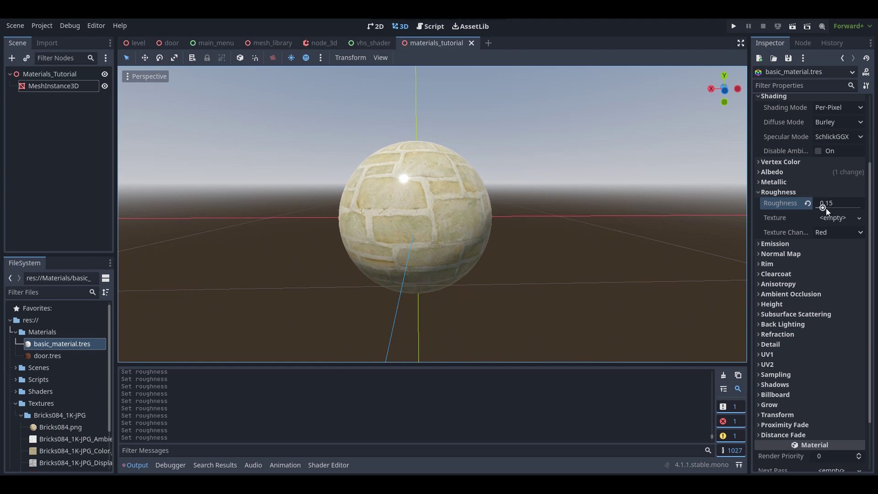
pyautogui.moveTo(825, 208); pyautogui.dragTo(868, 208)
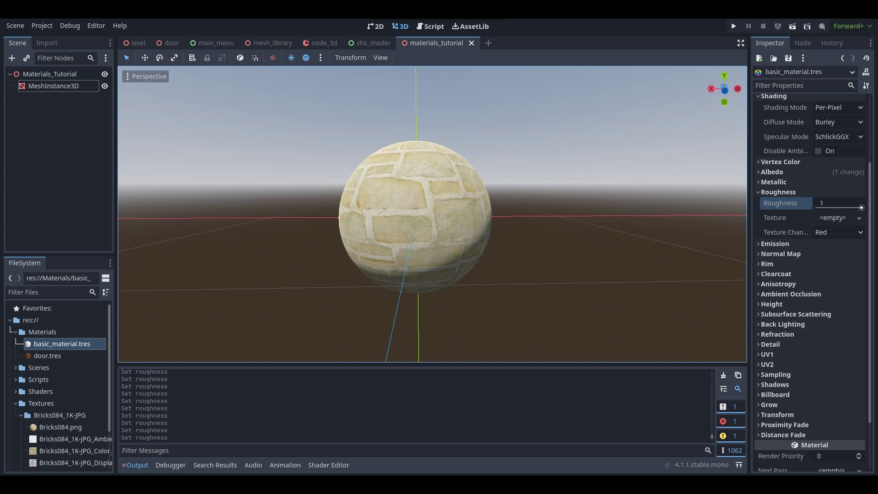
# Load Bricks084_1K-JPG_Roughness.jpg as the material's roughness texture.
pyautogui.click(833, 219)
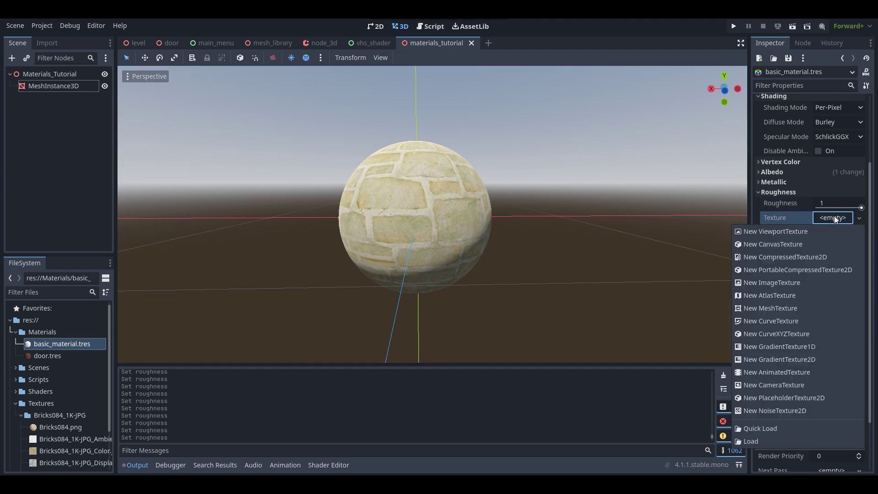
pyautogui.click(760, 428)
pyautogui.write('rough')
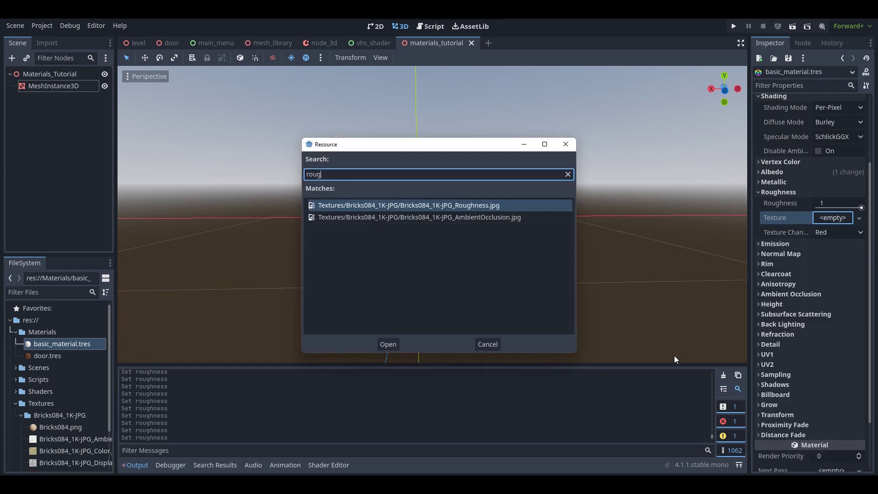
pyautogui.doubleClick(435, 205)
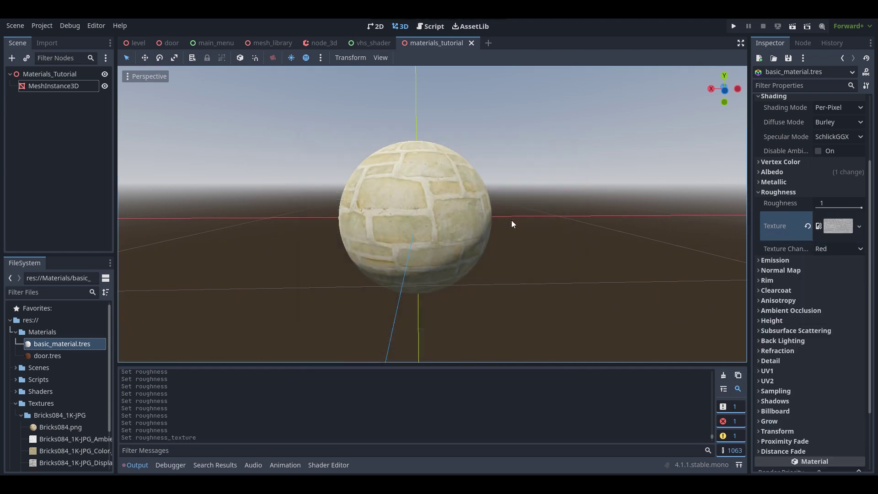
# Examine how the roughness texture affects light on the brick sphere up close and from several angles.
pyautogui.scroll(5, 512, 220)
pyautogui.scroll(-5, 511, 221)
pyautogui.moveTo(511, 220); pyautogui.dragTo(528, 215, button='middle')
pyautogui.press('w')
pyautogui.moveTo(527, 215)
pyautogui.mouseDown(button='right')
pyautogui.moveTo(489, 224)
pyautogui.moveTo(511, 221)
pyautogui.mouseUp(button='right')
pyautogui.press('s')
pyautogui.press('d')
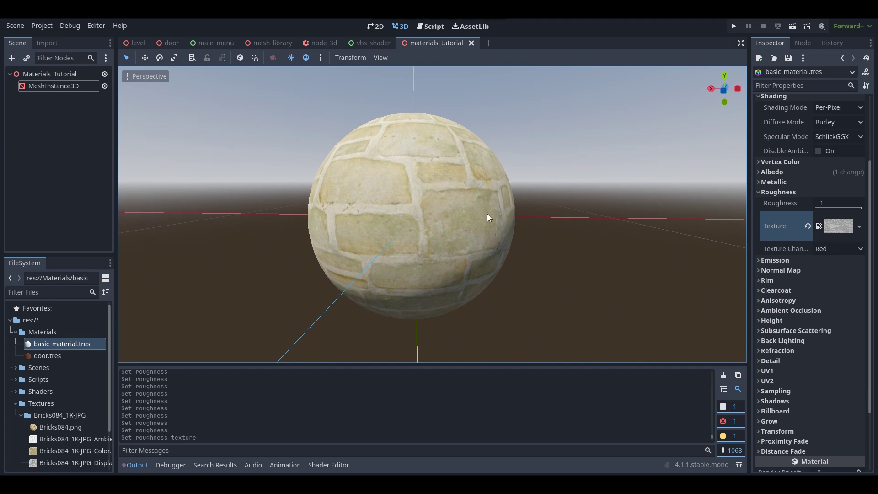
pyautogui.press('s')
pyautogui.moveTo(415, 222); pyautogui.dragTo(395, 224, button='right')
pyautogui.press('w')
pyautogui.press('w')
pyautogui.press('s')
pyautogui.press('w')
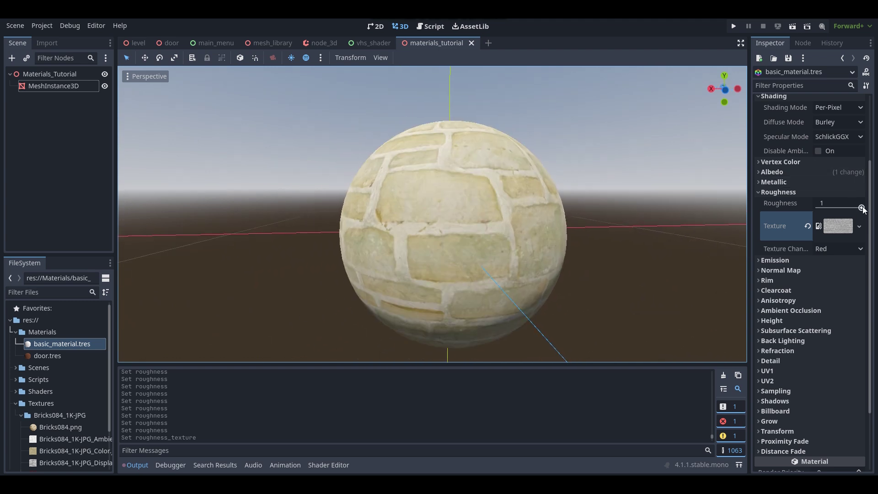
# Try lower Roughness values with the texture applied, such as 0.85, return to 1, and clear the roughness texture.
pyautogui.moveTo(863, 208)
pyautogui.mouseDown()
pyautogui.moveTo(821, 209)
pyautogui.moveTo(863, 208)
pyautogui.mouseUp()
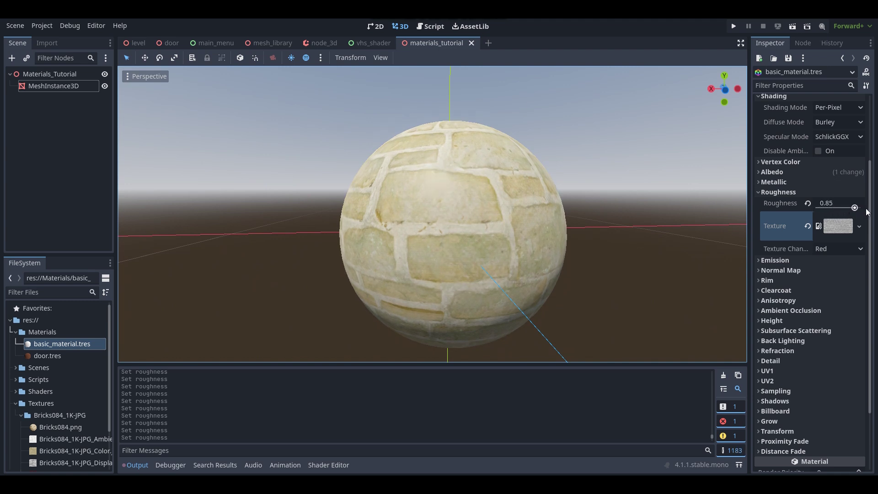
pyautogui.moveTo(701, 203); pyautogui.dragTo(692, 203, button='right')
pyautogui.click(808, 226)
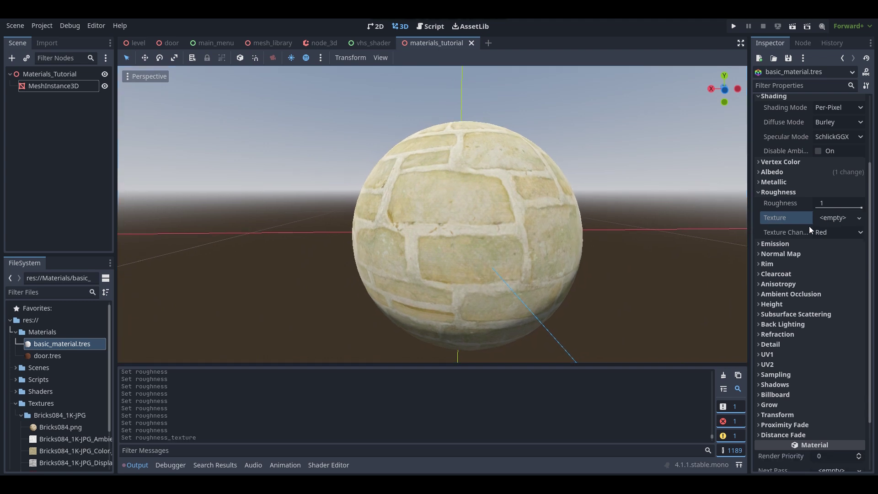
# Reassign Bricks084_1K-JPG_Roughness.jpg to the empty roughness texture slot and preview the map.
pyautogui.click(835, 219)
pyautogui.click(789, 431)
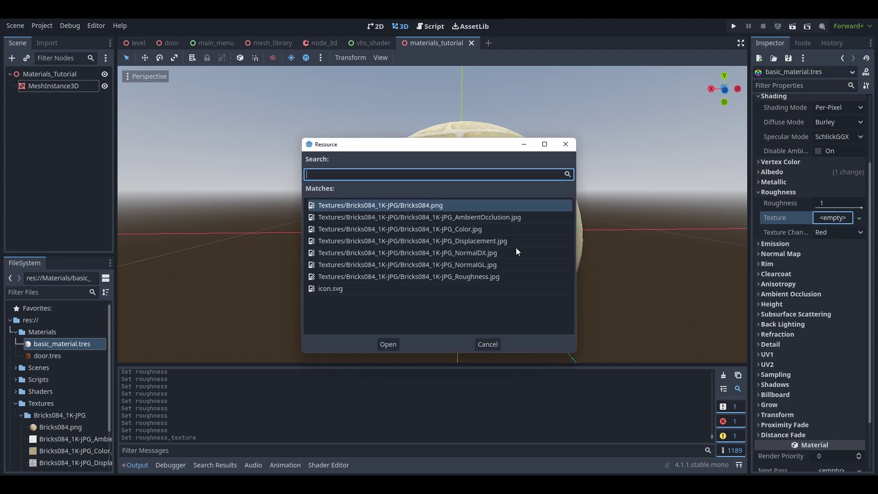
pyautogui.moveTo(232, 191); pyautogui.dragTo(187, 193)
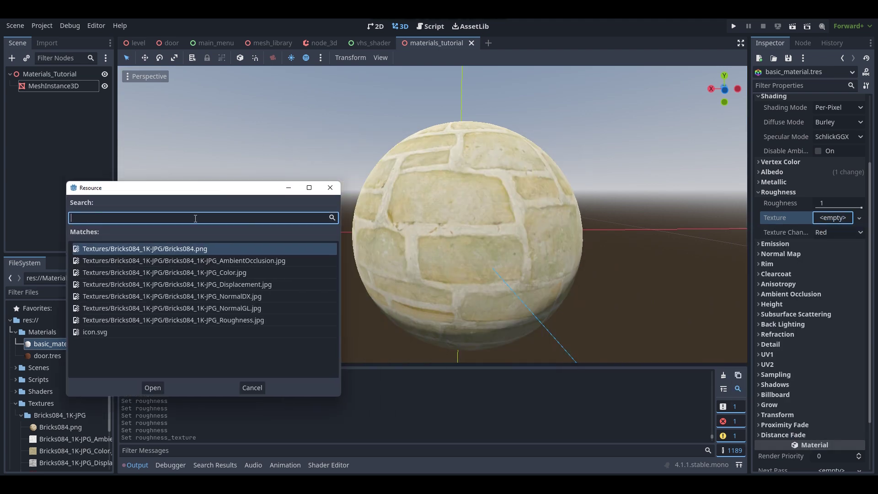
pyautogui.doubleClick(232, 320)
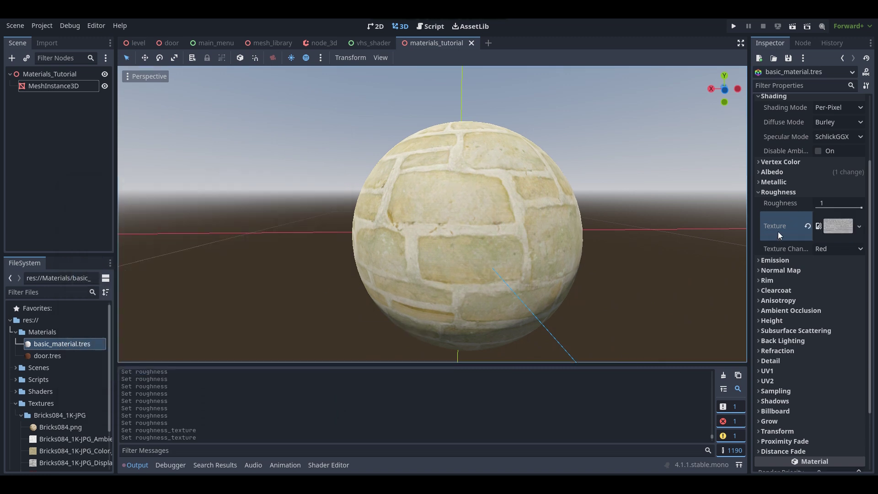
pyautogui.click(848, 230)
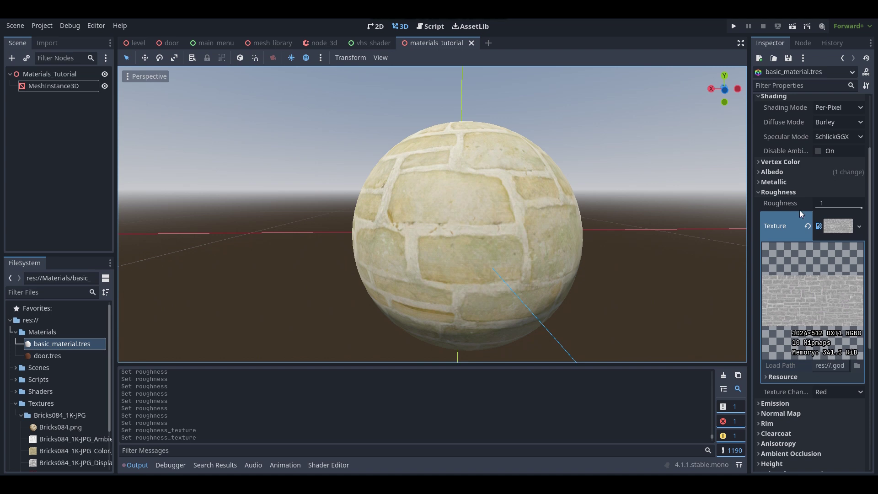
pyautogui.click(841, 227)
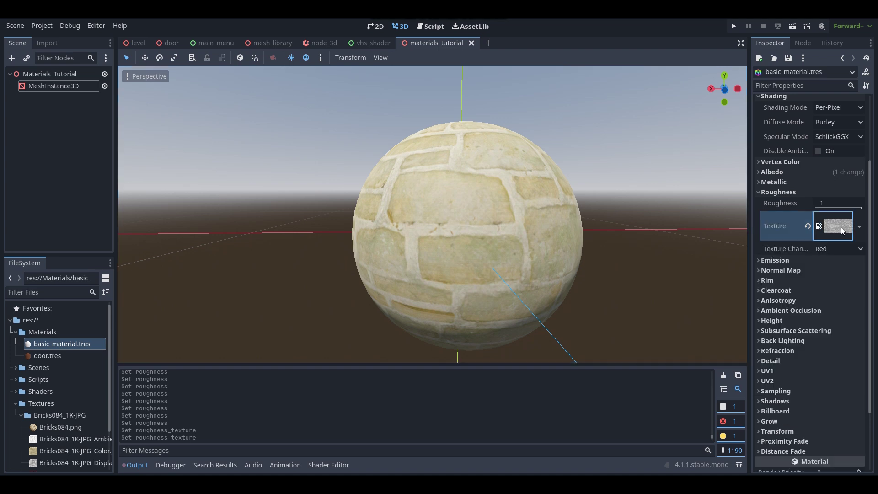
# Enable emission to try out emission colors, return the color to black, and disable emission again.
pyautogui.click(814, 260)
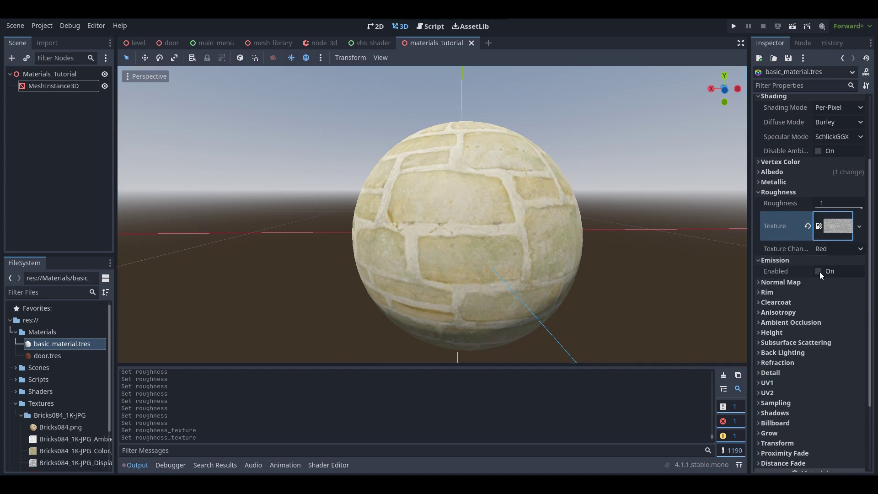
pyautogui.click(818, 272)
pyautogui.click(827, 285)
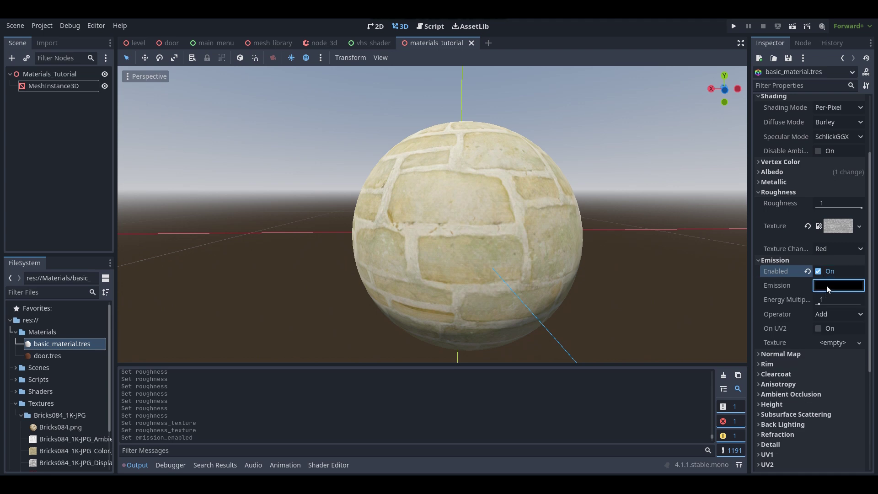
pyautogui.moveTo(866, 118); pyautogui.dragTo(865, 153)
pyautogui.click(830, 282)
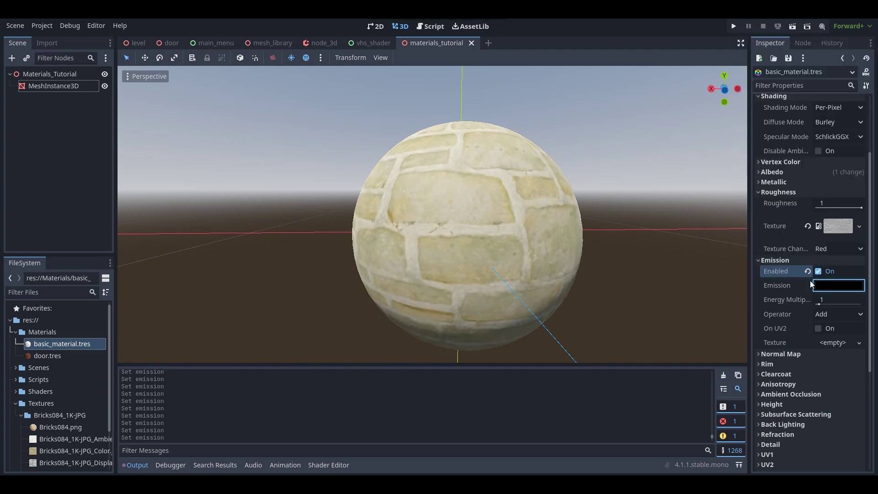
pyautogui.click(818, 271)
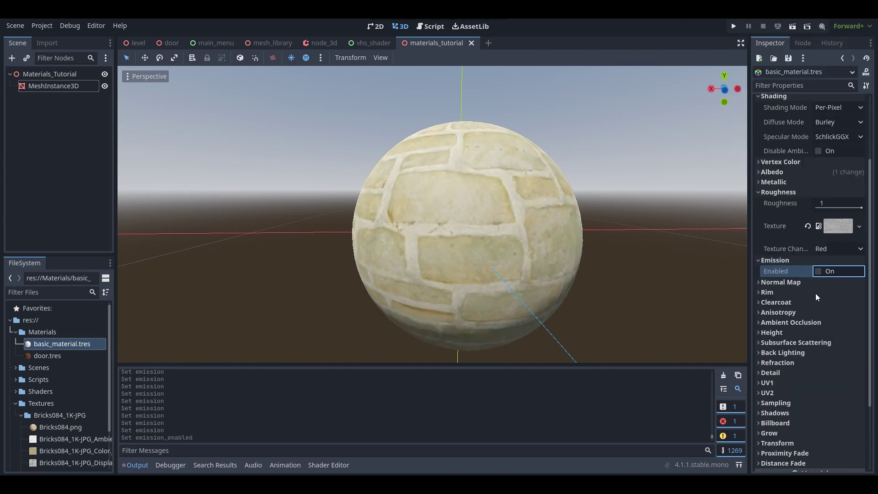
# Enable the normal map on basic_material.tres.
pyautogui.click(788, 284)
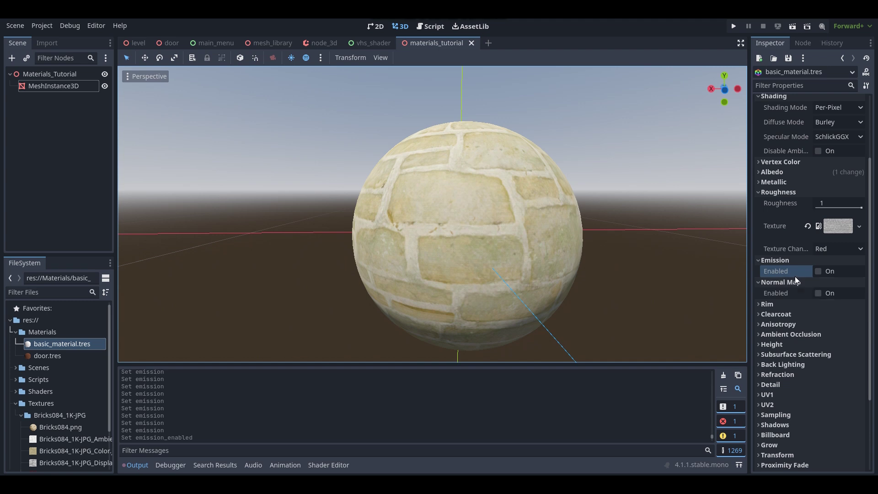
pyautogui.click(818, 293)
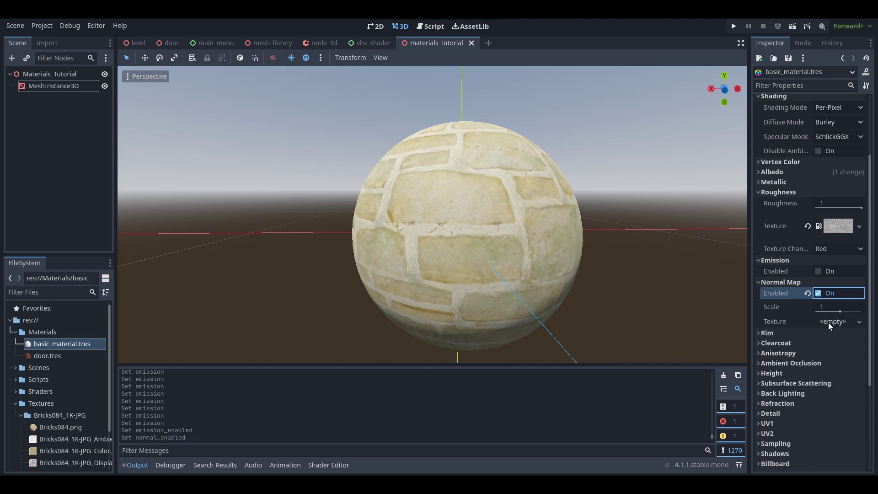
pyautogui.click(827, 322)
pyautogui.click(745, 453)
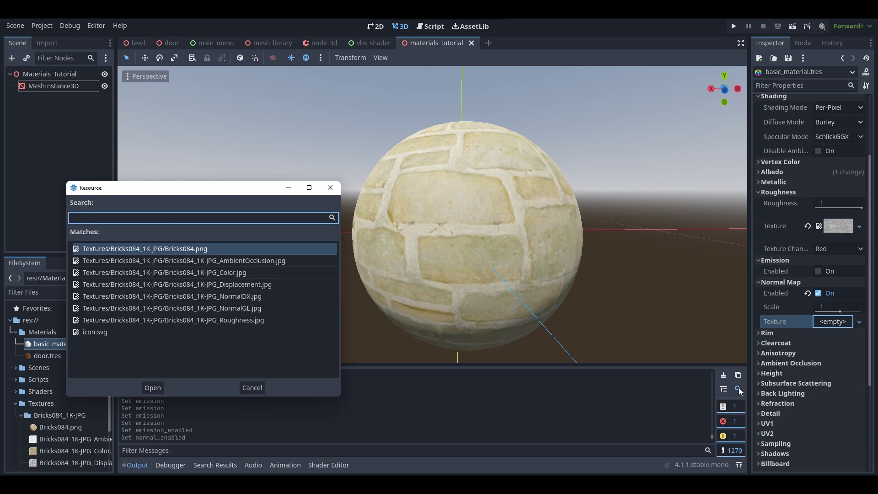
pyautogui.write('norma')
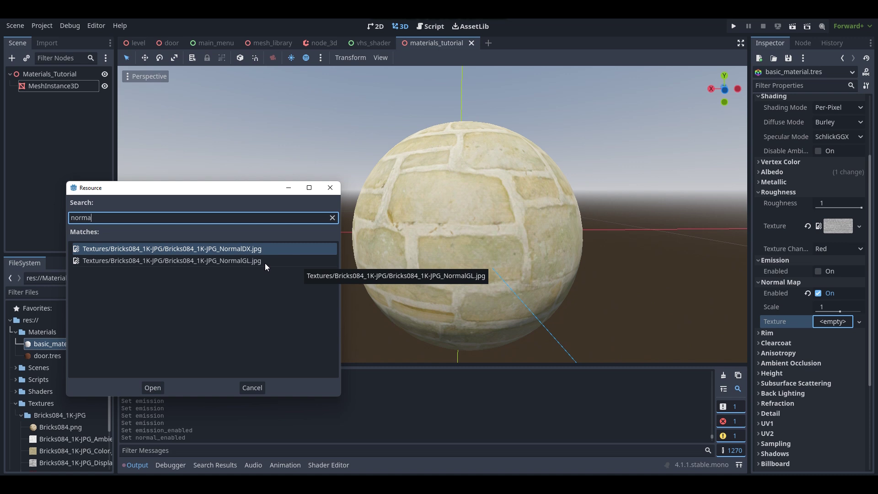
pyautogui.click(252, 387)
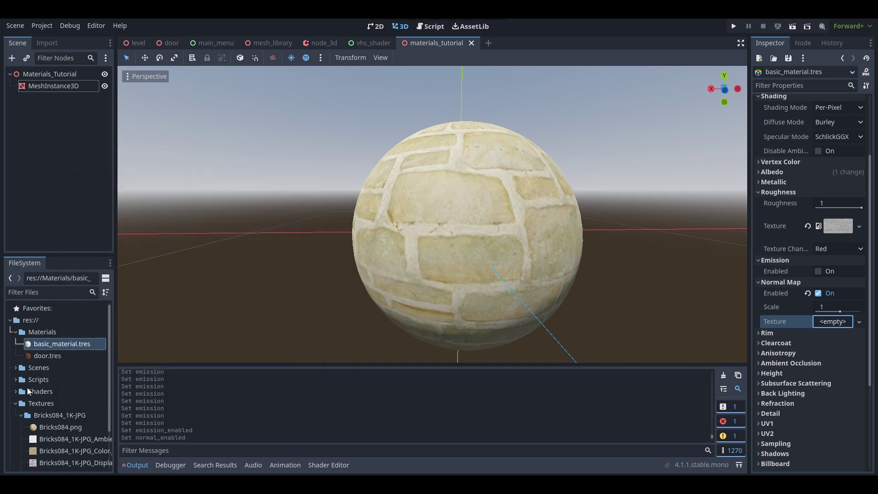
# Compare the previews of the two Bricks084 normal textures, NormalDX and NormalGL, and reopen basic_material.tres.
pyautogui.scroll(-2, 30, 391)
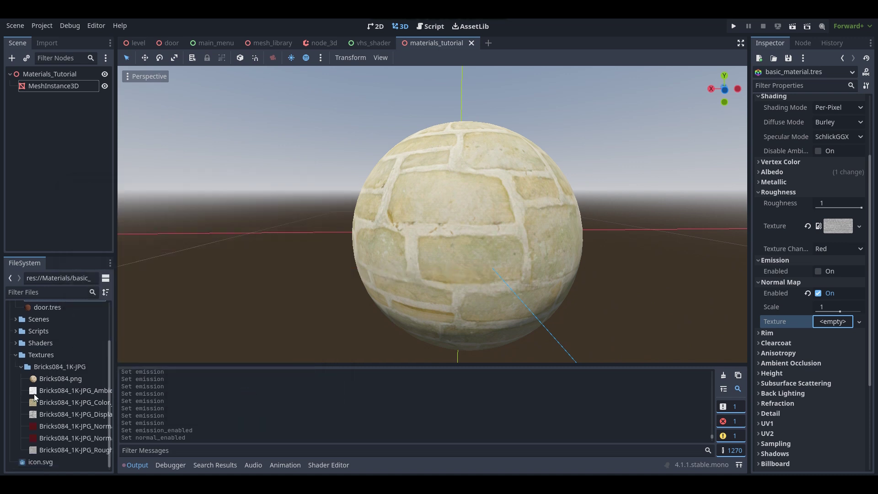
pyautogui.click(51, 426)
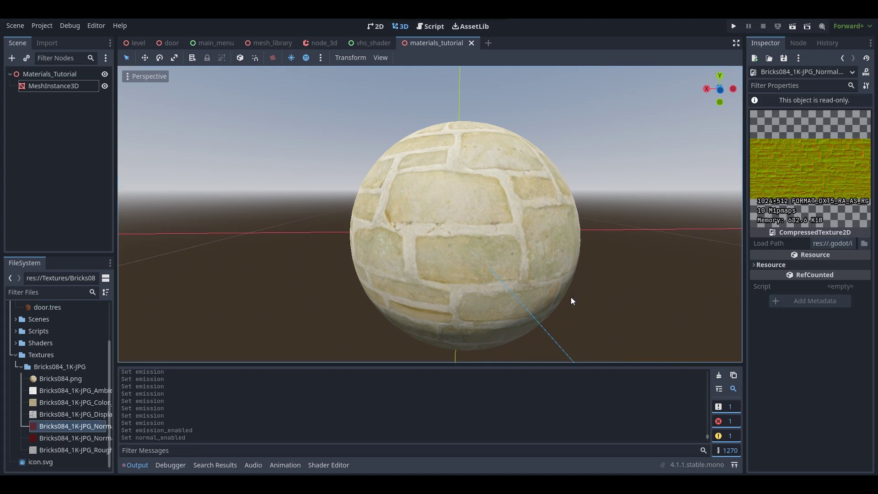
pyautogui.click(89, 437)
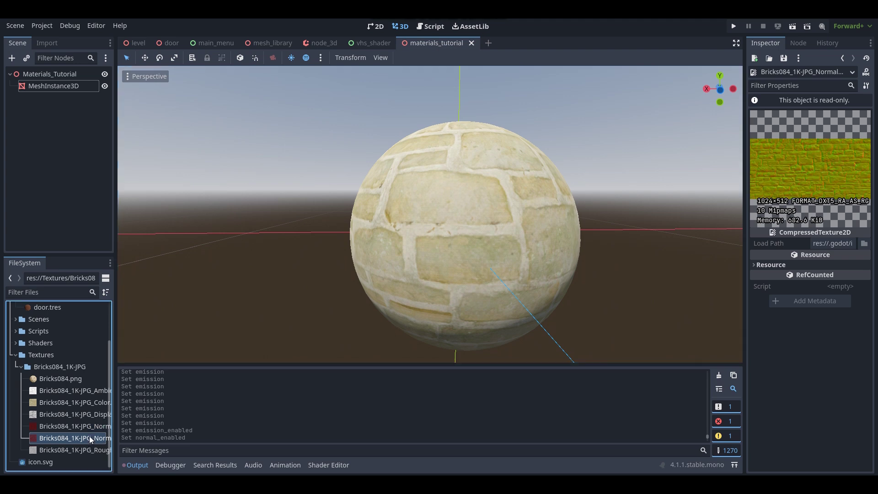
pyautogui.click(68, 425)
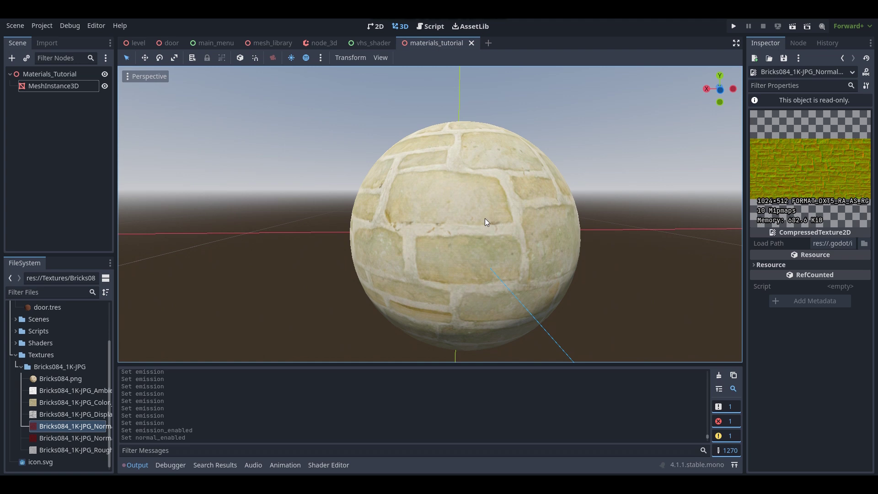
pyautogui.click(63, 438)
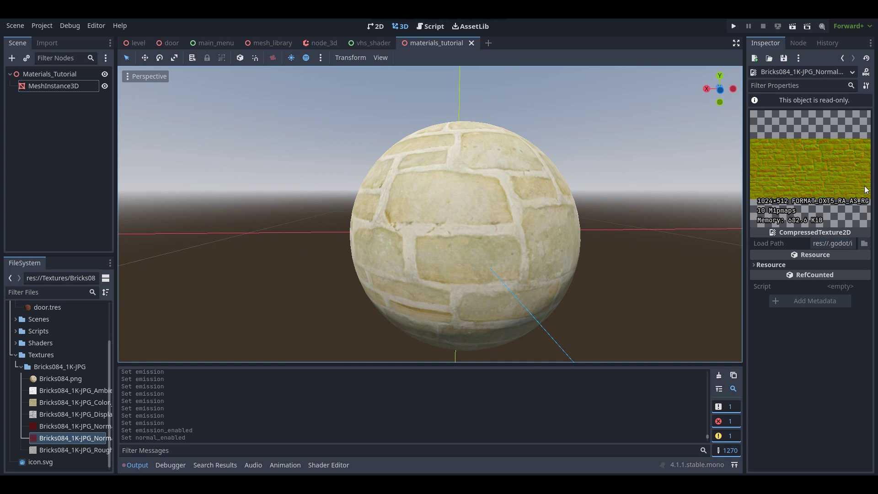
pyautogui.click(67, 430)
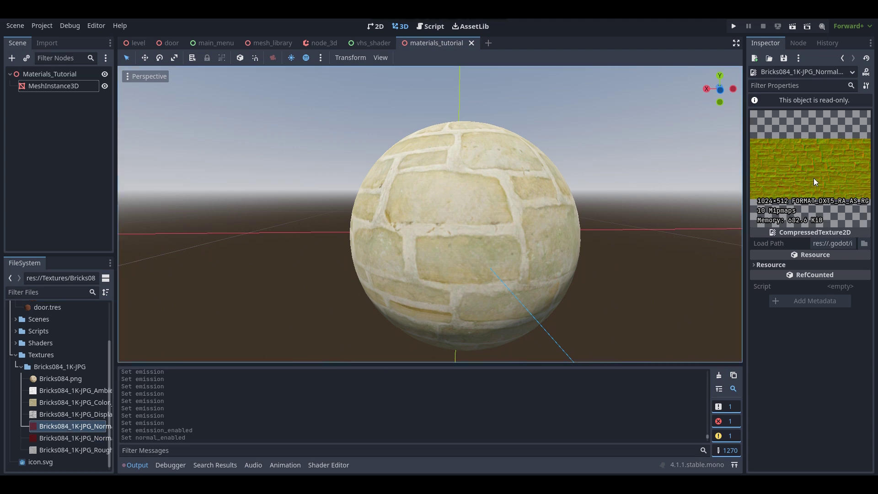
pyautogui.scroll(3, 73, 348)
pyautogui.click(73, 348)
pyautogui.scroll(-3, 71, 355)
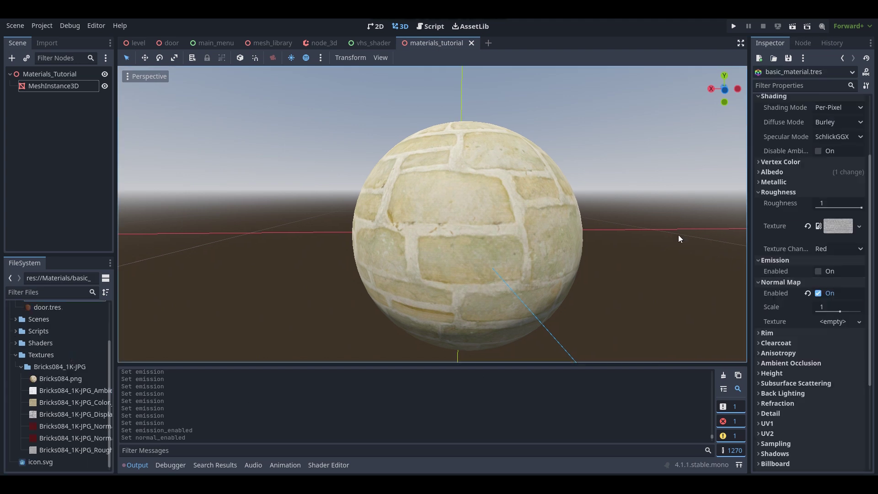
# Assign Bricks084_1K-JPG_NormalGL.jpg to the normal map's empty texture slot.
pyautogui.moveTo(680, 240); pyautogui.dragTo(692, 245, button='right')
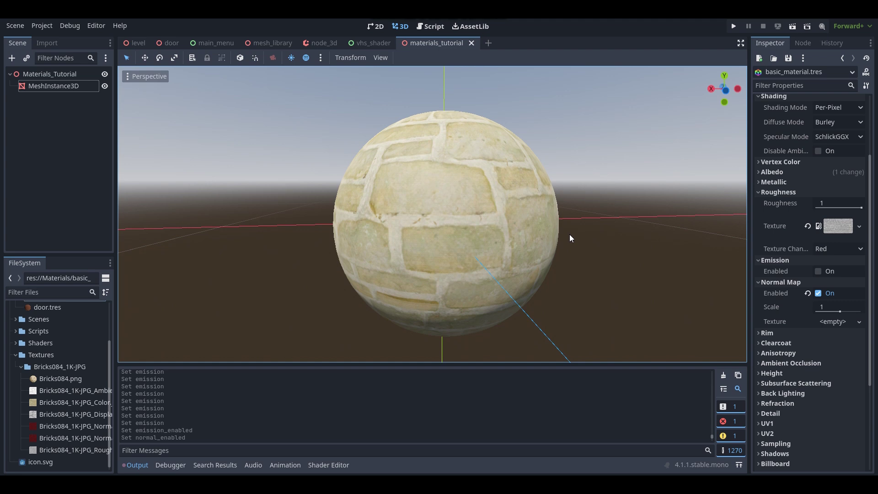
pyautogui.click(830, 319)
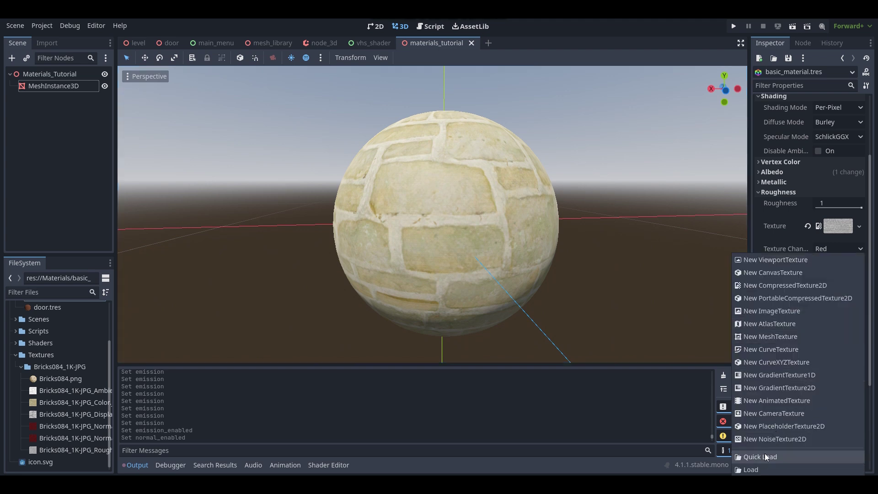
pyautogui.click(764, 455)
pyautogui.write('nroaml')
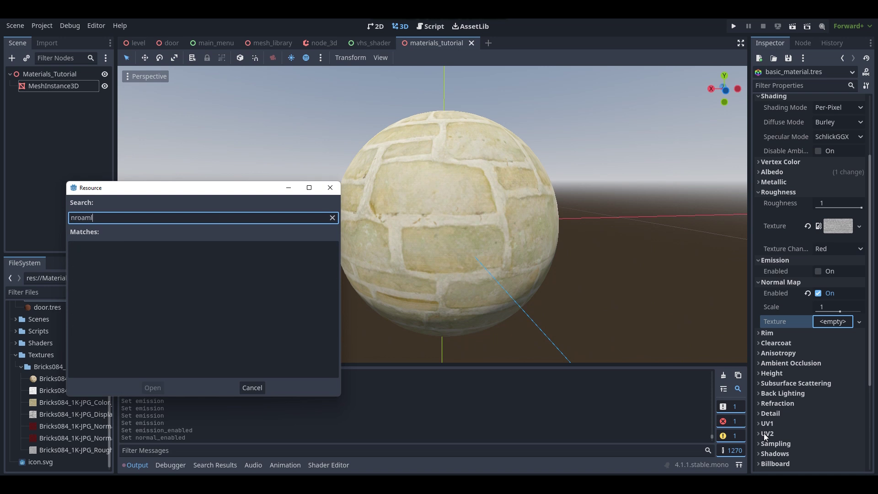
pyautogui.press('BackSpace')
pyautogui.press('BackSpace')
pyautogui.write('orm')
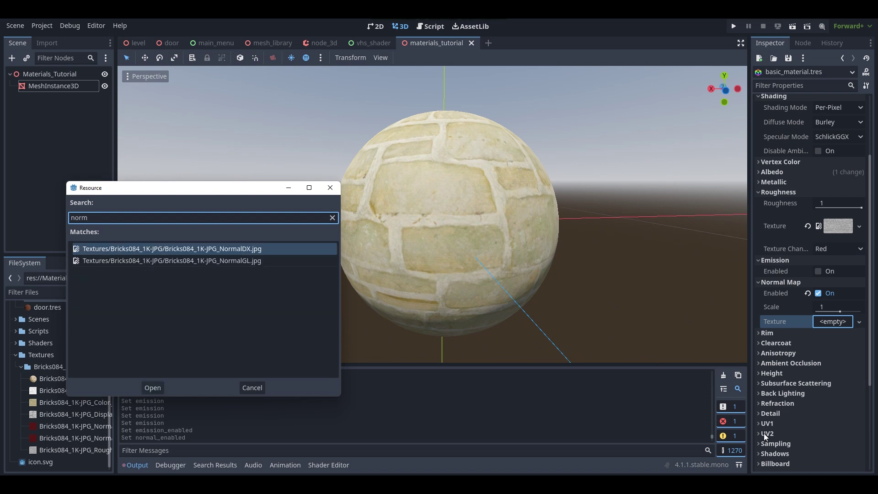
pyautogui.doubleClick(241, 260)
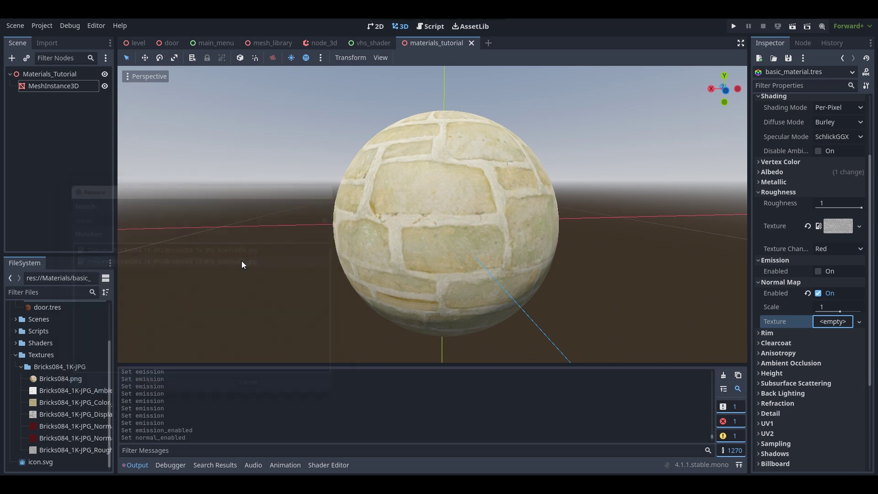
# Examine the brick relief that the NormalGL texture gives the sphere, near and far and from different angles.
pyautogui.press('s')
pyautogui.moveTo(433, 214)
pyautogui.mouseDown(button='right')
pyautogui.moveTo(371, 235)
pyautogui.moveTo(434, 199)
pyautogui.moveTo(451, 215)
pyautogui.moveTo(435, 213)
pyautogui.mouseUp(button='right')
pyautogui.press('w')
pyautogui.press('s')
pyautogui.press('w')
pyautogui.press('s')
pyautogui.press('w')
pyautogui.press('s')
pyautogui.press('w')
pyautogui.press('s')
# Try replacing the normal map texture with Bricks084_1K-JPG_NormalDX.jpg.
pyautogui.click(860, 331)
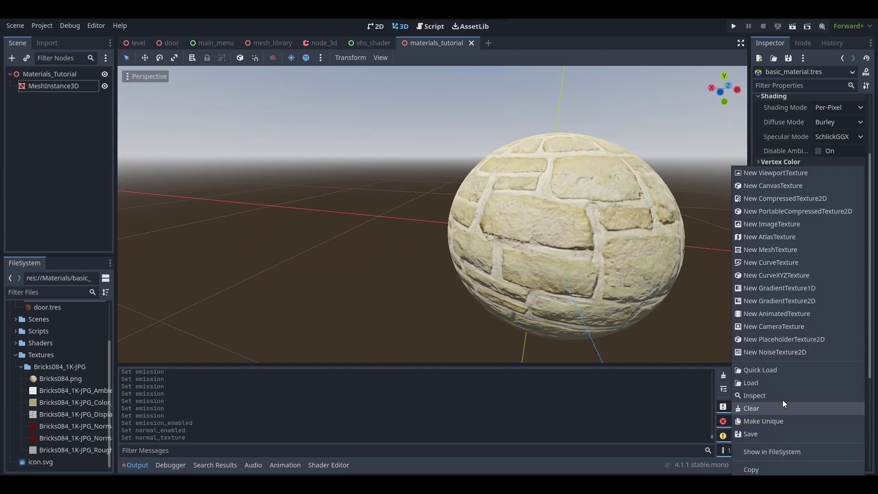
pyautogui.click(785, 373)
pyautogui.write('normal')
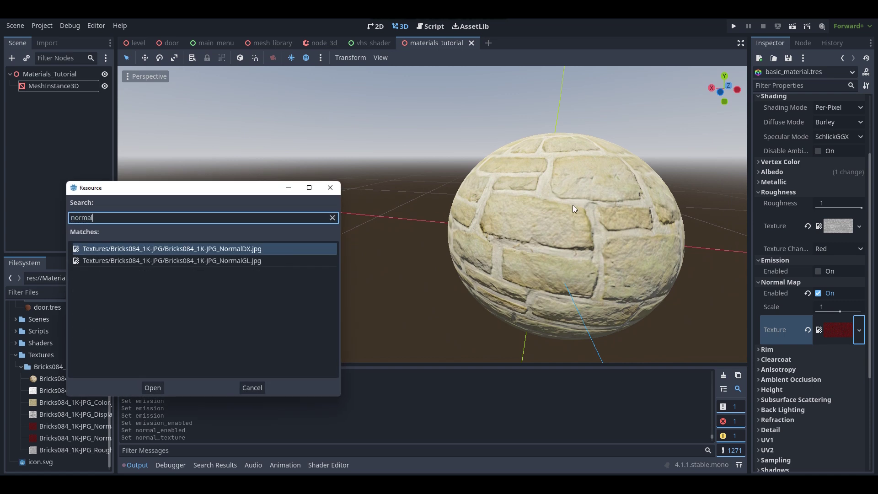
pyautogui.doubleClick(237, 248)
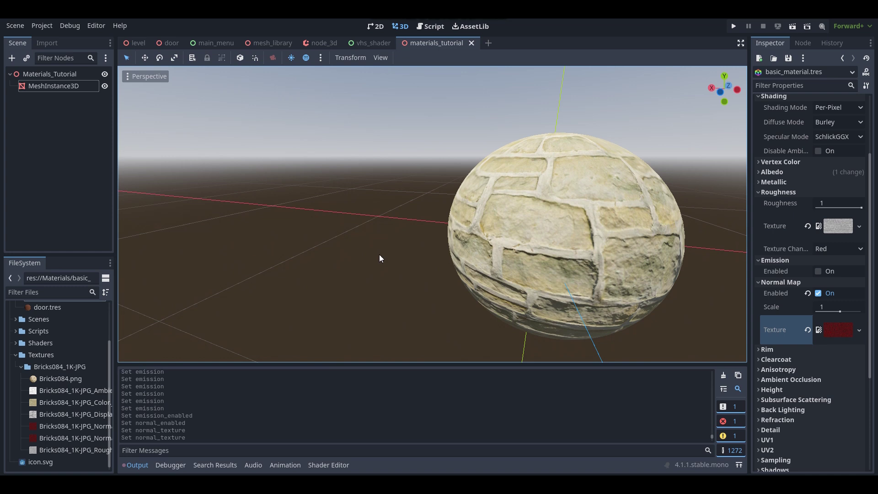
# Examine how the NormalDX texture shades the bricks and mortar on the sphere from varying distances and angles.
pyautogui.moveTo(380, 254); pyautogui.dragTo(410, 220, button='right')
pyautogui.press('w')
pyautogui.press('s')
pyautogui.press('w')
pyautogui.press('s')
pyautogui.press('w')
pyautogui.press('a')
pyautogui.press('s')
pyautogui.press('w')
pyautogui.press('w')
pyautogui.press('s')
pyautogui.press('s')
pyautogui.press('w')
pyautogui.moveTo(432, 214)
pyautogui.mouseDown(button='right')
pyautogui.moveTo(418, 201)
pyautogui.moveTo(425, 169)
pyautogui.moveTo(432, 215)
pyautogui.moveTo(439, 208)
pyautogui.mouseUp(button='right')
pyautogui.press('w')
pyautogui.press('s')
pyautogui.press('w')
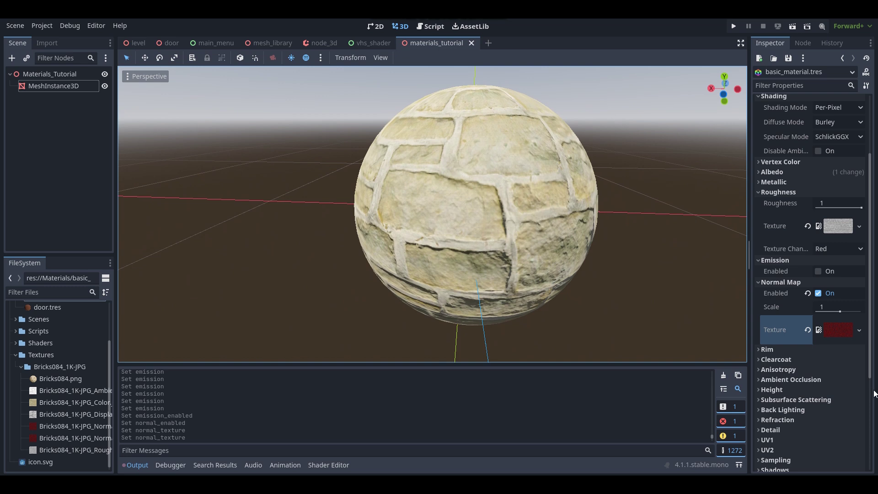
# Switch the normal map texture back to Bricks084_1K-JPG_NormalGL.jpg.
pyautogui.click(860, 331)
pyautogui.click(783, 370)
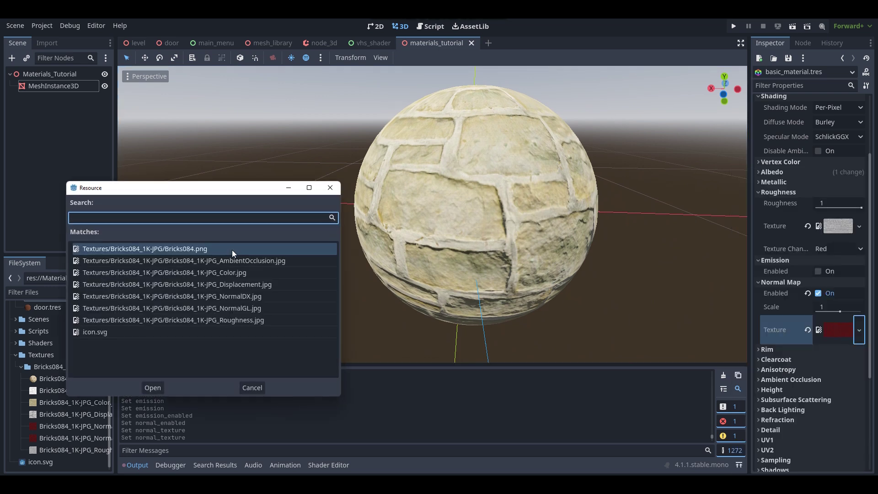
pyautogui.doubleClick(242, 311)
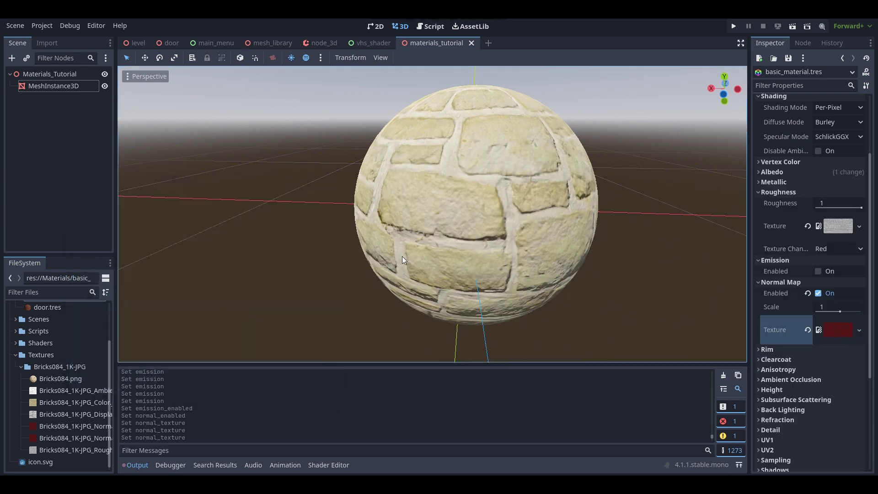
# Inspect the sphere again with the NormalGL texture, moving around it to check the brick depth and lighting.
pyautogui.press('s')
pyautogui.moveTo(432, 93)
pyautogui.mouseDown(button='right')
pyautogui.moveTo(437, 109)
pyautogui.moveTo(438, 55)
pyautogui.moveTo(438, 105)
pyautogui.mouseUp(button='right')
pyautogui.press('w')
pyautogui.press('s')
pyautogui.press('w')
pyautogui.press('s')
pyautogui.press('w')
pyautogui.press('s')
pyautogui.press('s')
pyautogui.press('w')
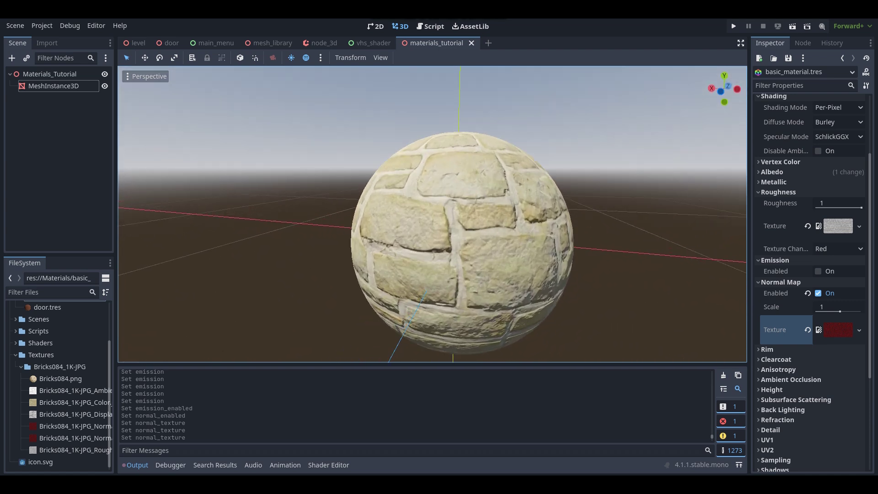
# Clear the roughness texture to compare the surface, and reassign Bricks084_1K-JPG_Roughness.jpg.
pyautogui.click(808, 225)
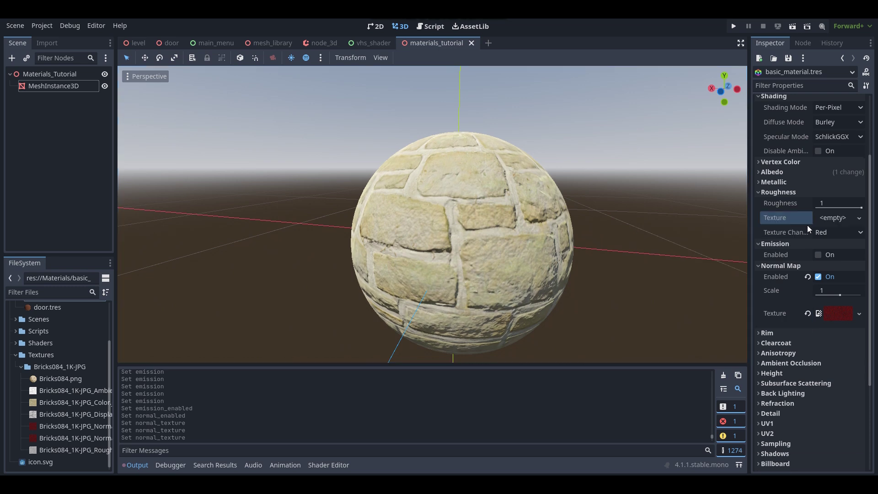
pyautogui.click(838, 218)
pyautogui.click(769, 427)
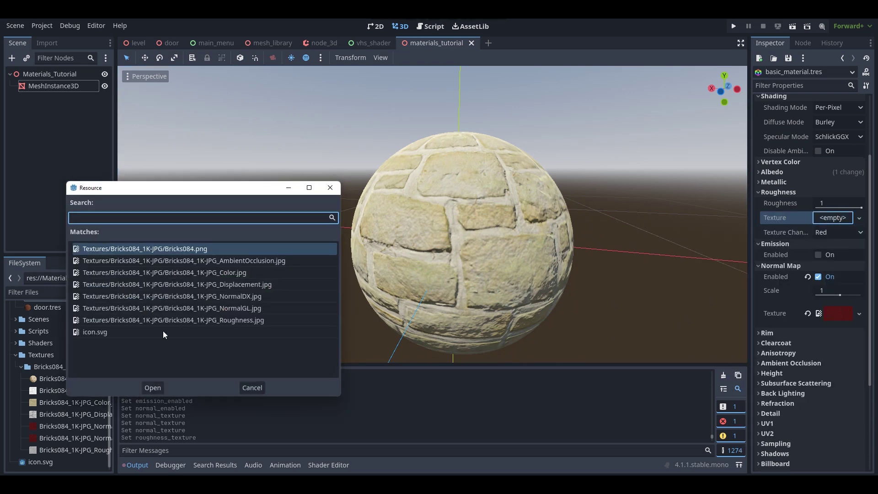
pyautogui.doubleClick(248, 320)
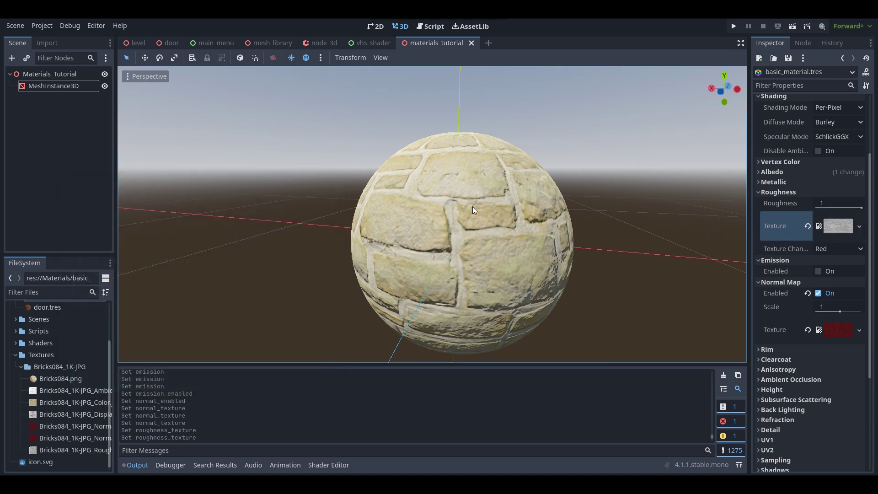
# Read the description of the rim effect and try enabling it on the material.
pyautogui.moveTo(528, 209)
pyautogui.mouseDown(button='middle')
pyautogui.moveTo(519, 221)
pyautogui.moveTo(517, 208)
pyautogui.mouseUp(button='middle')
pyautogui.scroll(-5, 622, 245)
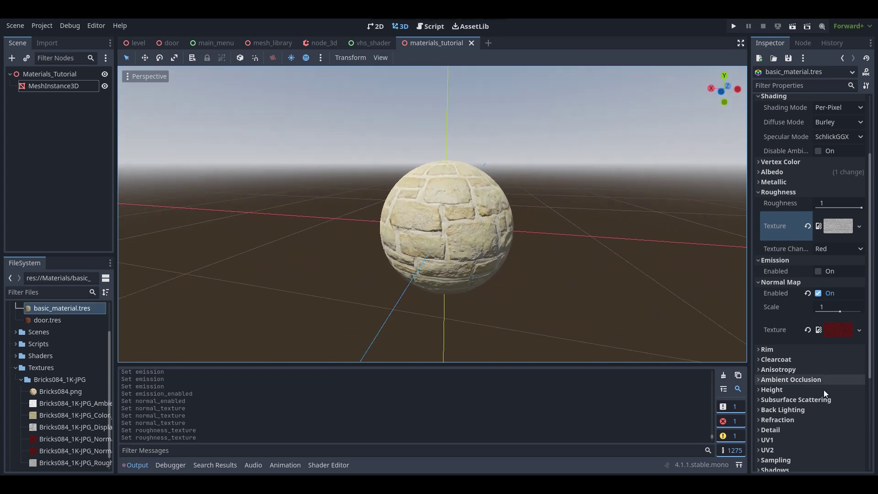
pyautogui.click(803, 350)
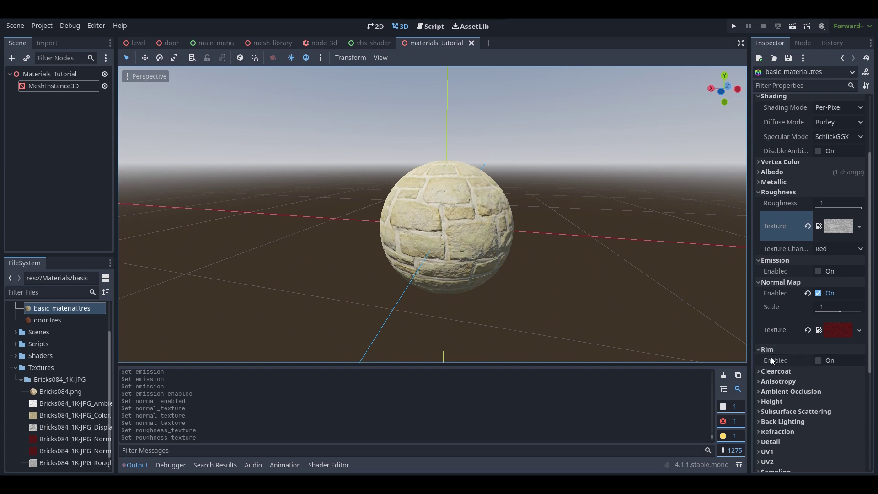
pyautogui.moveTo(771, 358)
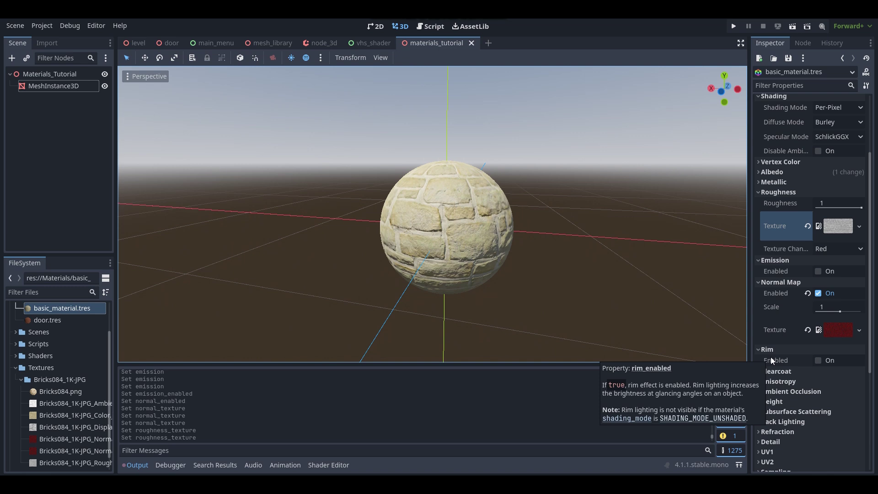
pyautogui.click(818, 360)
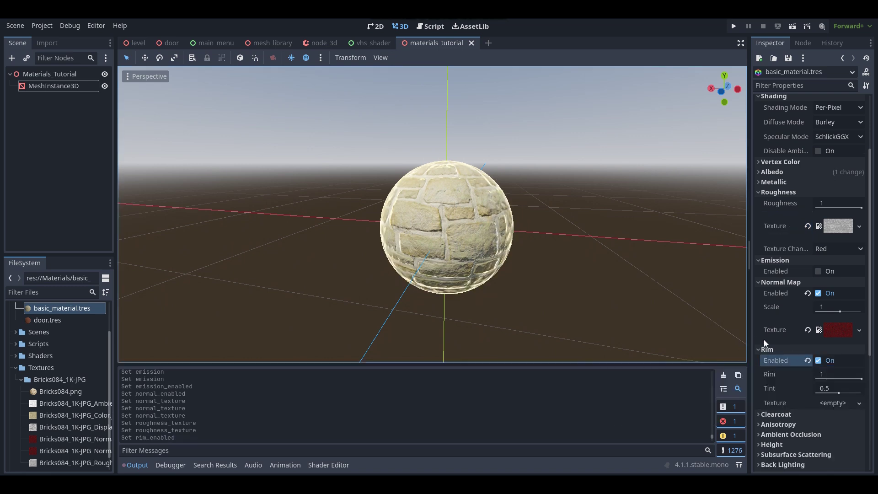
# Examine the rim lighting along the sphere's edges from different distances and angles.
pyautogui.moveTo(571, 235)
pyautogui.mouseDown(button='right')
pyautogui.moveTo(567, 242)
pyautogui.moveTo(526, 201)
pyautogui.moveTo(716, 213)
pyautogui.moveTo(705, 229)
pyautogui.moveTo(711, 224)
pyautogui.moveTo(573, 240)
pyautogui.mouseUp(button='right')
pyautogui.press('w')
pyautogui.press('s')
pyautogui.press('a')
pyautogui.press('w')
pyautogui.press('s')
pyautogui.press('w')
pyautogui.press('s')
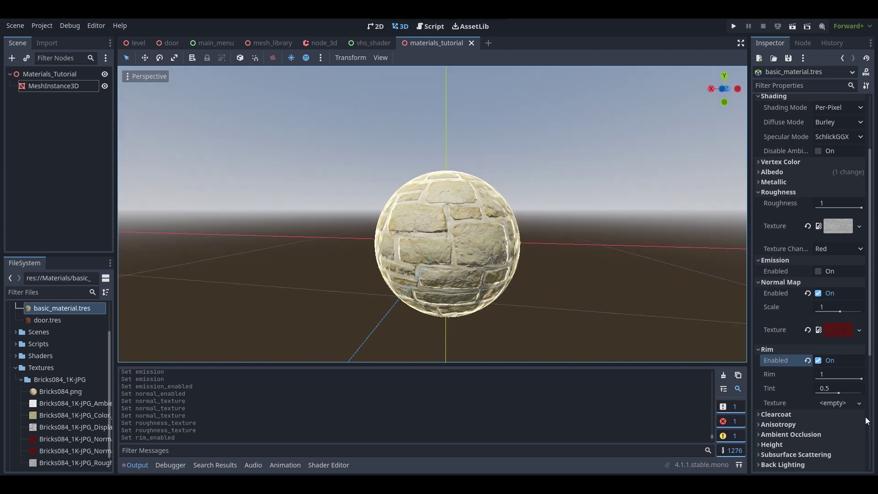
# Try lowering the Rim value to 0, and disable the rim effect.
pyautogui.moveTo(861, 379); pyautogui.dragTo(798, 379)
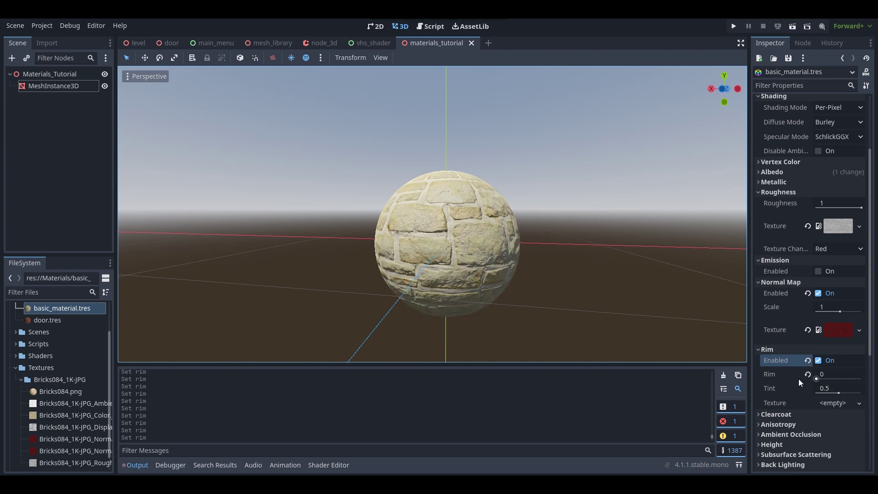
pyautogui.click(819, 360)
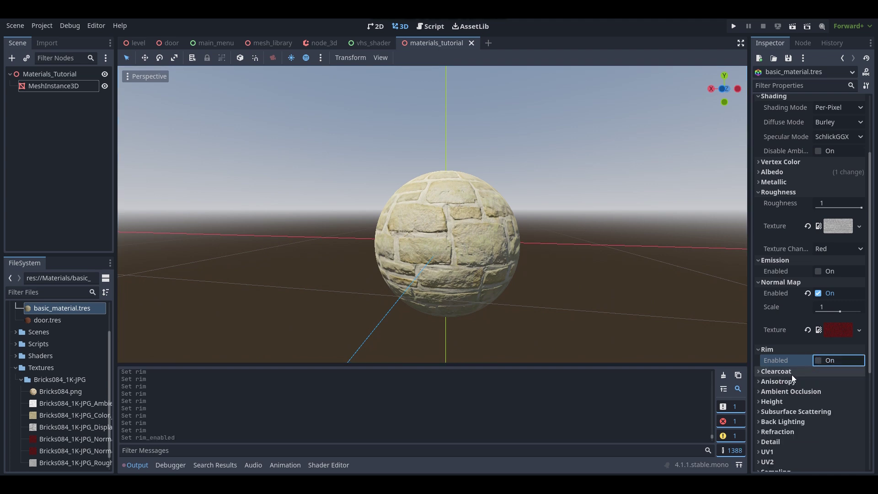
pyautogui.moveTo(783, 382)
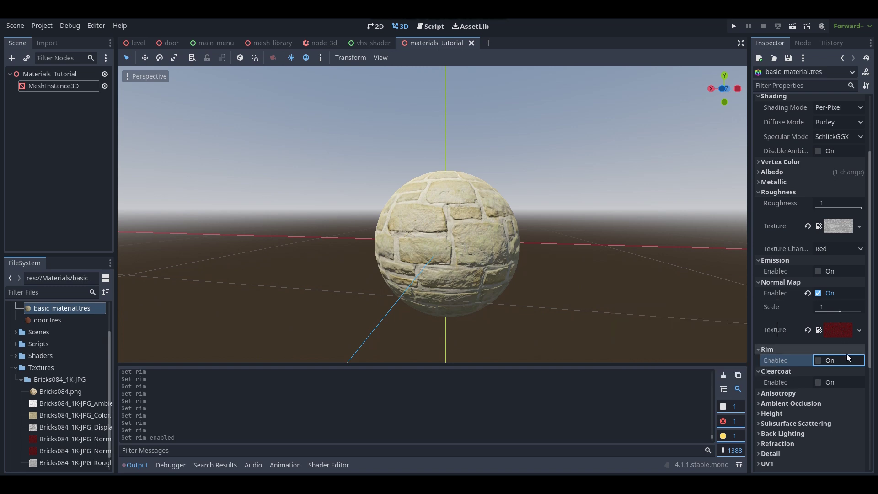
# Read the description of the material's anisotropy setting without enabling it.
pyautogui.scroll(-3, 794, 377)
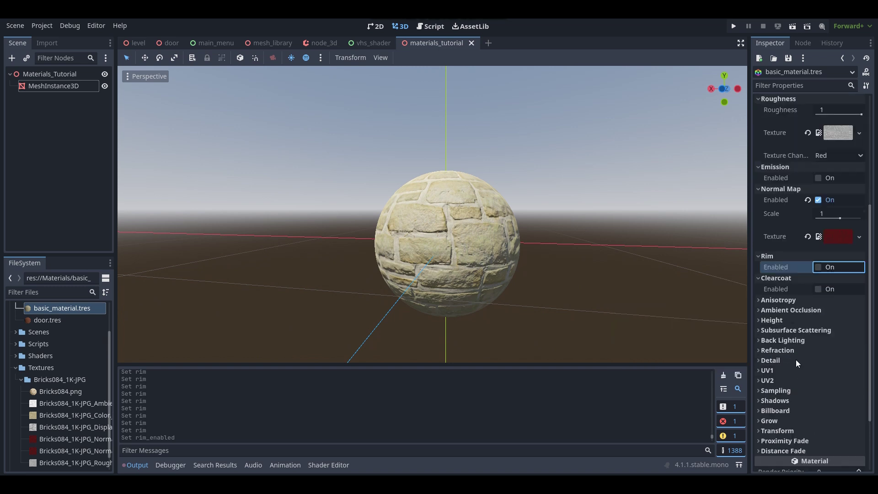
pyautogui.click(797, 301)
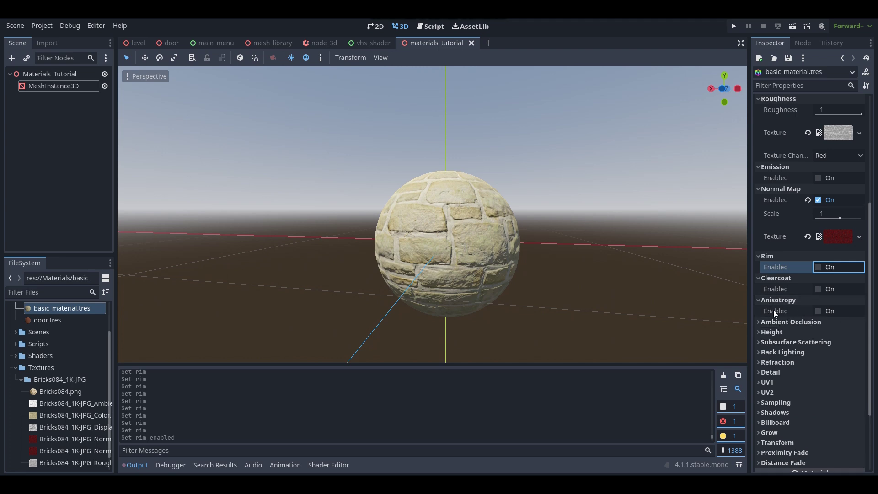
pyautogui.moveTo(773, 310)
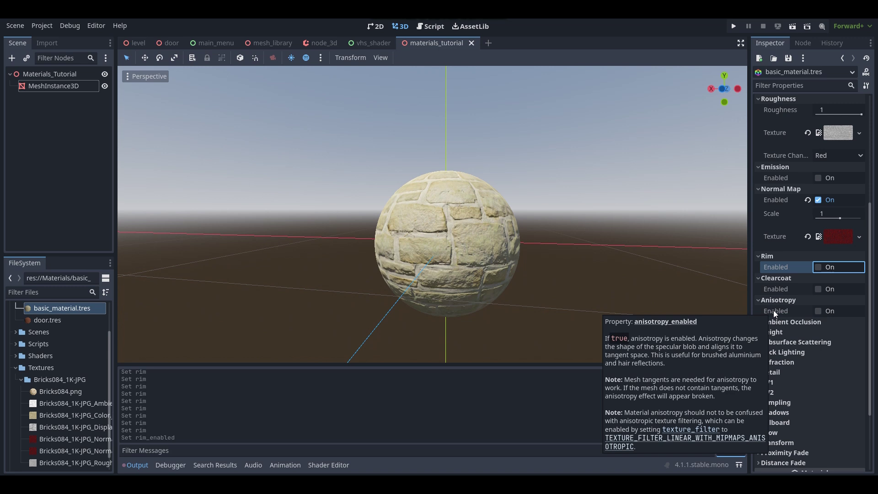
pyautogui.click(807, 298)
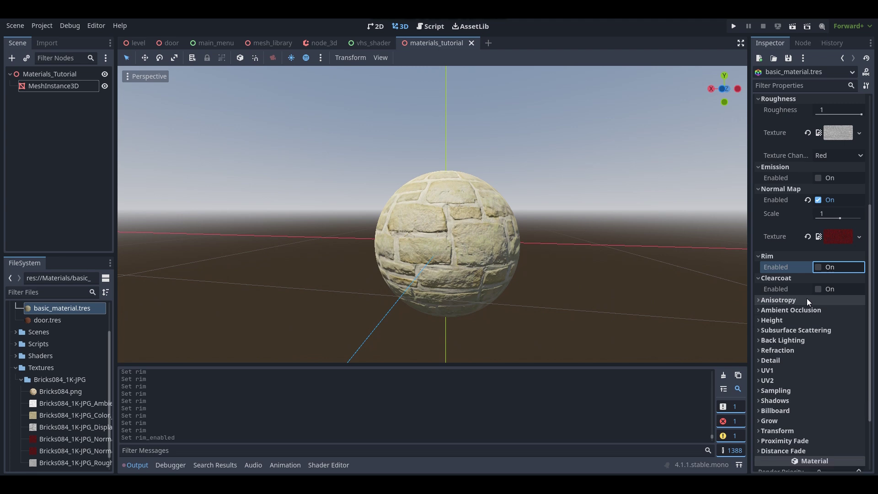
# Enable ambient occlusion on the material and assign Bricks084_1K-JPG_AmbientOcclusion.jpg as its texture.
pyautogui.scroll(-1, 802, 319)
pyautogui.scroll(-1, 802, 320)
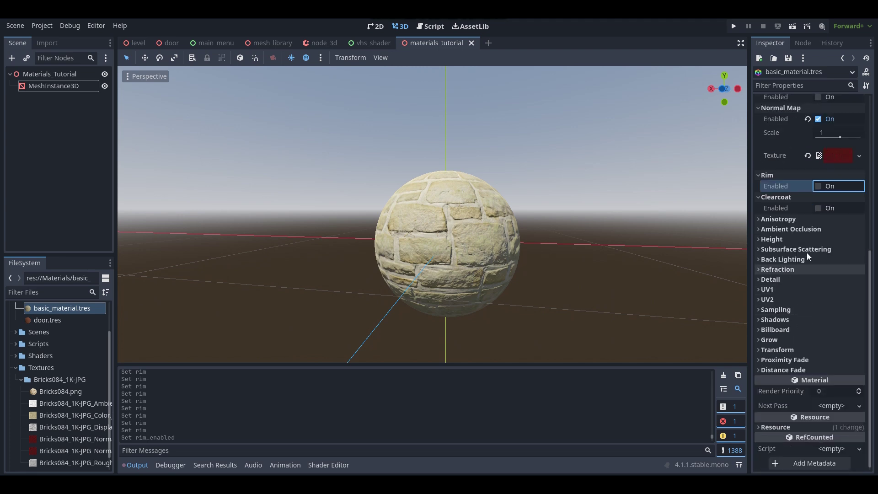
pyautogui.click(813, 230)
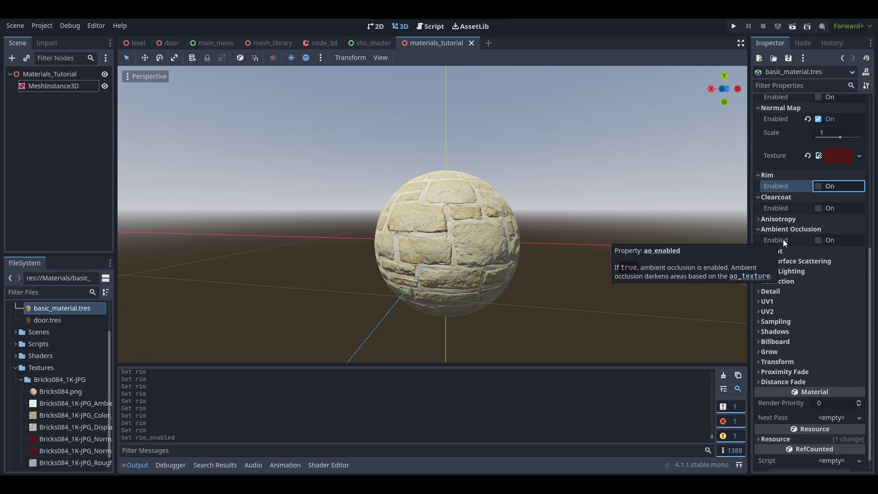
pyautogui.click(819, 241)
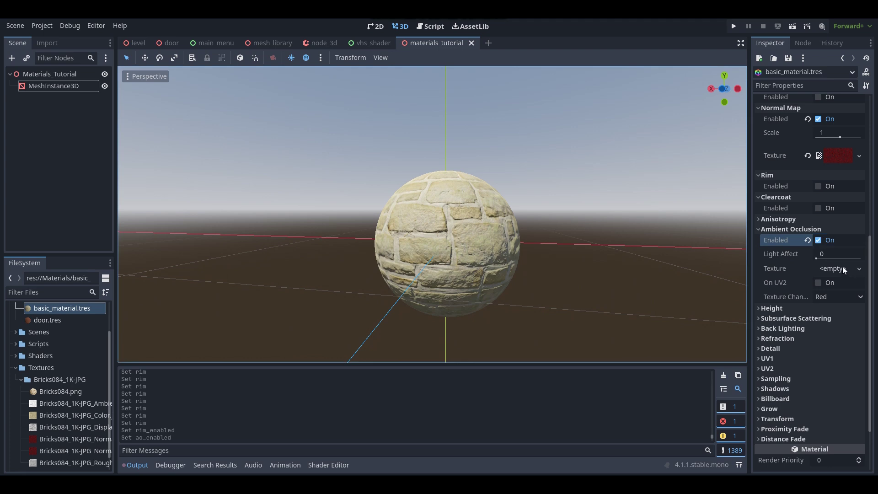
pyautogui.click(842, 270)
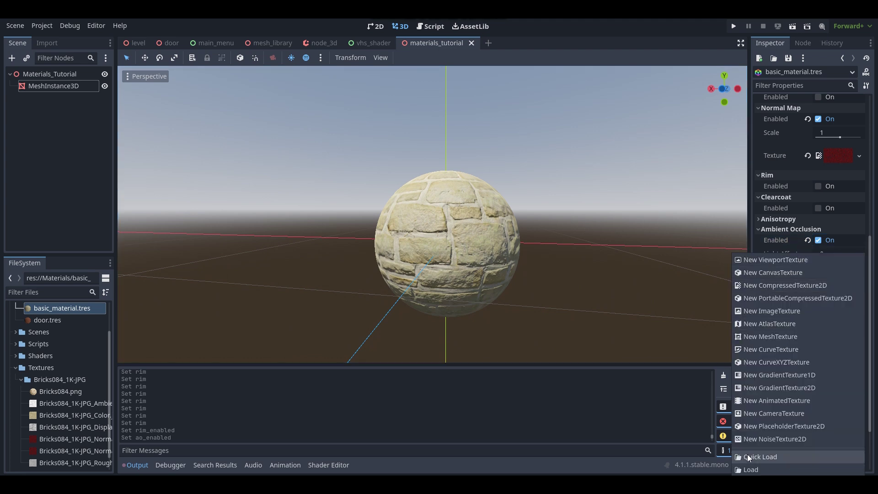
pyautogui.click(748, 454)
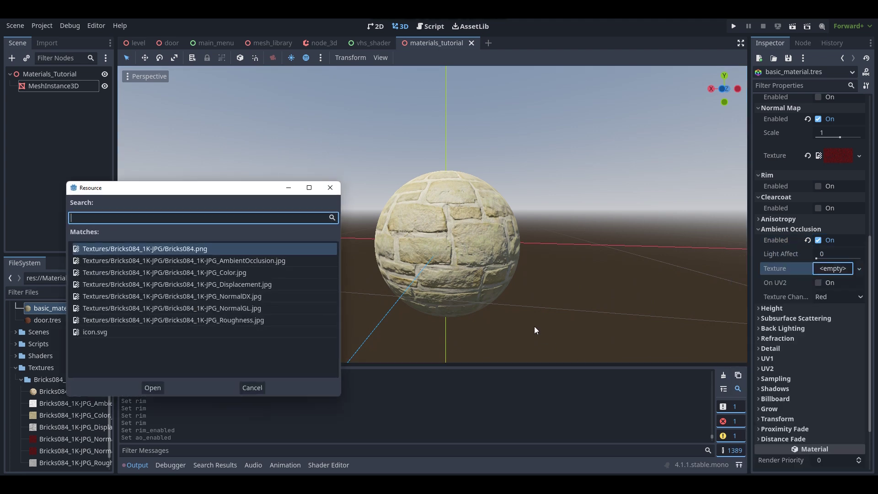
pyautogui.doubleClick(279, 260)
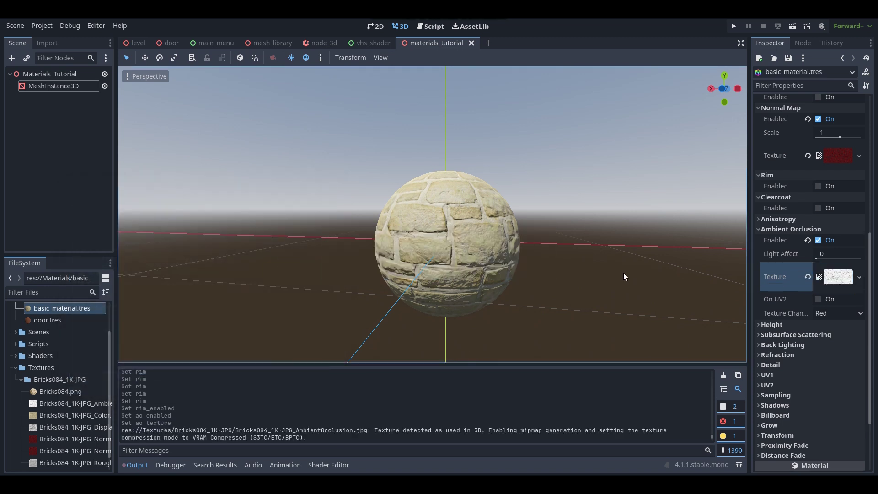
pyautogui.moveTo(625, 277); pyautogui.dragTo(544, 282, button='middle')
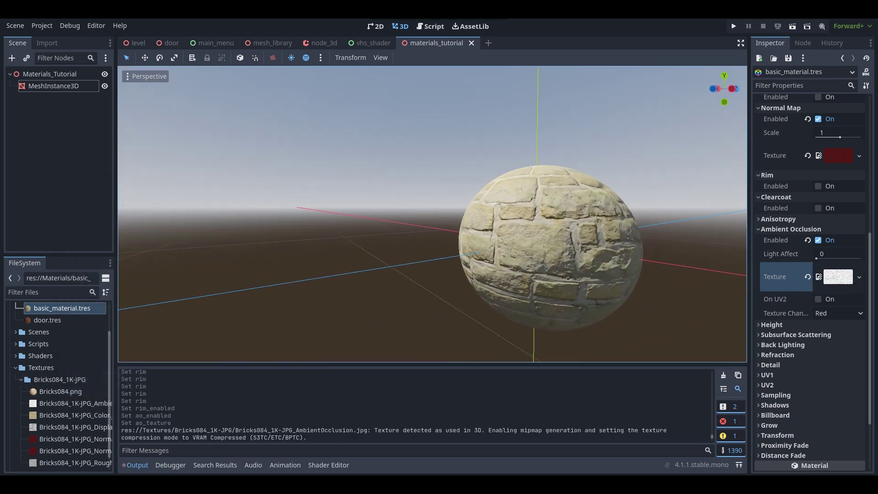
# Clear and reassign Bricks084_1K-JPG_AmbientOcclusion.jpg twice to compare the brick shading with and without ambient occlusion.
pyautogui.click(808, 277)
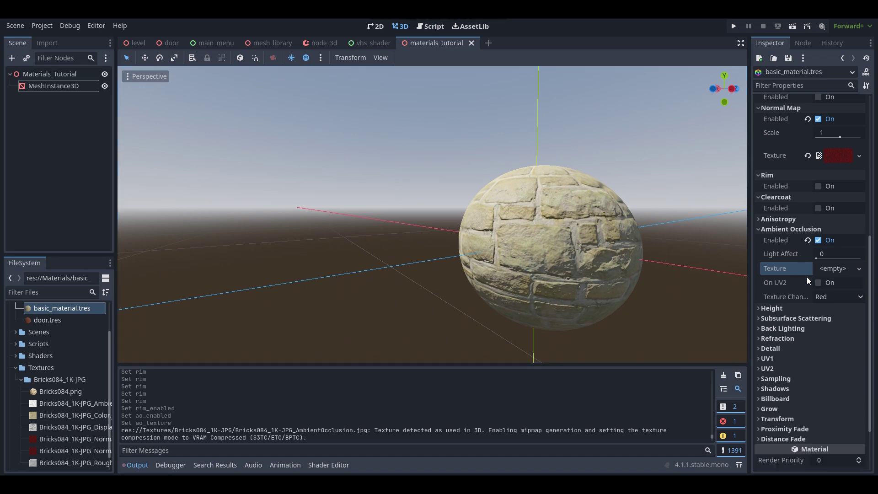
pyautogui.click(843, 269)
pyautogui.click(773, 455)
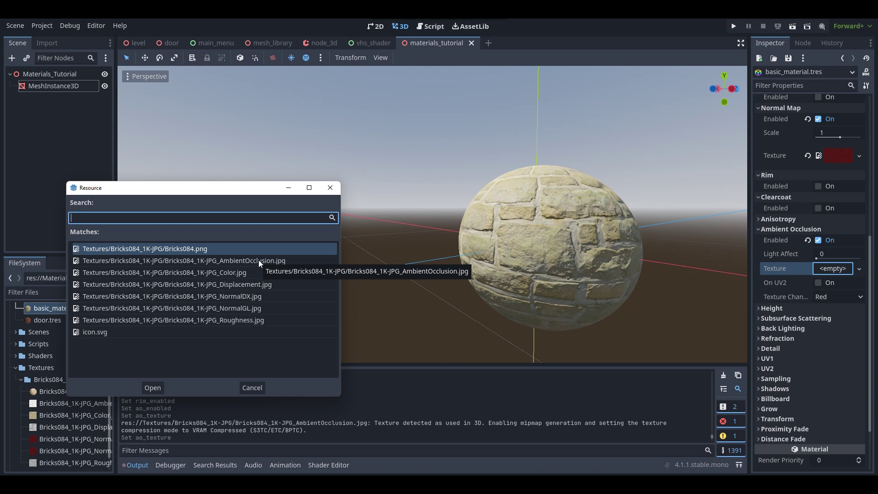
pyautogui.doubleClick(259, 260)
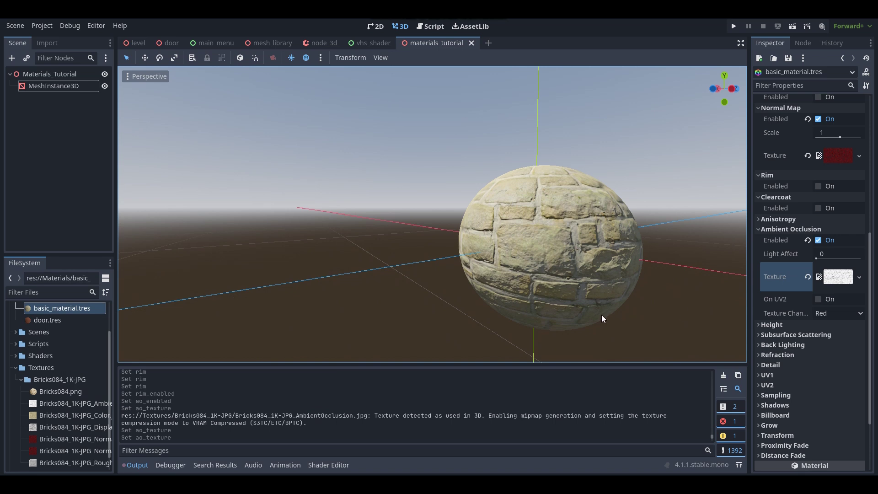
pyautogui.click(809, 278)
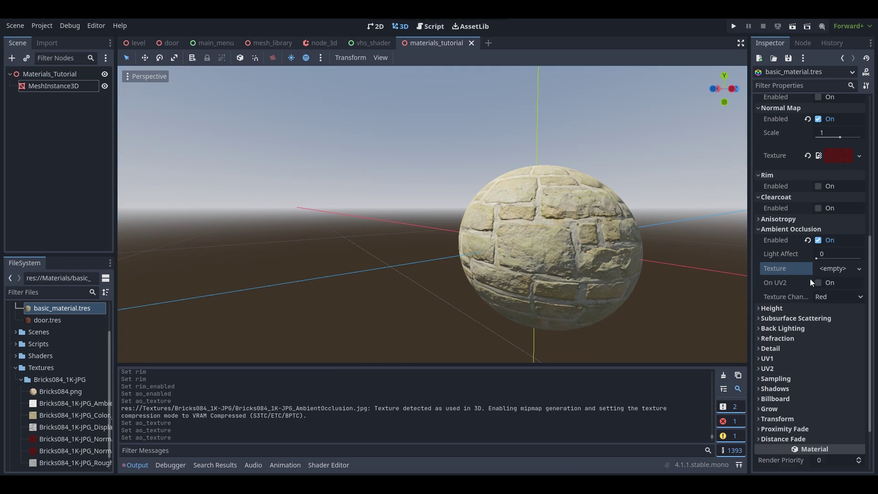
pyautogui.click(840, 271)
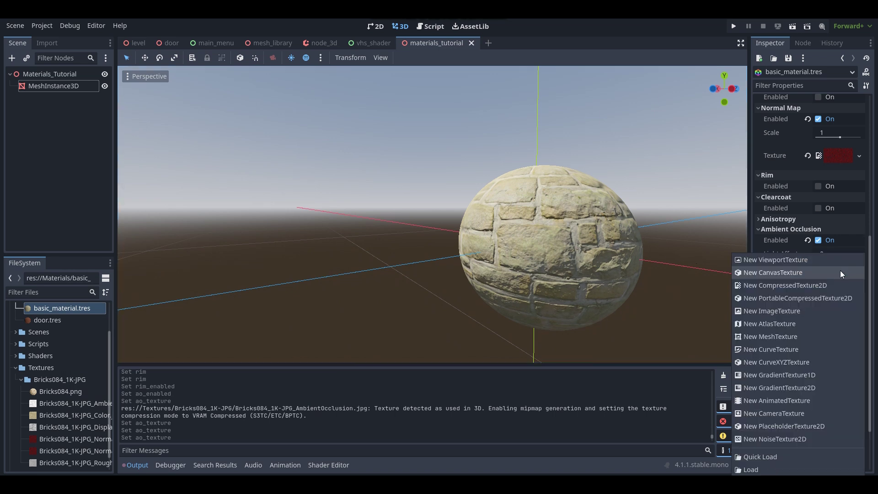
pyautogui.click(745, 451)
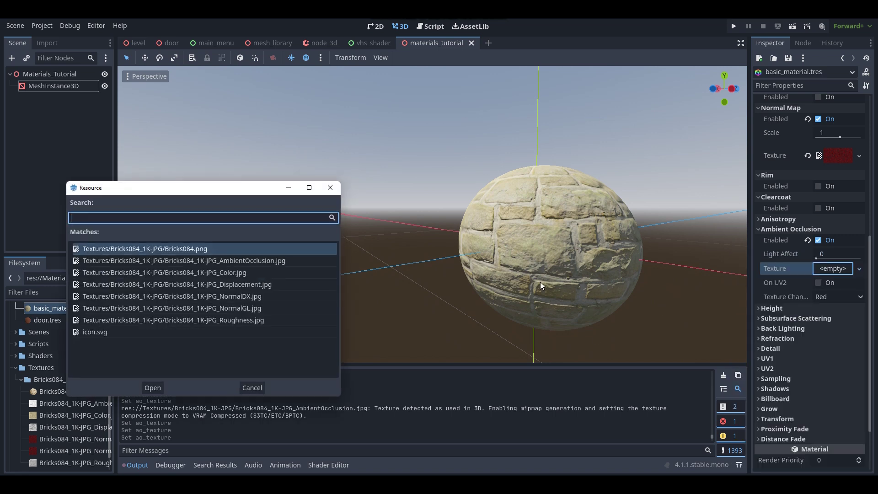
pyautogui.doubleClick(246, 261)
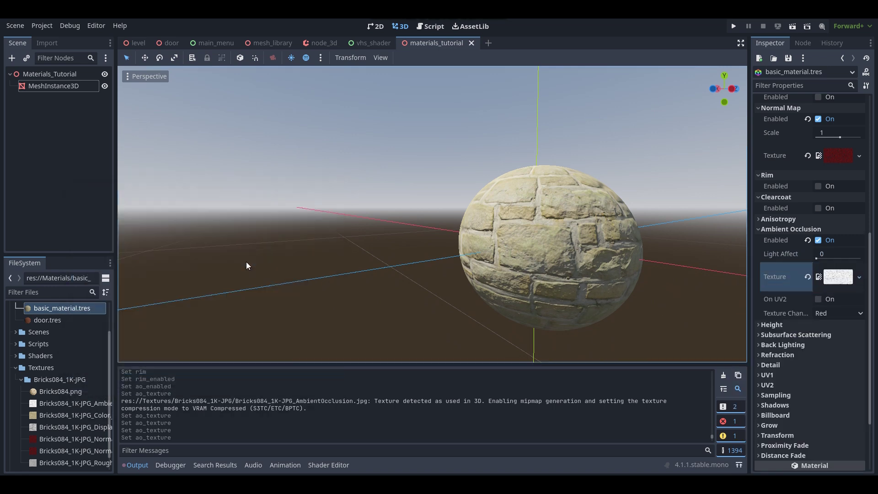
# Clear the ambient occlusion texture to compare the sphere's shaded side up close, and reassign Bricks084_1K-JPG_AmbientOcclusion.jpg.
pyautogui.moveTo(544, 299); pyautogui.dragTo(512, 293, button='middle')
pyautogui.moveTo(512, 293); pyautogui.dragTo(549, 256, button='right')
pyautogui.press('w')
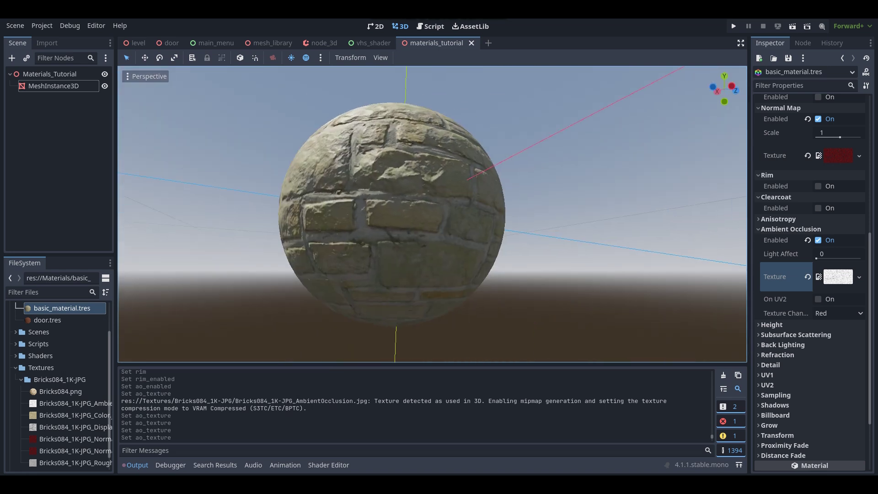
pyautogui.click(807, 276)
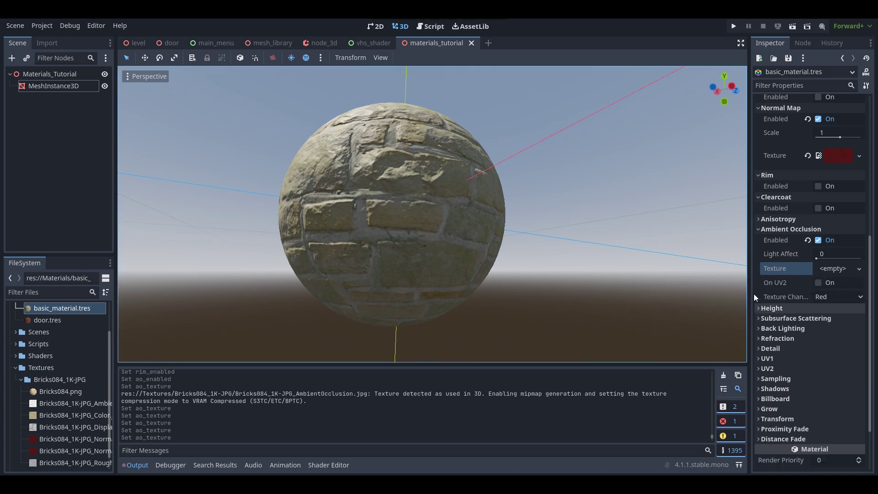
pyautogui.click(839, 269)
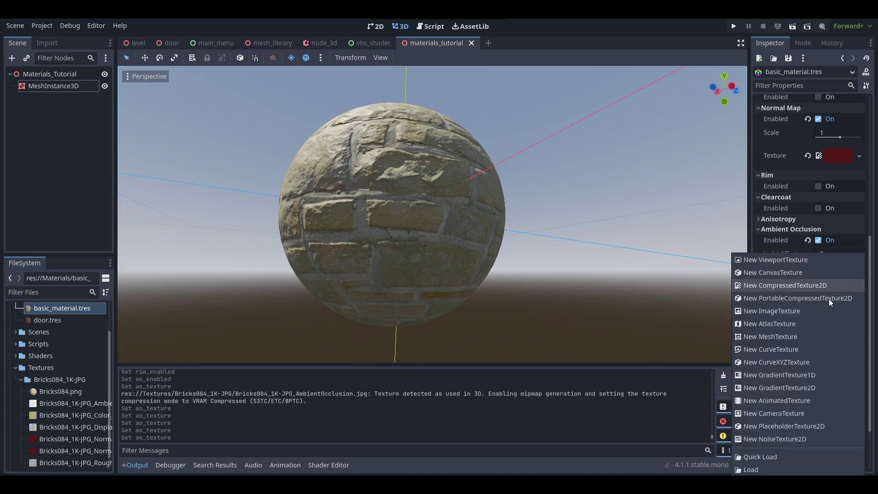
pyautogui.click(750, 457)
pyautogui.doubleClick(242, 258)
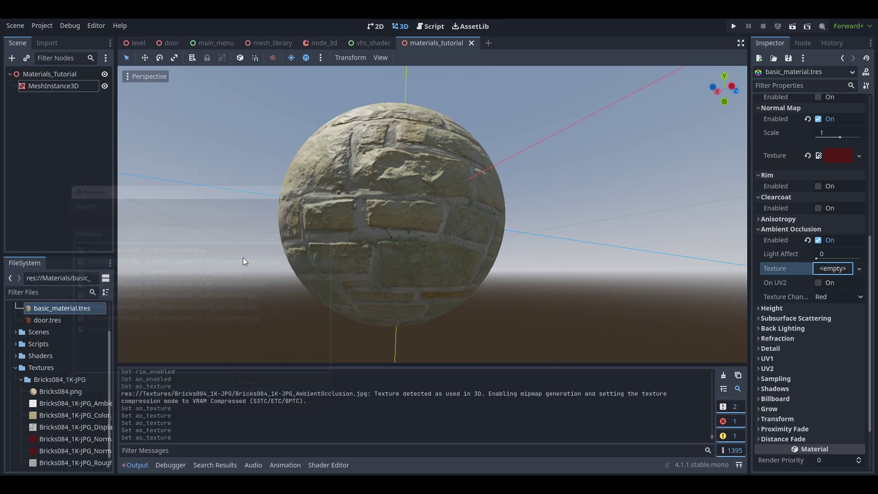
# Clear the ambient occlusion texture with the whole sphere in view, and open the choices for assigning a texture.
pyautogui.moveTo(506, 153)
pyautogui.mouseDown(button='right')
pyautogui.moveTo(507, 178)
pyautogui.moveTo(514, 174)
pyautogui.moveTo(505, 161)
pyautogui.mouseUp(button='right')
pyautogui.press('s')
pyautogui.press('w')
pyautogui.press('s')
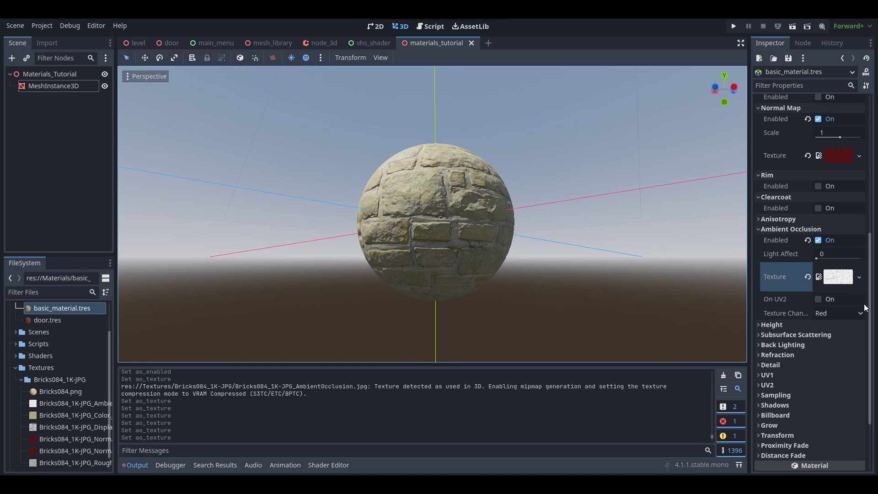
pyautogui.click(807, 276)
pyautogui.click(834, 273)
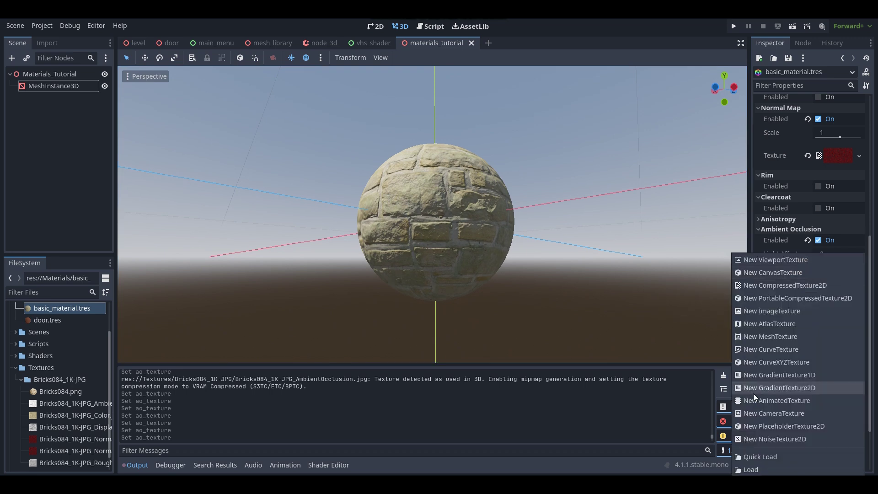
# Load Bricks084_1K-JPG_AmbientOcclusion.jpg as the ambient occlusion texture of basic_material.tres.
pyautogui.click(756, 459)
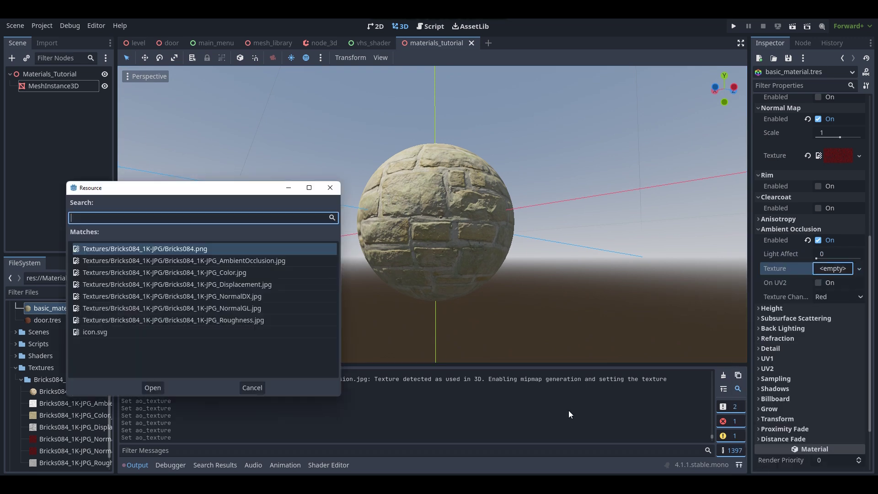
pyautogui.doubleClick(259, 261)
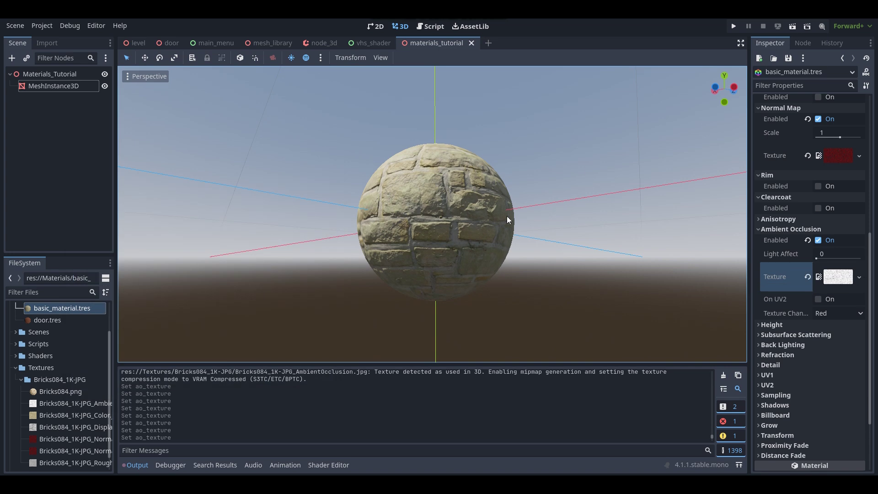
# Examine the brick sphere from near and far to judge the ambient occlusion effect.
pyautogui.moveTo(432, 214)
pyautogui.mouseDown(button='right')
pyautogui.moveTo(453, 233)
pyautogui.moveTo(451, 202)
pyautogui.moveTo(462, 240)
pyautogui.moveTo(439, 226)
pyautogui.mouseUp(button='right')
pyautogui.press('w')
pyautogui.press('s')
pyautogui.press('w')
pyautogui.hotkey('ctrl', 's')
pyautogui.press('w')
pyautogui.moveTo(488, 248); pyautogui.dragTo(474, 261, button='right')
pyautogui.press('s')
# Enable Height on the material and load Bricks084_1K-JPG_Displacement.jpg as its texture.
pyautogui.click(778, 326)
pyautogui.press('w')
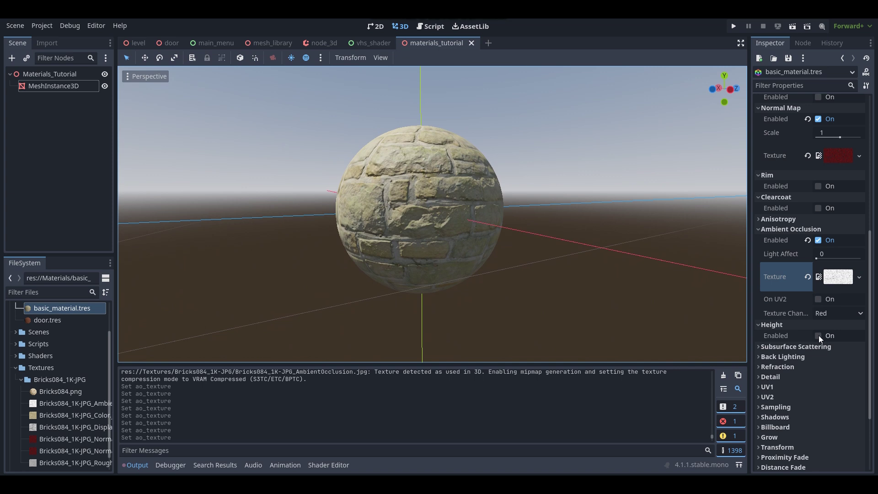
pyautogui.click(819, 335)
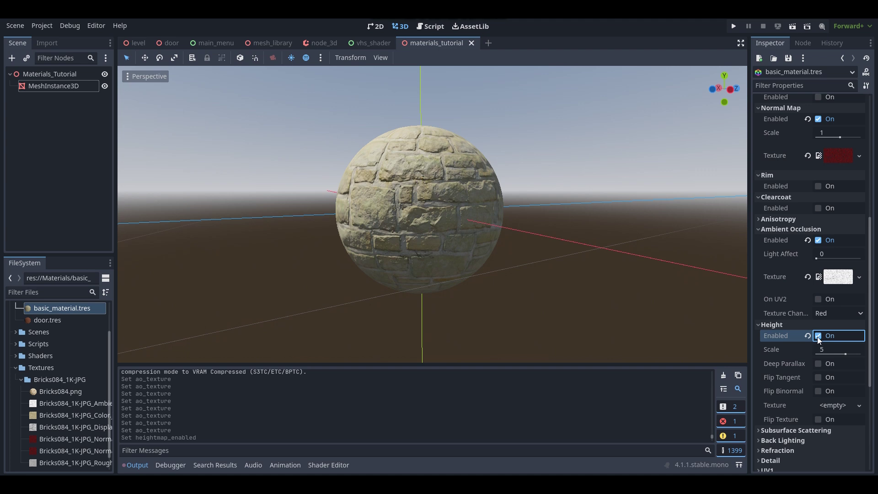
pyautogui.moveTo(776, 336)
pyautogui.click(840, 409)
pyautogui.click(764, 456)
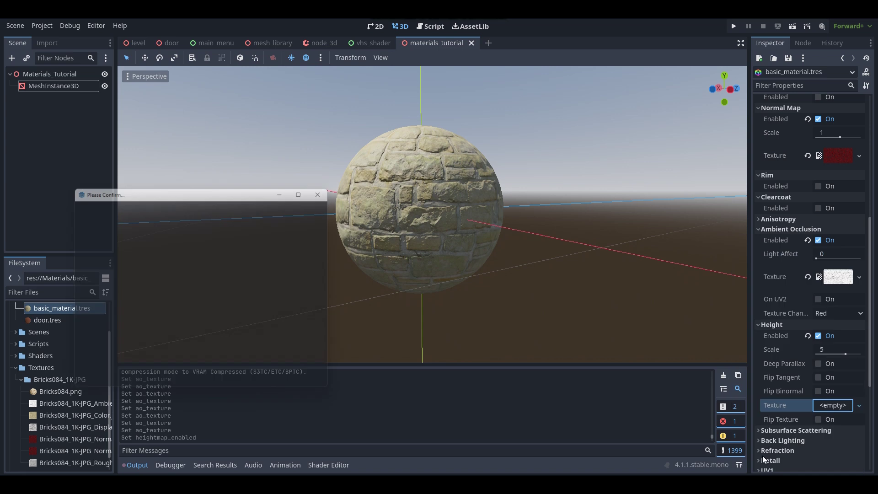
pyautogui.doubleClick(201, 285)
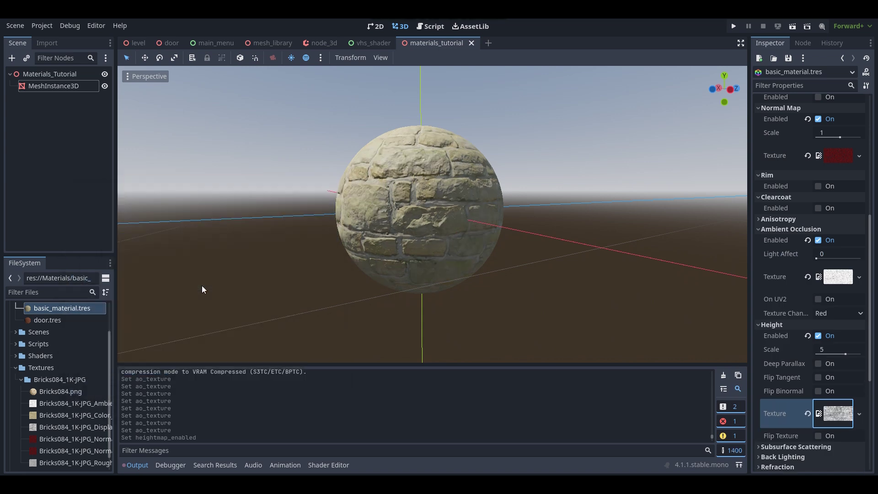
# Examine the sphere's bricks and mortar gaps up close to judge the depth added by the displacement texture.
pyautogui.moveTo(365, 249)
pyautogui.mouseDown(button='right')
pyautogui.moveTo(489, 248)
pyautogui.moveTo(361, 249)
pyautogui.moveTo(371, 249)
pyautogui.moveTo(357, 270)
pyautogui.moveTo(361, 238)
pyautogui.moveTo(359, 256)
pyautogui.moveTo(361, 247)
pyautogui.moveTo(380, 252)
pyautogui.mouseUp(button='right')
pyautogui.press('w')
pyautogui.press('a')
pyautogui.press('s')
pyautogui.press('d')
pyautogui.press('w')
pyautogui.press('s')
pyautogui.press('w')
pyautogui.press('s')
pyautogui.press('w')
pyautogui.press('s')
pyautogui.press('w')
pyautogui.press('s')
pyautogui.press('w')
pyautogui.press('w')
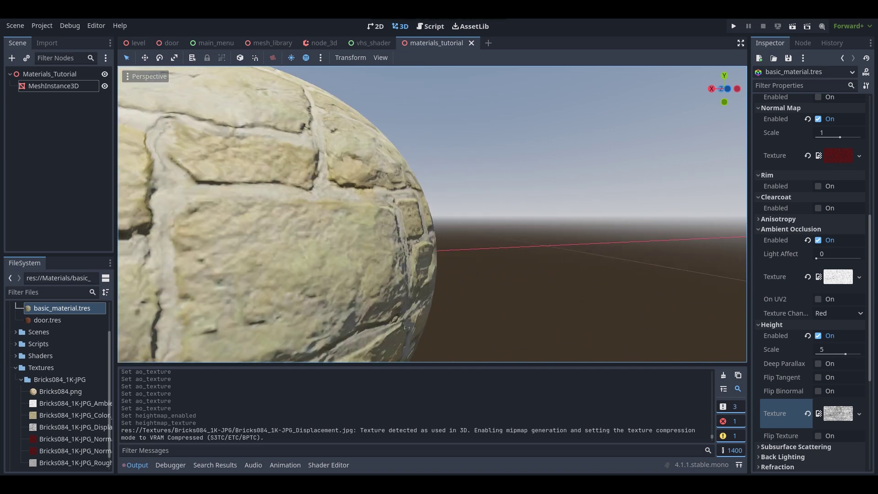
# Try other height scale values down to -16 with the sphere in focus, and restore the scale to 5.
pyautogui.press('f')
pyautogui.moveTo(845, 354)
pyautogui.mouseDown()
pyautogui.moveTo(827, 353)
pyautogui.moveTo(875, 353)
pyautogui.moveTo(775, 356)
pyautogui.moveTo(844, 364)
pyautogui.moveTo(796, 355)
pyautogui.moveTo(843, 353)
pyautogui.mouseUp()
pyautogui.hotkey('ctrl', 'z')
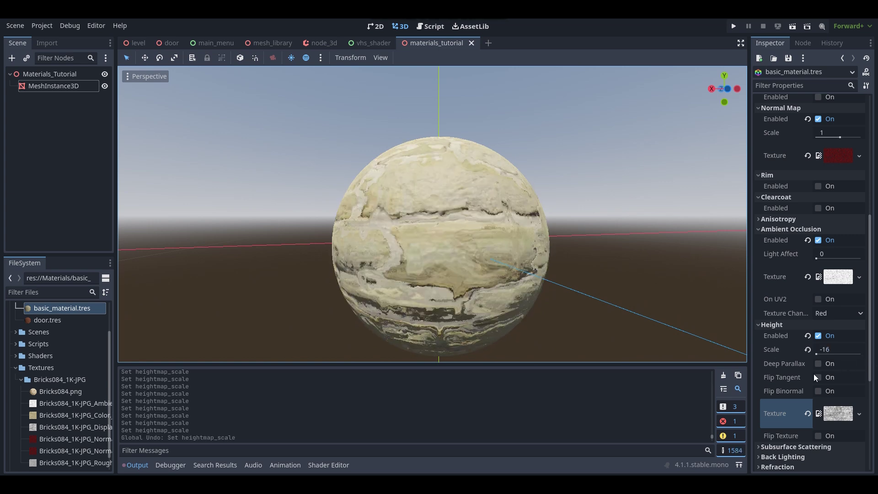
pyautogui.moveTo(778, 363)
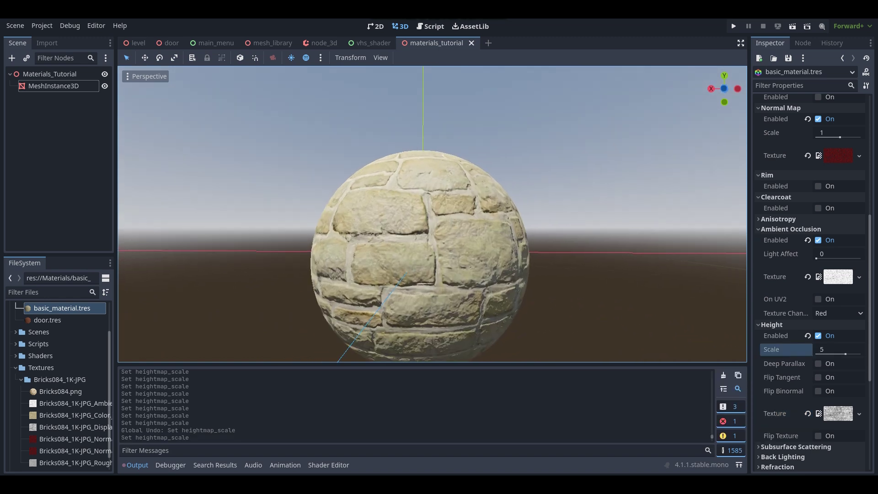
# Inspect the height effect at scale 5 from several angles and distances, looking for texture distortion around the sphere.
pyautogui.scroll(6, 586, 238)
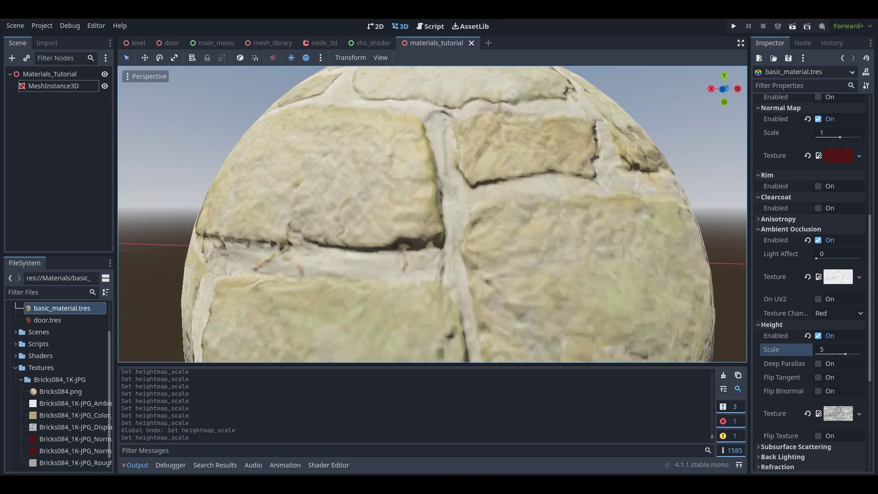
pyautogui.moveTo(432, 215); pyautogui.dragTo(458, 196, button='right')
pyautogui.scroll(-8, 432, 214)
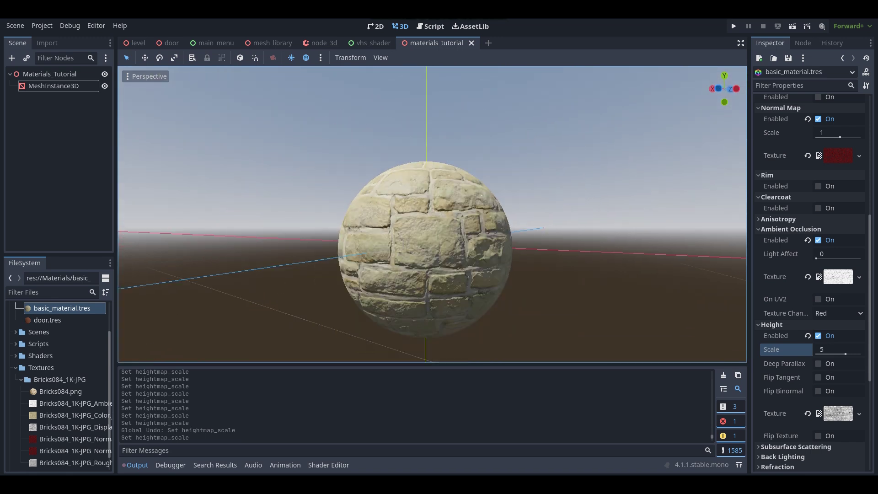
pyautogui.scroll(8, 432, 214)
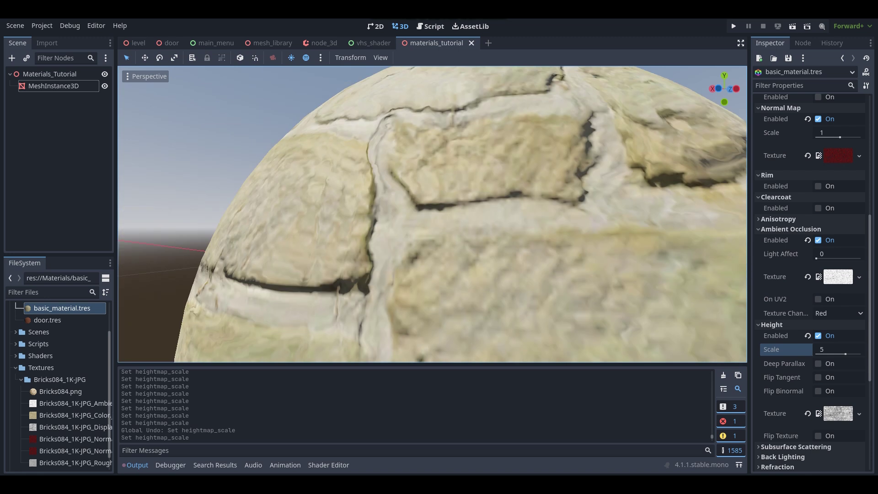
pyautogui.press('s')
pyautogui.press('a')
pyautogui.press('d')
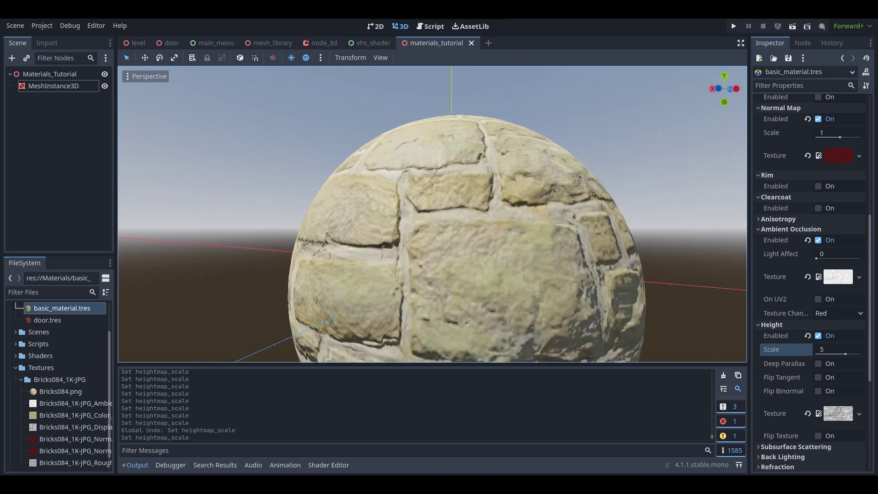
pyautogui.press('d')
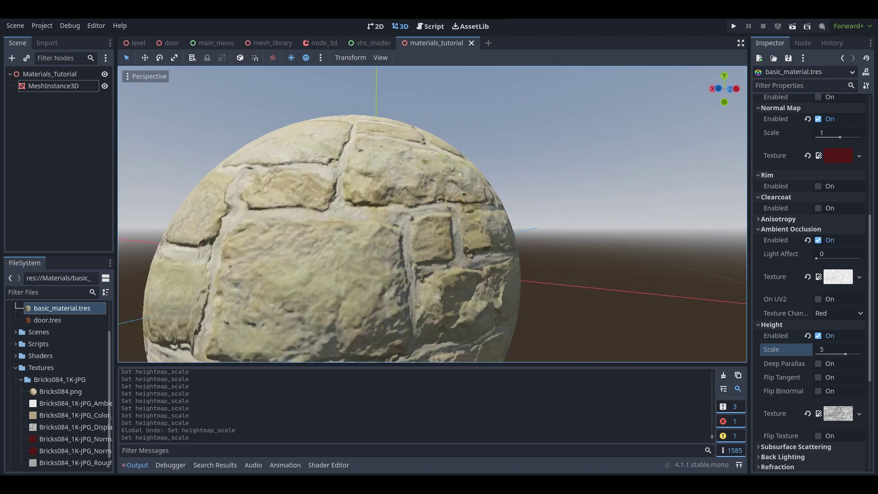
pyautogui.press('w')
pyautogui.press('a')
pyautogui.press('d')
pyautogui.press('a')
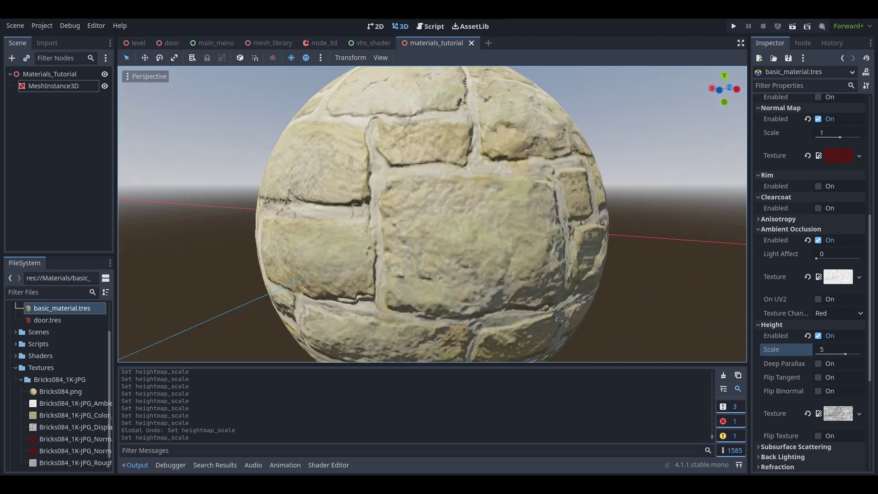
pyautogui.press('a')
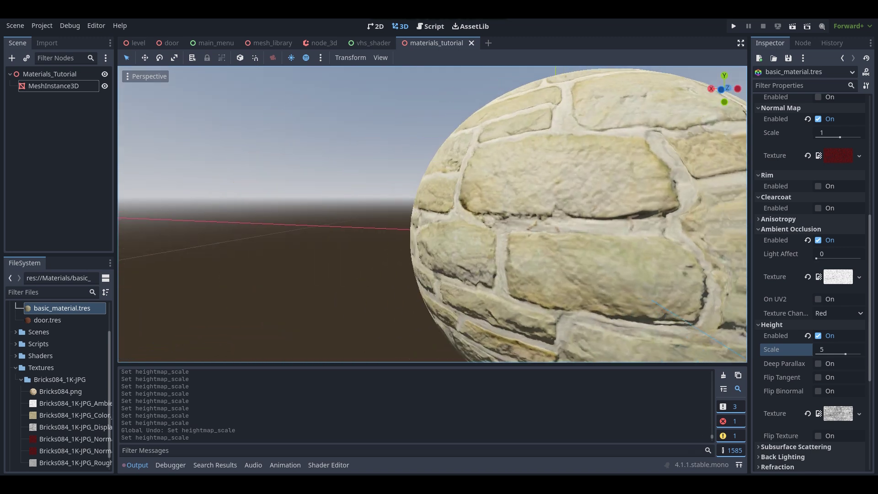
pyautogui.press('d')
pyautogui.press('a')
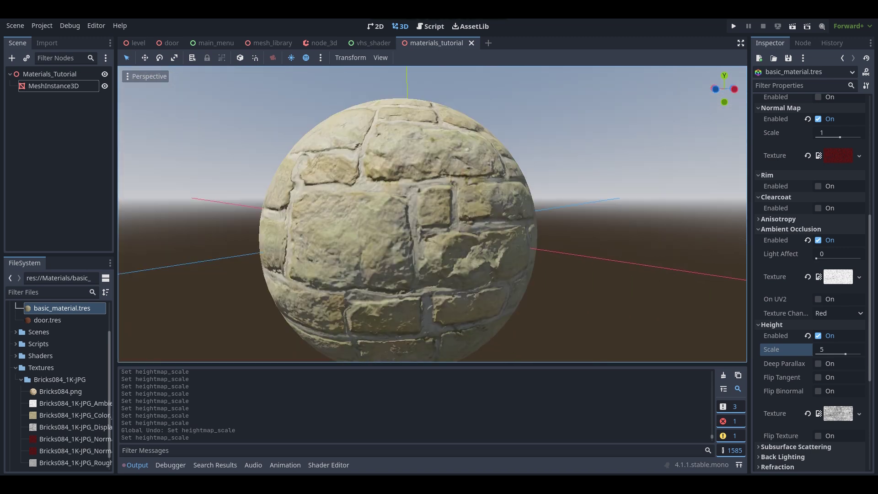
pyautogui.press('d')
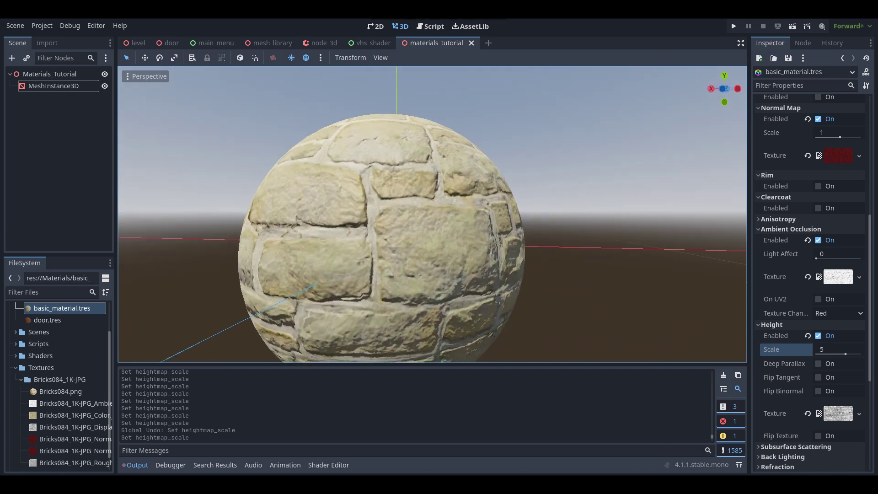
pyautogui.press('a')
pyautogui.press('w')
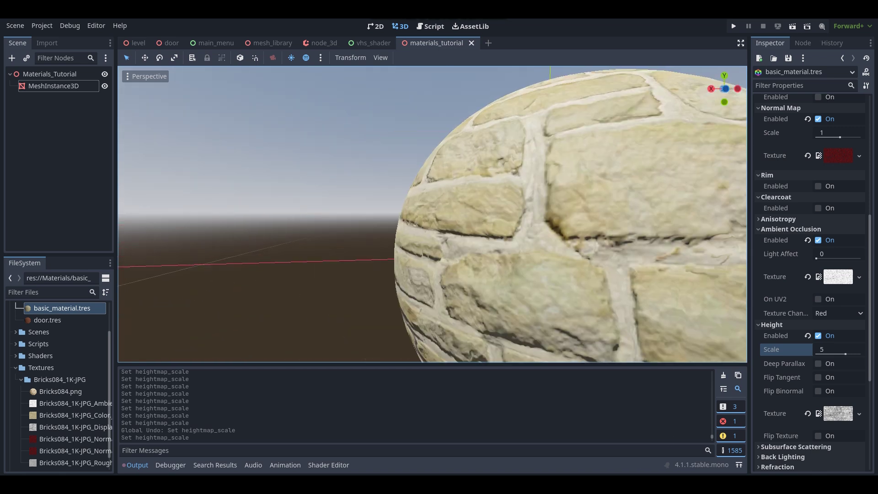
pyautogui.press('d')
pyautogui.press('d')
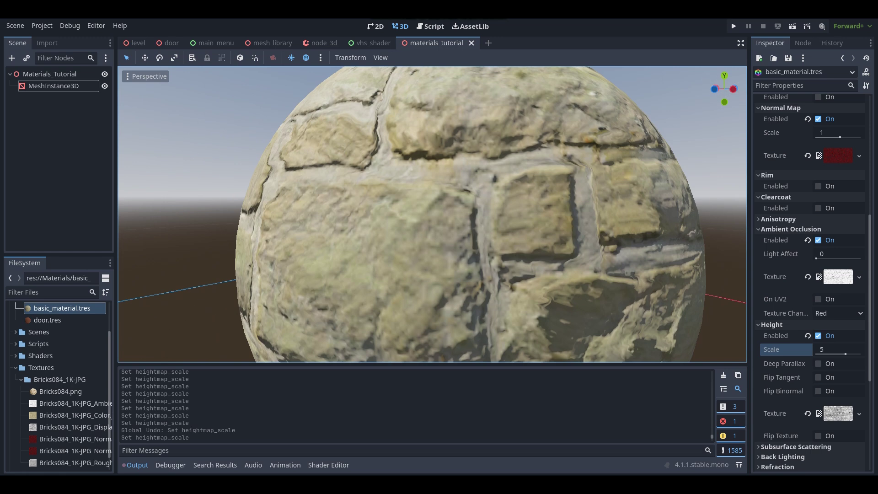
pyautogui.press('a')
pyautogui.press('d')
pyautogui.press('w')
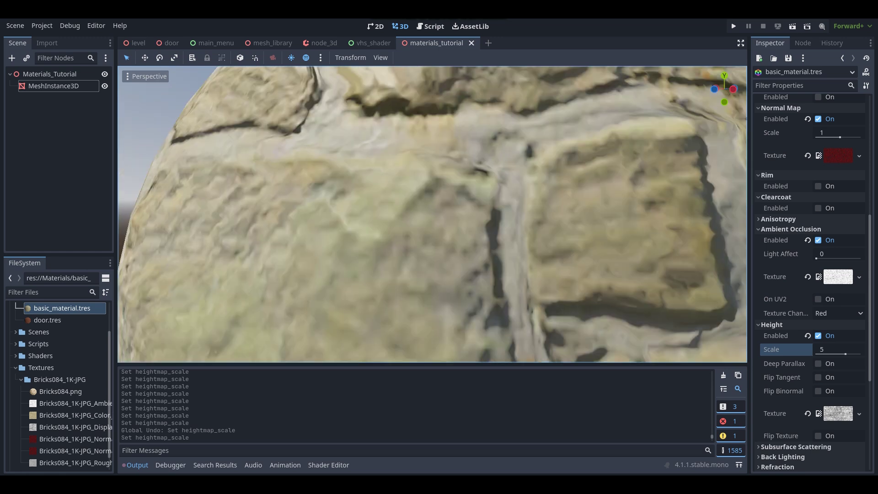
pyautogui.press('d')
pyautogui.press('s')
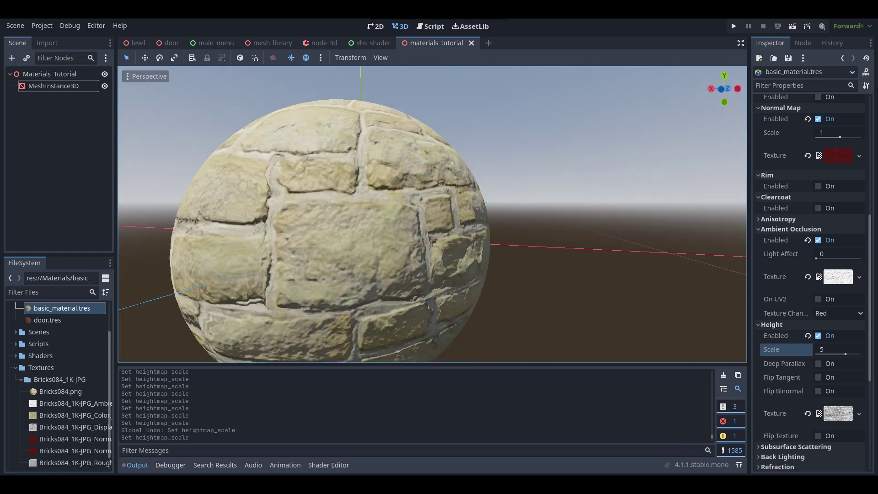
pyautogui.press('a')
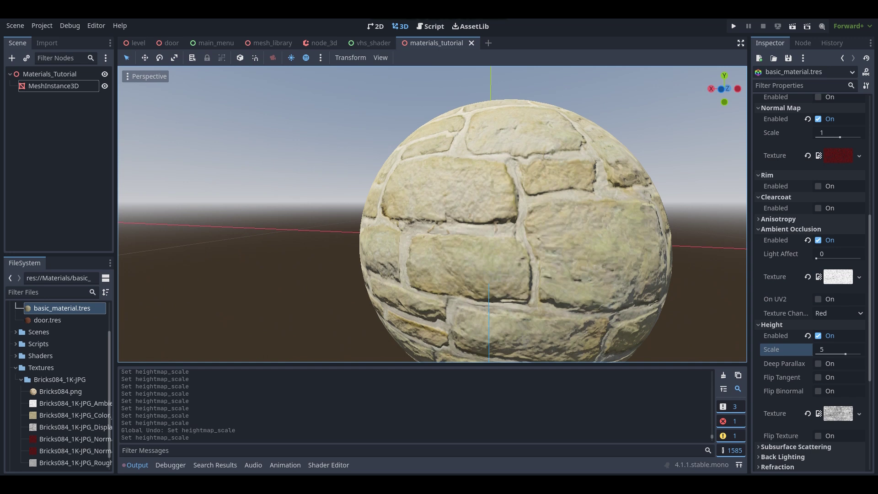
pyautogui.press('d')
pyautogui.press('w')
pyautogui.press('a')
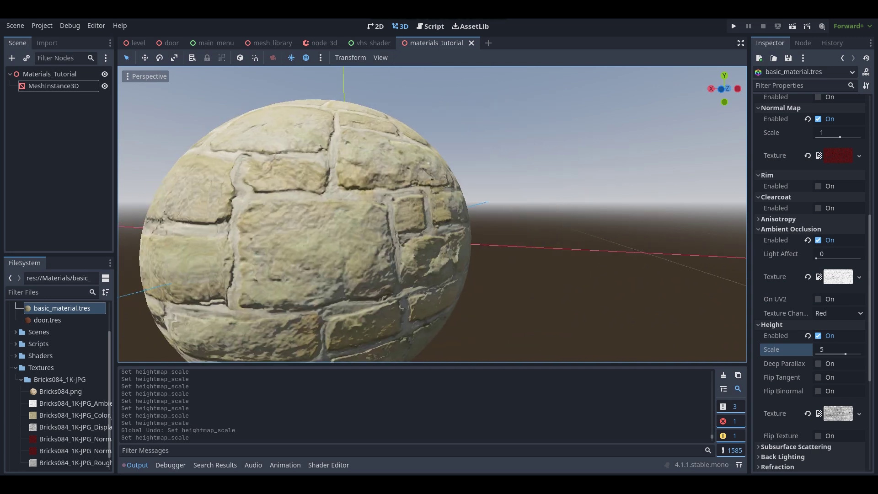
pyautogui.press('a')
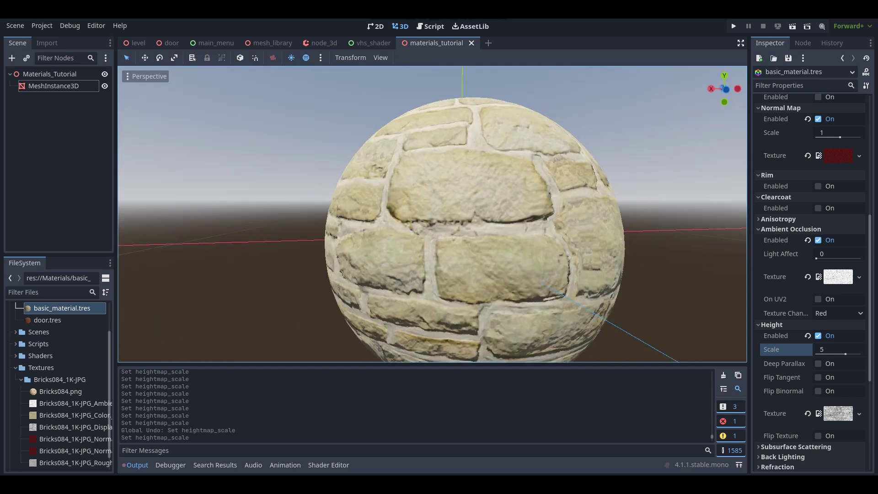
pyautogui.press('d')
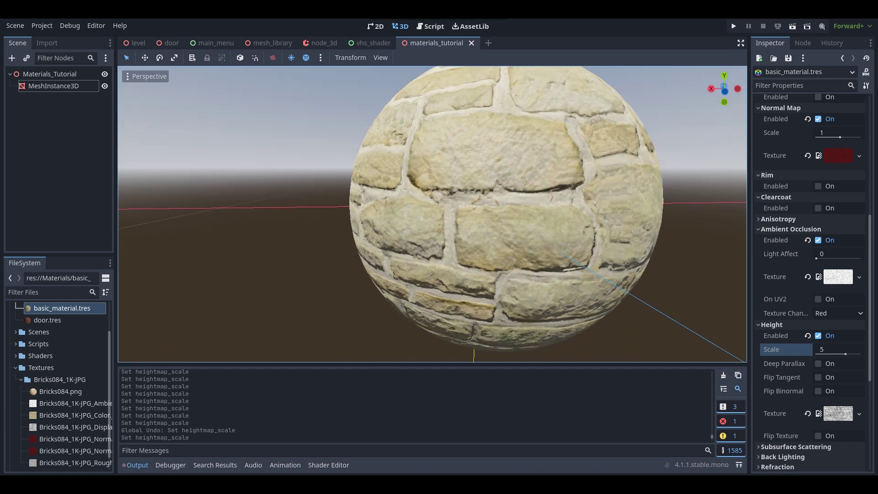
pyautogui.press('w')
pyautogui.press('s')
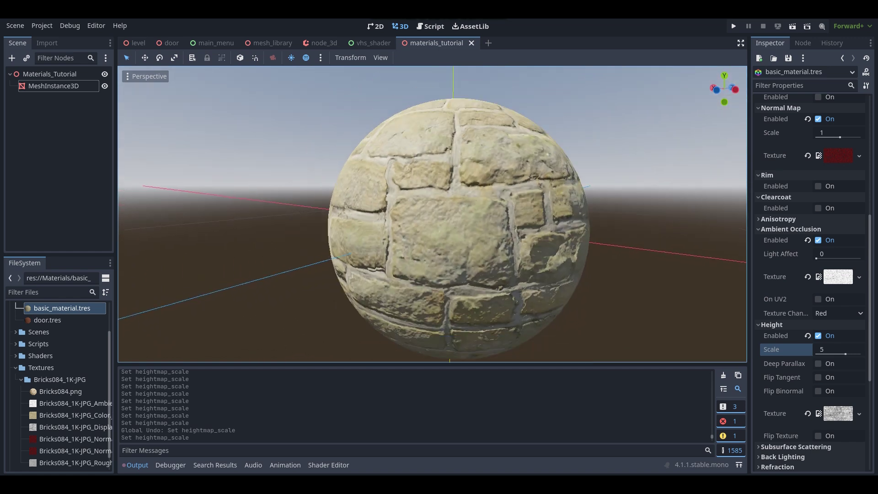
pyautogui.press('w')
pyautogui.press('s')
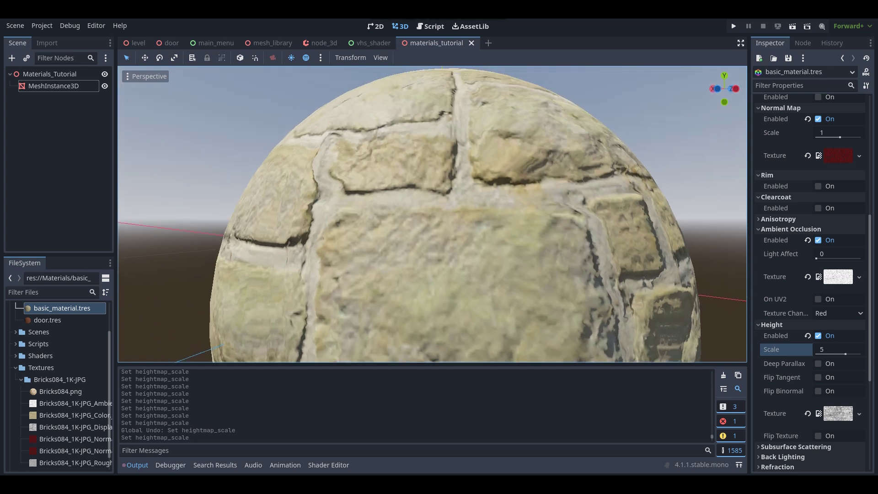
pyautogui.press('w')
pyautogui.press('w')
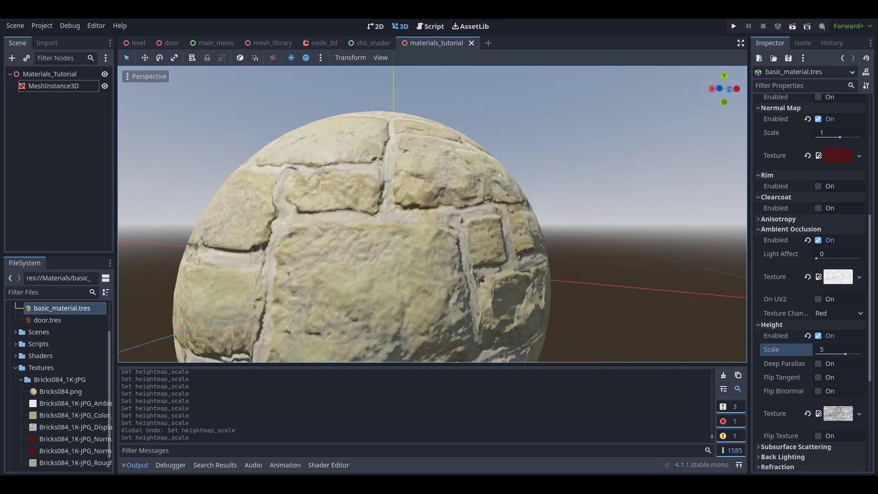
pyautogui.press('s')
pyautogui.press('w')
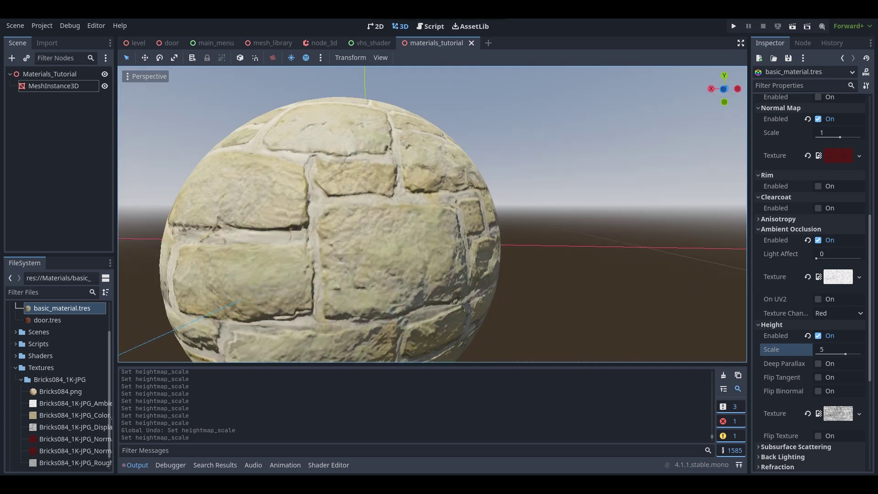
pyautogui.press('d')
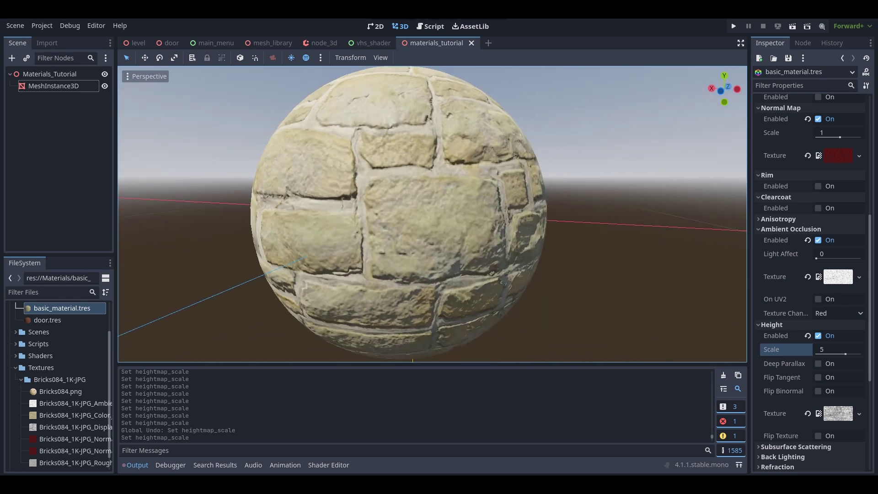
pyautogui.press('s')
pyautogui.press('w')
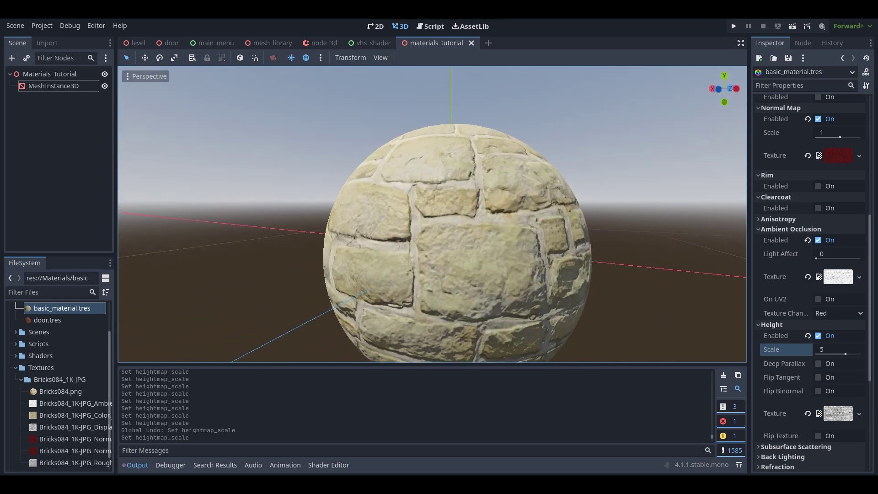
pyautogui.press('s')
pyautogui.press('w')
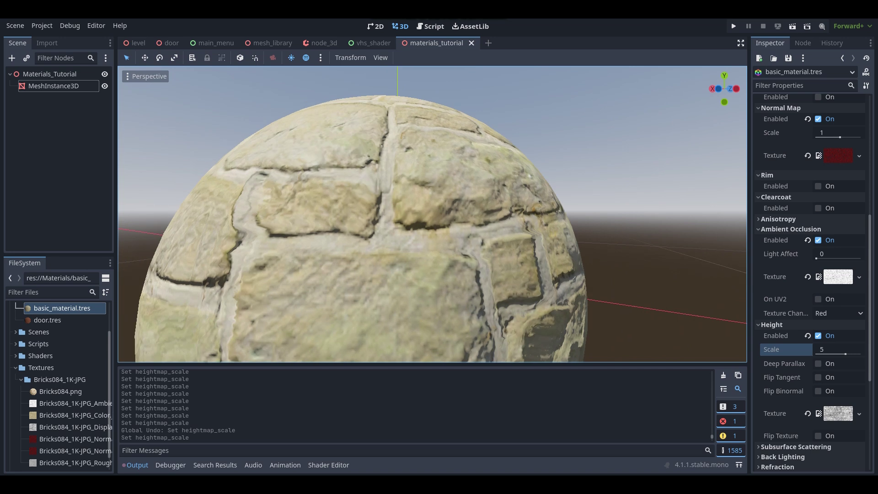
# Disable the Height feature on the brick material.
pyautogui.press('s')
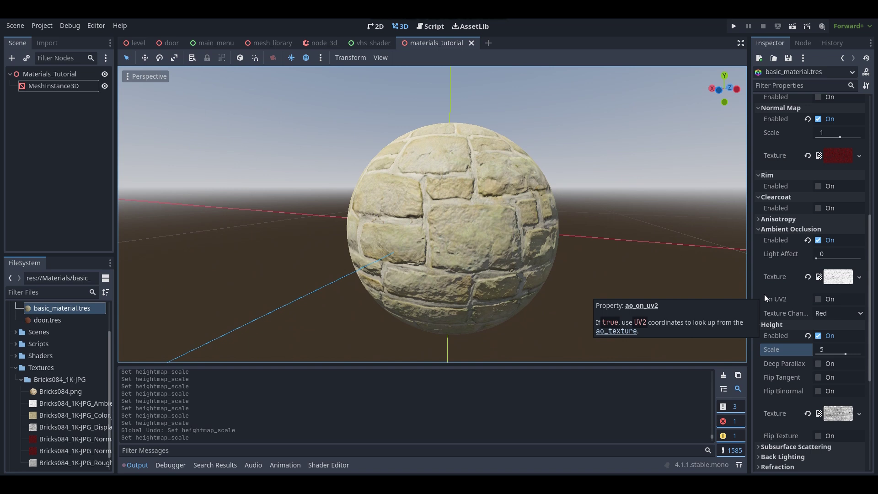
pyautogui.click(818, 336)
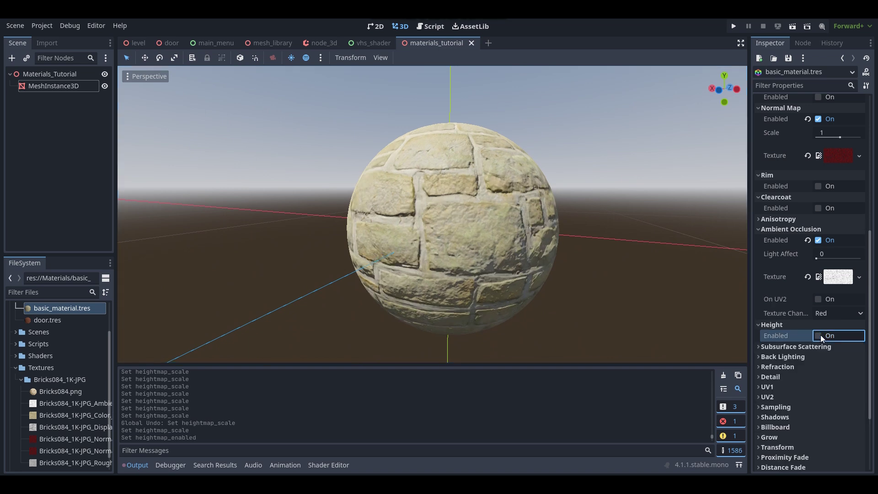
# Reframe the sphere, re-enable Height on the brick material for comparison, and disable it again.
pyautogui.press('w')
pyautogui.moveTo(503, 251); pyautogui.dragTo(558, 250, button='right')
pyautogui.press('d')
pyautogui.press('a')
pyautogui.press('f')
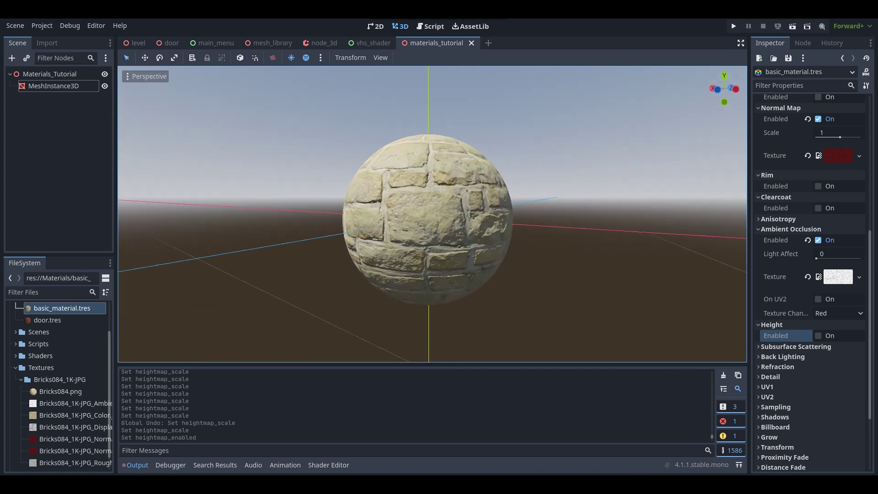
pyautogui.click(817, 335)
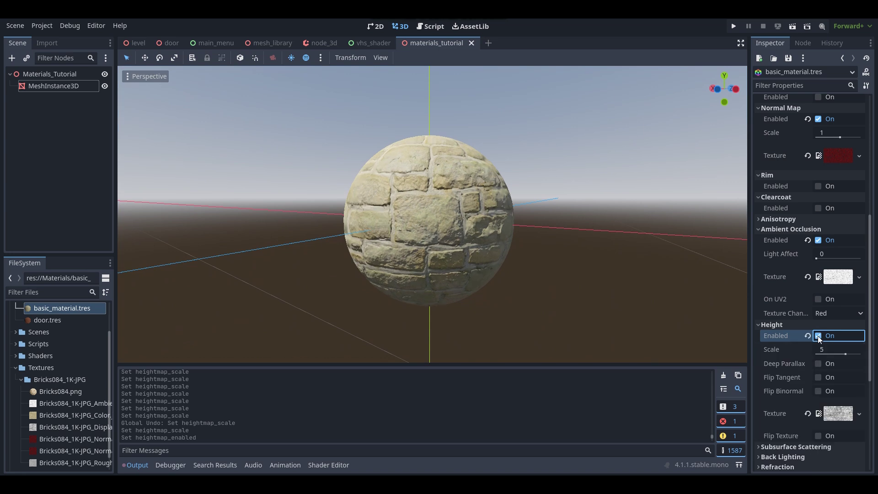
pyautogui.click(818, 335)
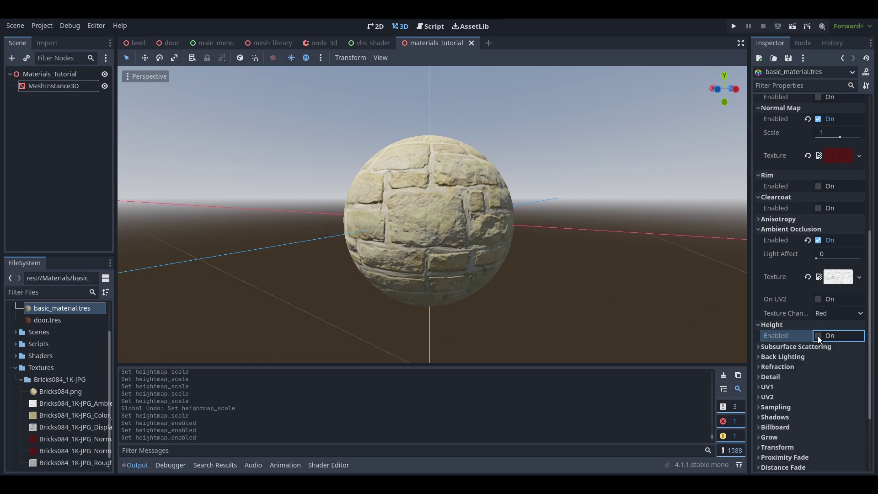
# Try Subsurface Scattering on the brick material at different strengths, restore the strength to 0, and disable the feature.
pyautogui.scroll(-5, 817, 335)
pyautogui.click(792, 252)
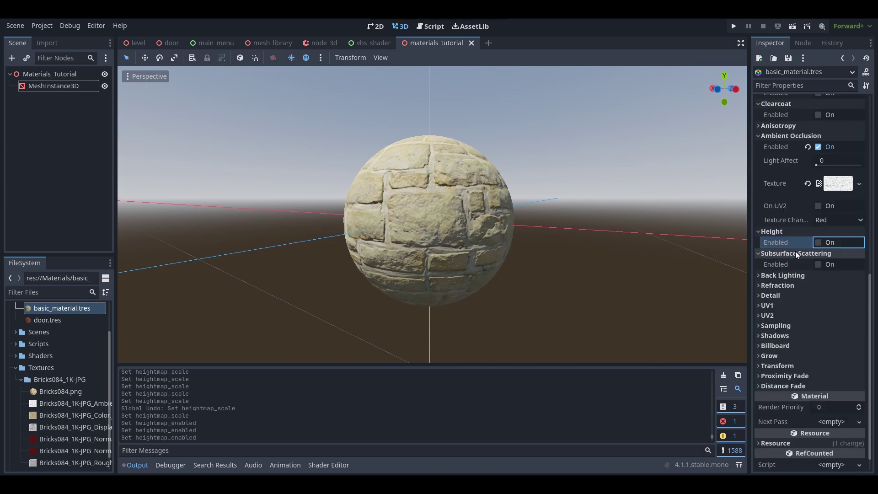
pyautogui.moveTo(788, 261)
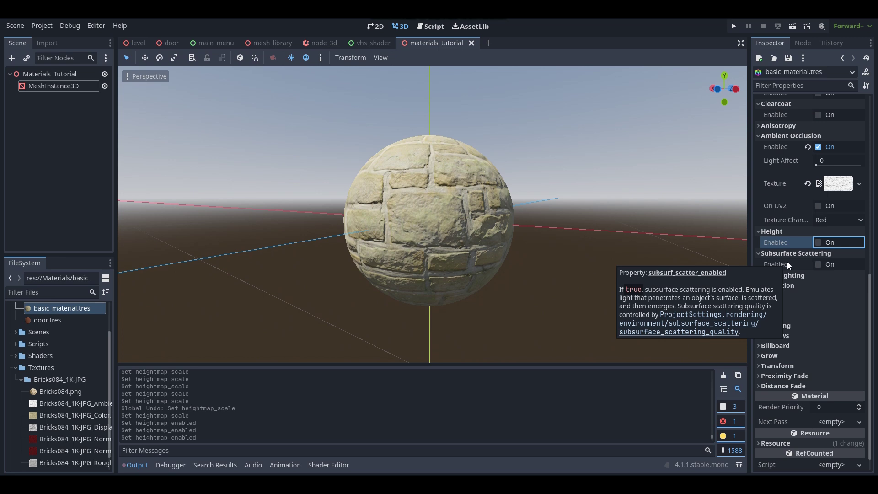
pyautogui.click(816, 265)
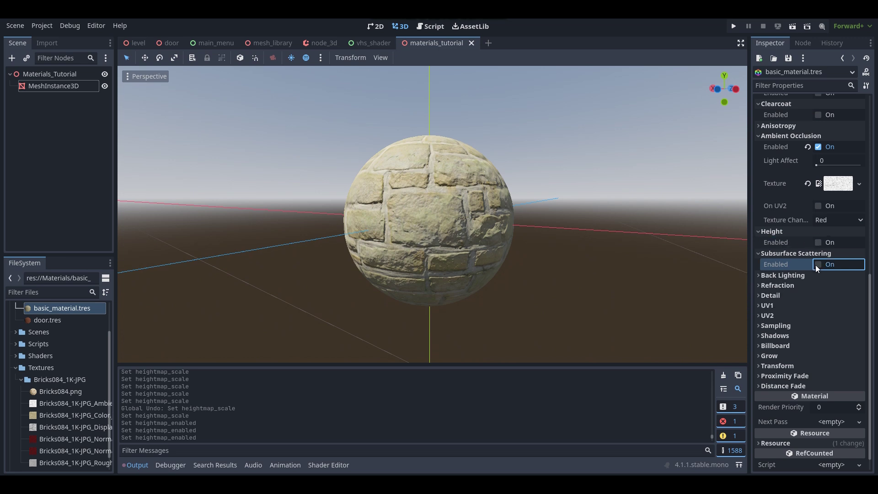
pyautogui.press('space')
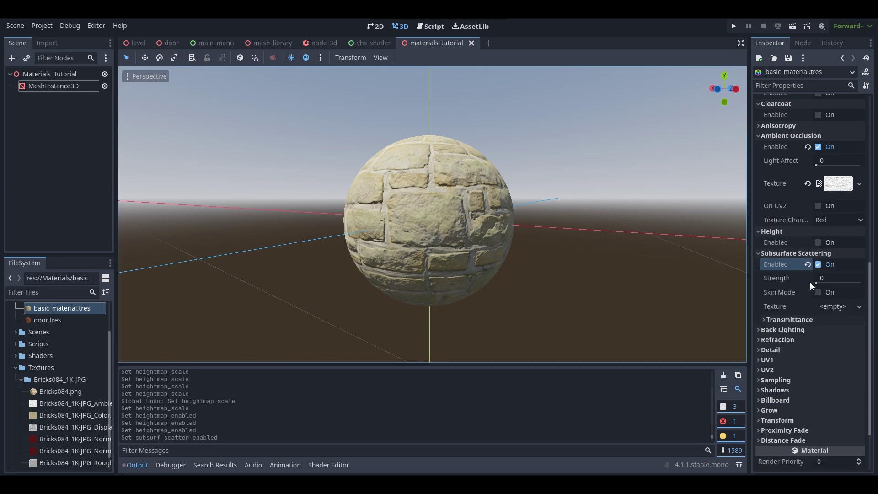
pyautogui.moveTo(817, 284)
pyautogui.mouseDown()
pyautogui.moveTo(840, 283)
pyautogui.moveTo(802, 279)
pyautogui.mouseUp()
pyautogui.moveTo(816, 280)
pyautogui.mouseDown()
pyautogui.moveTo(864, 280)
pyautogui.moveTo(767, 270)
pyautogui.mouseUp()
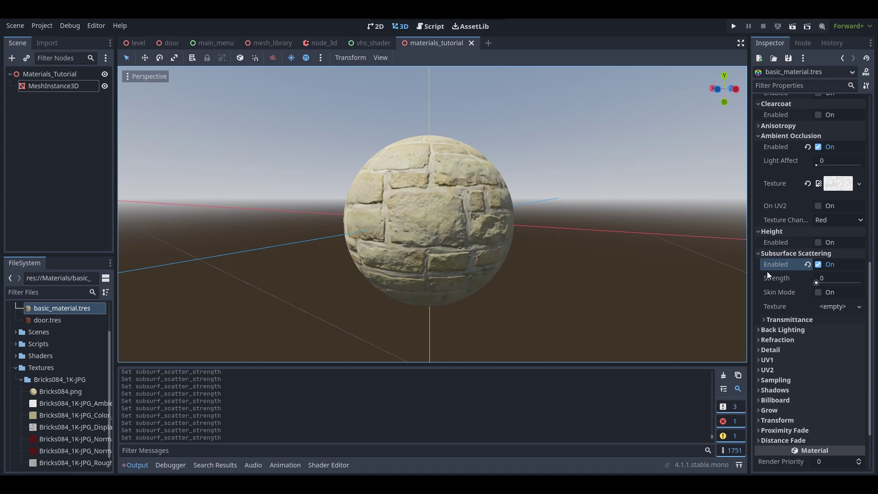
pyautogui.click(817, 264)
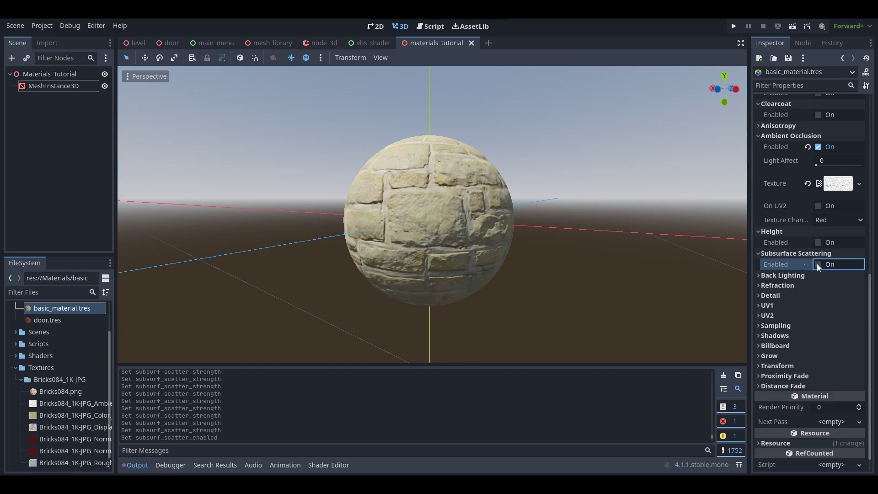
# Try Back Lighting with different backlight colours on the brick material, return the colour to black, and disable the feature.
pyautogui.click(802, 274)
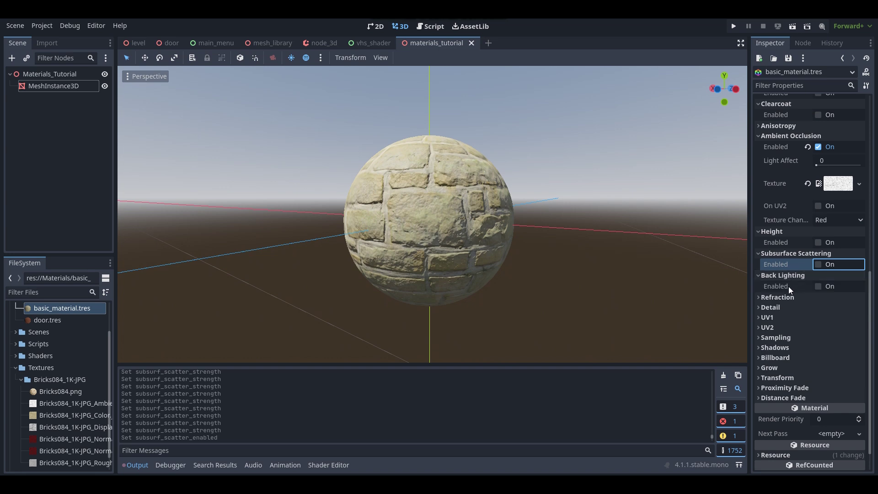
pyautogui.moveTo(788, 286)
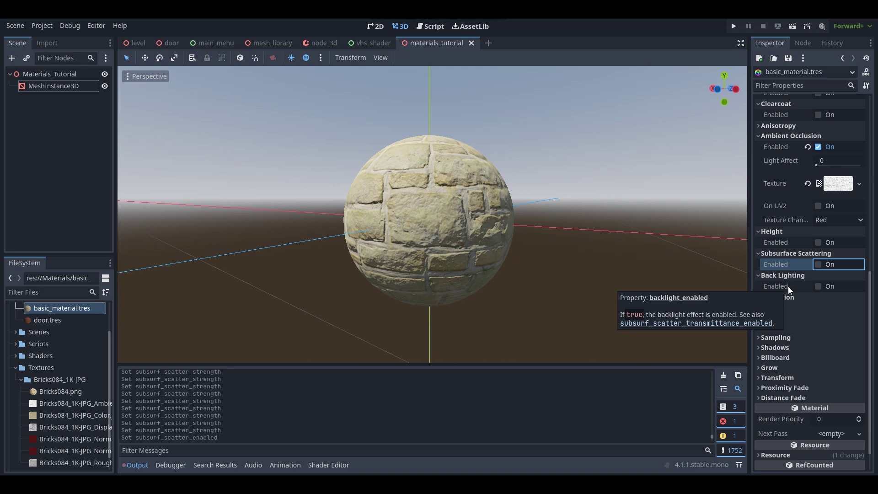
pyautogui.click(818, 286)
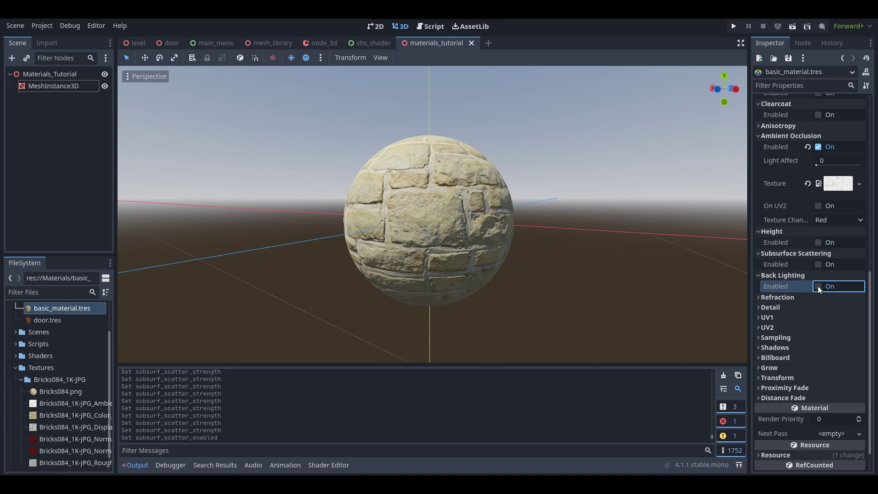
pyautogui.click(817, 286)
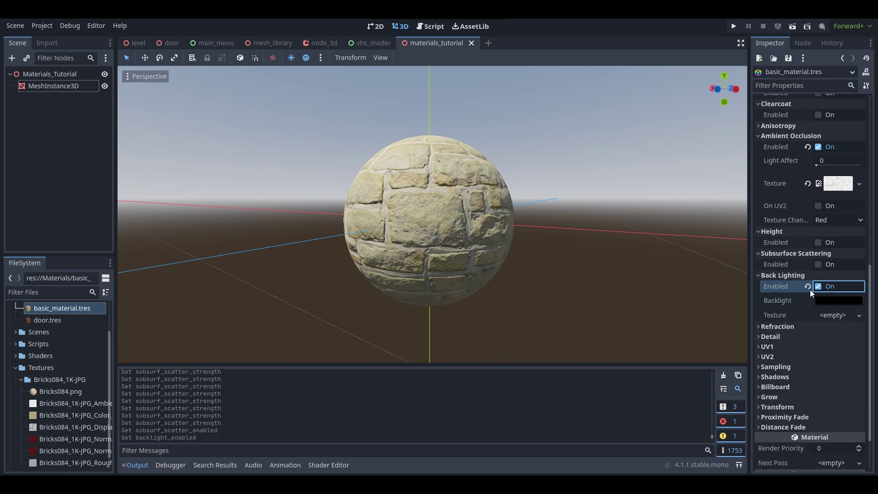
pyautogui.click(847, 301)
pyautogui.moveTo(864, 134); pyautogui.dragTo(824, 166)
pyautogui.click(843, 302)
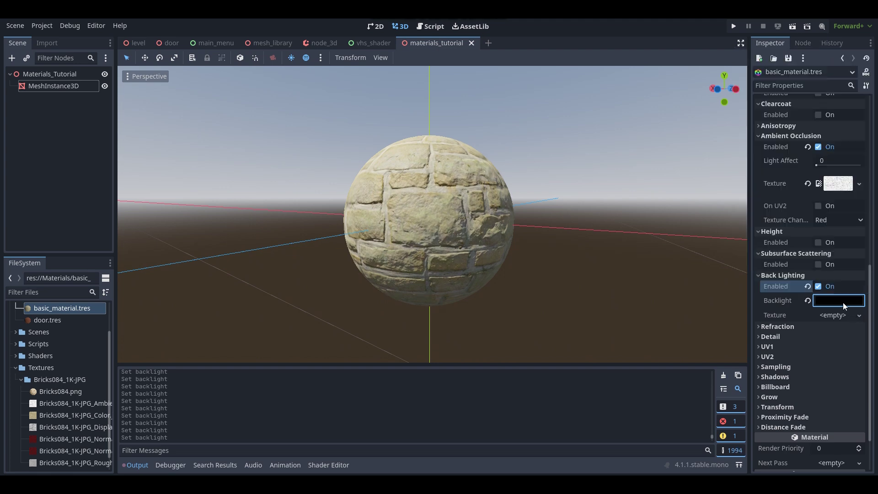
pyautogui.click(821, 284)
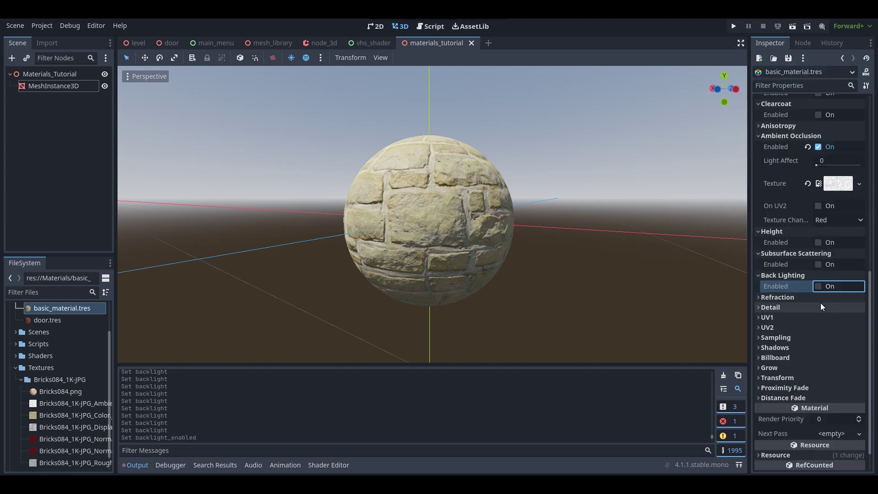
# Enable Refraction on the brick material briefly, disable it again, and reveal the Detail settings.
pyautogui.click(817, 299)
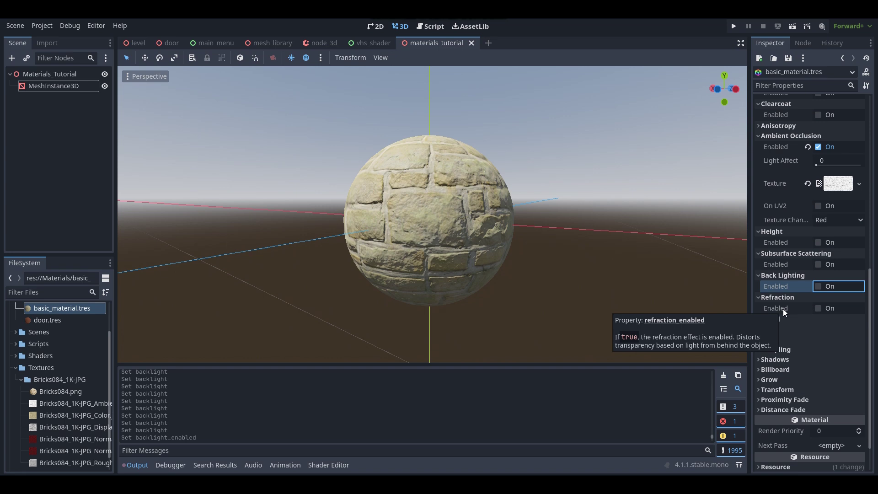
pyautogui.scroll(-2, 783, 308)
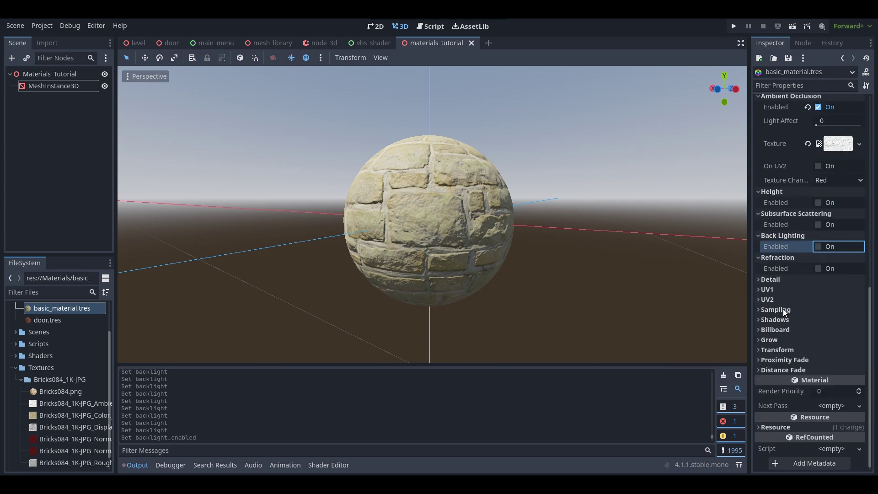
pyautogui.click(818, 268)
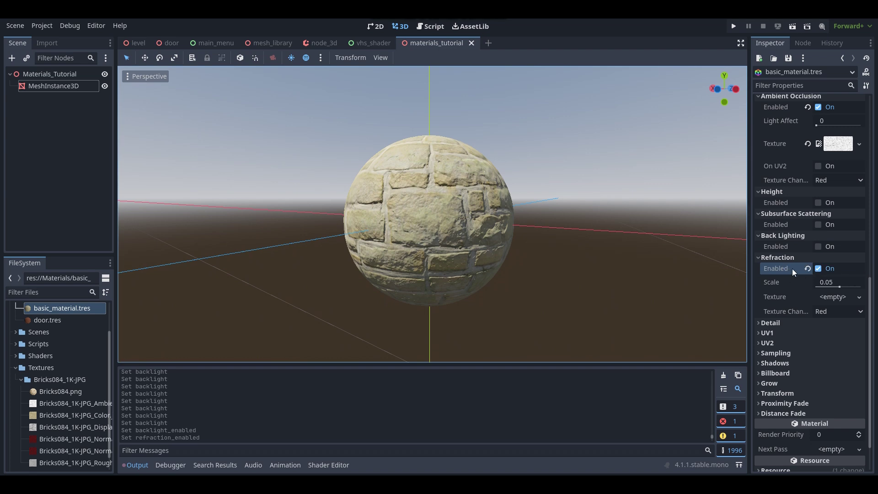
pyautogui.click(817, 269)
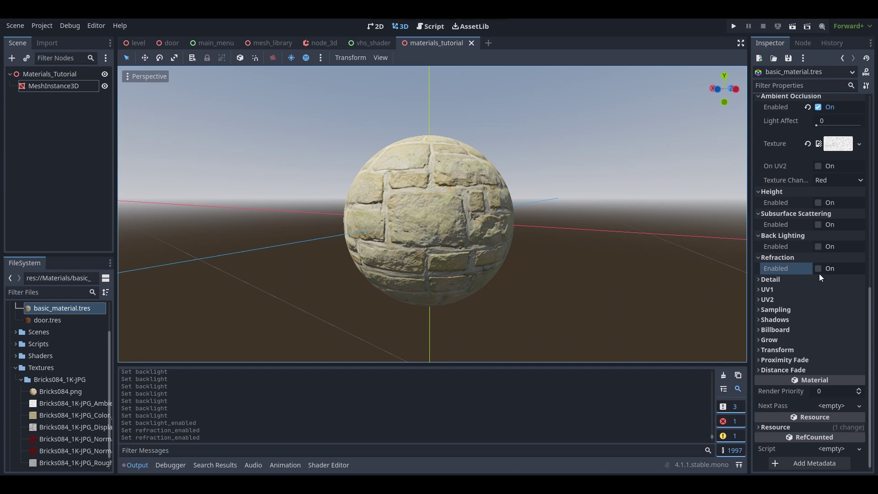
pyautogui.click(797, 283)
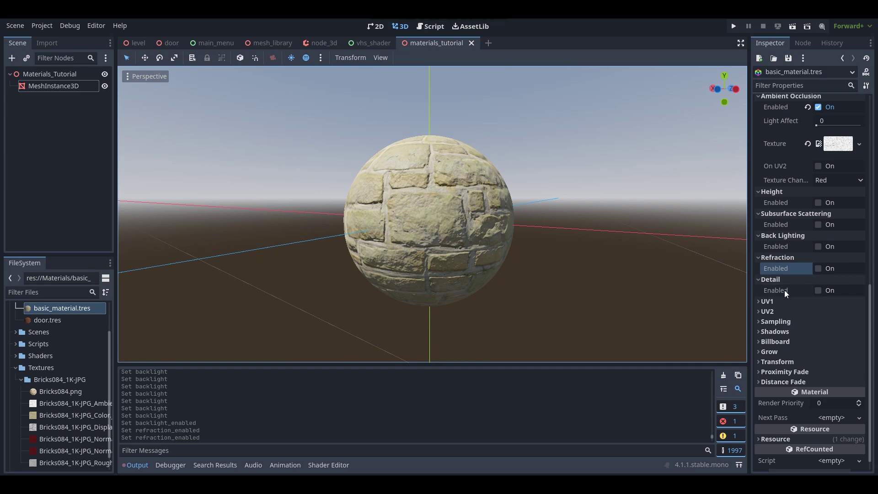
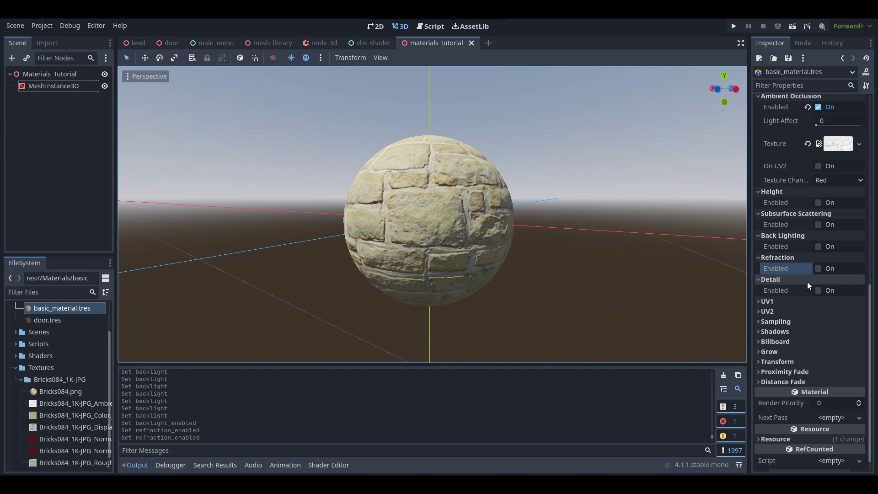
# Link the UV1 scale axes and increase the uniform scale through 1.995 and 4.47 to 10.44.
pyautogui.click(790, 301)
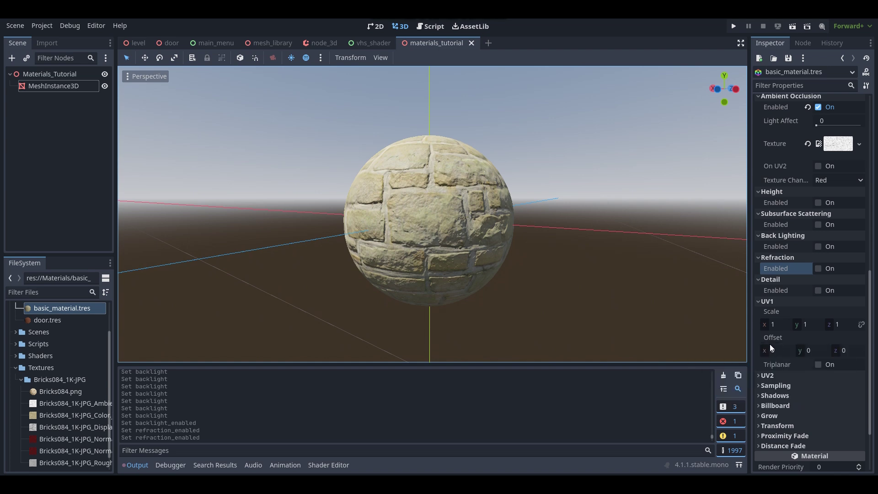
pyautogui.click(861, 325)
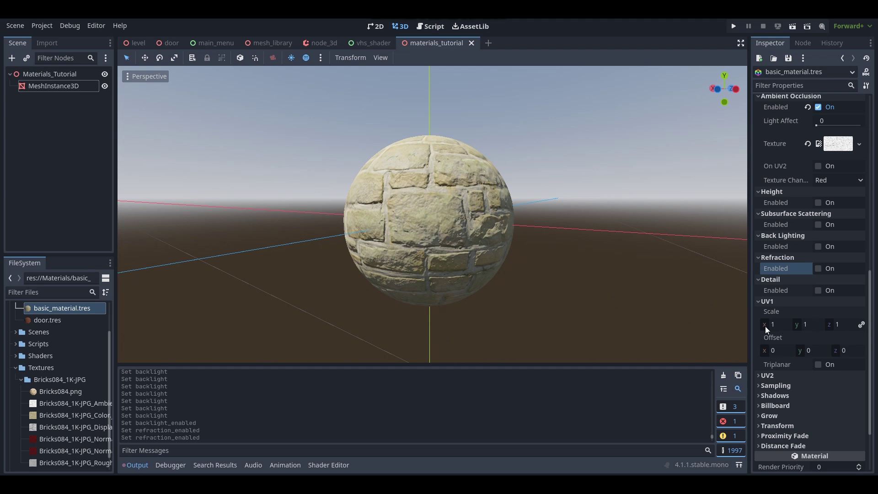
pyautogui.moveTo(765, 325)
pyautogui.mouseDown()
pyautogui.moveTo(819, 326)
pyautogui.moveTo(754, 325)
pyautogui.moveTo(777, 332)
pyautogui.mouseUp()
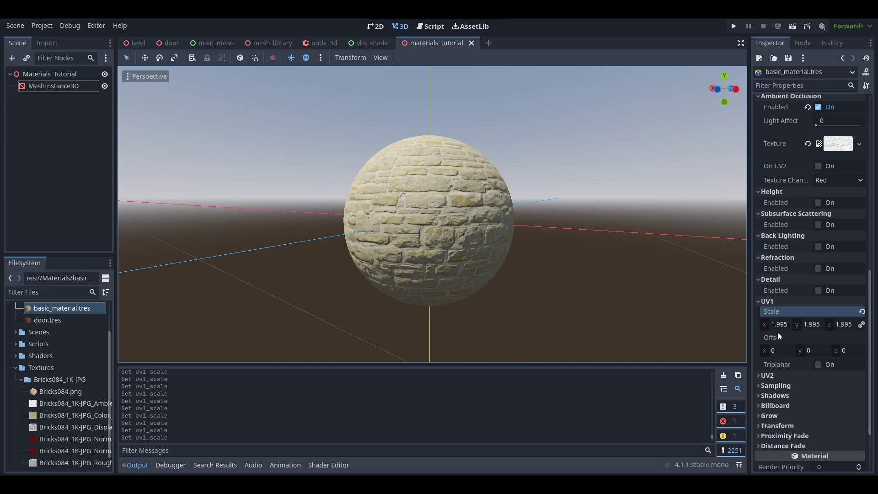
pyautogui.click(764, 324)
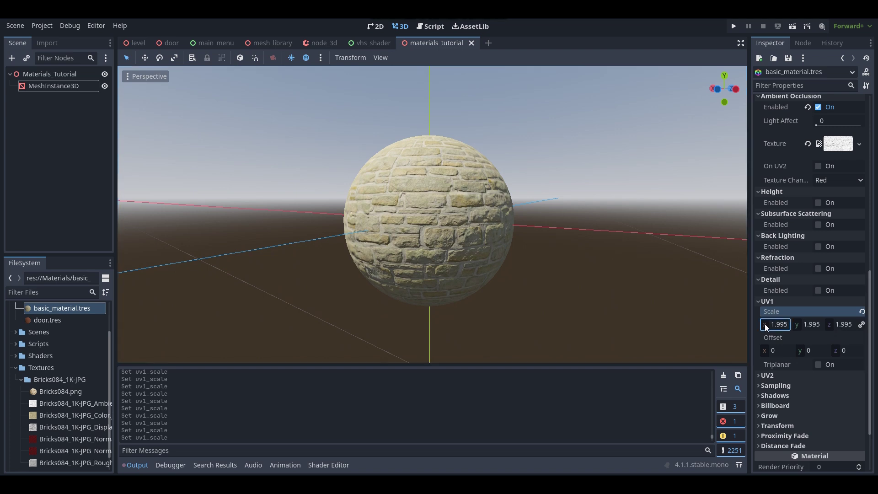
pyautogui.write('3.36')
pyautogui.press('Return')
pyautogui.moveTo(777, 324)
pyautogui.mouseDown()
pyautogui.moveTo(794, 323)
pyautogui.moveTo(746, 324)
pyautogui.moveTo(791, 324)
pyautogui.mouseUp()
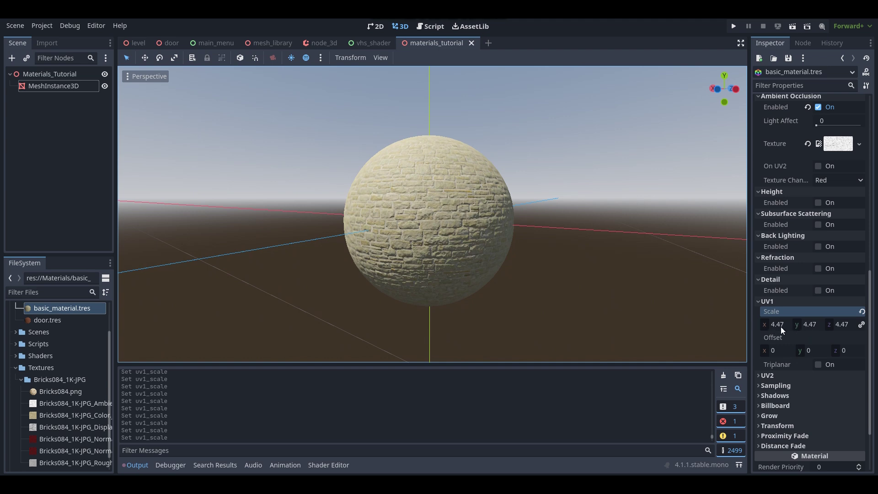
pyautogui.moveTo(764, 323); pyautogui.dragTo(820, 323)
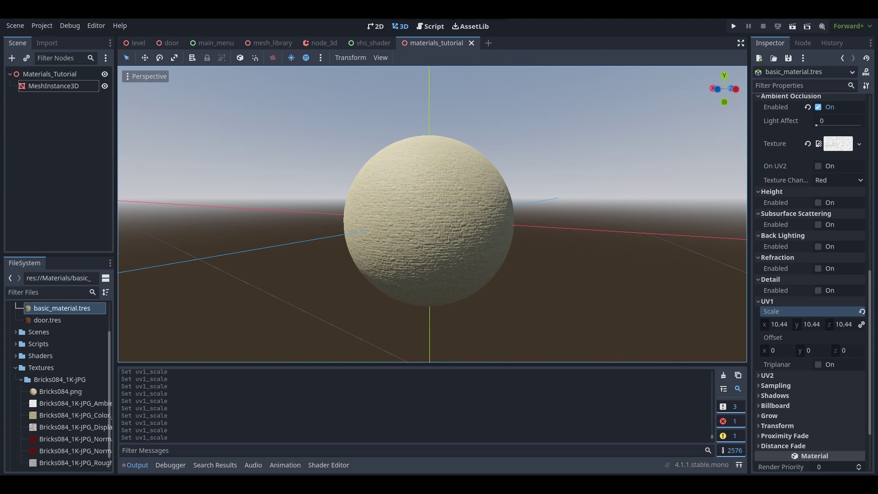
# Examine the brick tiling on the sphere at UV1 scale 10.44 up close, from farther away and from other angles.
pyautogui.scroll(6, 487, 222)
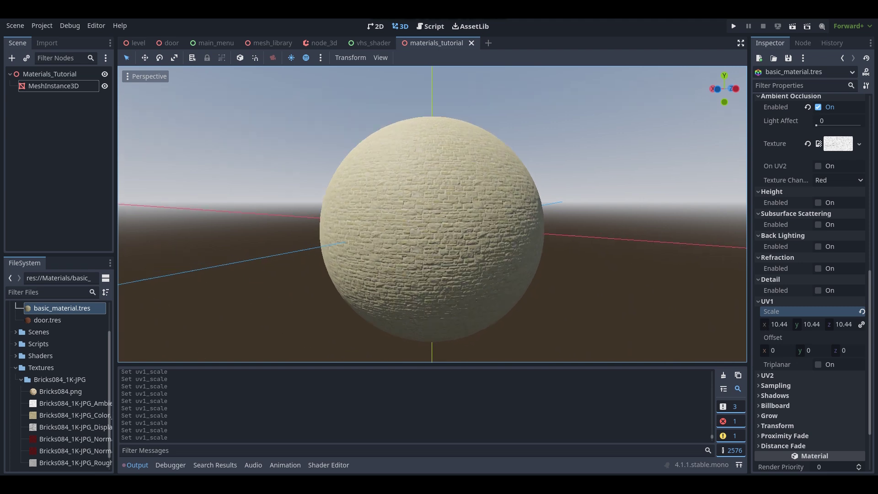
pyautogui.scroll(6, 432, 215)
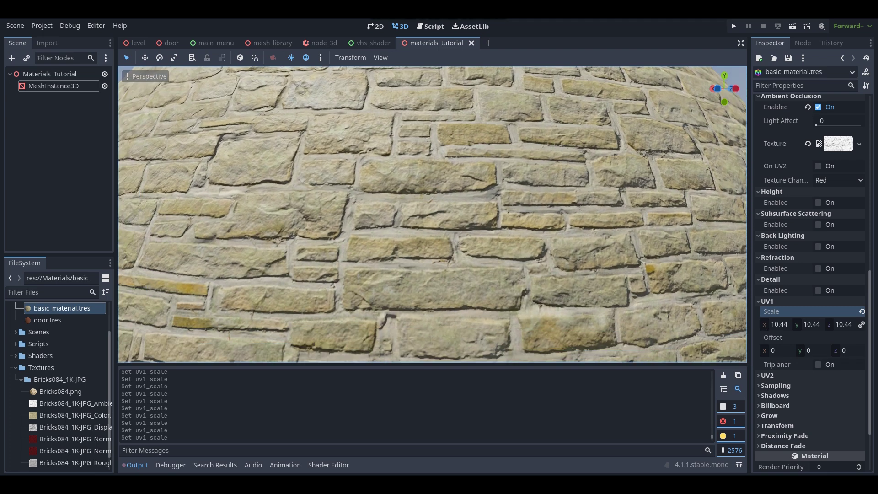
pyautogui.scroll(-10, 432, 215)
pyautogui.scroll(4, 432, 215)
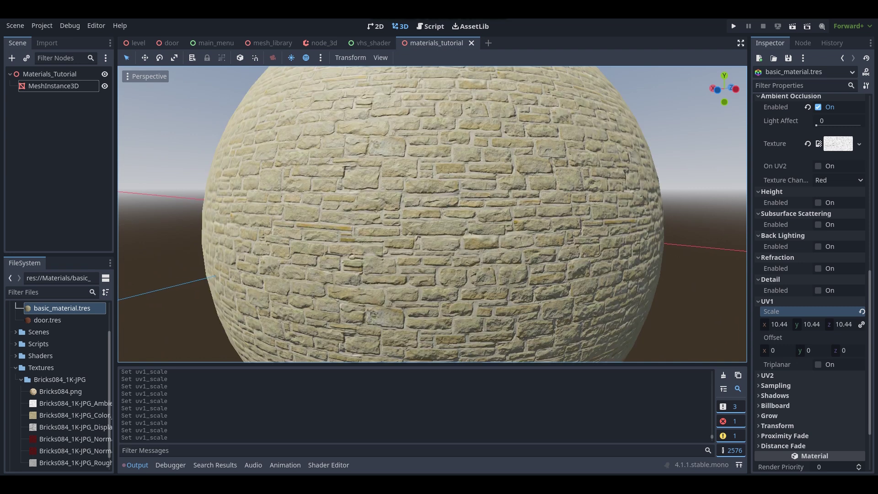
pyautogui.scroll(-4, 432, 215)
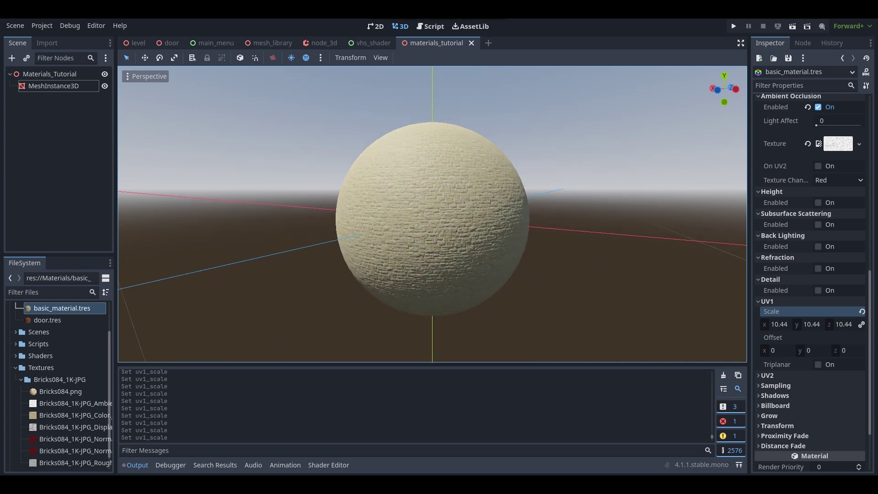
pyautogui.scroll(3, 432, 215)
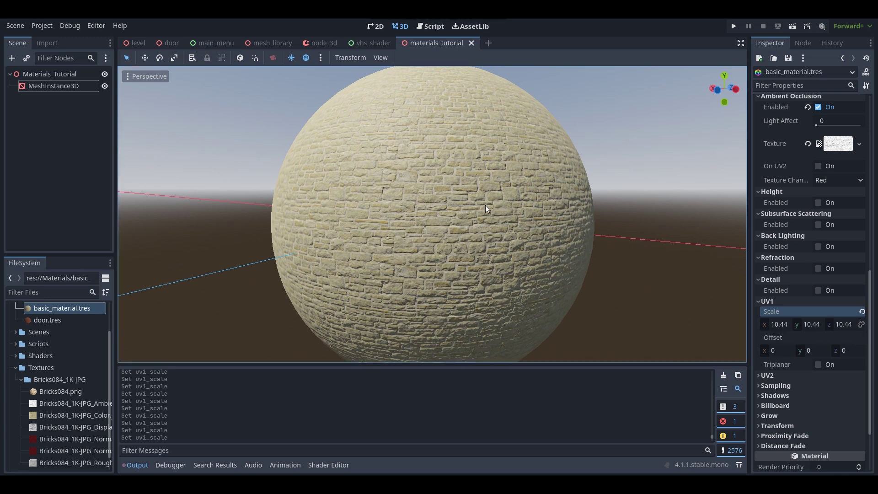
pyautogui.moveTo(485, 204); pyautogui.dragTo(453, 188, button='middle')
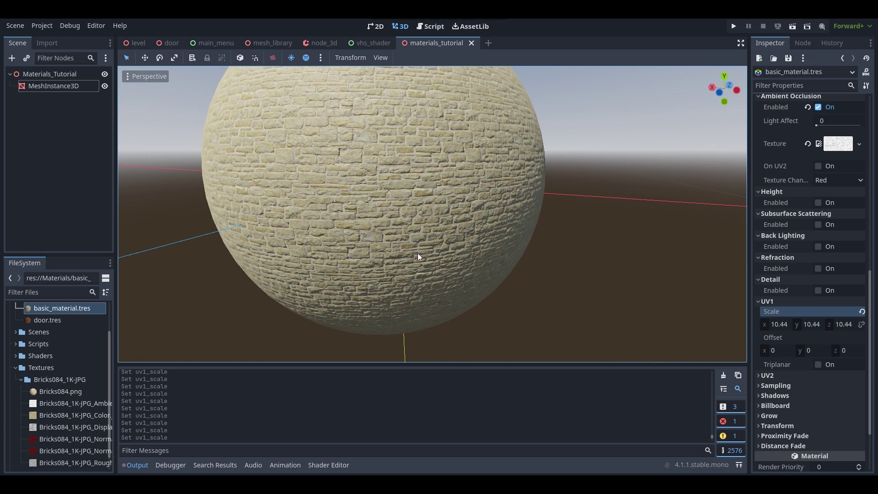
pyautogui.moveTo(441, 265); pyautogui.dragTo(484, 279, button='middle')
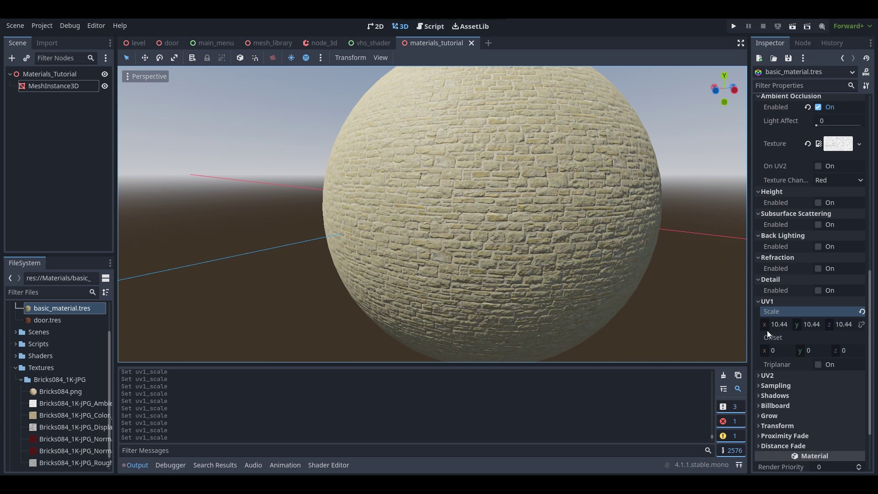
# Set the UV1 scale independently to 6.295 on X and 4.935 on Y, and view the tiling on the sphere.
pyautogui.moveTo(765, 322); pyautogui.dragTo(787, 326)
pyautogui.moveTo(599, 252); pyautogui.dragTo(317, 213, button='middle')
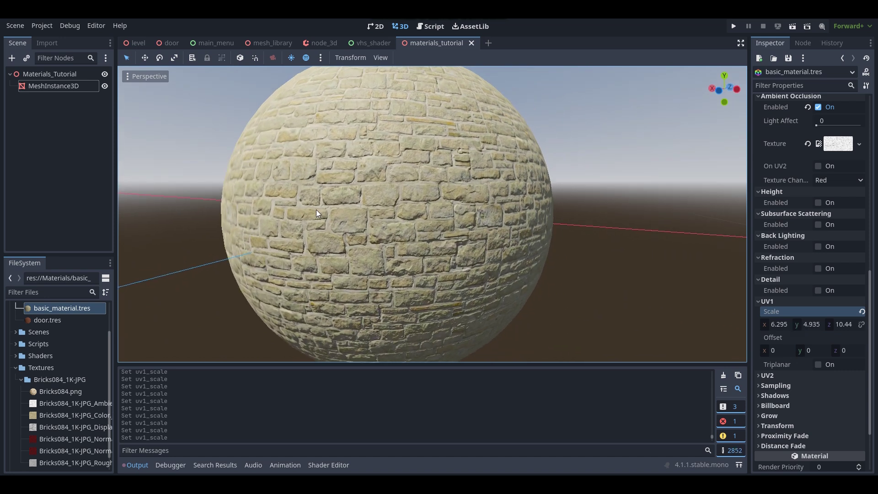
# Shift the UV1 offset of the brick material to 0.015 on X and -3.41 on Y.
pyautogui.moveTo(424, 170); pyautogui.dragTo(651, 239, button='middle')
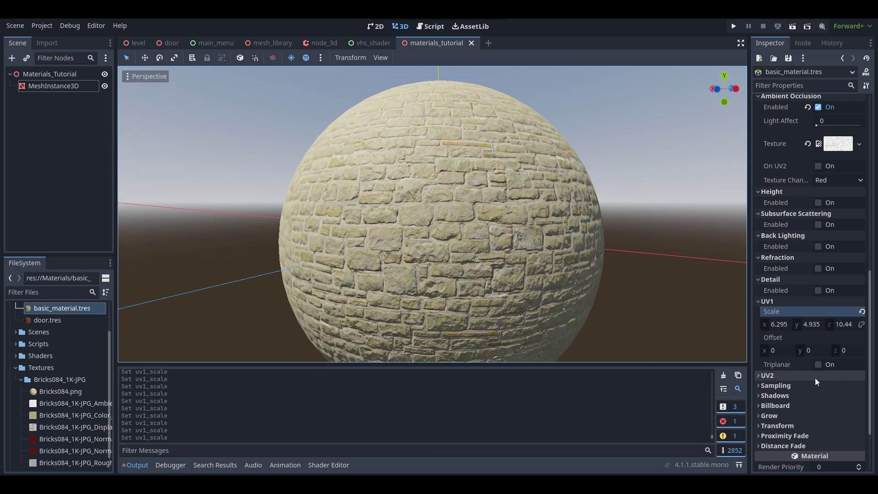
pyautogui.moveTo(762, 350)
pyautogui.mouseDown()
pyautogui.moveTo(803, 351)
pyautogui.moveTo(732, 350)
pyautogui.moveTo(822, 353)
pyautogui.moveTo(759, 355)
pyautogui.mouseUp()
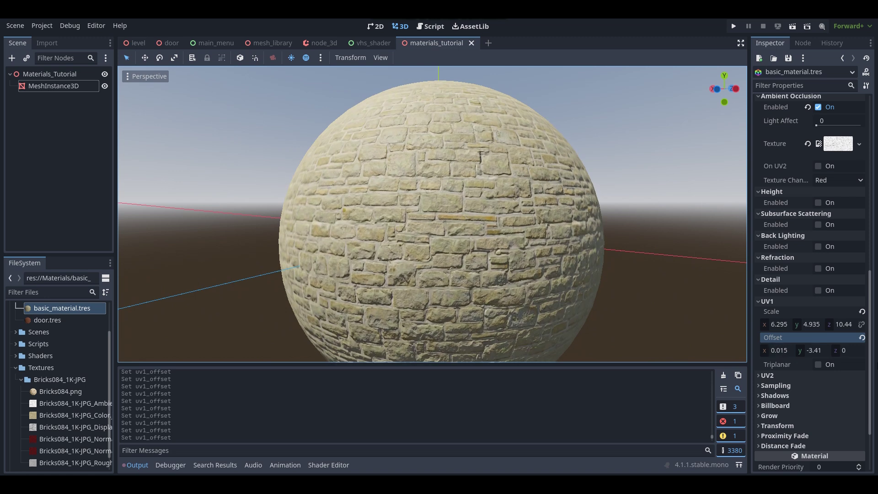
# Set the UV1 scale to 1 on X, Y and Z, and view the enlarged bricks on the sphere.
pyautogui.click(782, 322)
pyautogui.write('1')
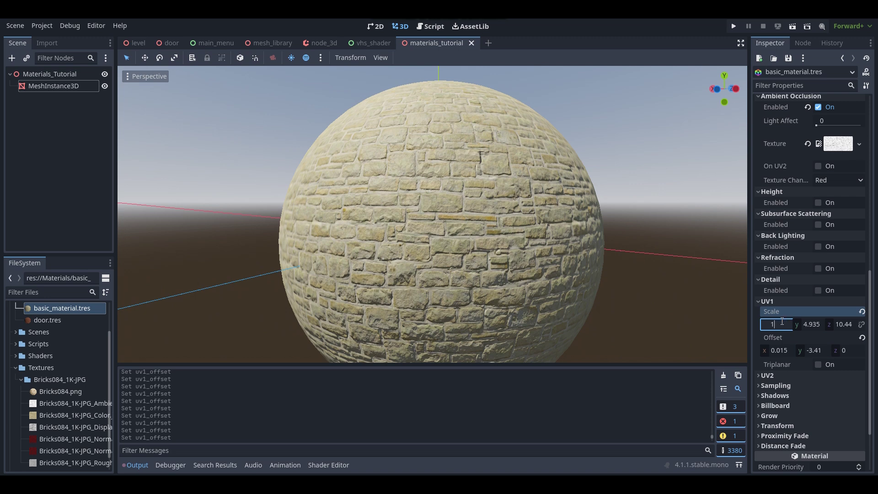
pyautogui.click(809, 325)
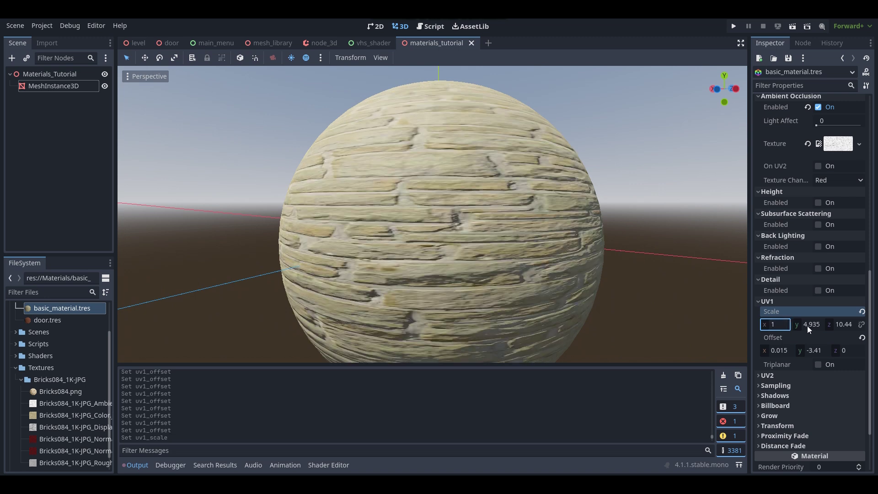
pyautogui.click(844, 324)
pyautogui.write('1')
pyautogui.click(807, 327)
pyautogui.write('1')
pyautogui.press('Return')
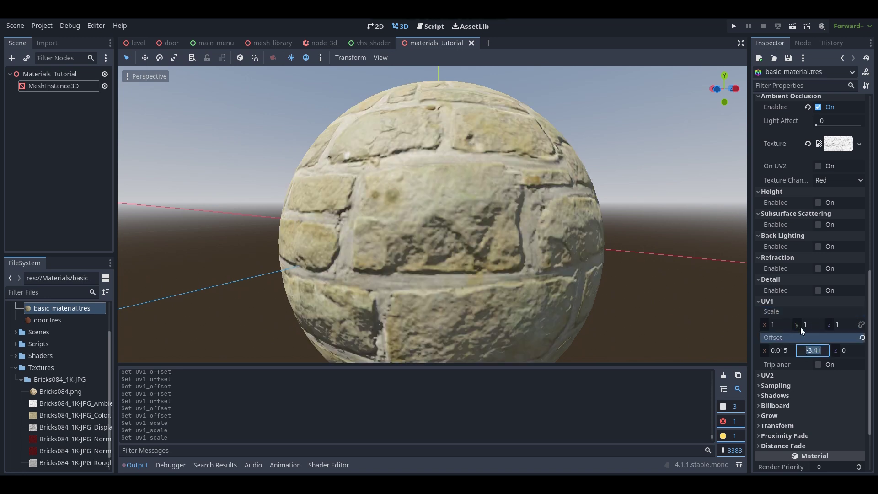
pyautogui.moveTo(640, 274); pyautogui.dragTo(685, 292, button='right')
pyautogui.press('s')
pyautogui.press('a')
pyautogui.press('w')
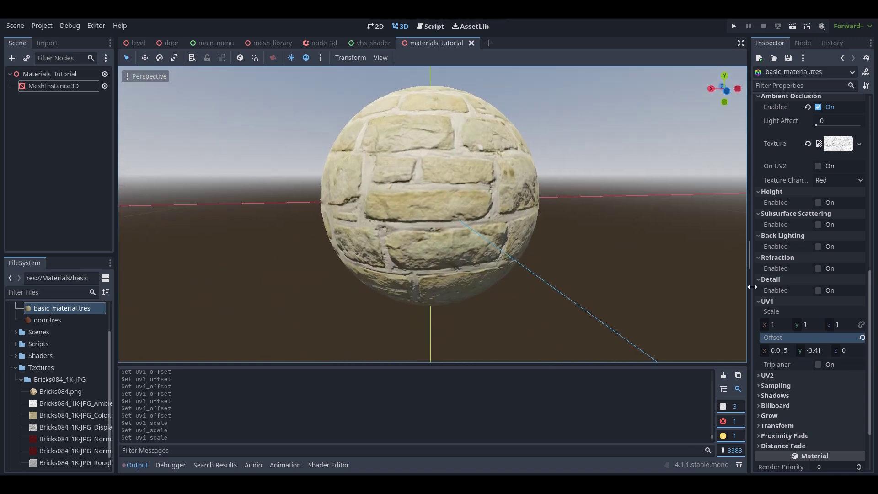
# Link the UV1 scale axes, set a uniform scale of 3, and view the brick tiling on the sphere.
pyautogui.click(782, 325)
pyautogui.click(861, 324)
pyautogui.click(816, 324)
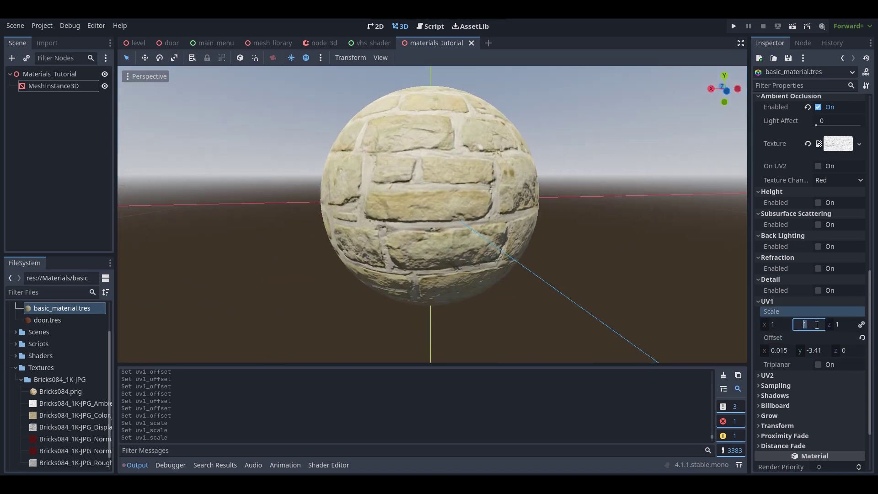
pyautogui.write('3')
pyautogui.press('Return')
pyautogui.press('w')
pyautogui.moveTo(595, 229); pyautogui.dragTo(599, 226, button='right')
pyautogui.press('s')
pyautogui.press('w')
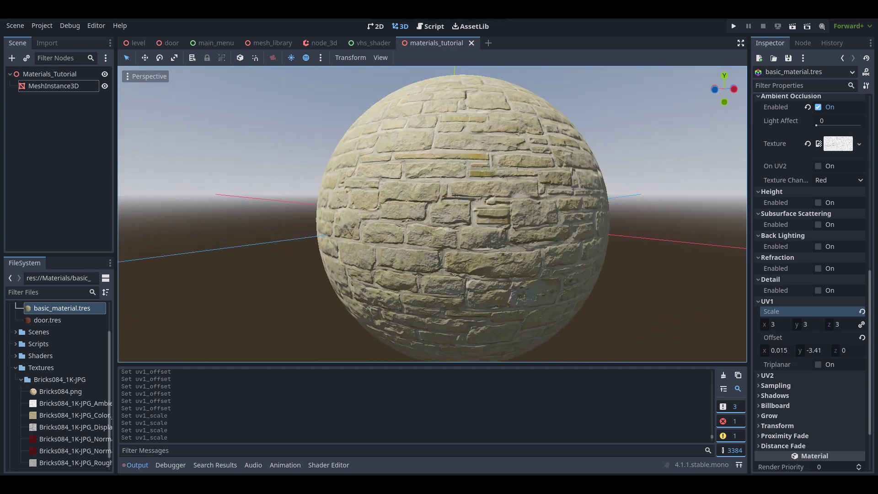
# Reset the UV1 offset to 0 on X and Y.
pyautogui.click(779, 350)
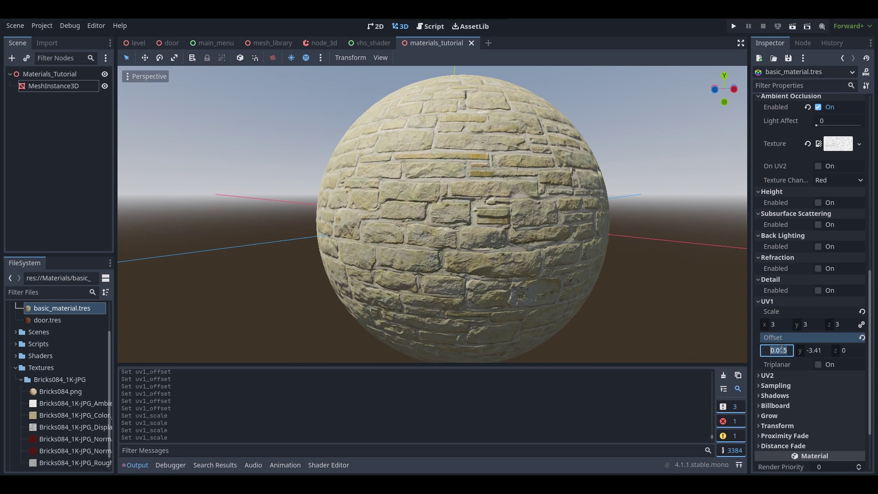
pyautogui.write('0')
pyautogui.press('Return')
pyautogui.click(817, 350)
pyautogui.write('0')
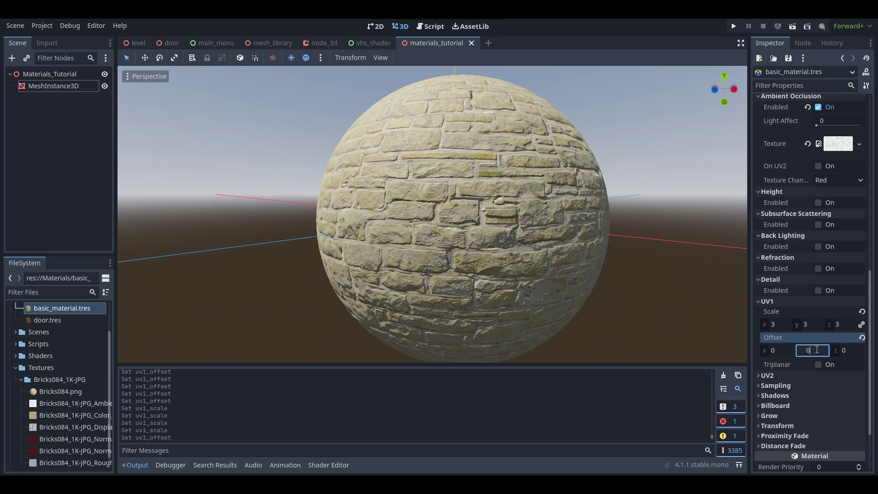
pyautogui.press('Return')
# Enable Triplanar mapping for UV1 and view its effect on the brick sphere.
pyautogui.moveTo(557, 211); pyautogui.dragTo(562, 220, button='middle')
pyautogui.scroll(-7, 562, 220)
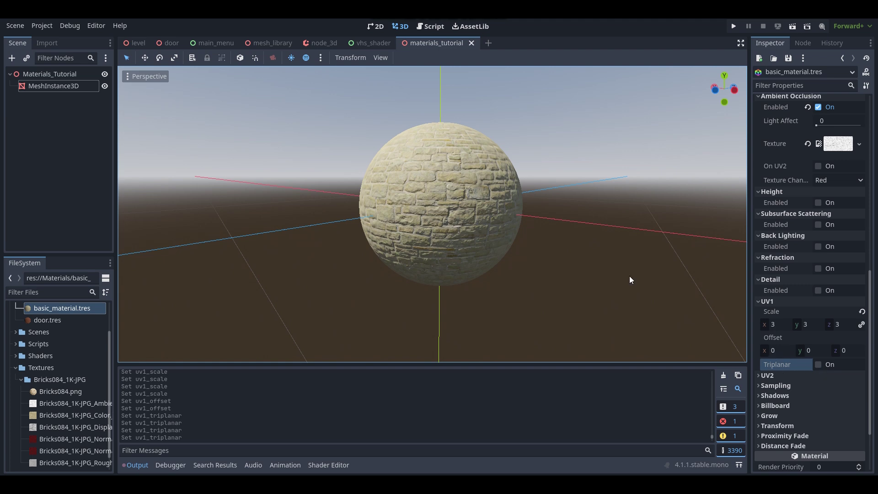
pyautogui.scroll(5, 629, 280)
pyautogui.scroll(-3, 629, 280)
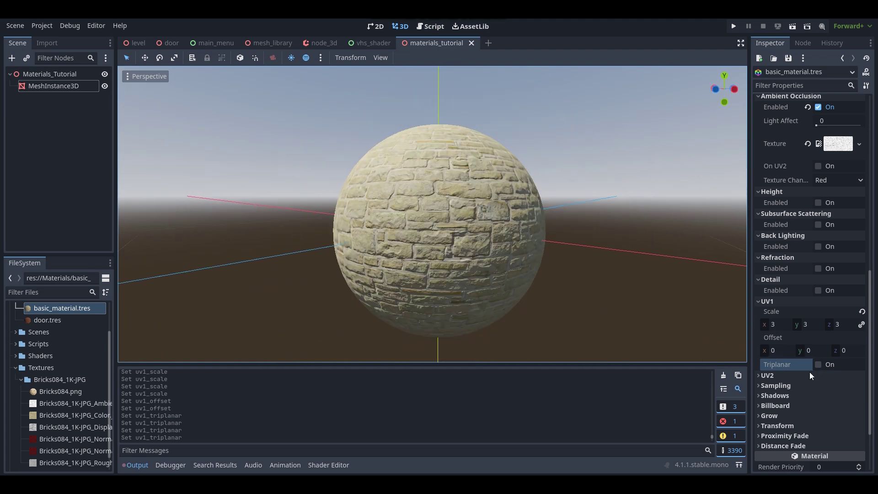
pyautogui.click(817, 365)
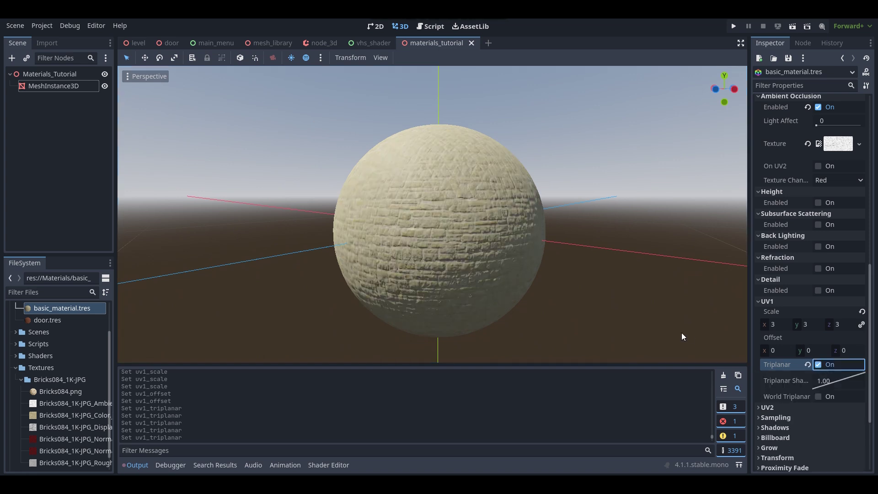
pyautogui.scroll(3, 681, 333)
pyautogui.press('w')
pyautogui.press('s')
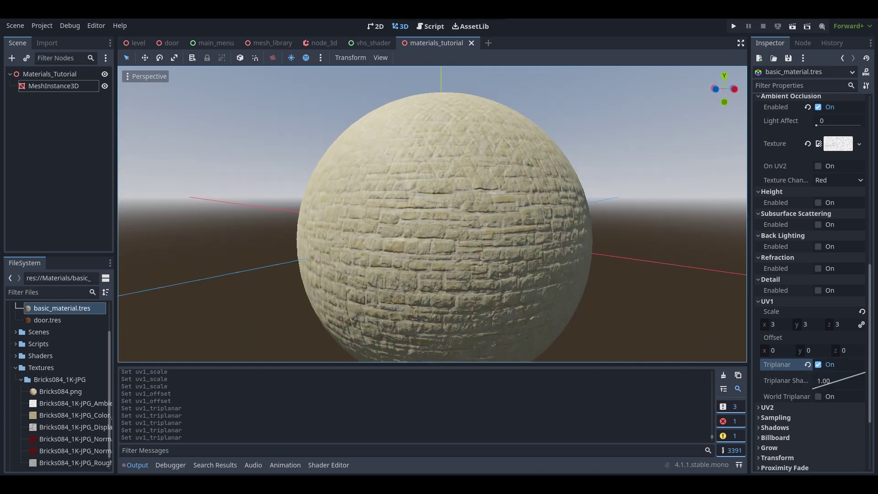
# Examine how the triplanar projection blends the bricks around the sphere, up close and from other angles.
pyautogui.press('d')
pyautogui.moveTo(433, 214); pyautogui.dragTo(350, 214, button='right')
pyautogui.scroll(5, 432, 214)
pyautogui.scroll(-8, 433, 214)
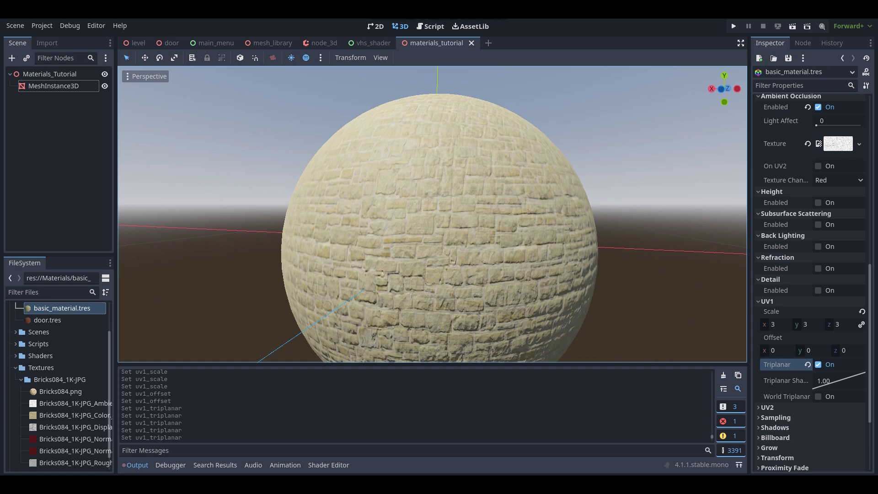
pyautogui.moveTo(432, 214); pyautogui.dragTo(359, 214, button='middle')
pyautogui.scroll(5, 432, 214)
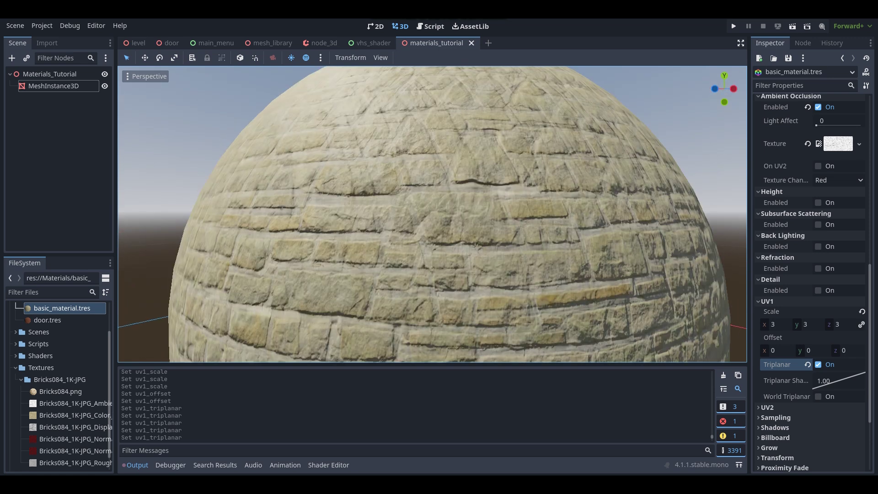
pyautogui.moveTo(432, 214); pyautogui.dragTo(423, 228, button='middle')
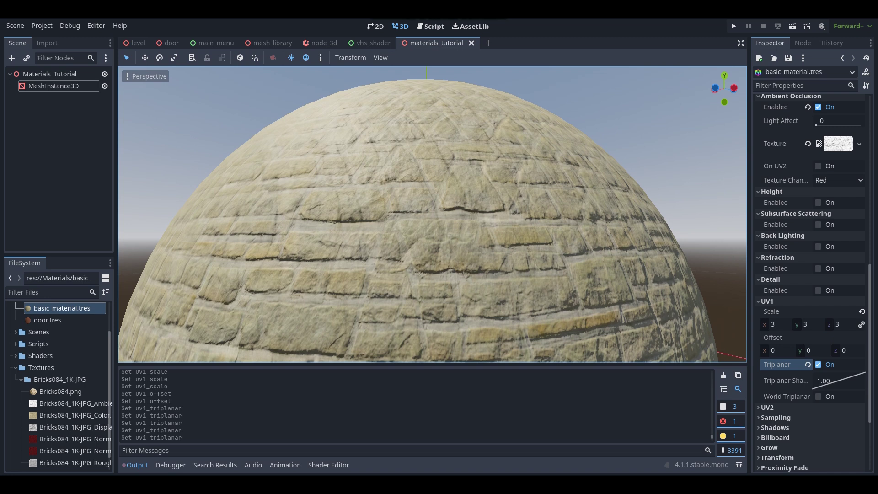
pyautogui.scroll(-5, 432, 214)
pyautogui.scroll(3, 432, 214)
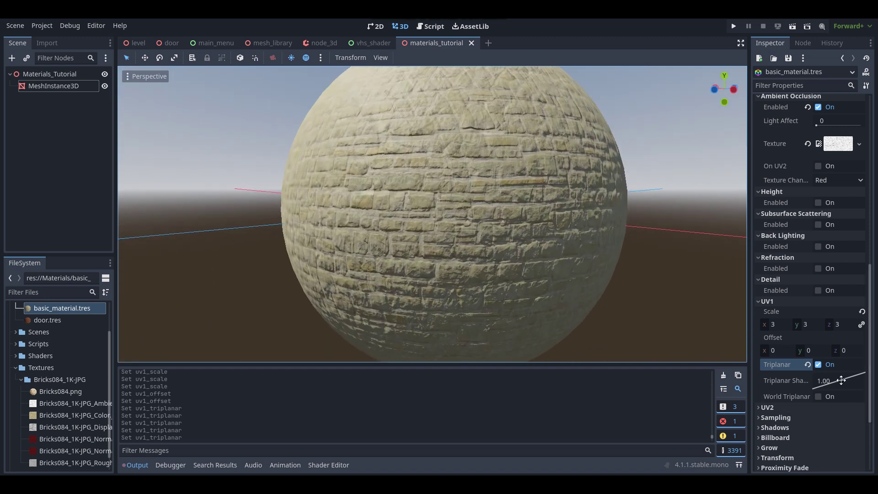
# Try a UV1 triplanar sharpness of 2.92, read the Triplanar description, and disable Triplanar mapping.
pyautogui.moveTo(849, 377); pyautogui.dragTo(855, 453)
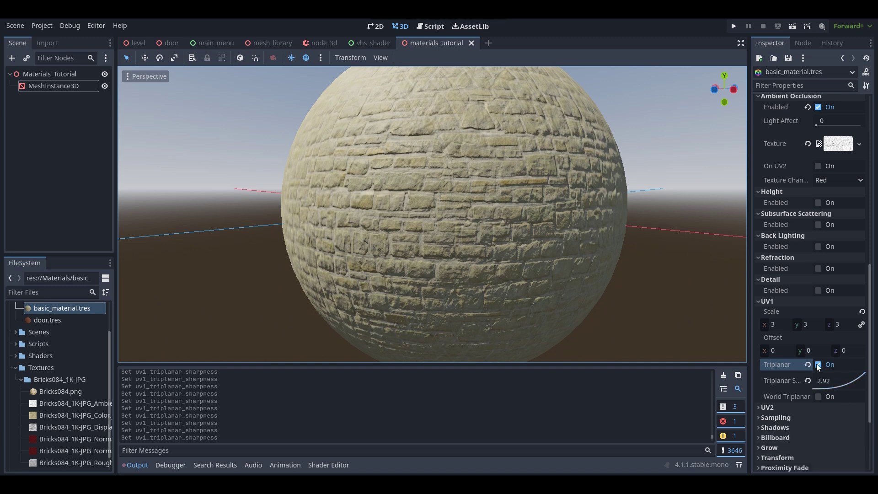
pyautogui.moveTo(786, 365)
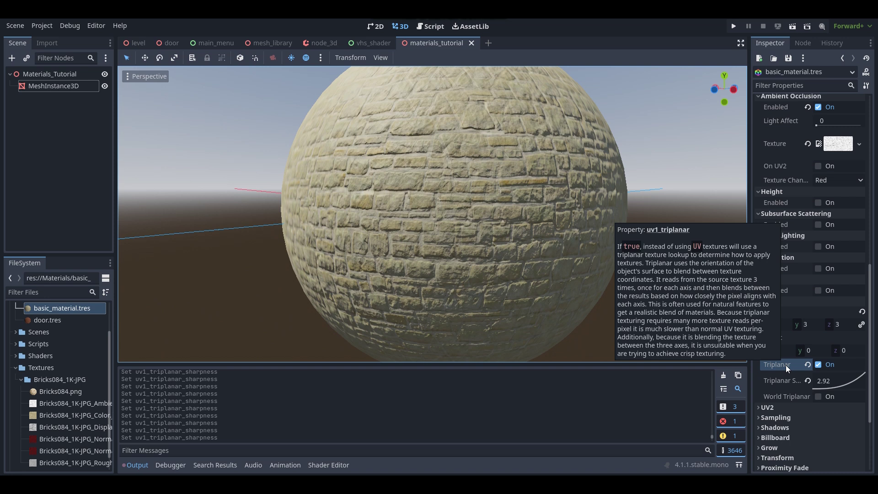
pyautogui.click(818, 364)
# Try a uniform UV2 scale of 3.64 on the brick material, undo it, and hide the UV2 settings.
pyautogui.click(777, 376)
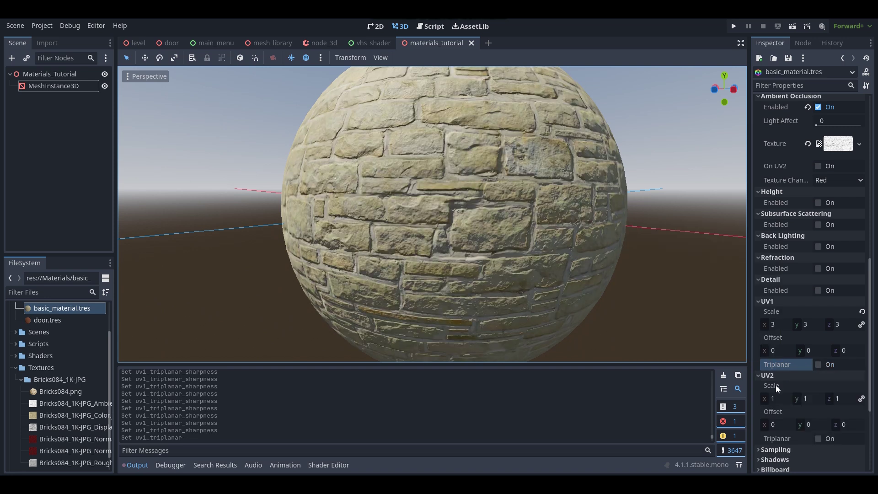
pyautogui.moveTo(765, 397); pyautogui.dragTo(846, 397)
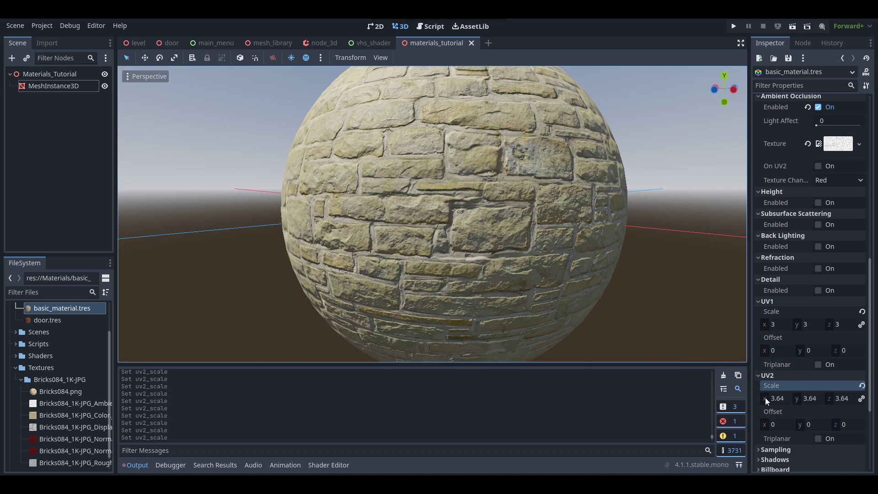
pyautogui.hotkey('ctrl', 'z')
pyautogui.scroll(-8, 520, 193)
pyautogui.scroll(10, 432, 214)
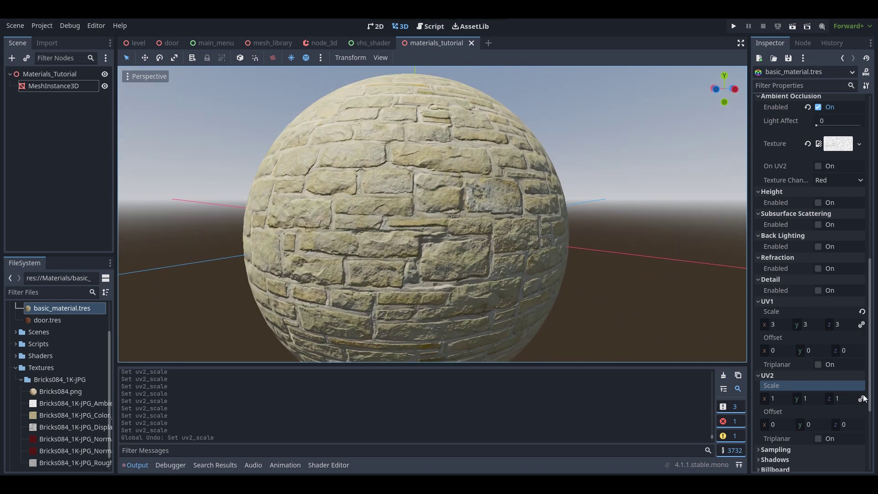
pyautogui.scroll(-3, 856, 396)
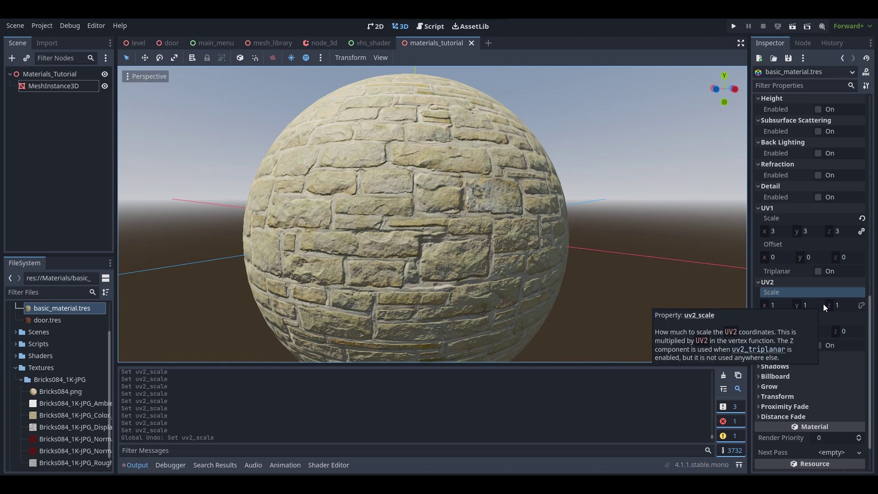
pyautogui.click(781, 282)
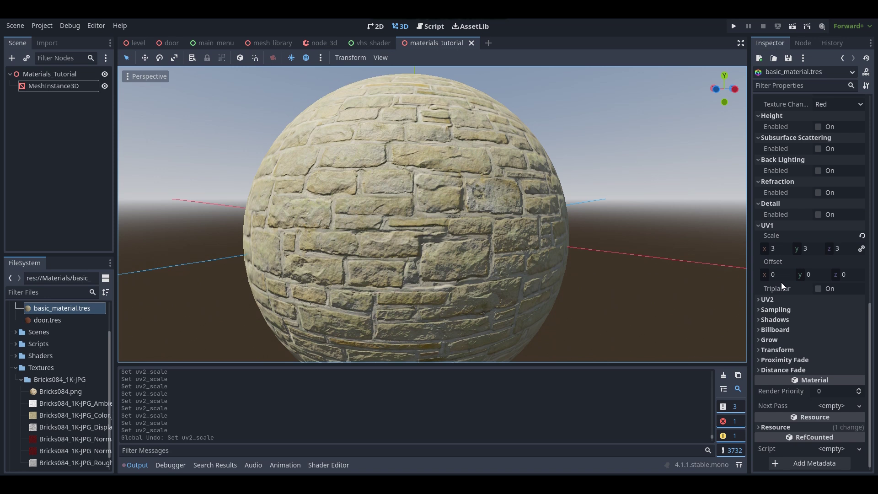
# Reveal the Sampling settings and set the brick material's texture filter to Nearest.
pyautogui.click(789, 311)
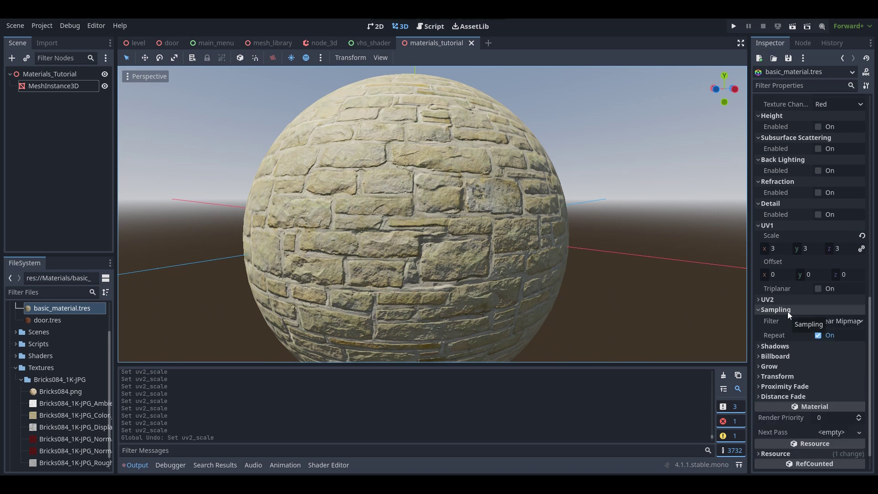
pyautogui.moveTo(550, 225); pyautogui.dragTo(554, 232, button='middle')
pyautogui.scroll(2, 432, 214)
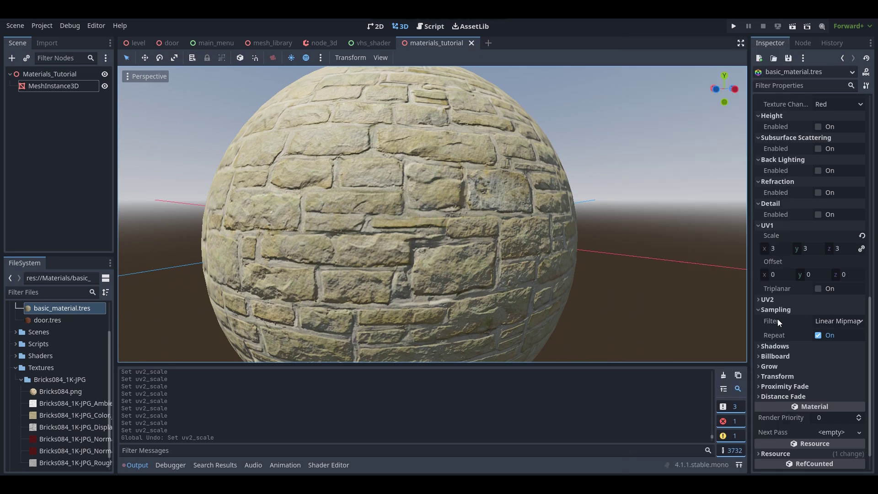
pyautogui.moveTo(778, 320)
pyautogui.click(835, 322)
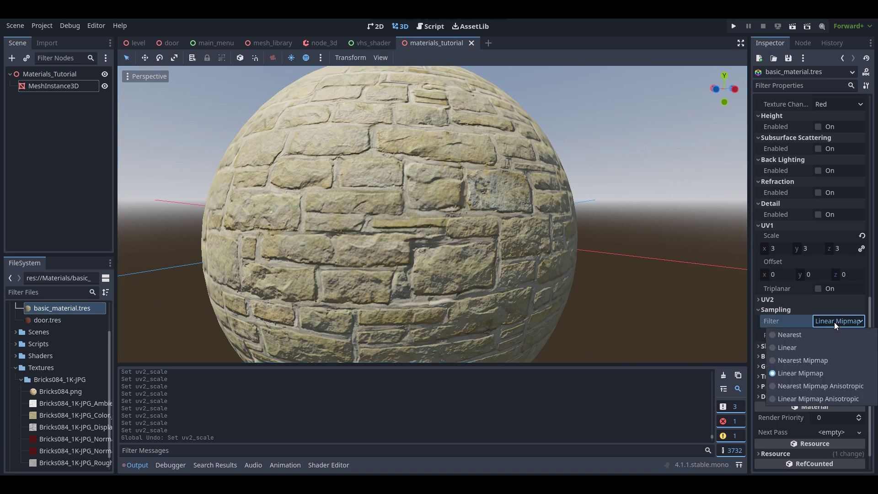
pyautogui.click(807, 339)
pyautogui.scroll(-5, 621, 234)
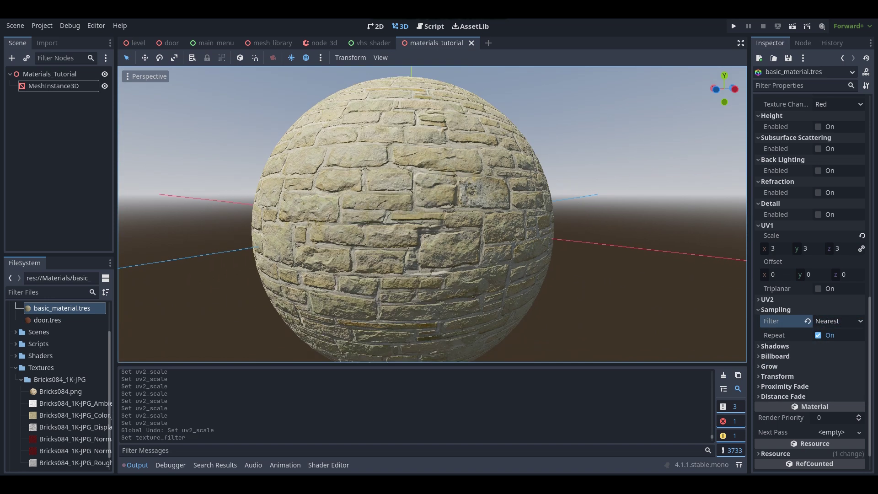
# Examine the Nearest-filtered bricks on the sphere up close, from farther away and from other angles.
pyautogui.scroll(8, 432, 215)
pyautogui.moveTo(485, 215); pyautogui.dragTo(382, 215, button='middle')
pyautogui.scroll(4, 381, 215)
pyautogui.scroll(3, 432, 214)
pyautogui.scroll(-3, 432, 214)
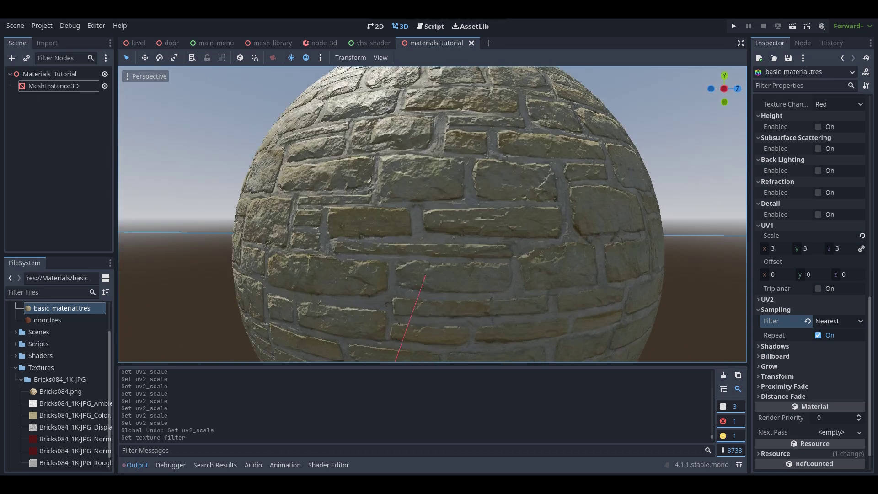
pyautogui.scroll(4, 432, 214)
pyautogui.scroll(-6, 432, 214)
pyautogui.moveTo(432, 214); pyautogui.dragTo(503, 214, button='middle')
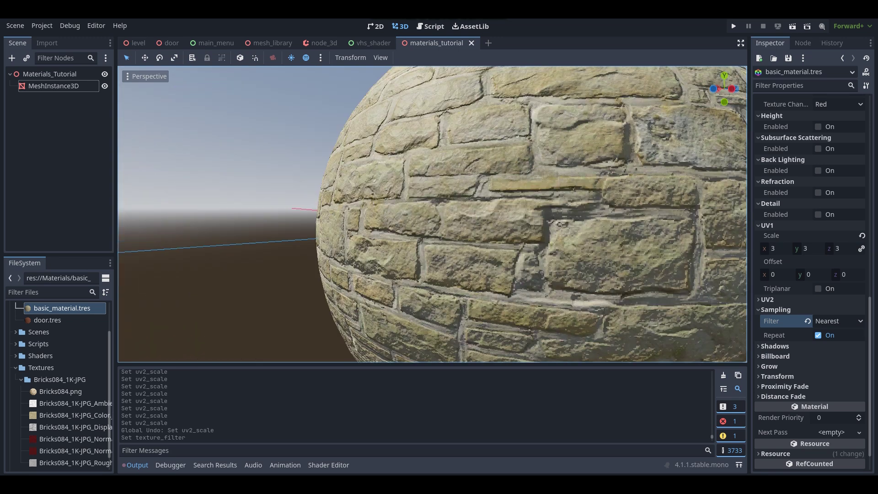
pyautogui.scroll(5, 503, 214)
pyautogui.scroll(-4, 432, 214)
pyautogui.scroll(3, 432, 214)
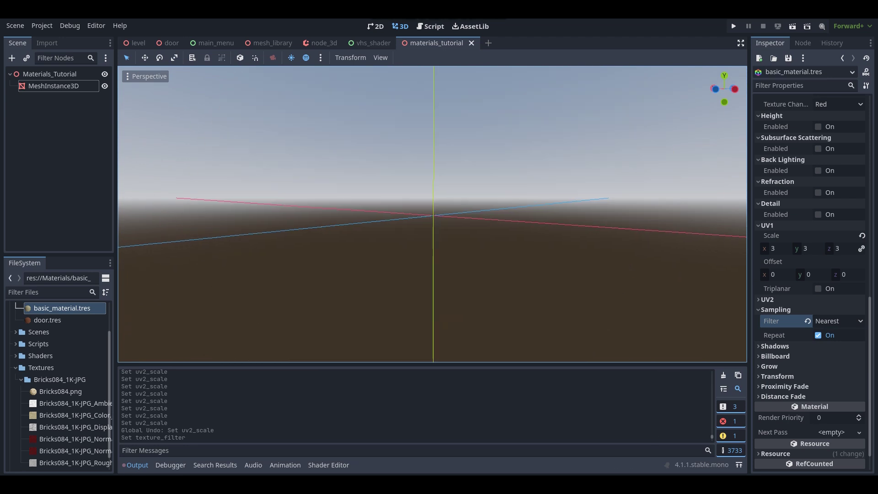
pyautogui.scroll(-3, 433, 214)
pyautogui.scroll(3, 432, 214)
pyautogui.scroll(-2, 432, 214)
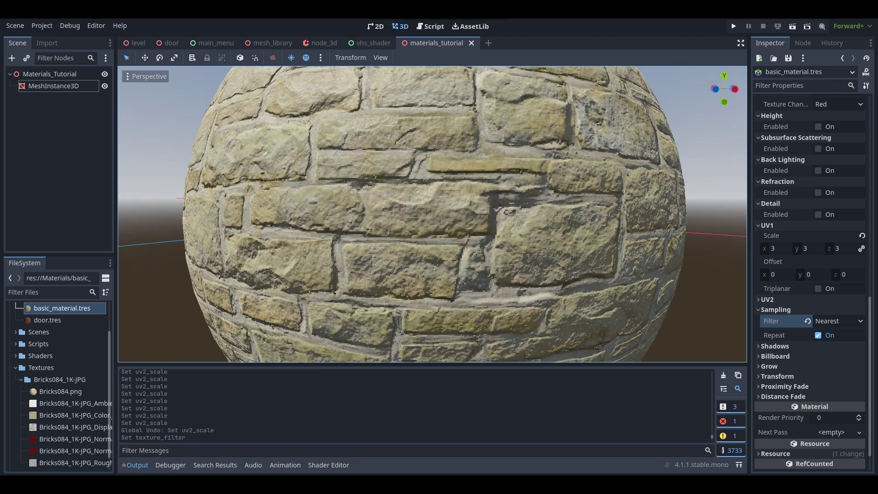
# Set the texture filter to Linear and view the bricks from different distances.
pyautogui.click(826, 320)
pyautogui.click(804, 348)
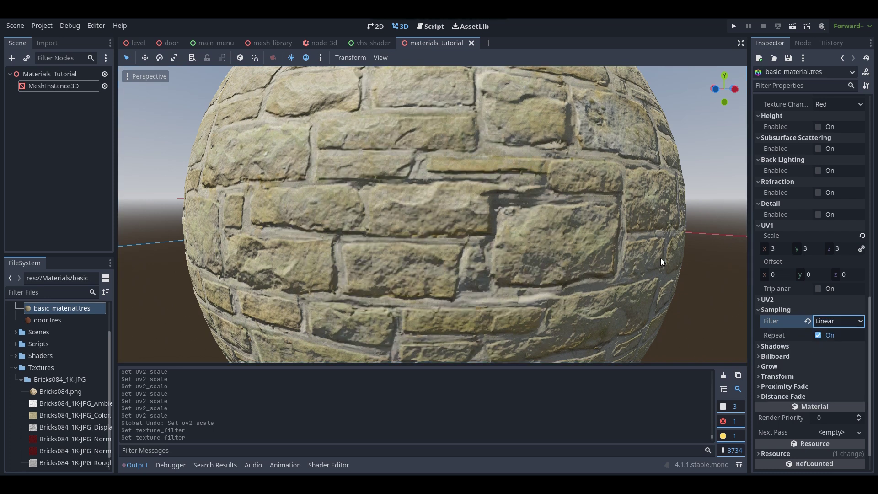
pyautogui.scroll(-5, 432, 214)
pyautogui.scroll(2, 432, 214)
pyautogui.moveTo(432, 214); pyautogui.dragTo(462, 214, button='middle')
pyautogui.scroll(5, 402, 214)
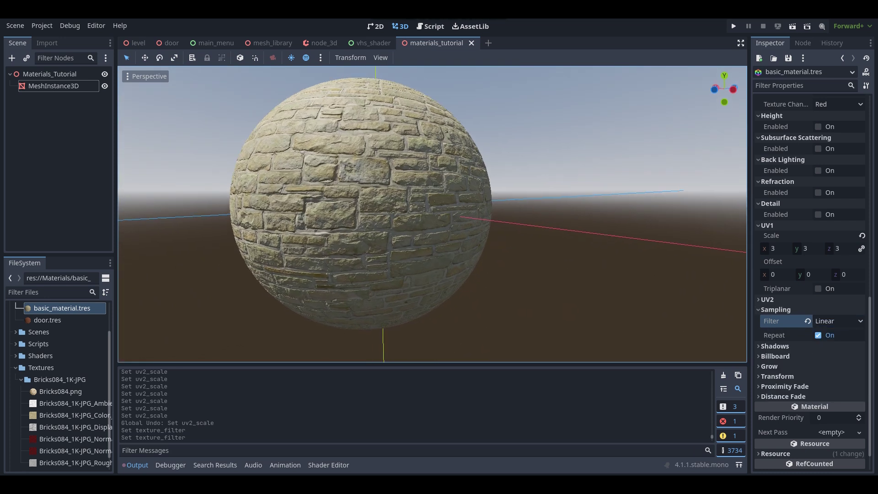
# Examine the Linear-filtered bricks on the sphere from far away, at medium range and up close.
pyautogui.scroll(-5, 432, 214)
pyautogui.scroll(2, 433, 214)
pyautogui.scroll(-2, 432, 214)
pyautogui.moveTo(433, 214); pyautogui.dragTo(442, 235, button='right')
pyautogui.press('s')
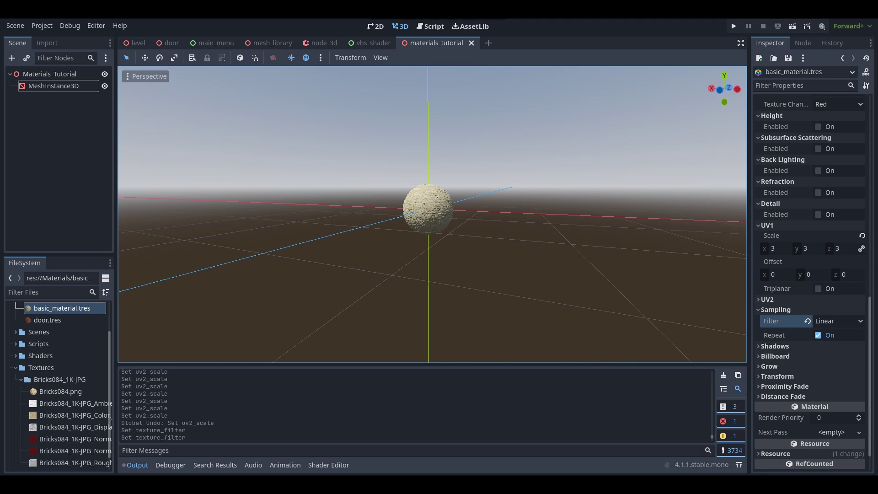
pyautogui.press('w')
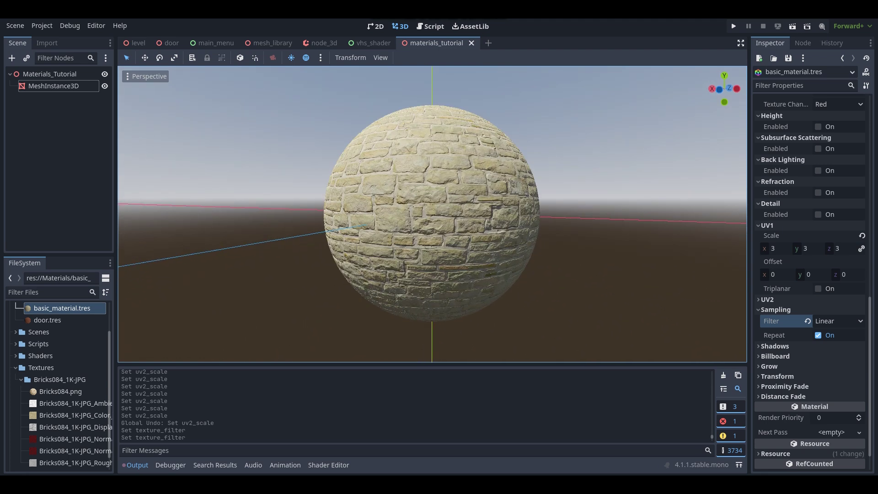
pyautogui.press('s')
pyautogui.press('w')
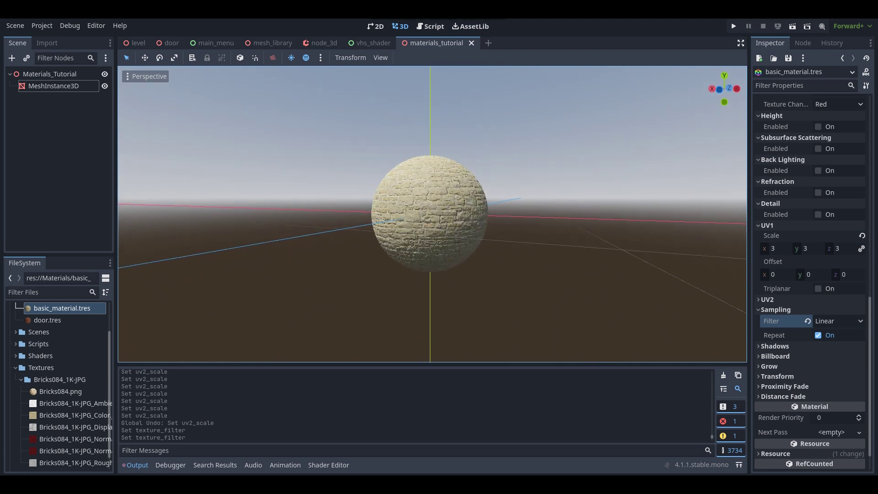
pyautogui.press('s')
pyautogui.press('w')
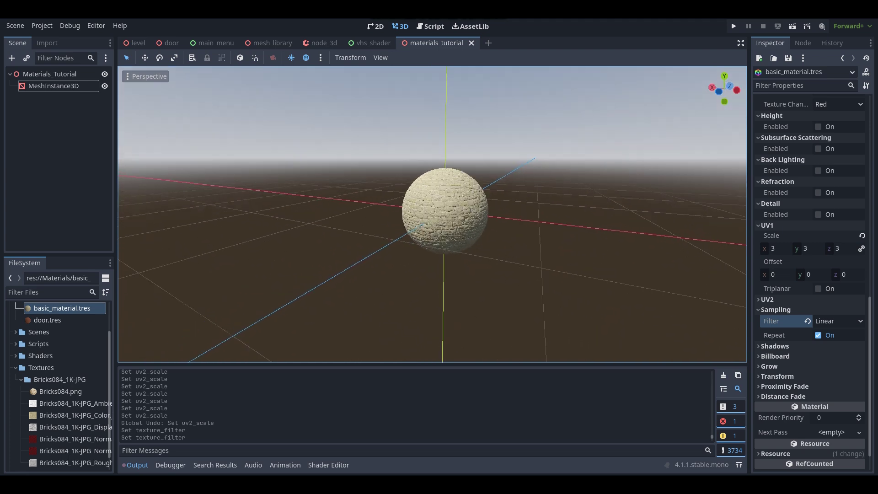
pyautogui.press('w')
pyautogui.press('s')
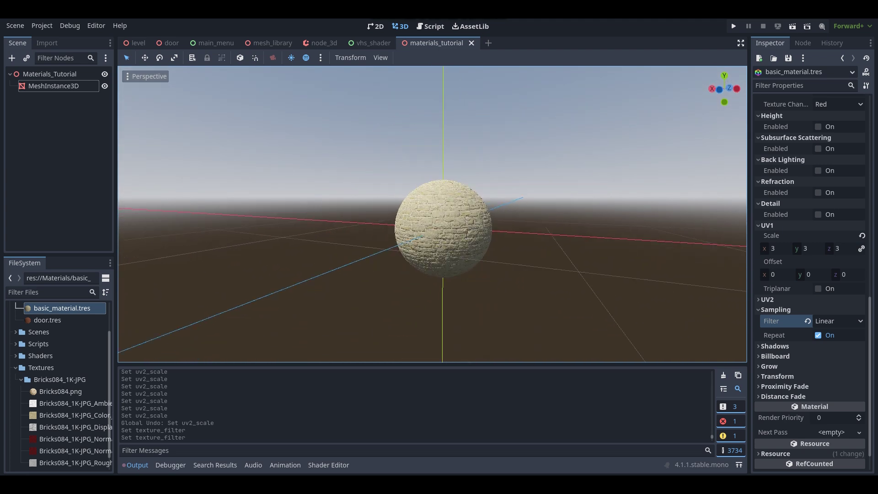
pyautogui.press('w')
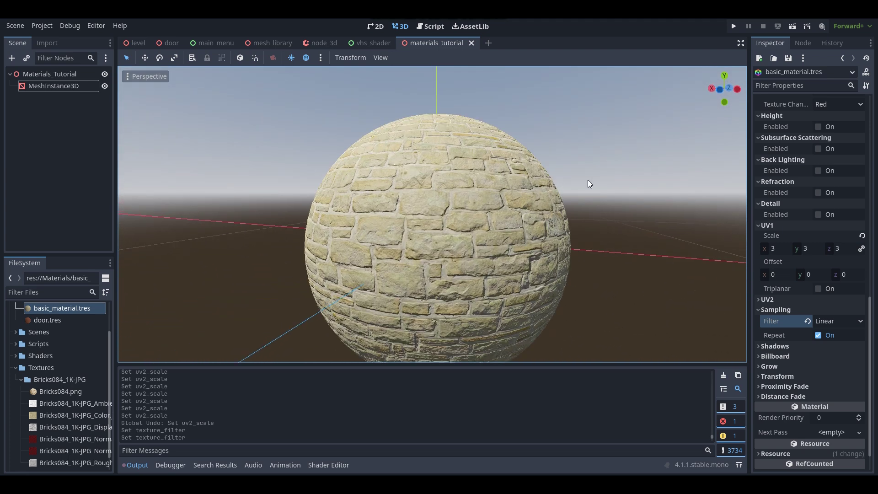
# Set the texture filter to Nearest Mipmap and view the brick sphere from near and far.
pyautogui.click(841, 323)
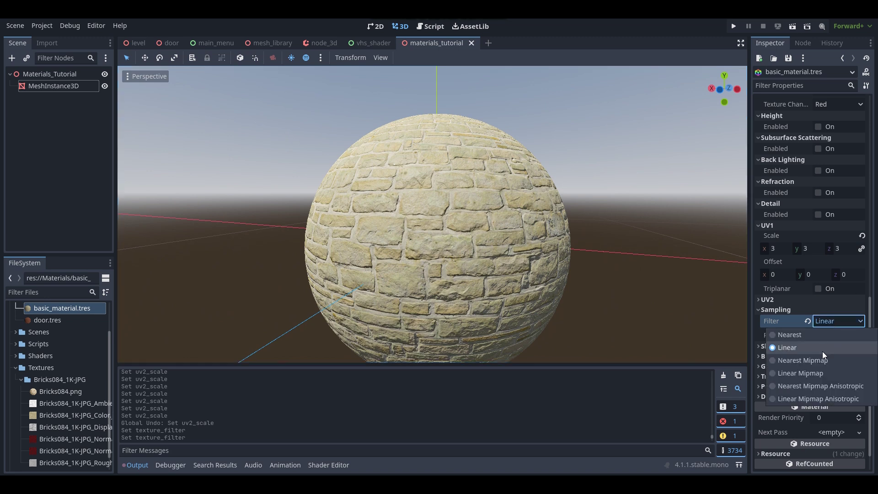
pyautogui.click(819, 360)
pyautogui.moveTo(655, 277); pyautogui.dragTo(654, 276, button='right')
pyautogui.press('w')
pyautogui.press('s')
pyautogui.press('w')
pyautogui.press('s')
pyautogui.press('w')
pyautogui.press('w')
pyautogui.press('s')
pyautogui.press('w')
# Switch the texture filter to Nearest for comparison, then return it to Nearest Mipmap.
pyautogui.click(844, 322)
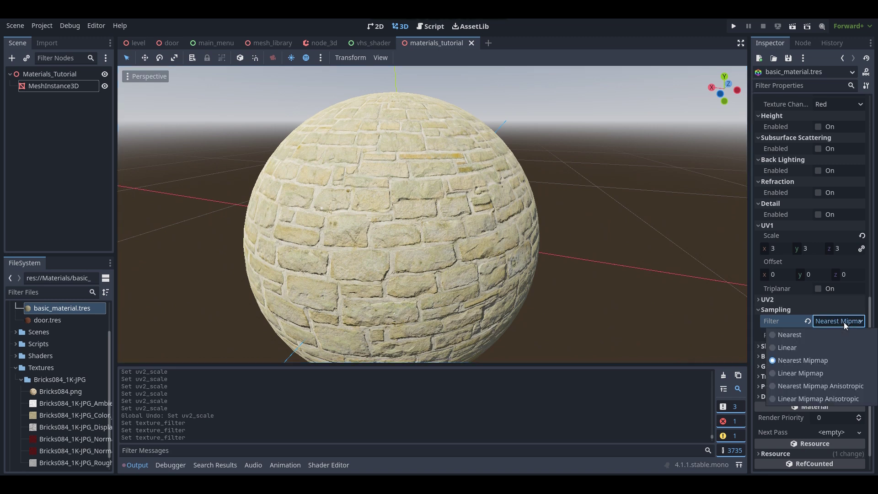
pyautogui.click(821, 334)
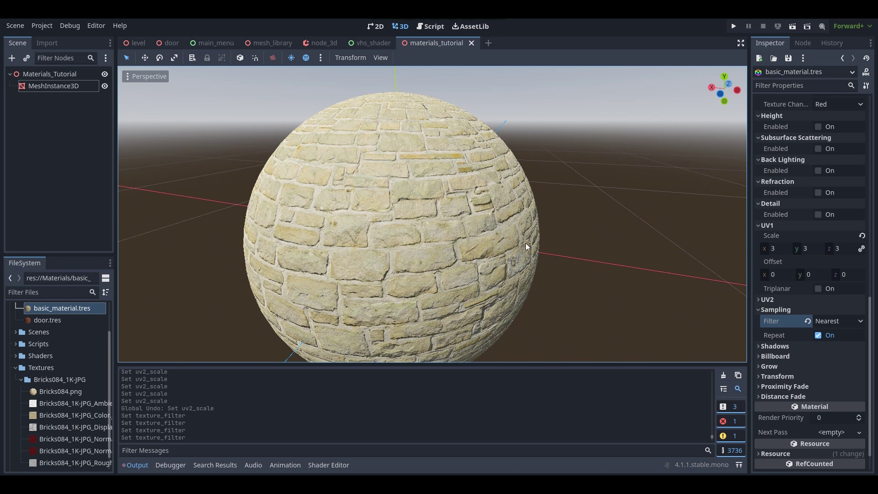
pyautogui.click(849, 320)
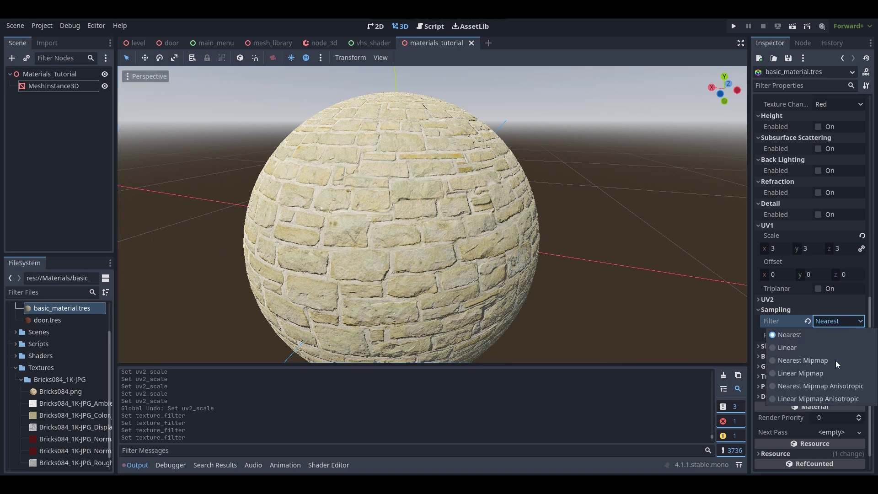
pyautogui.click(835, 363)
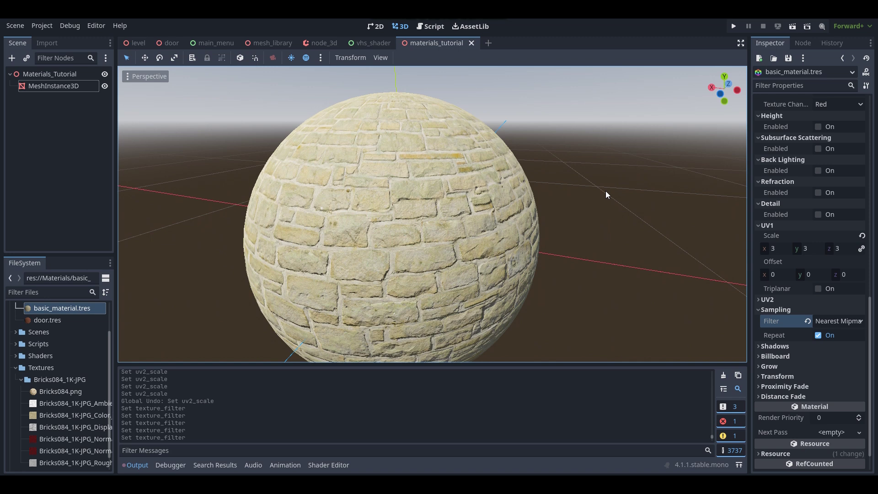
# Examine the Nearest Mipmap bricks around the sphere from several angles and distances.
pyautogui.moveTo(605, 191); pyautogui.dragTo(586, 199, button='middle')
pyautogui.scroll(-4, 585, 199)
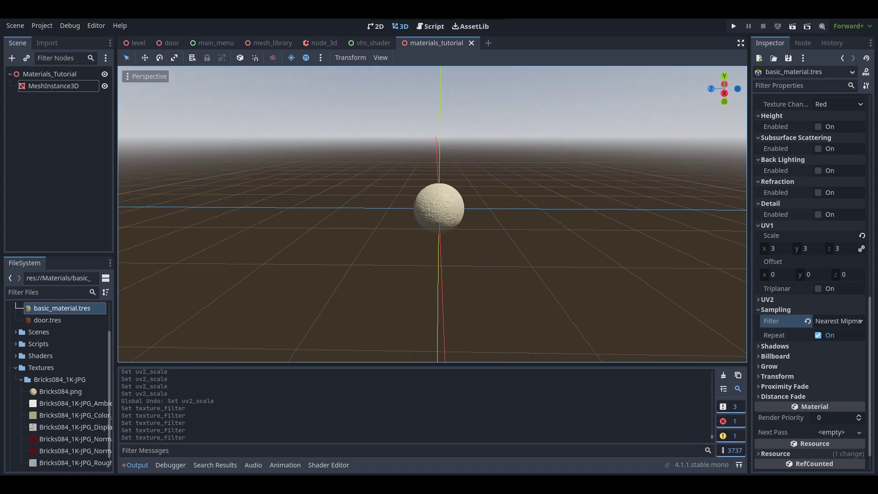
pyautogui.scroll(5, 585, 200)
pyautogui.scroll(-3, 586, 200)
pyautogui.scroll(2, 567, 201)
pyautogui.moveTo(585, 199)
pyautogui.mouseDown(button='middle')
pyautogui.moveTo(567, 201)
pyautogui.moveTo(581, 213)
pyautogui.mouseUp(button='middle')
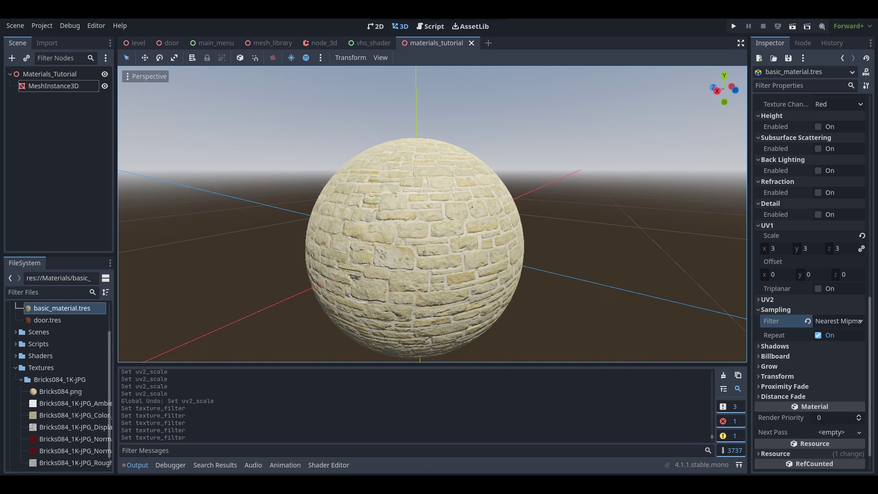
pyautogui.press('d')
pyautogui.moveTo(581, 214); pyautogui.dragTo(531, 223, button='right')
pyautogui.moveTo(457, 229); pyautogui.dragTo(484, 228, button='middle')
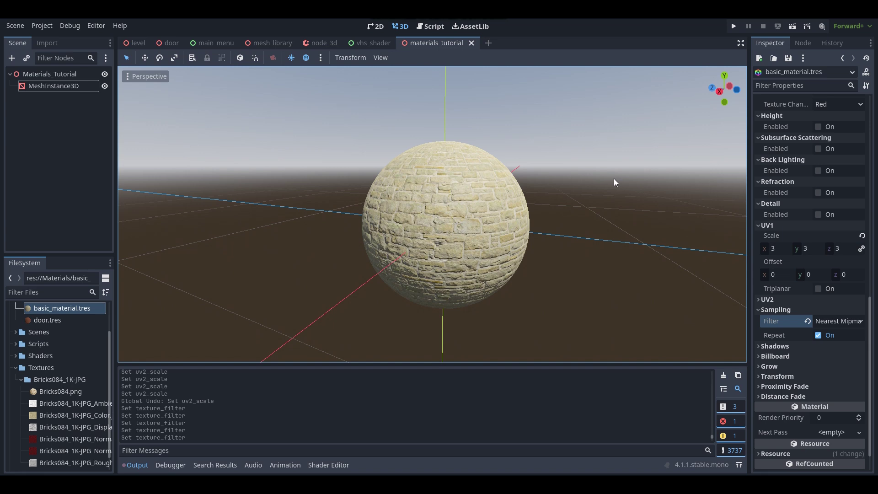
pyautogui.moveTo(614, 179); pyautogui.dragTo(614, 182, button='right')
pyautogui.press('d')
pyautogui.press('w')
pyautogui.press('f')
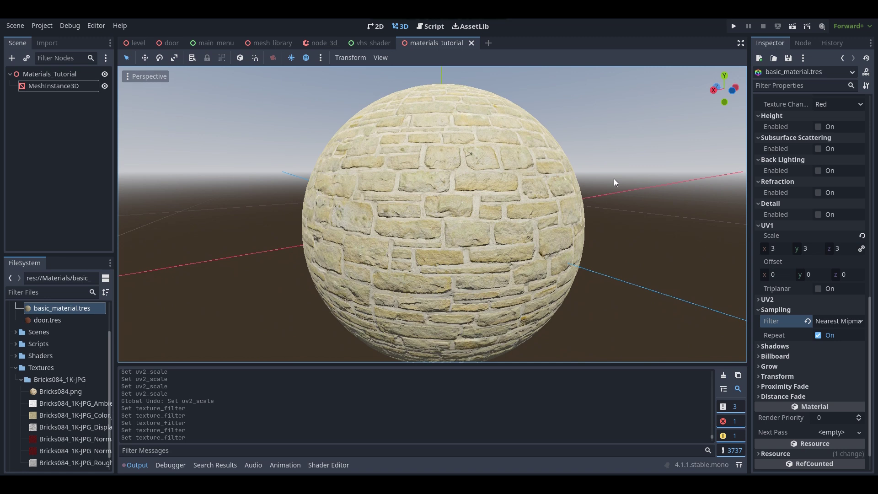
# Set the texture filter to Linear Mipmap and view the bricks at varying distances and from above.
pyautogui.click(828, 321)
pyautogui.click(805, 374)
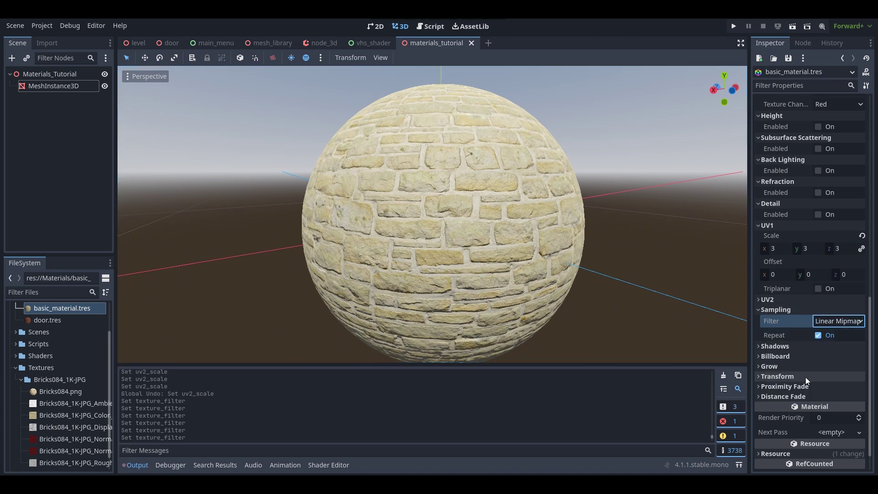
pyautogui.moveTo(564, 240)
pyautogui.mouseDown(button='right')
pyautogui.moveTo(566, 233)
pyautogui.moveTo(565, 245)
pyautogui.mouseUp(button='right')
pyautogui.press('w')
pyautogui.press('s')
pyautogui.press('w')
pyautogui.press('s')
pyautogui.press('s')
# Switch the texture filter to Linear for comparison, then return it to Linear Mipmap.
pyautogui.click(839, 316)
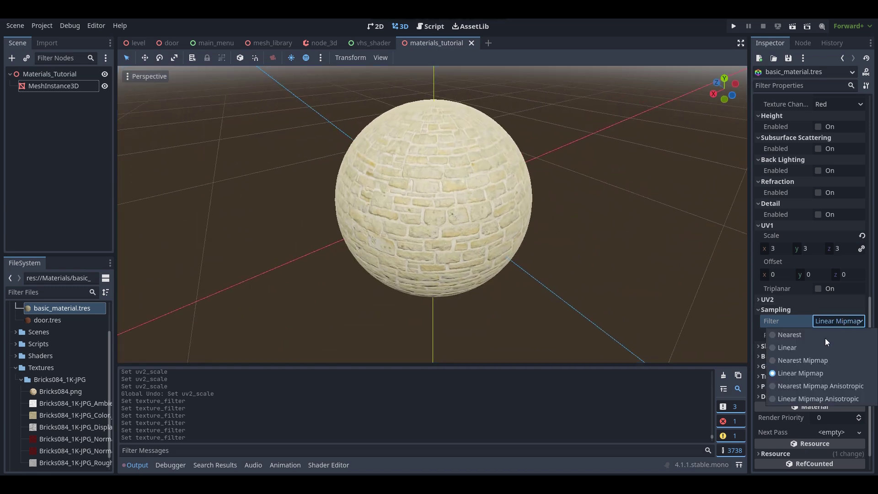
pyautogui.click(818, 348)
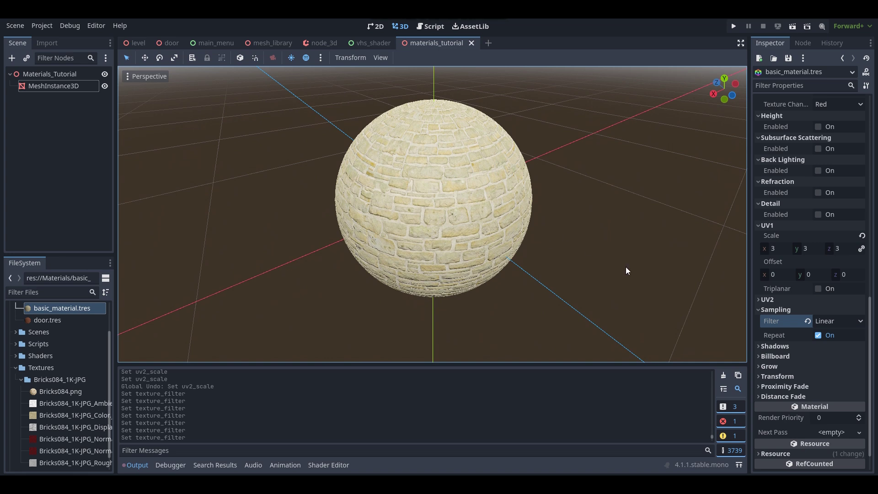
pyautogui.click(836, 320)
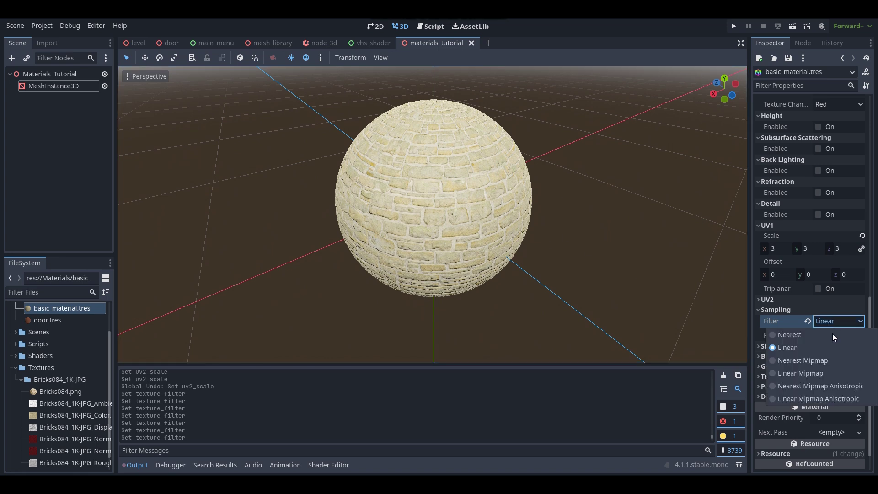
pyautogui.click(817, 373)
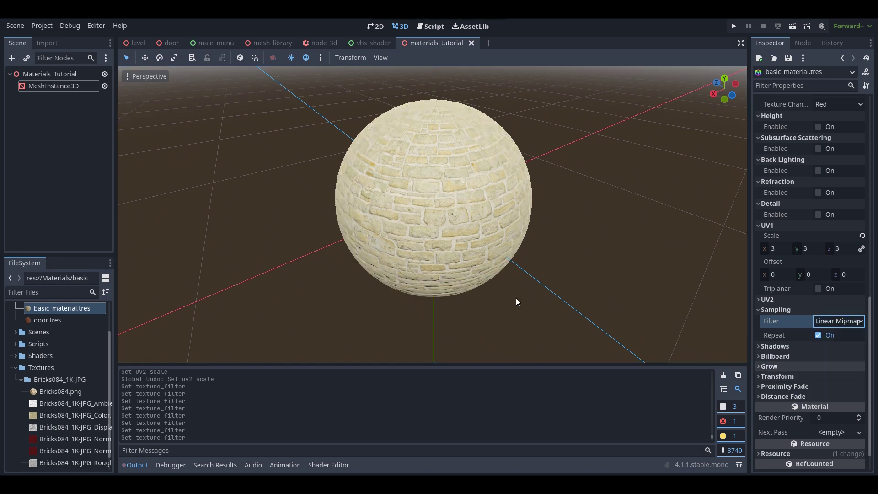
# Examine how the Linear Mipmap bricks look at different distances and from lower viewing angles.
pyautogui.scroll(5, 451, 277)
pyautogui.scroll(-6, 451, 277)
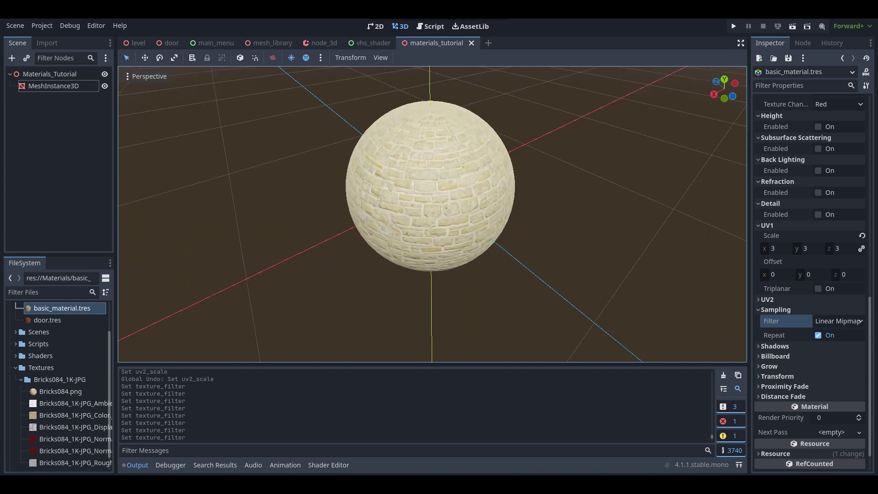
pyautogui.moveTo(451, 277); pyautogui.dragTo(540, 256, button='middle')
pyautogui.scroll(4, 539, 280)
pyautogui.scroll(-3, 540, 280)
pyautogui.scroll(-5, 432, 214)
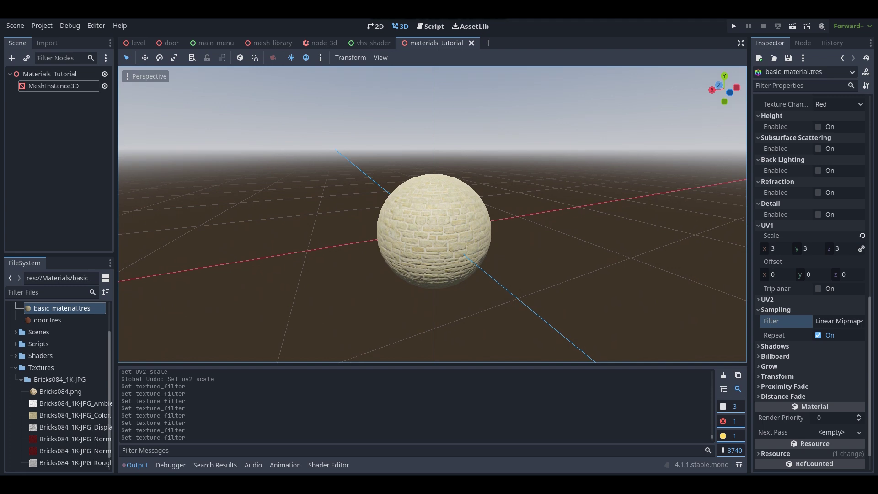
pyautogui.scroll(1, 433, 213)
pyautogui.scroll(5, 432, 214)
pyautogui.scroll(-5, 432, 213)
pyautogui.scroll(6, 432, 214)
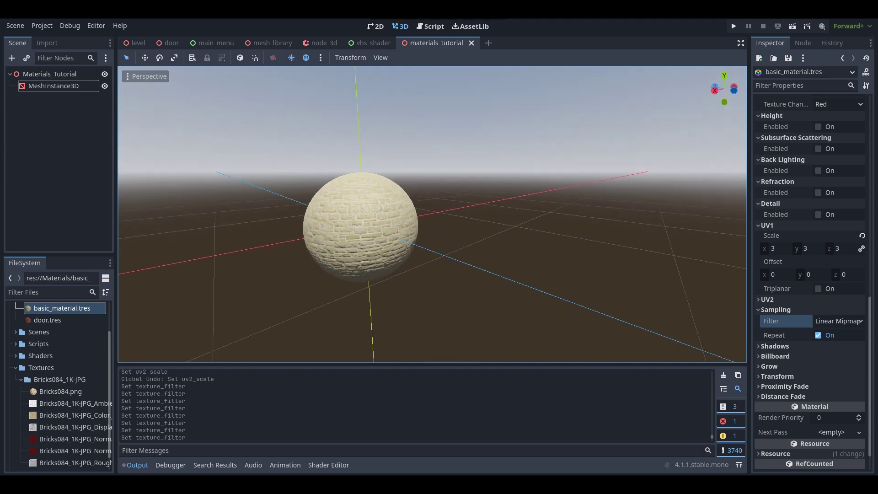
pyautogui.moveTo(432, 213); pyautogui.dragTo(441, 208, button='middle')
pyautogui.scroll(-5, 432, 213)
pyautogui.scroll(5, 441, 208)
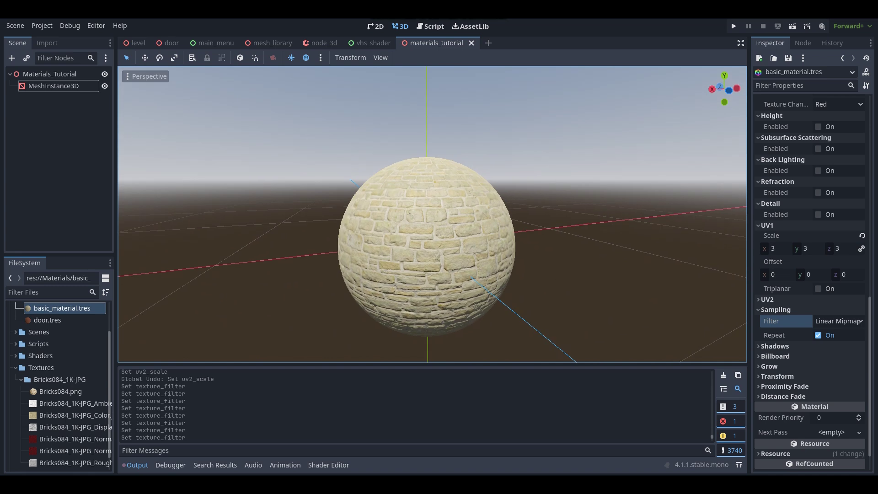
# Set the texture filter to Nearest Mipmap Anisotropic and view the bricks up close and farther away.
pyautogui.click(835, 322)
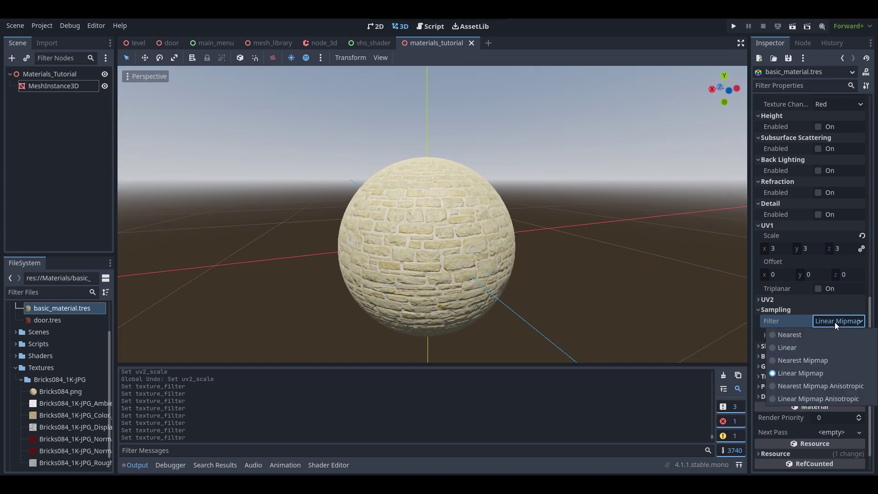
pyautogui.click(825, 389)
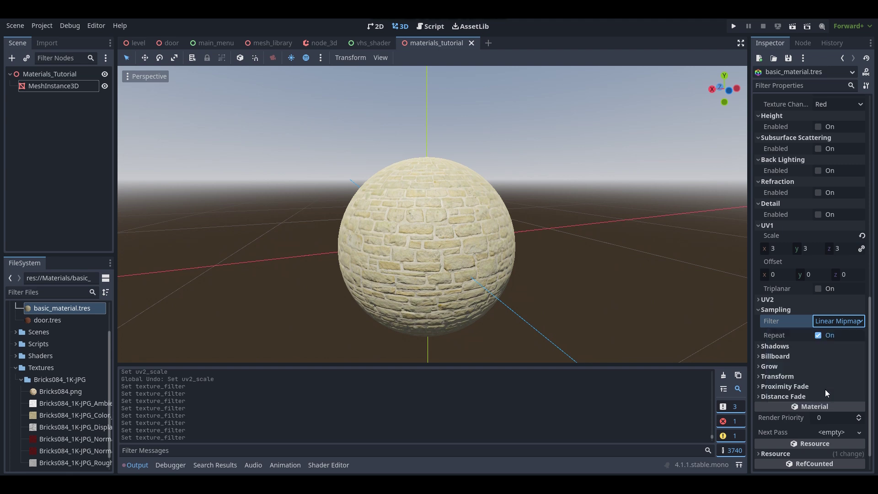
pyautogui.scroll(5, 432, 215)
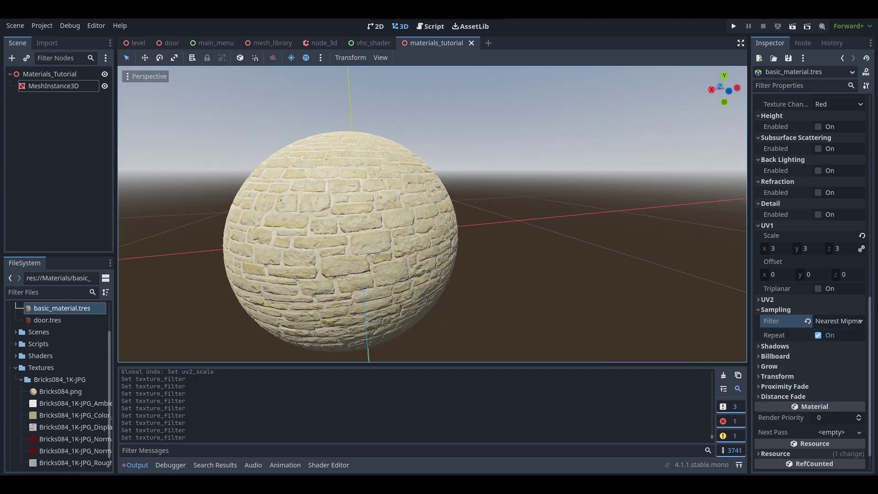
pyautogui.scroll(-5, 432, 215)
pyautogui.scroll(-3, 522, 233)
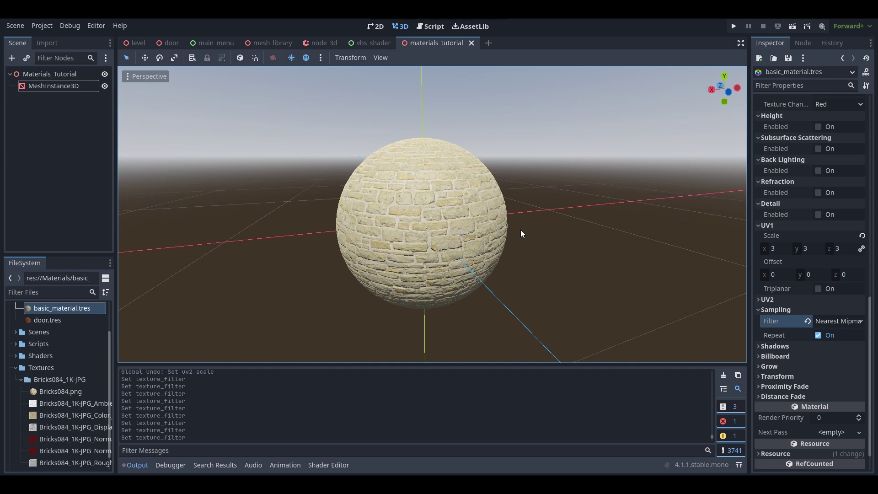
# Compare against the Nearest Mipmap filter, then restore Nearest Mipmap Anisotropic.
pyautogui.click(830, 321)
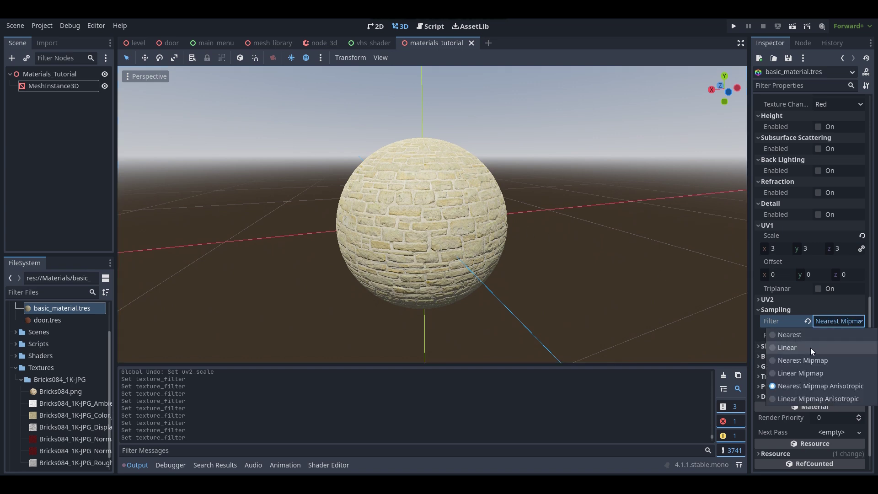
pyautogui.click(808, 362)
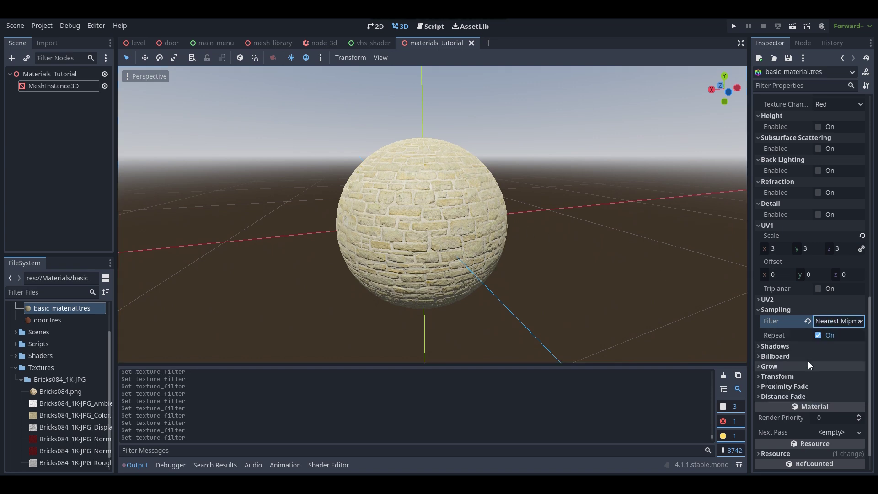
pyautogui.click(835, 321)
pyautogui.click(833, 385)
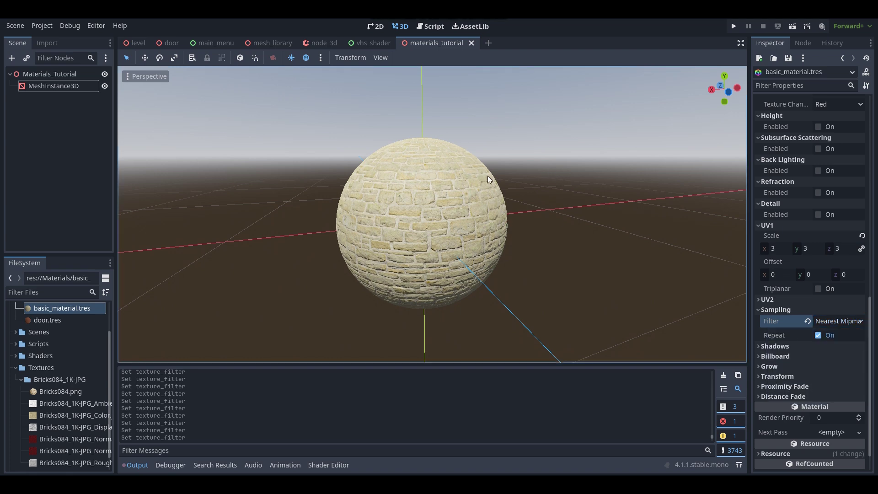
# Compare against the plain Nearest filter, restore Nearest Mipmap Anisotropic, and view the sphere from different distances.
pyautogui.click(825, 318)
pyautogui.click(811, 339)
pyautogui.click(838, 322)
pyautogui.click(839, 384)
pyautogui.scroll(3, 575, 216)
pyautogui.scroll(-5, 575, 216)
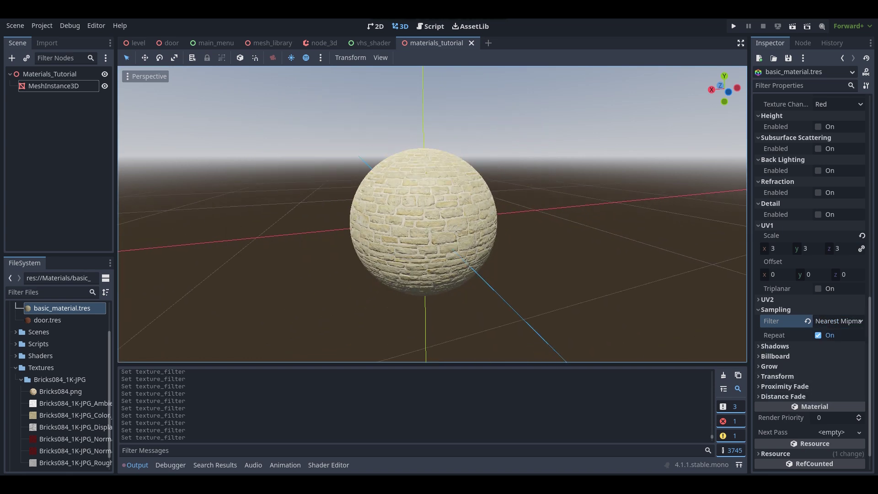
pyautogui.keyDown('shift'); pyautogui.moveTo(593, 218); pyautogui.dragTo(574, 221, button='middle'); pyautogui.keyUp('shift')
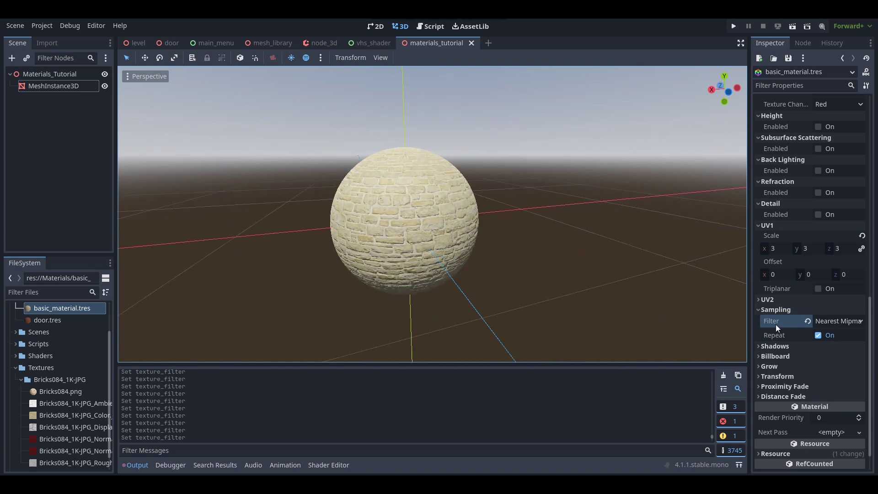
# Set the texture filter to Linear Mipmap Anisotropic and view the bricks more closely.
pyautogui.click(843, 320)
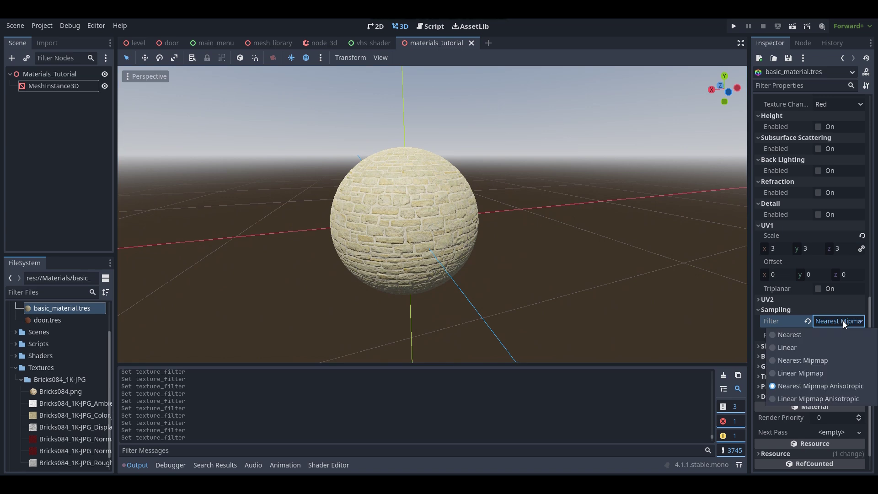
pyautogui.click(820, 397)
pyautogui.scroll(2, 640, 288)
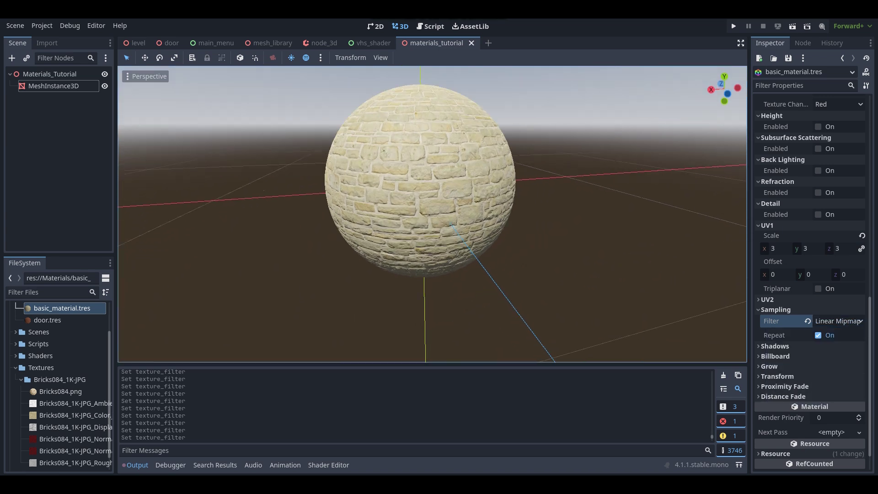
# Review the available texture filter modes while keeping Linear Mipmap Anisotropic selected.
pyautogui.moveTo(640, 287); pyautogui.dragTo(640, 274, button='middle')
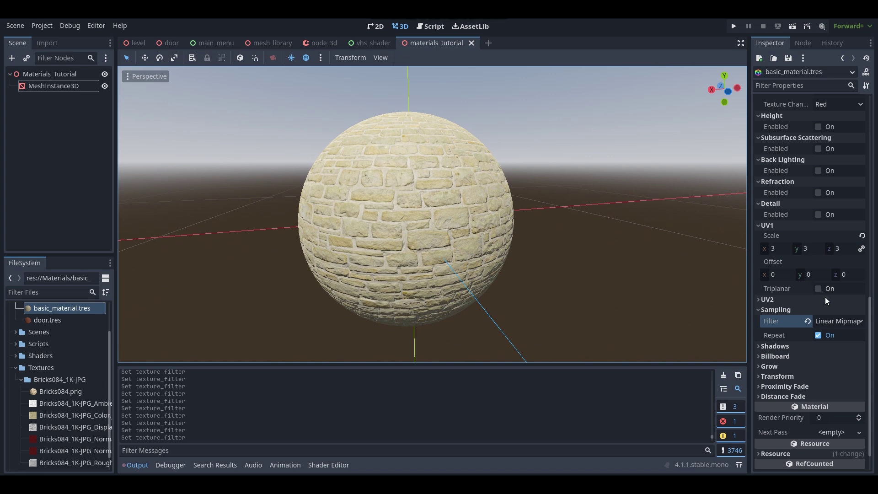
pyautogui.click(825, 320)
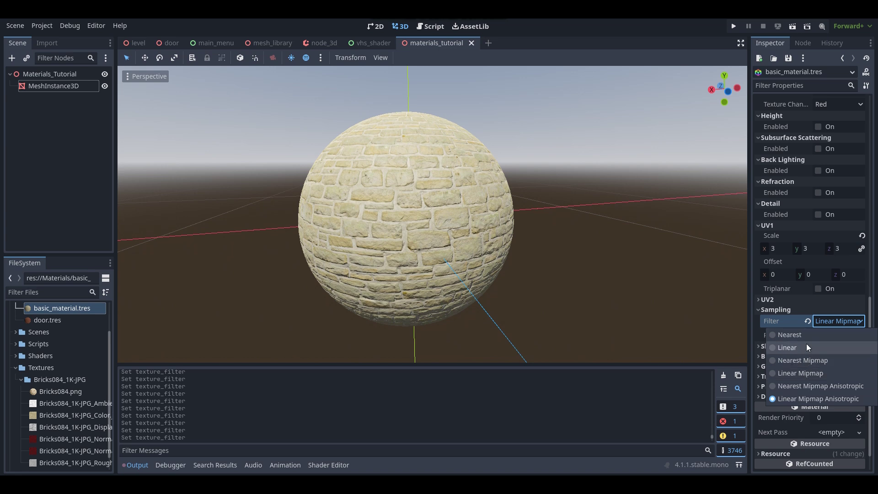
pyautogui.click(844, 321)
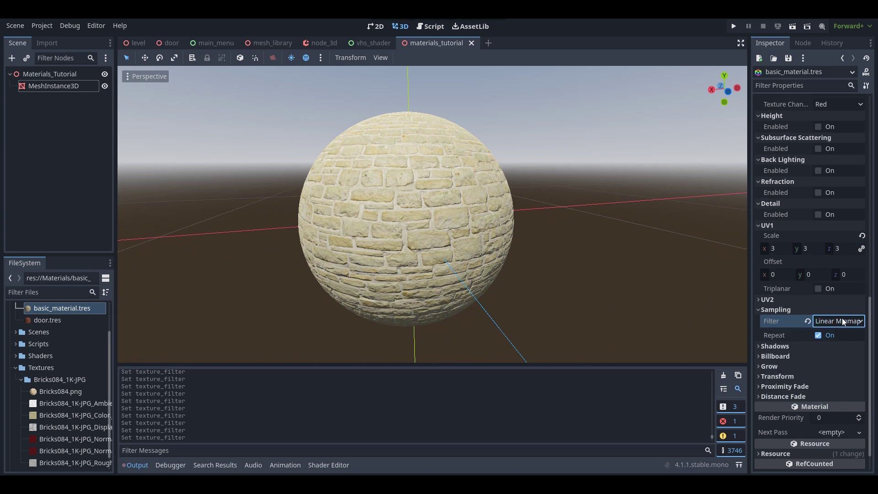
pyautogui.click(840, 320)
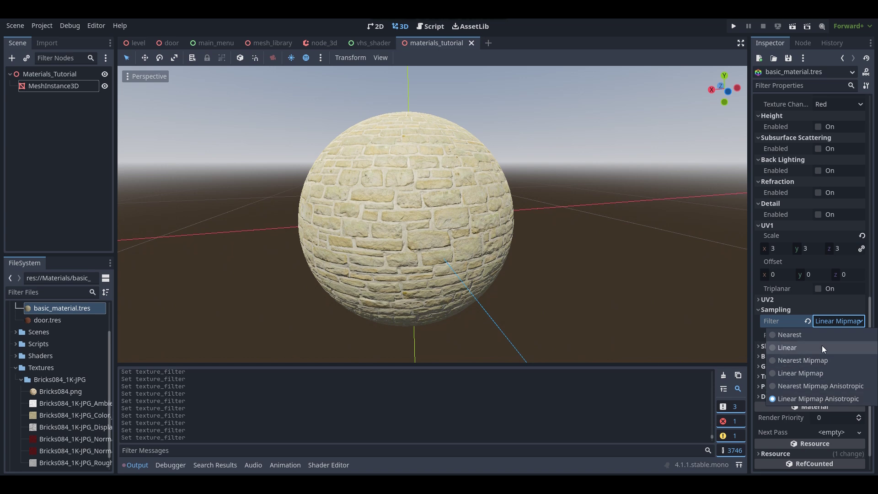
pyautogui.click(830, 322)
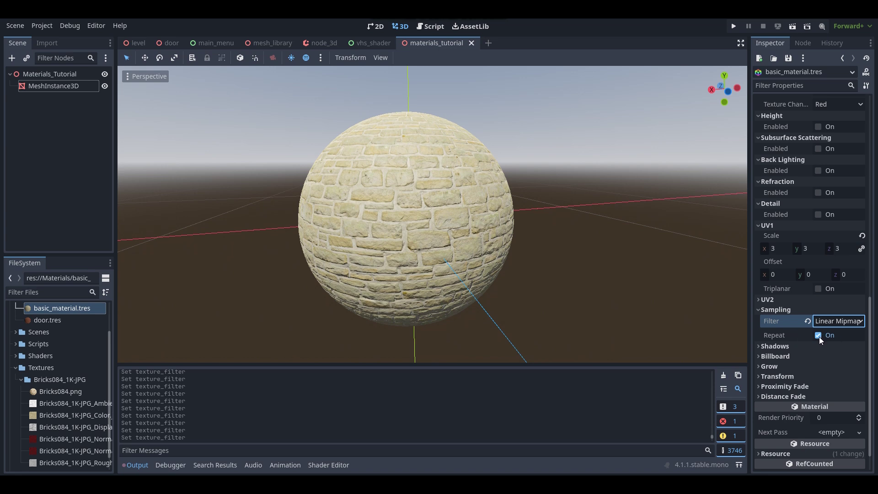
# Show the material's shadow settings and view the brick sphere from another side and farther away.
pyautogui.click(795, 346)
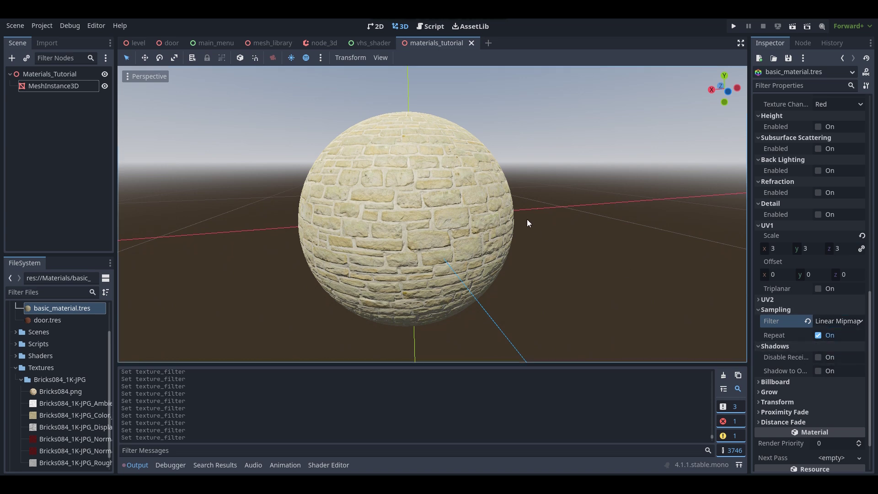
pyautogui.press('s')
pyautogui.moveTo(528, 221); pyautogui.dragTo(437, 240, button='right')
pyautogui.press('d')
pyautogui.press('w')
pyautogui.press('s')
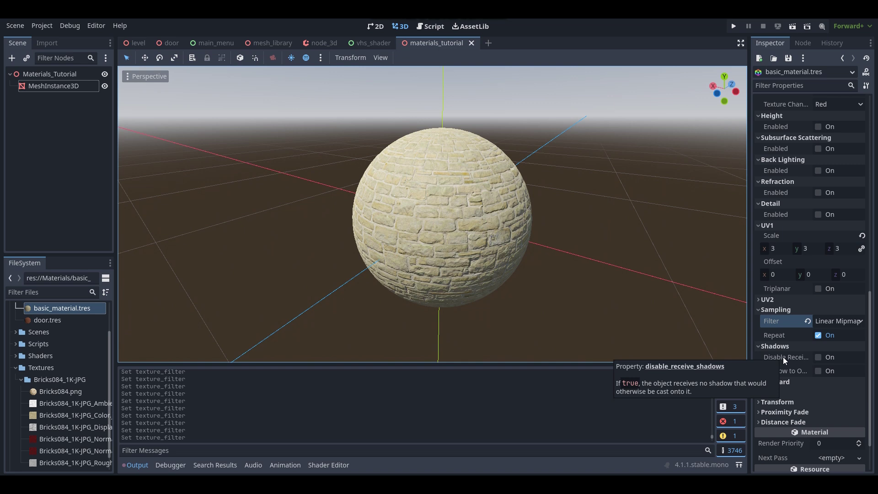
pyautogui.press('s')
pyautogui.moveTo(564, 210); pyautogui.dragTo(560, 213, button='right')
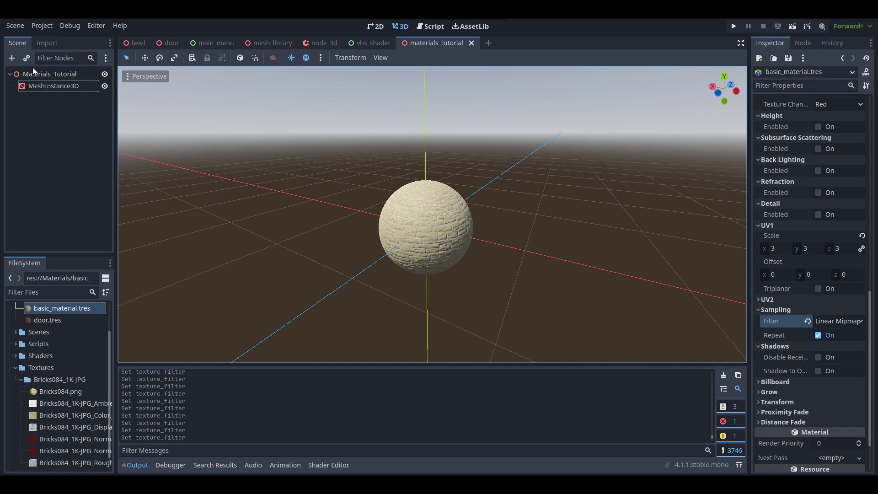
# Duplicate the brick sphere and move the copy up and away so it casts a shadow on the original.
pyautogui.click(42, 75)
pyautogui.click(47, 83)
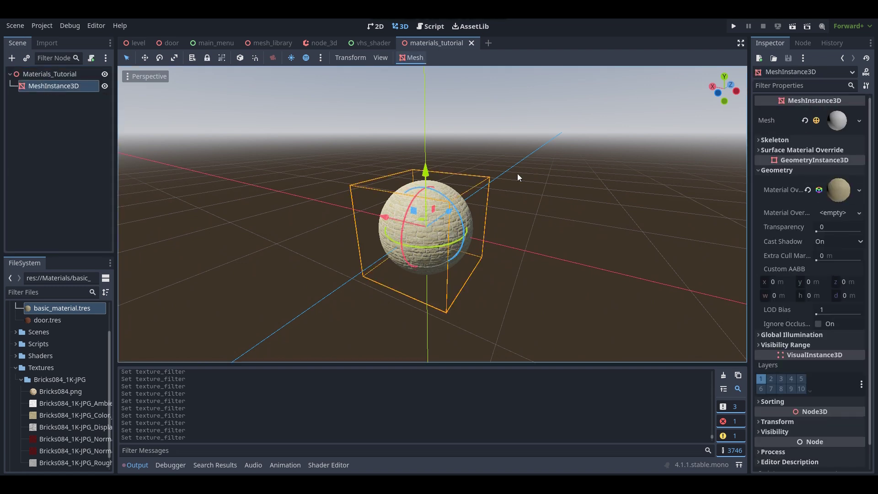
pyautogui.hotkey('ctrl', 'd')
pyautogui.moveTo(450, 183); pyautogui.dragTo(381, 185)
pyautogui.moveTo(312, 174); pyautogui.dragTo(292, 67)
pyautogui.scroll(6, 475, 165)
pyautogui.moveTo(485, 171); pyautogui.dragTo(458, 206, button='middle')
pyautogui.click(458, 206)
pyautogui.scroll(2, 503, 215)
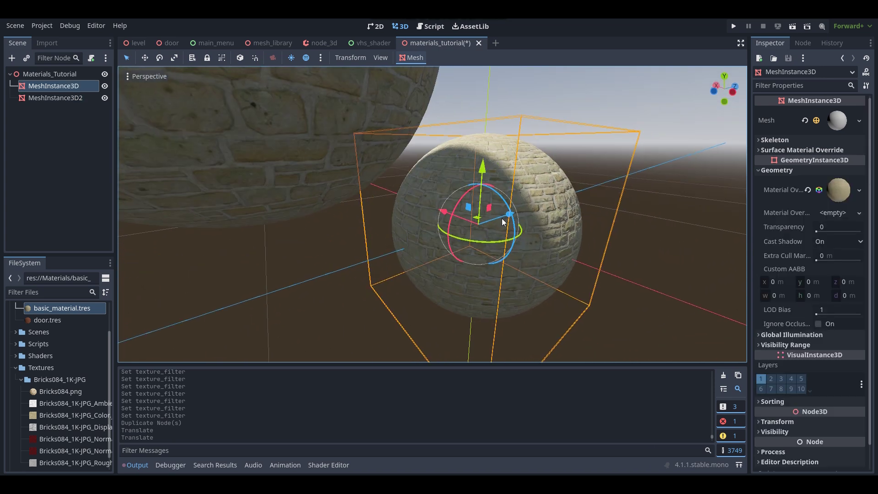
pyautogui.scroll(-2, 283, 283)
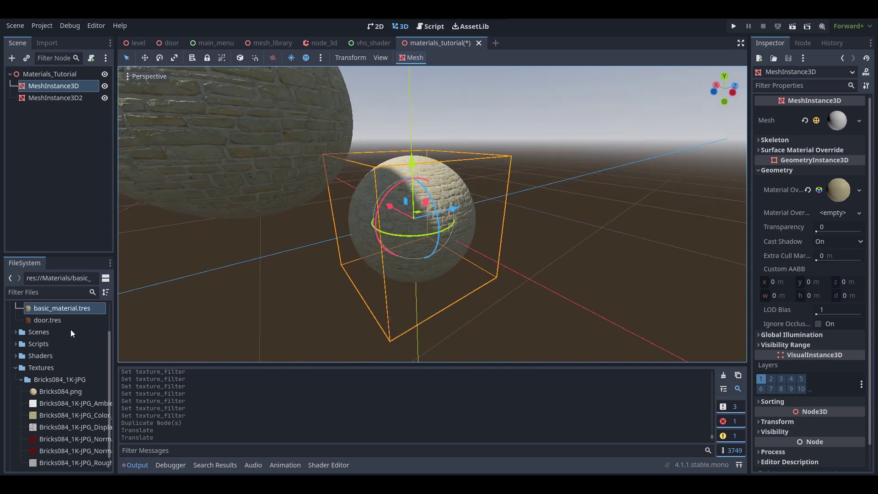
# Try disabling received shadows in basic_material.tres, view the shaded sphere, and switch the option off again.
pyautogui.click(75, 309)
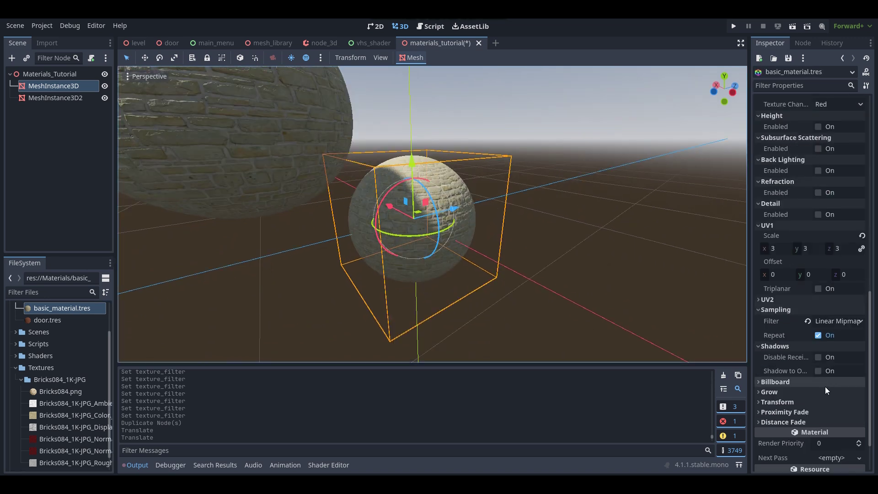
pyautogui.click(818, 356)
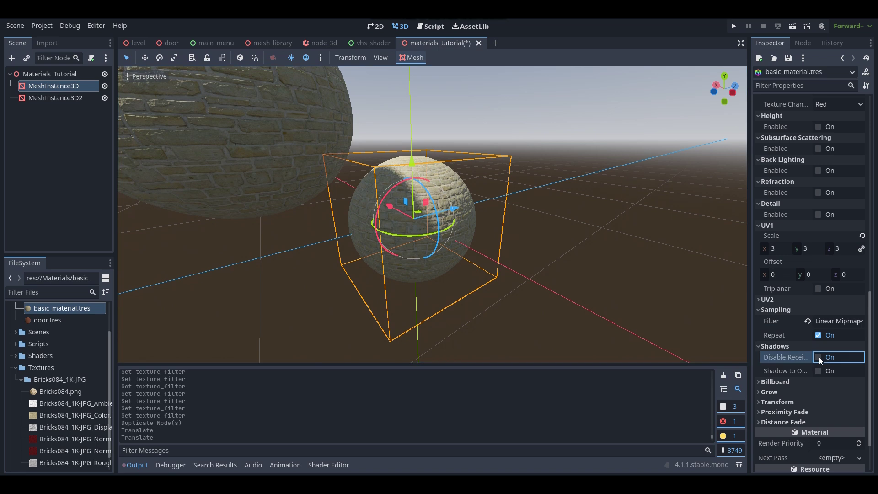
pyautogui.moveTo(531, 281); pyautogui.dragTo(487, 266, button='right')
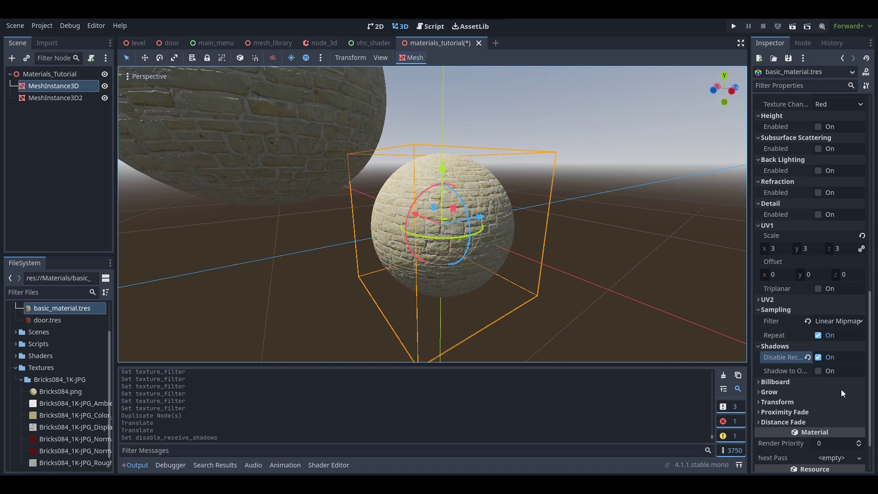
pyautogui.click(819, 357)
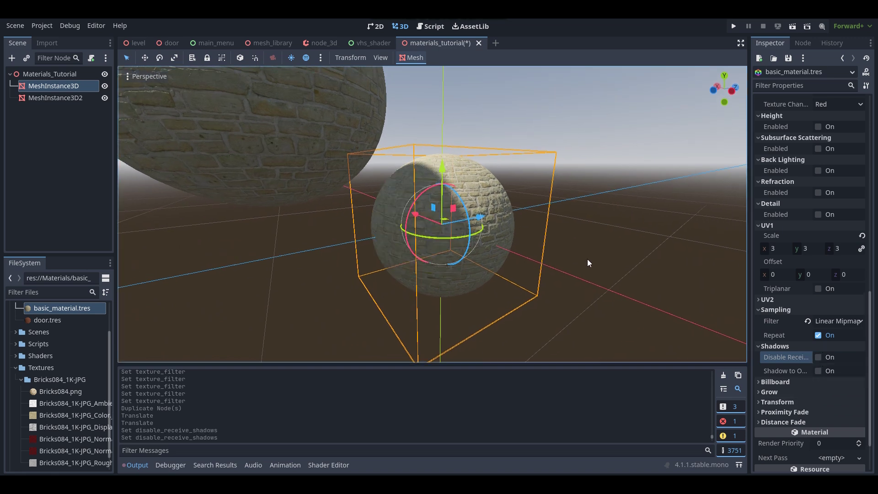
# Try the Shadow to Opacity option, look around the scene, and reset the option to off.
pyautogui.moveTo(587, 258); pyautogui.dragTo(588, 264, button='right')
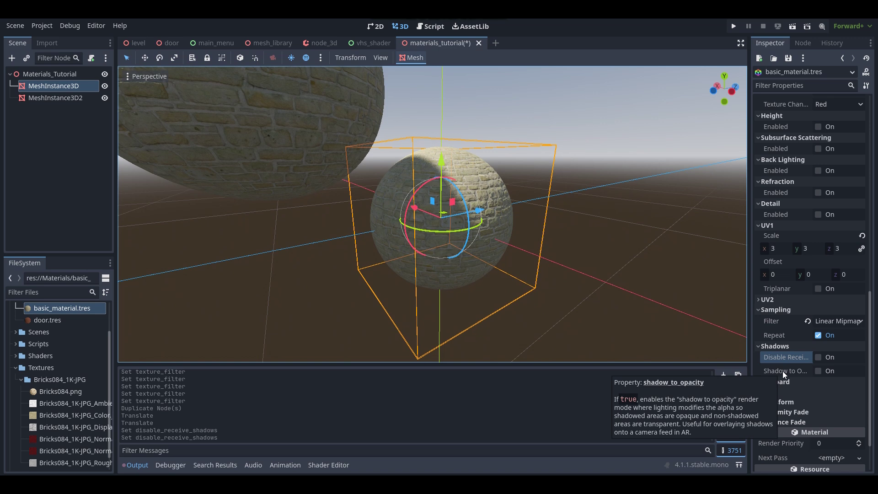
pyautogui.click(817, 374)
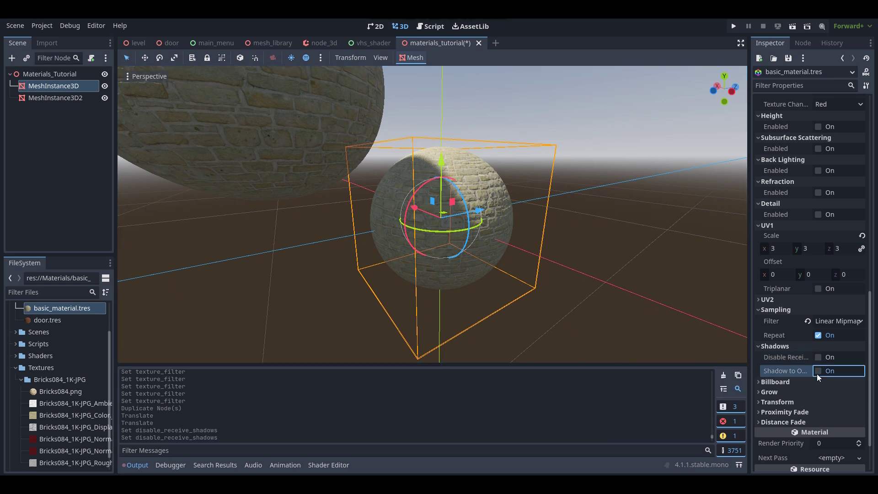
pyautogui.click(817, 374)
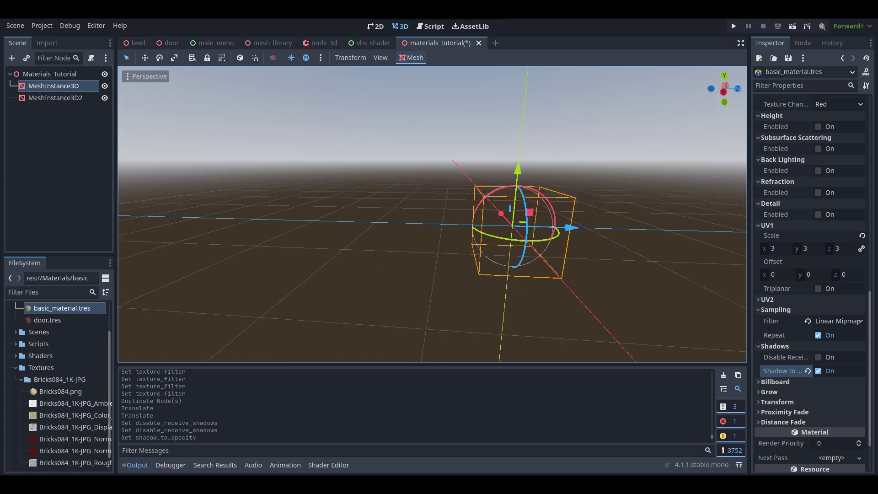
pyautogui.press('s')
pyautogui.moveTo(432, 214); pyautogui.dragTo(471, 208, button='right')
pyautogui.press('w')
pyautogui.click(808, 371)
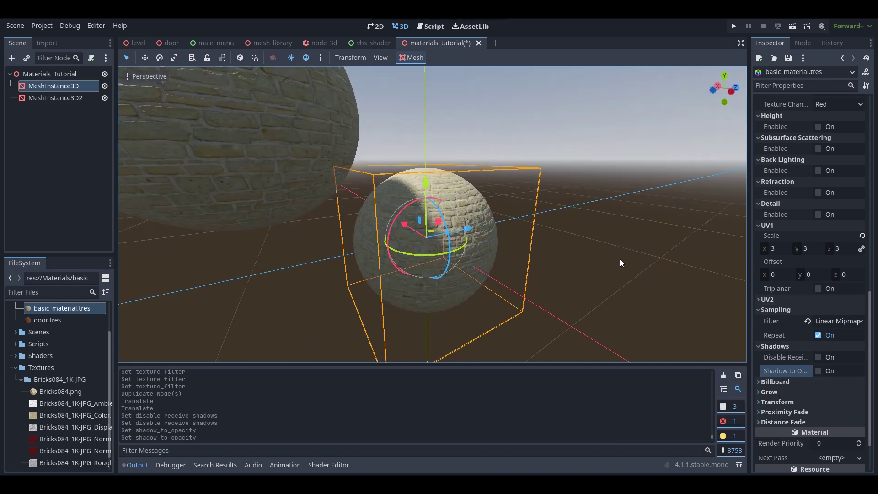
# View the shadowed sphere up close with received shadows disabled, then allow them again.
pyautogui.moveTo(619, 259); pyautogui.dragTo(742, 204, button='right')
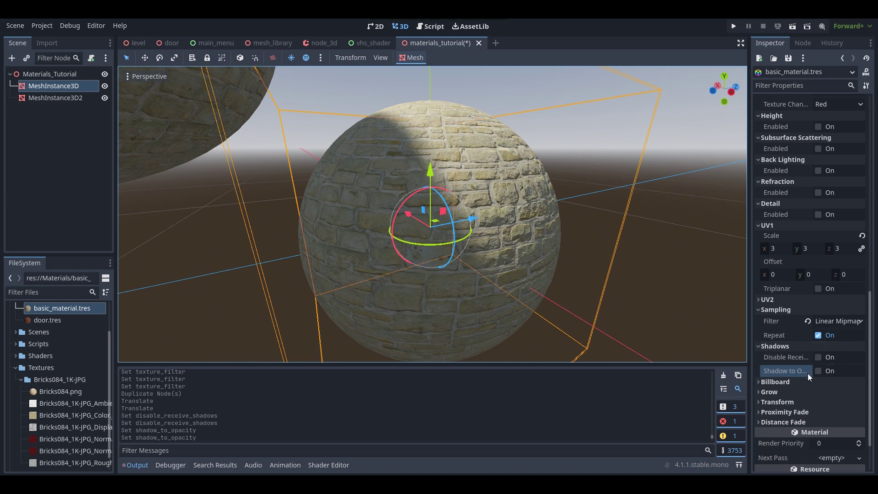
pyautogui.click(817, 358)
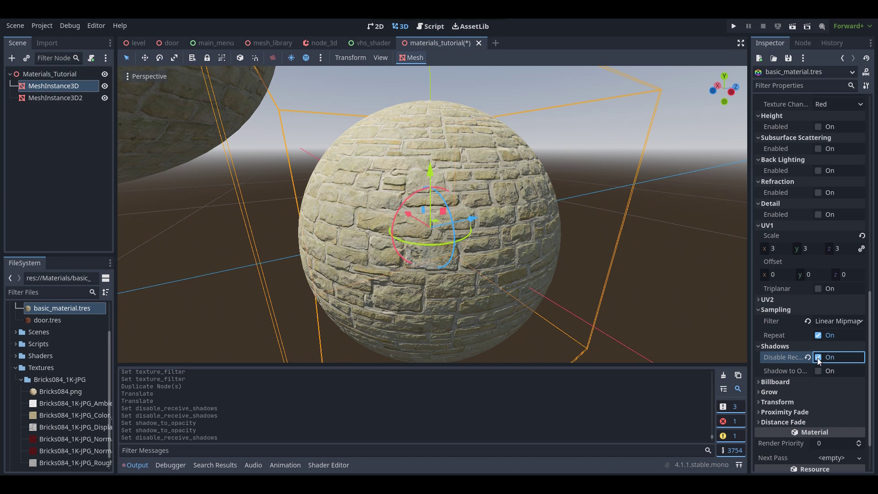
pyautogui.click(818, 357)
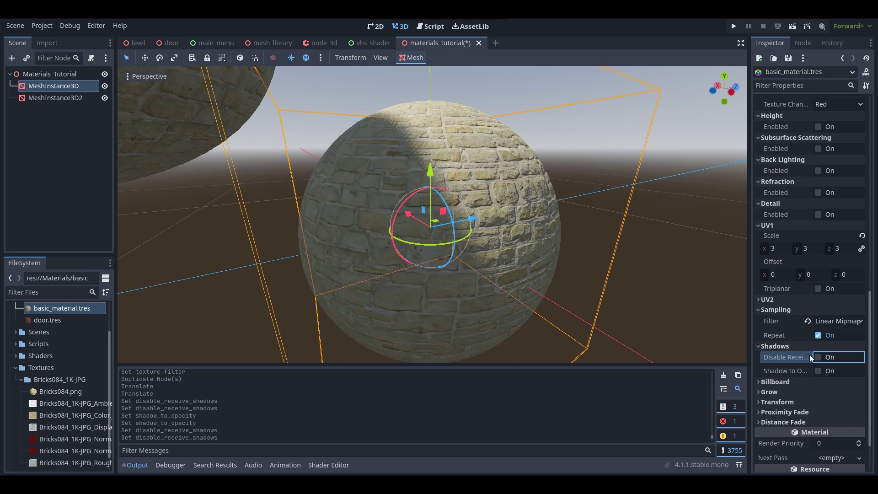
# Set the material's billboard mode to Enabled, comparing it with Disabled, and try Keep Scale before switching it off.
pyautogui.click(798, 348)
pyautogui.click(789, 358)
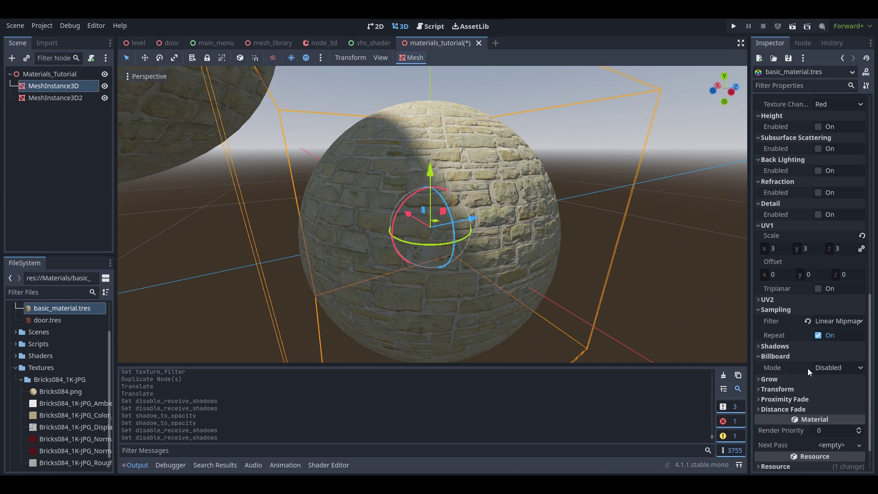
pyautogui.moveTo(808, 369)
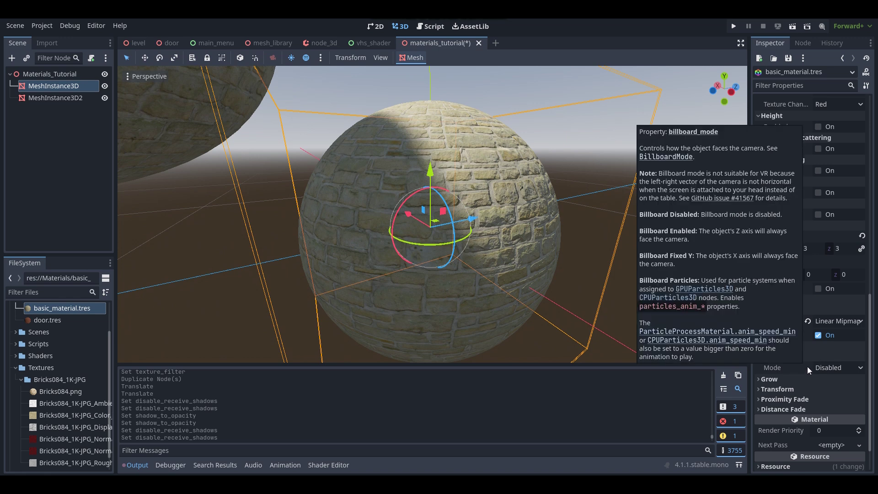
pyautogui.click(822, 367)
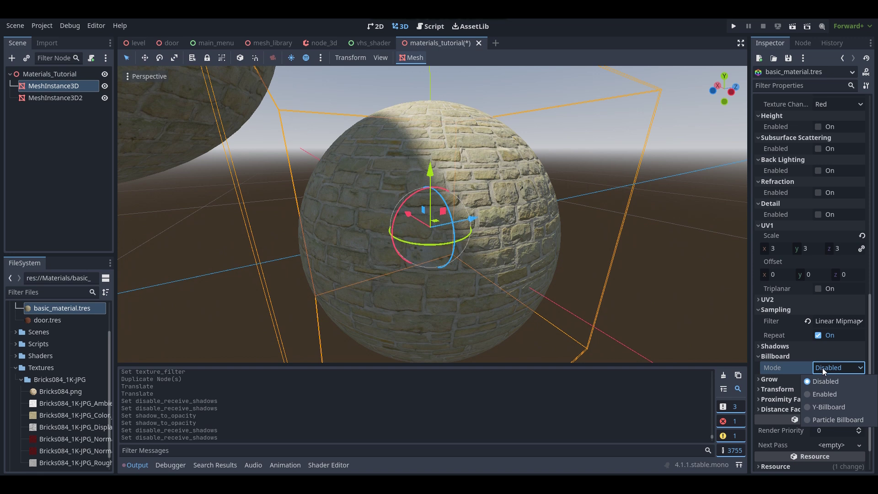
pyautogui.click(821, 394)
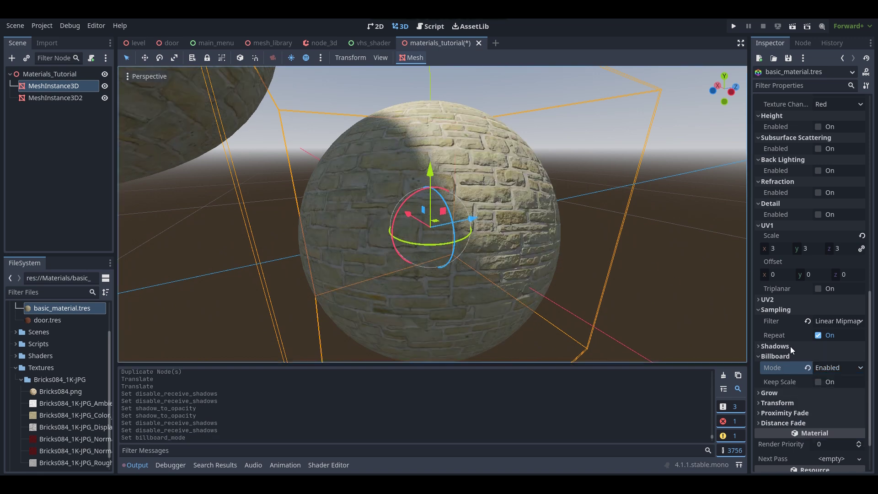
pyautogui.click(808, 368)
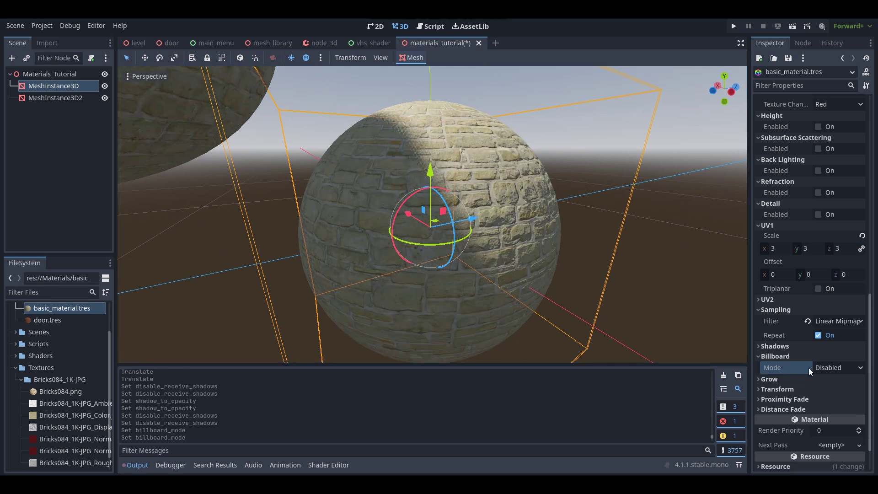
pyautogui.click(830, 366)
pyautogui.click(820, 393)
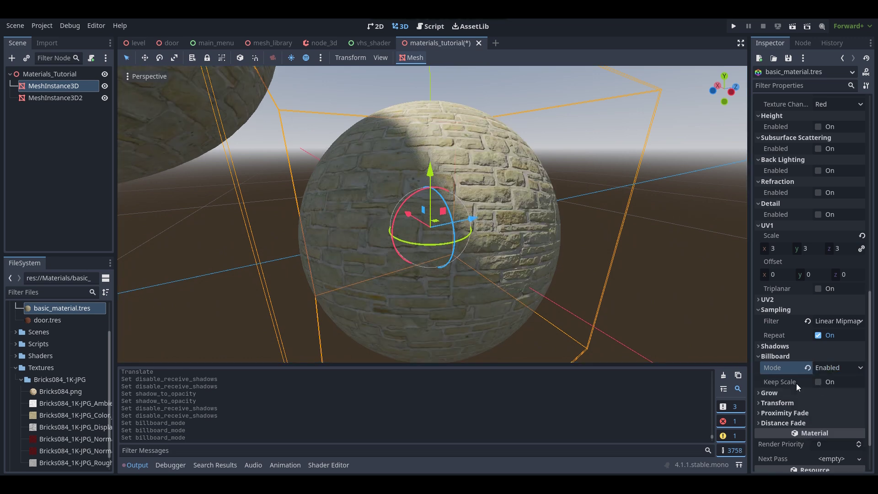
pyautogui.click(817, 382)
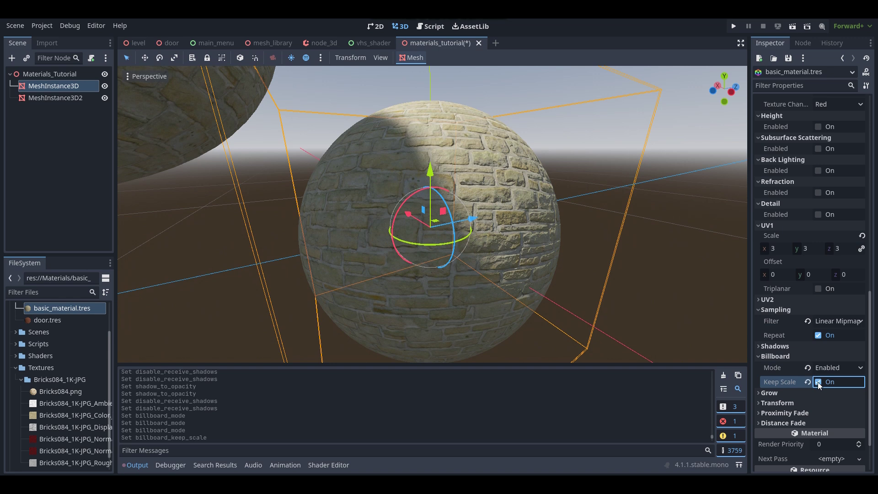
pyautogui.click(818, 382)
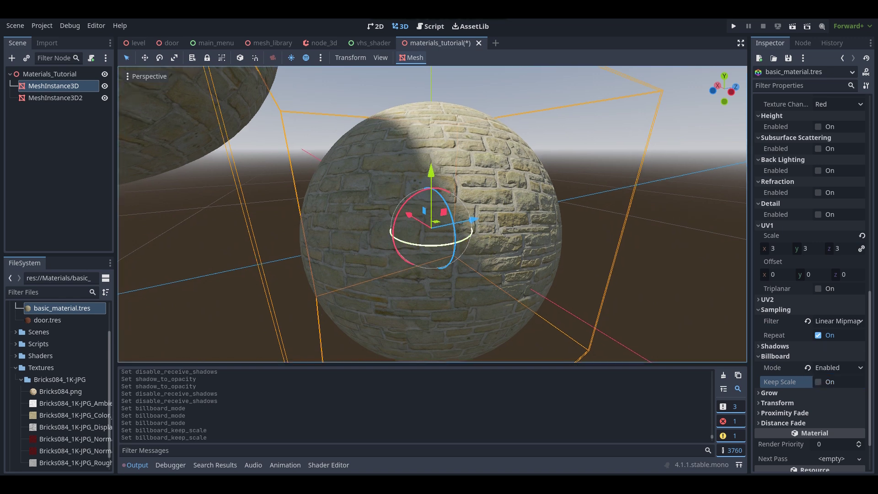
# Examine how the billboarded brick spheres face the camera from different angles and distances, with the sphere deselected.
pyautogui.moveTo(432, 219); pyautogui.dragTo(224, 229, button='right')
pyautogui.press('w')
pyautogui.press('s')
pyautogui.press('w')
pyautogui.press('s')
pyautogui.press('w')
pyautogui.press('s')
pyautogui.press('w')
pyautogui.press('s')
pyautogui.press('w')
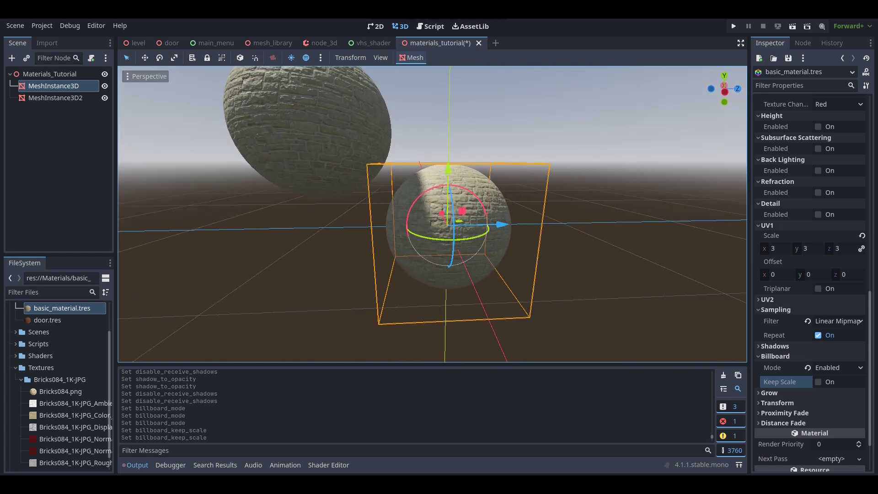
pyautogui.click(569, 171)
pyautogui.press('w')
pyautogui.moveTo(569, 171)
pyautogui.mouseDown(button='right')
pyautogui.moveTo(563, 176)
pyautogui.moveTo(569, 171)
pyautogui.mouseUp(button='right')
pyautogui.press('s')
pyautogui.press('w')
pyautogui.press('s')
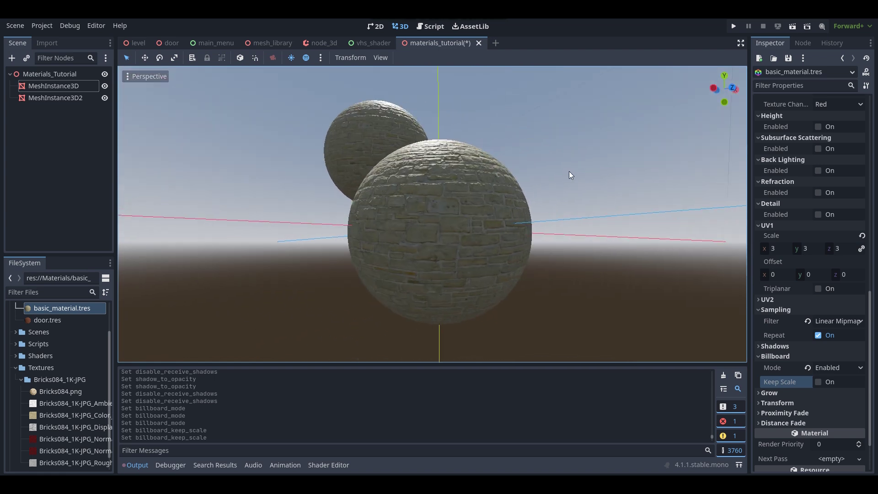
# Create a StandardMaterial3D resource in the Materials folder, save it as godot.tres, and select it.
pyautogui.scroll(-1, 54, 360)
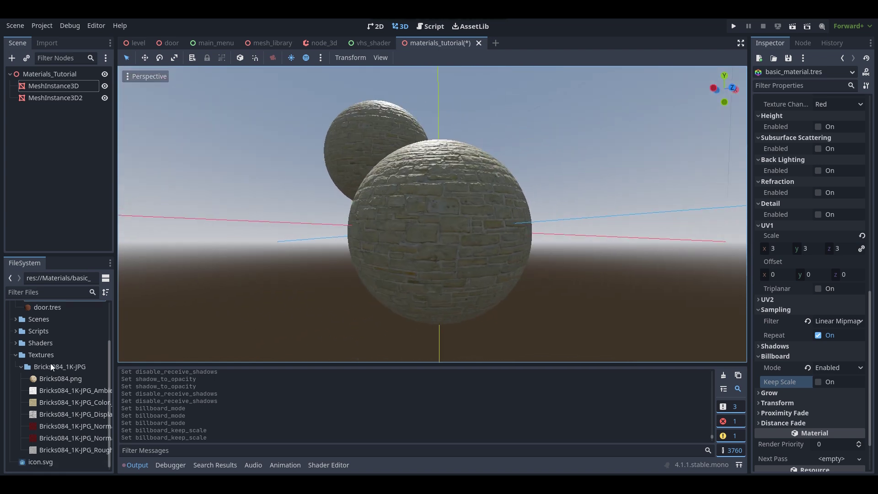
pyautogui.scroll(4, 41, 426)
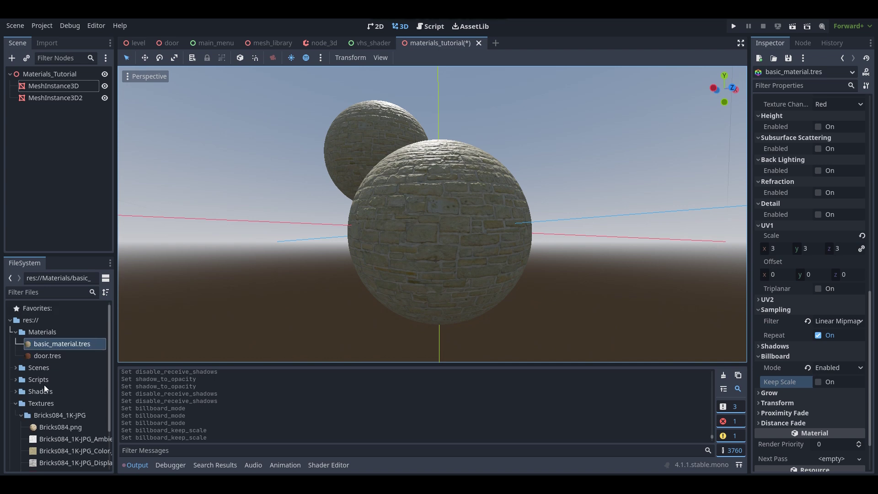
pyautogui.rightClick(58, 343)
pyautogui.moveTo(81, 341)
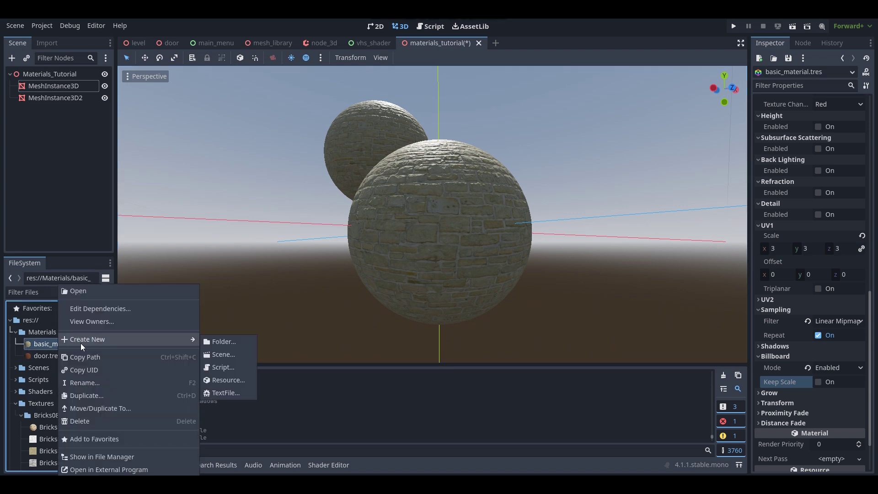
pyautogui.click(235, 382)
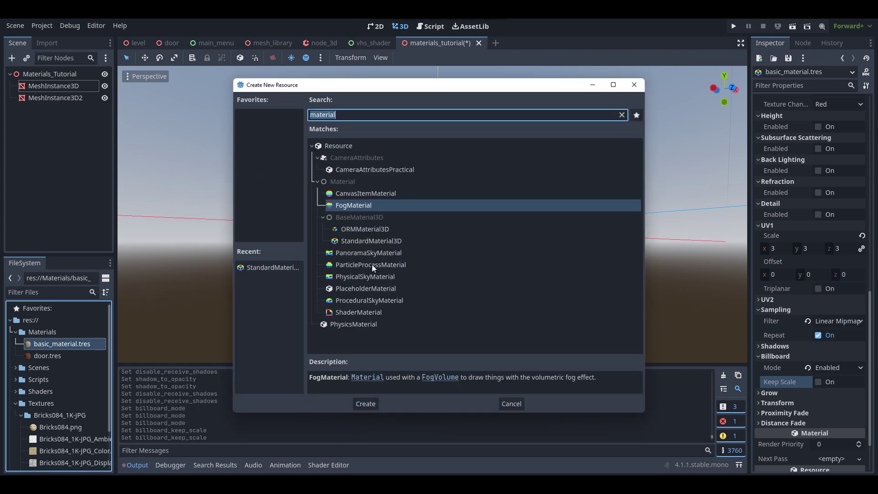
pyautogui.doubleClick(369, 239)
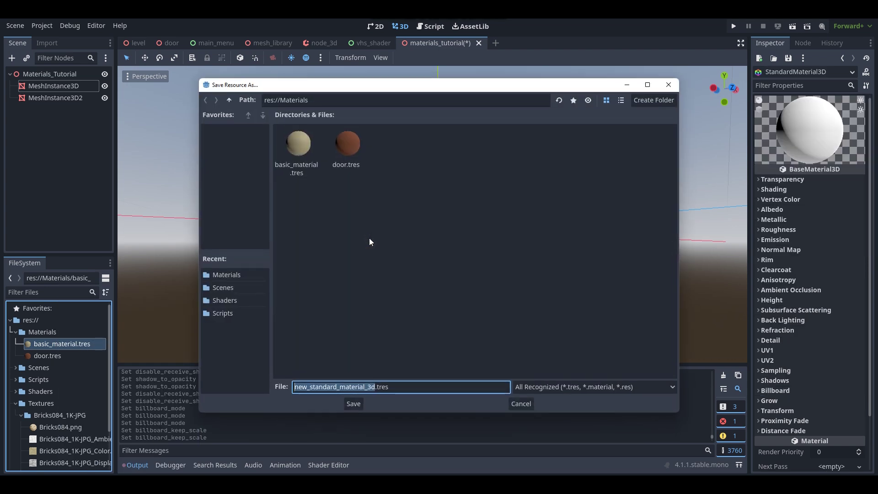
pyautogui.write('godot')
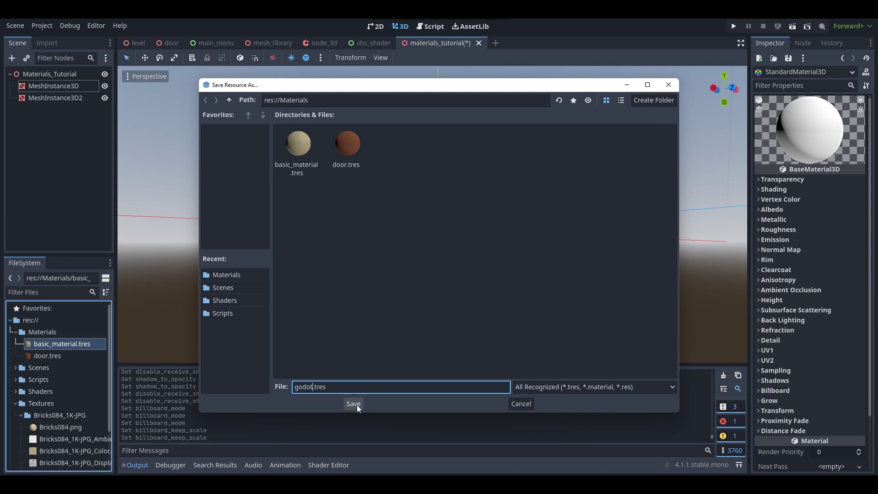
pyautogui.click(357, 405)
pyautogui.click(37, 367)
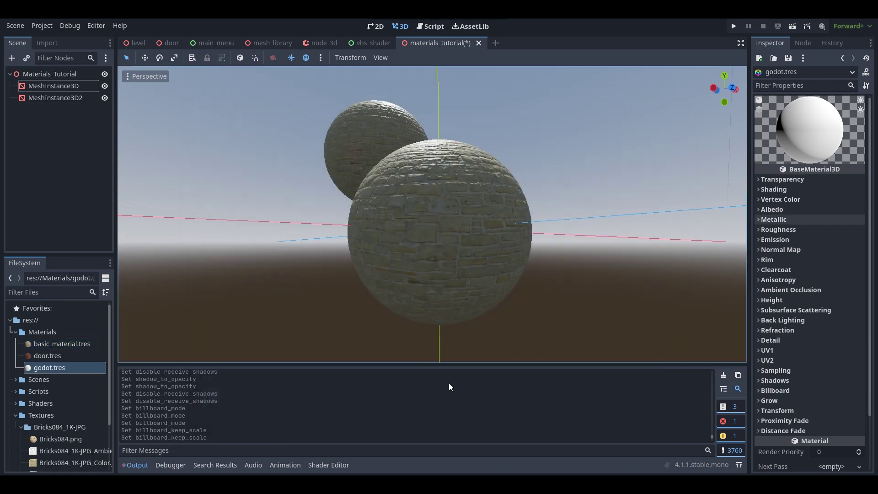
# Assign icon.svg as the albedo texture of the godot.tres material.
pyautogui.click(794, 208)
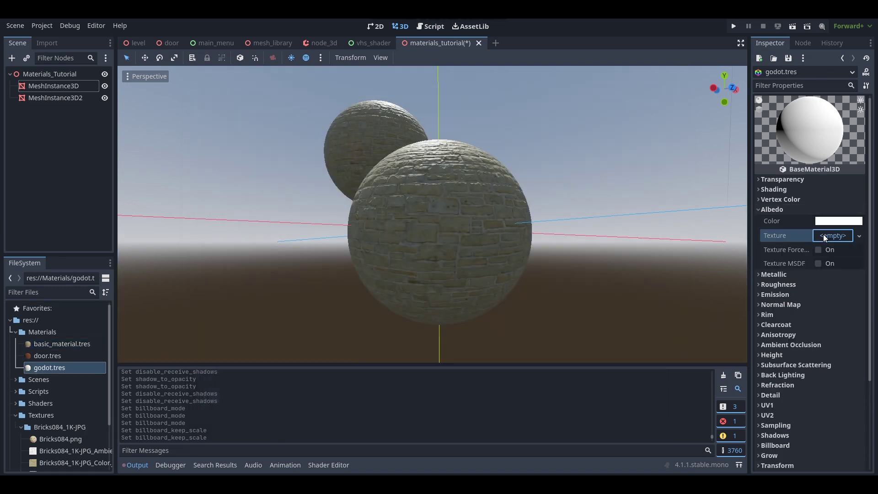
pyautogui.click(823, 235)
pyautogui.click(756, 447)
pyautogui.write('icon')
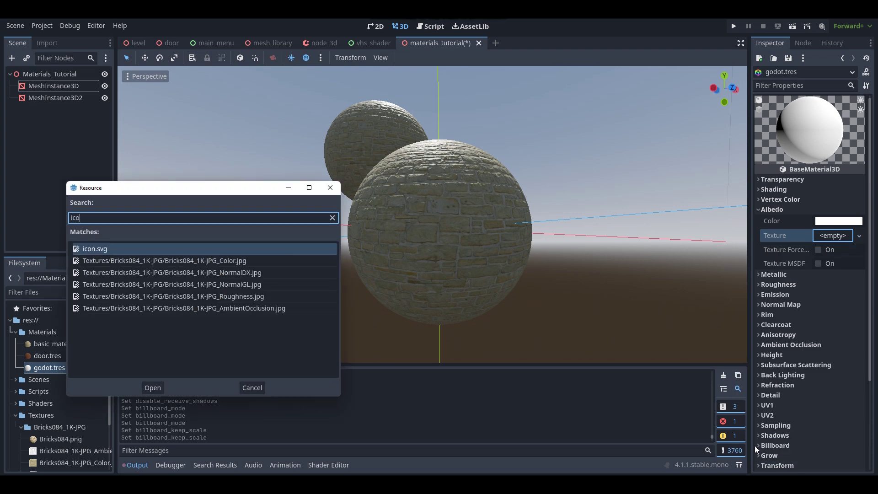
pyautogui.doubleClick(311, 248)
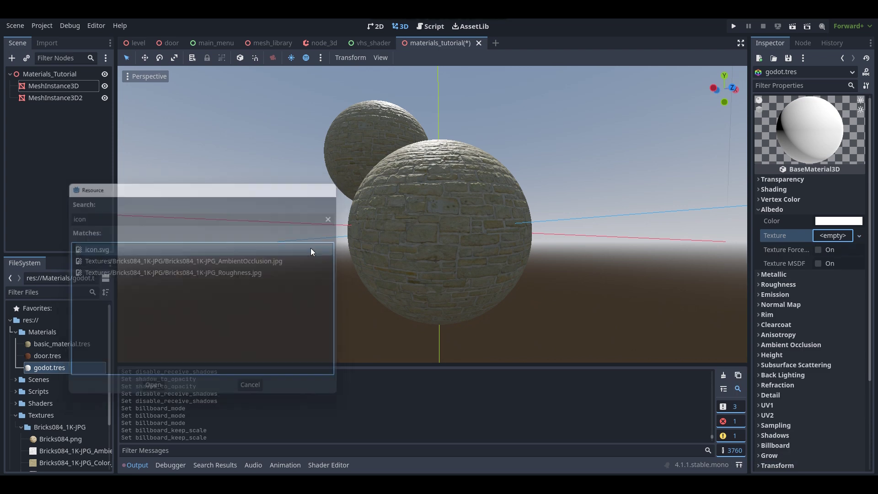
# Apply the godot.tres material to the sphere at the scene origin and bring the sphere into view.
pyautogui.moveTo(316, 254); pyautogui.dragTo(389, 256, button='right')
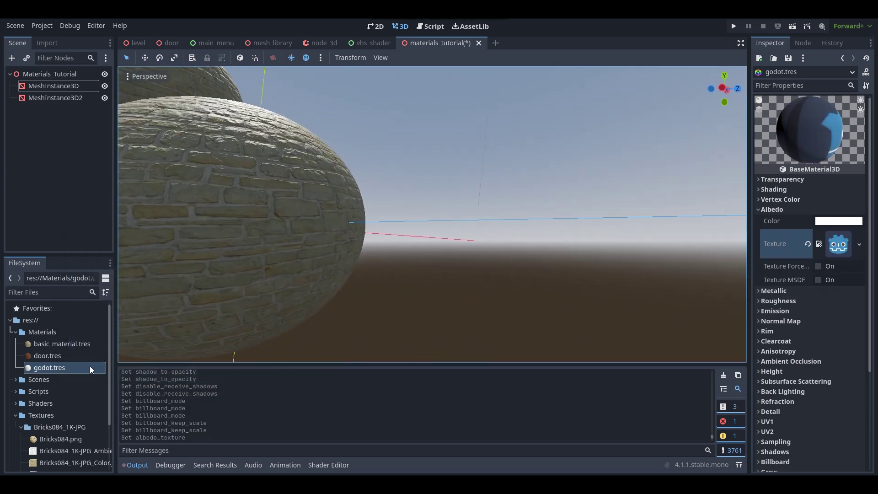
pyautogui.moveTo(82, 367); pyautogui.dragTo(187, 288)
pyautogui.press('s')
pyautogui.press('a')
pyautogui.moveTo(187, 288); pyautogui.dragTo(293, 278, button='right')
pyautogui.press('a')
pyautogui.press('d')
# Set the godot.tres material's UV1 scale to 3.56 on all three axes.
pyautogui.scroll(-3, 796, 394)
pyautogui.click(793, 290)
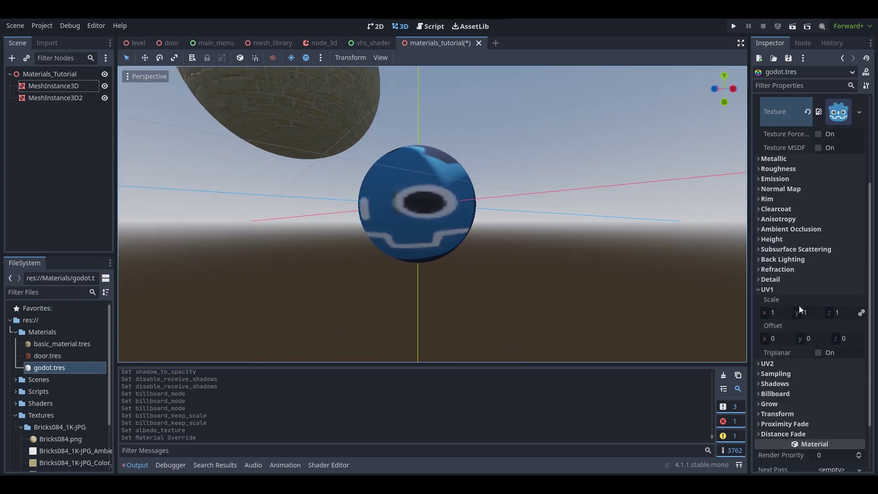
pyautogui.moveTo(768, 314); pyautogui.dragTo(844, 314)
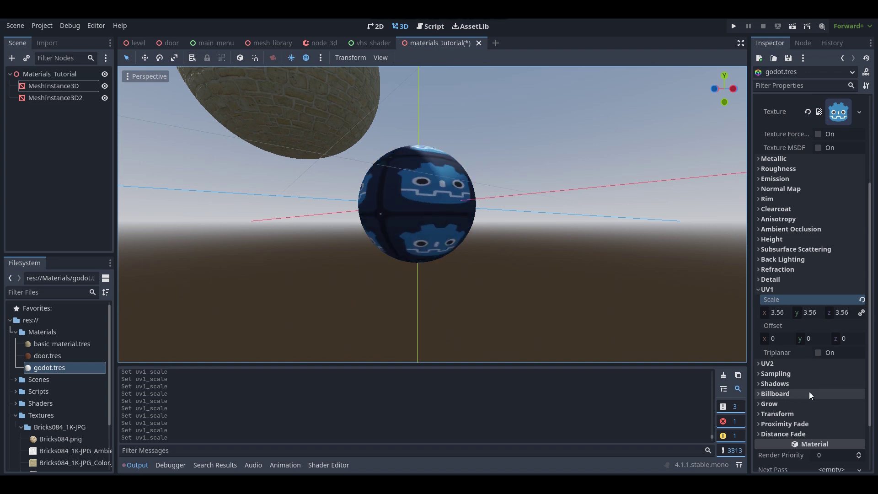
# Set the godot.tres material's billboard mode to Enabled and view the sphere from different angles.
pyautogui.scroll(-2, 809, 391)
pyautogui.click(788, 348)
pyautogui.click(839, 358)
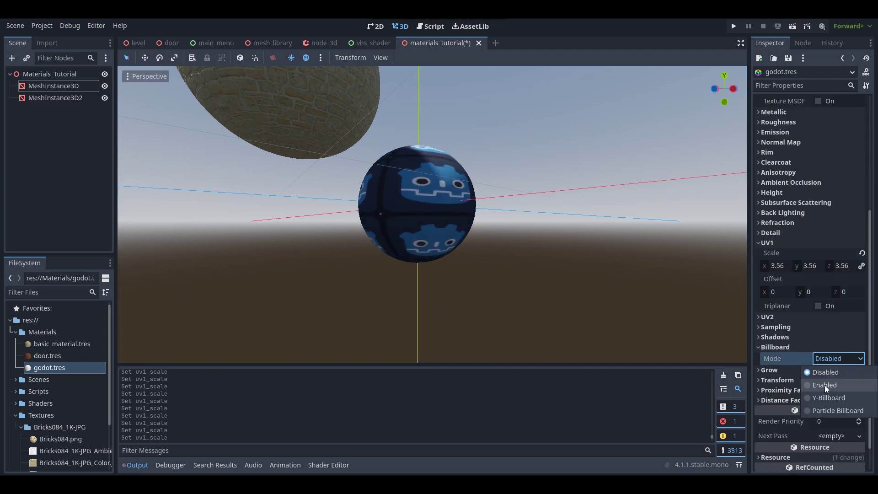
pyautogui.click(825, 385)
pyautogui.moveTo(432, 214); pyautogui.dragTo(432, 215, button='right')
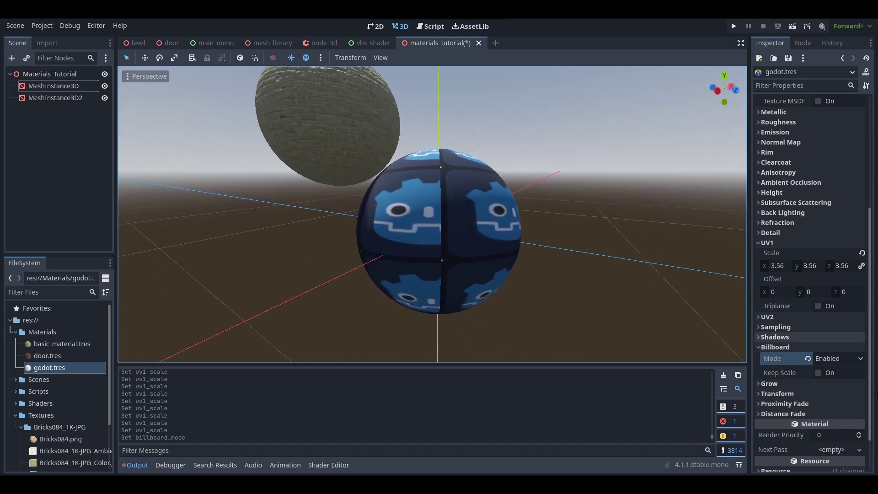
# Try Y-Billboard mode on the godot.tres material, compare it with Enabled, and reset the mode to Disabled.
pyautogui.click(835, 359)
pyautogui.click(827, 398)
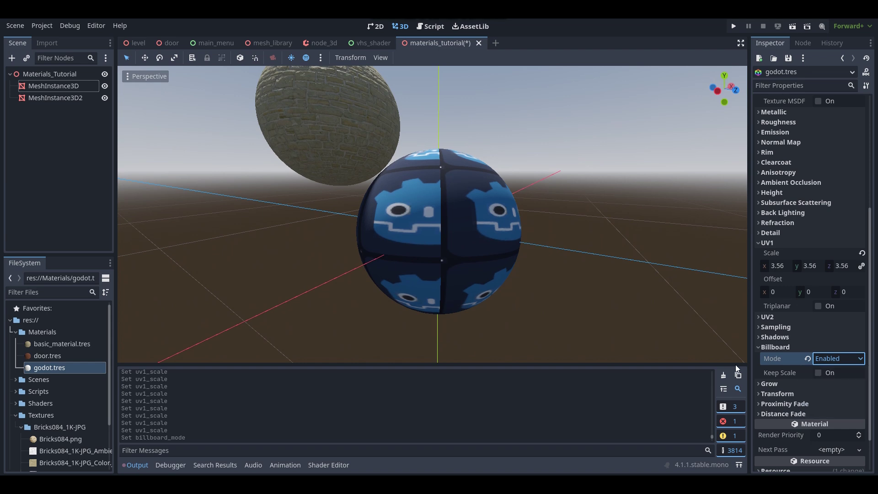
pyautogui.moveTo(533, 235); pyautogui.dragTo(533, 235, button='right')
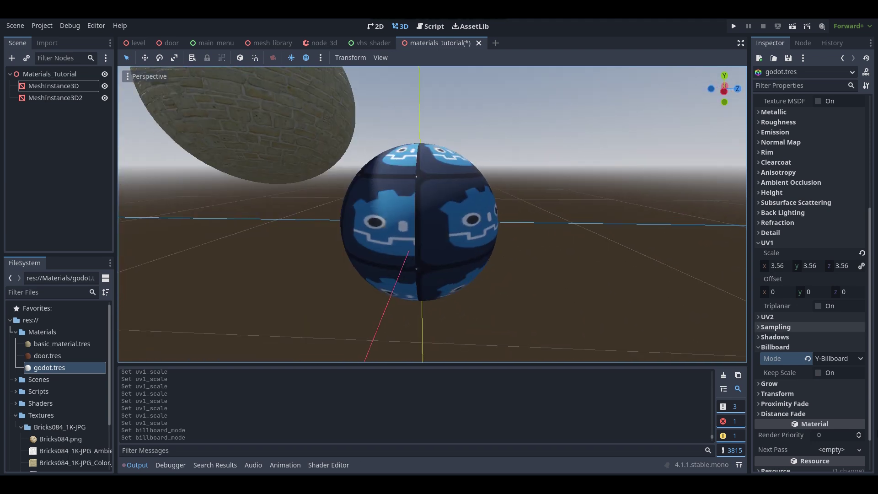
pyautogui.click(839, 358)
pyautogui.click(822, 385)
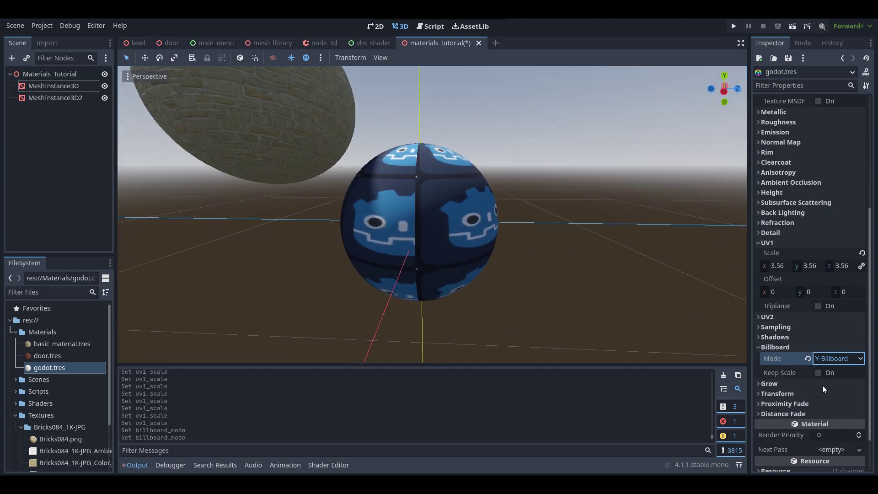
pyautogui.click(807, 358)
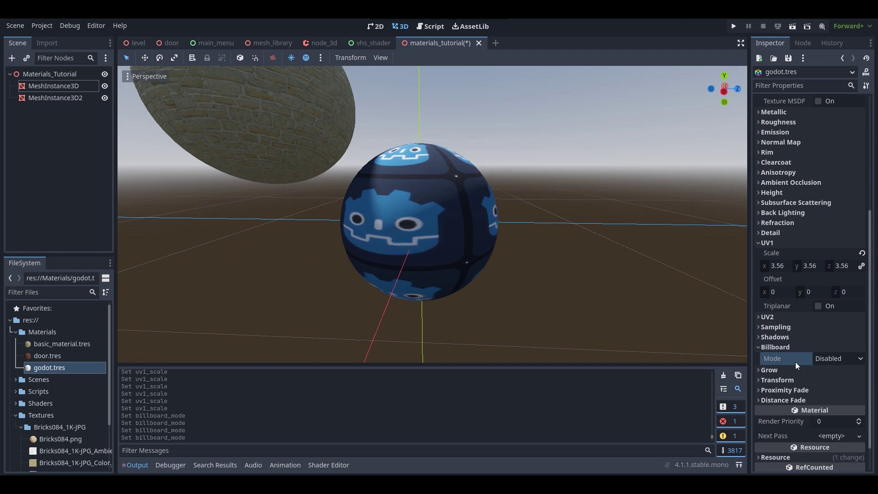
pyautogui.moveTo(521, 246); pyautogui.dragTo(522, 245, button='right')
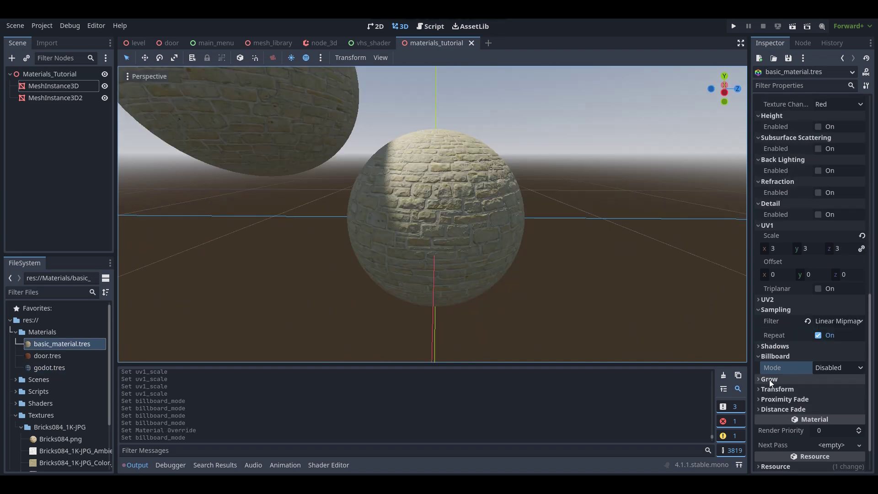
# Enable Grow on basic_material.tres and set its amount to 2.262 m.
pyautogui.click(769, 380)
pyautogui.moveTo(772, 388)
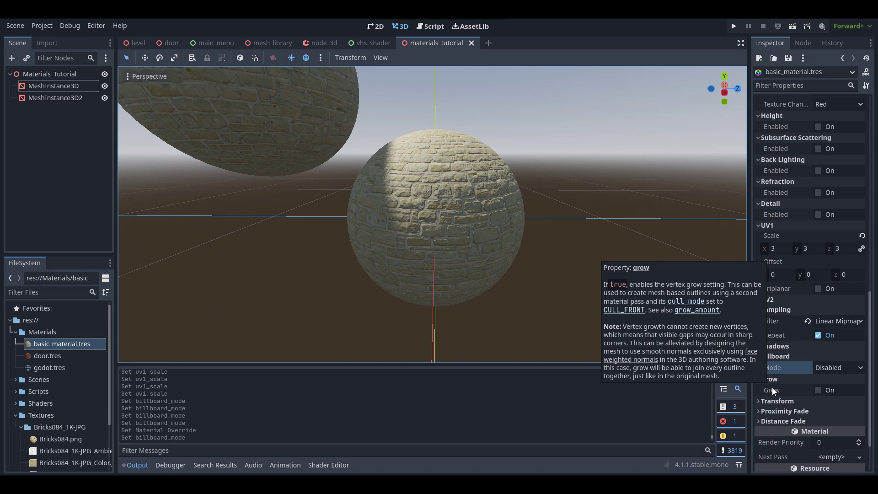
pyautogui.click(817, 389)
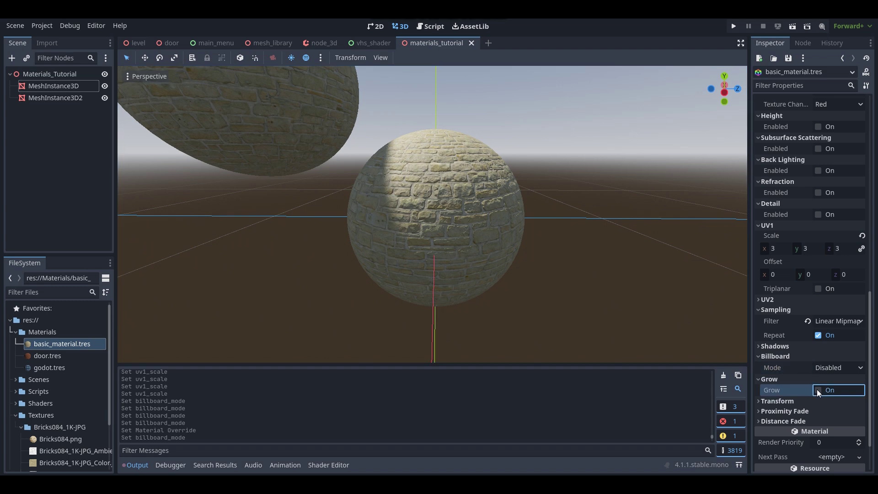
pyautogui.press('space')
pyautogui.moveTo(571, 253); pyautogui.dragTo(571, 253, button='right')
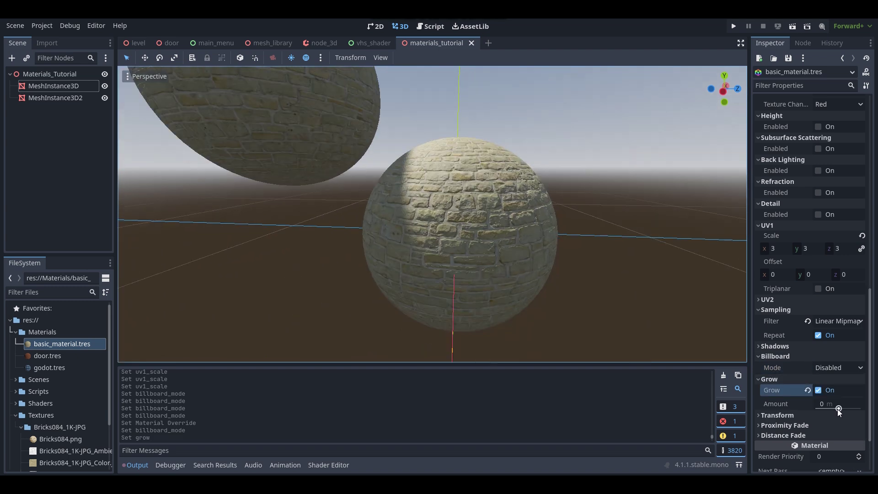
pyautogui.moveTo(838, 408); pyautogui.dragTo(842, 409)
pyautogui.scroll(-10, 579, 218)
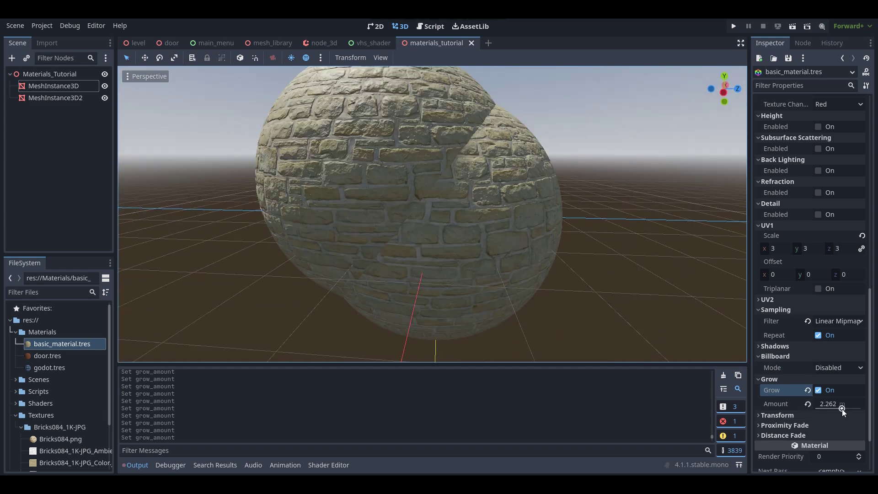
# Examine the enlarged brick spheres from different distances and angles, with MeshInstance3D selected.
pyautogui.press('w')
pyautogui.moveTo(509, 199); pyautogui.dragTo(513, 196, button='right')
pyautogui.press('s')
pyautogui.click(42, 86)
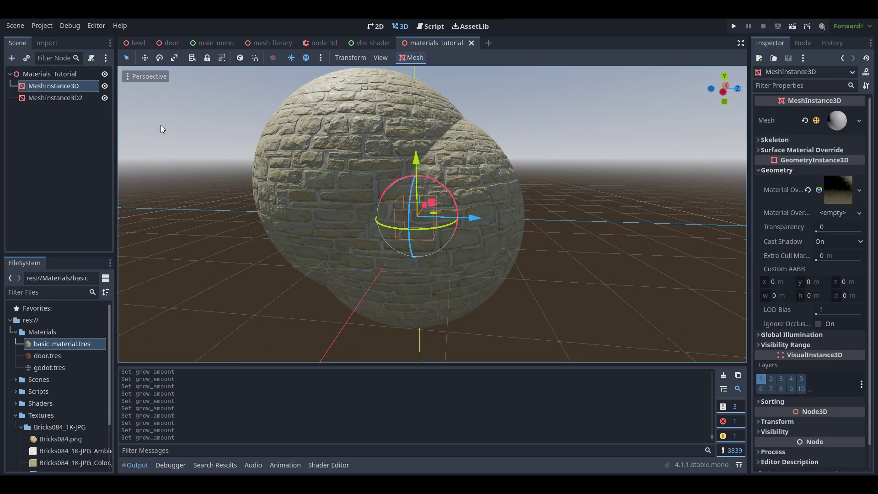
pyautogui.press('w')
pyautogui.moveTo(457, 201); pyautogui.dragTo(310, 283, button='right')
pyautogui.press('s')
pyautogui.press('s')
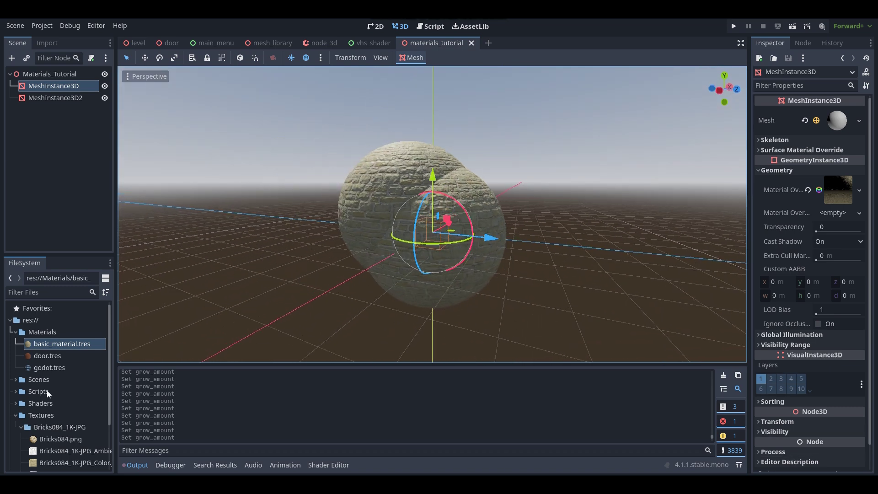
# Try a Grow amount of 3.878 m on basic_material.tres and switch Grow off.
pyautogui.click(81, 349)
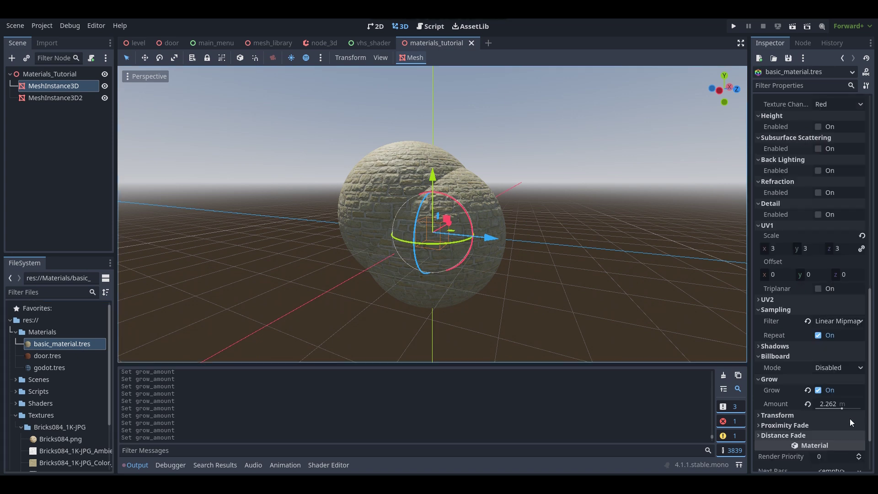
pyautogui.moveTo(842, 412)
pyautogui.mouseDown()
pyautogui.moveTo(835, 406)
pyautogui.moveTo(843, 409)
pyautogui.mouseUp()
pyautogui.moveTo(845, 409)
pyautogui.mouseDown()
pyautogui.moveTo(828, 410)
pyautogui.moveTo(843, 418)
pyautogui.mouseUp()
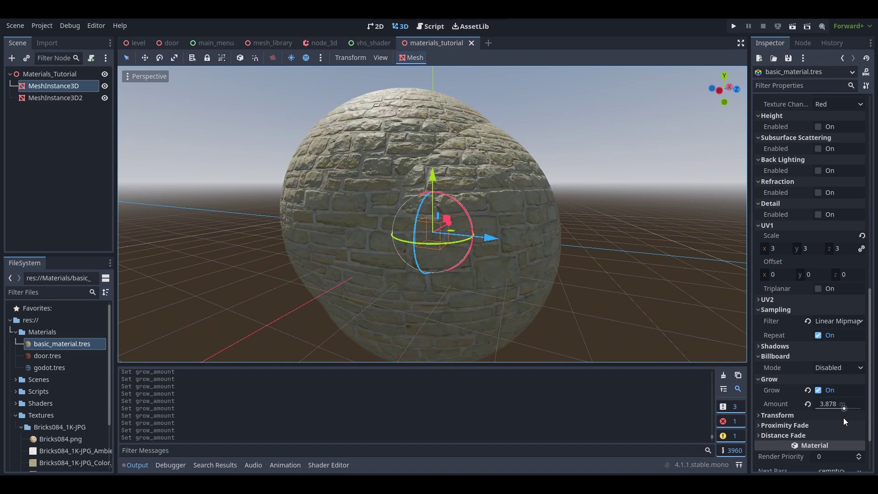
pyautogui.click(819, 390)
# Try the material's Fixed Size transform option, view the spheres from different distances and angles, and switch it off.
pyautogui.click(776, 401)
pyautogui.scroll(-3, 804, 411)
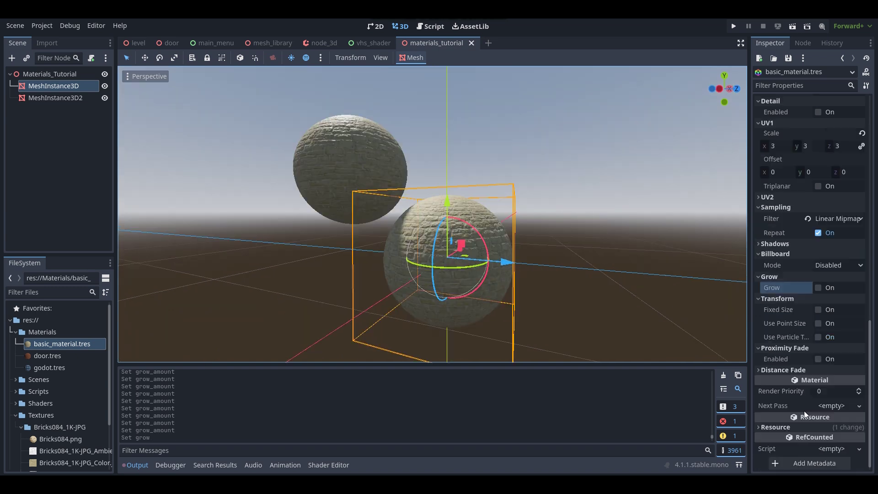
pyautogui.click(786, 312)
pyautogui.click(817, 310)
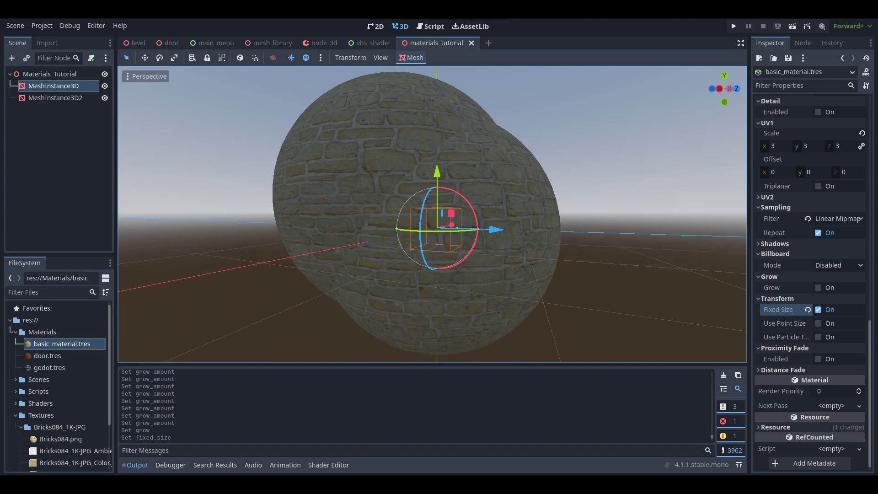
pyautogui.press('w')
pyautogui.moveTo(432, 214); pyautogui.dragTo(516, 263, button='right')
pyautogui.press('s')
pyautogui.press('a')
pyautogui.click(818, 310)
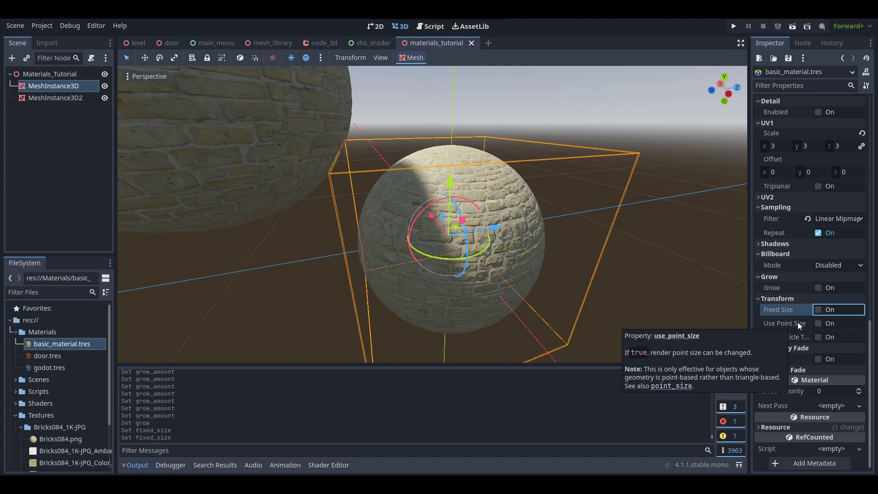
# Read the Proximity Fade description, enable the effect on the brick material, and view the spheres from another angle.
pyautogui.moveTo(796, 338)
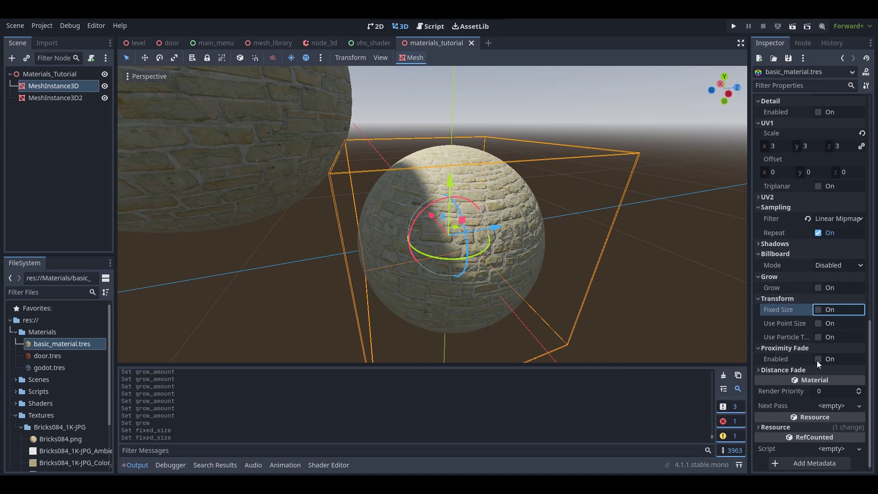
pyautogui.moveTo(781, 358)
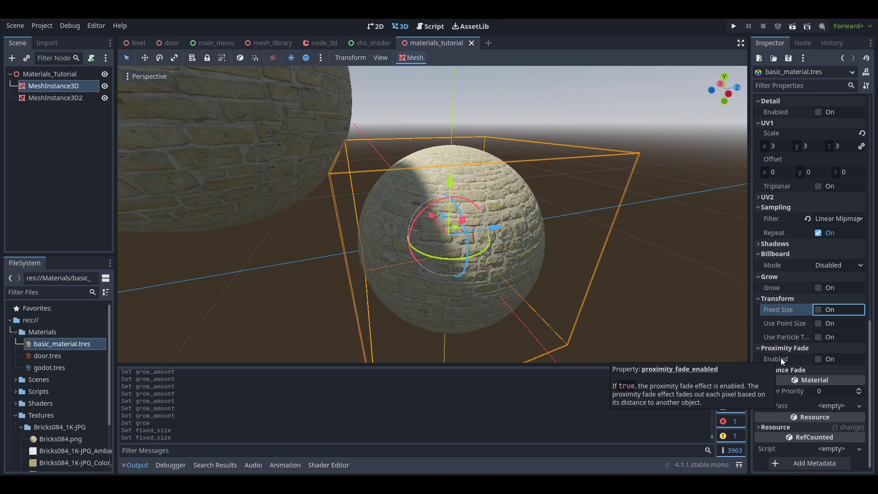
pyautogui.click(817, 361)
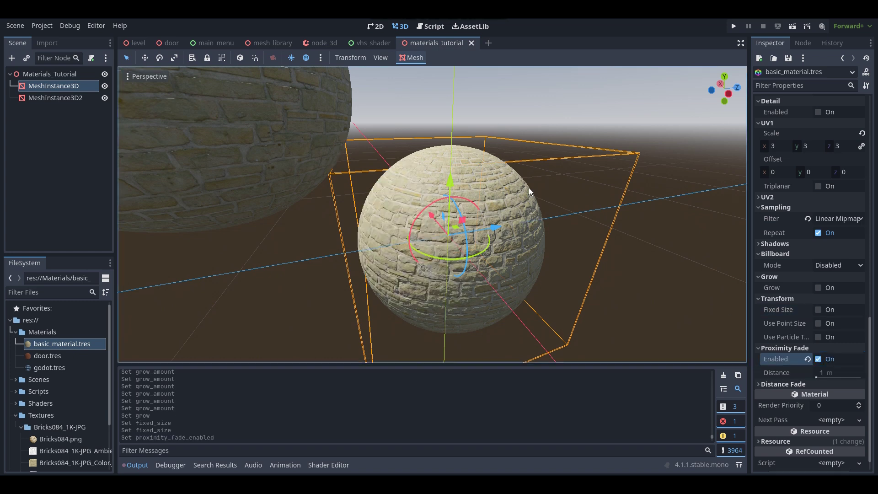
pyautogui.scroll(-5, 578, 227)
pyautogui.moveTo(578, 226); pyautogui.dragTo(504, 228, button='middle')
pyautogui.moveTo(504, 228); pyautogui.dragTo(471, 220, button='right')
pyautogui.press('w')
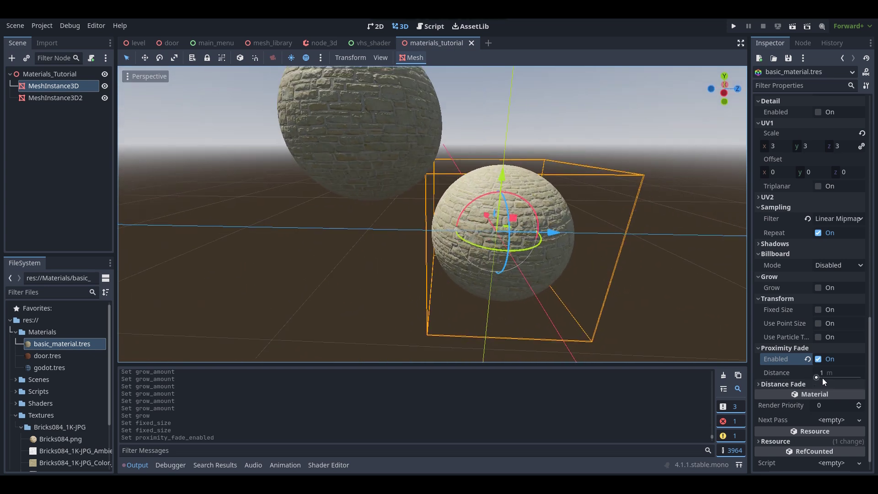
# Try Proximity Fade distances of 4096 m and 0 m on the brick material, restore the default distance, and switch the effect off.
pyautogui.moveTo(820, 377); pyautogui.dragTo(829, 375)
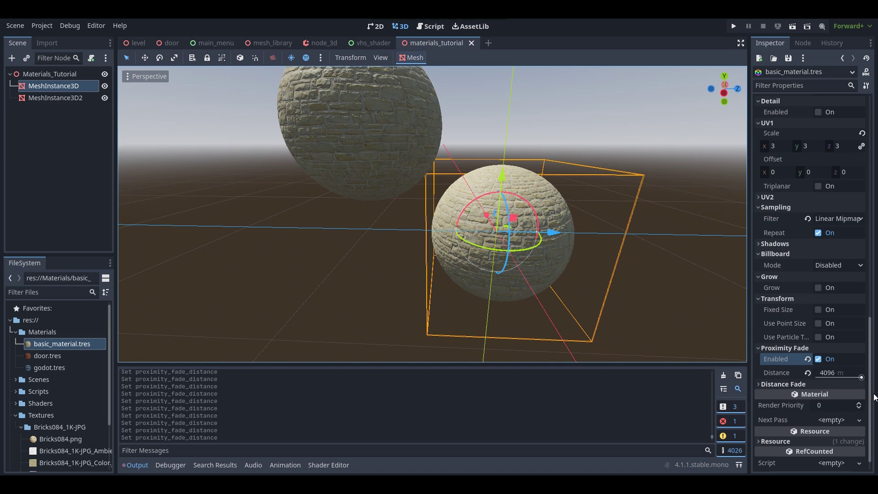
pyautogui.moveTo(466, 262)
pyautogui.mouseDown(button='right')
pyautogui.moveTo(450, 261)
pyautogui.moveTo(457, 262)
pyautogui.mouseUp(button='right')
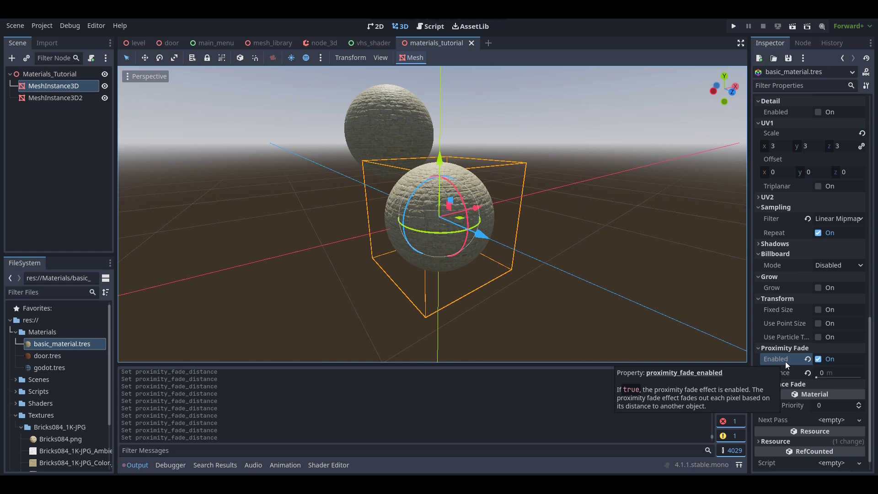
pyautogui.moveTo(808, 376); pyautogui.dragTo(809, 375)
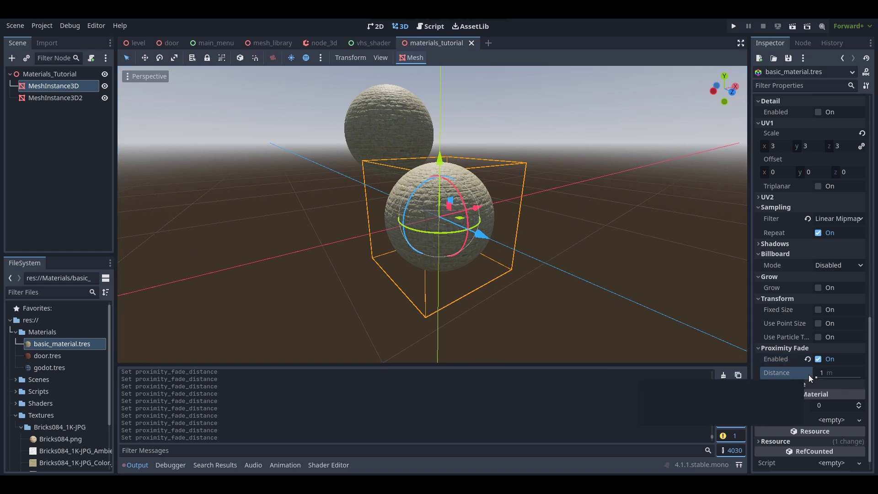
pyautogui.click(805, 373)
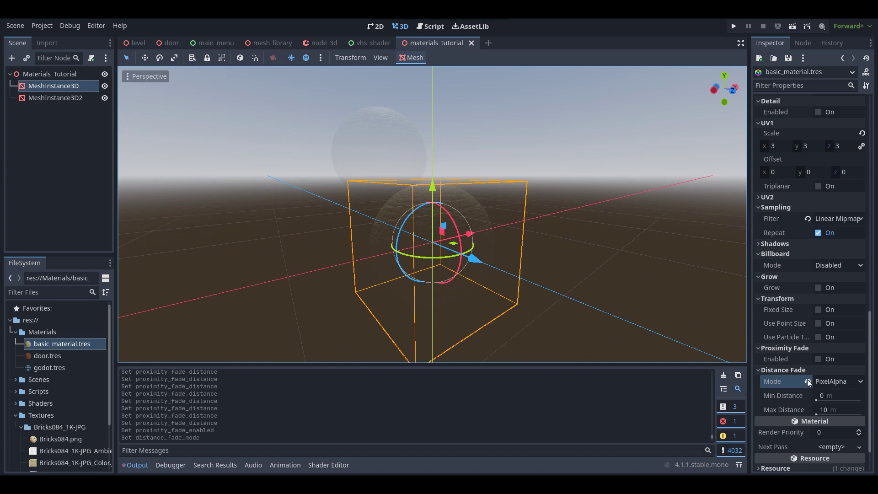
# Turn the PixelAlpha Distance Fade back to Disabled and look over the other fade modes.
pyautogui.click(808, 380)
pyautogui.click(833, 380)
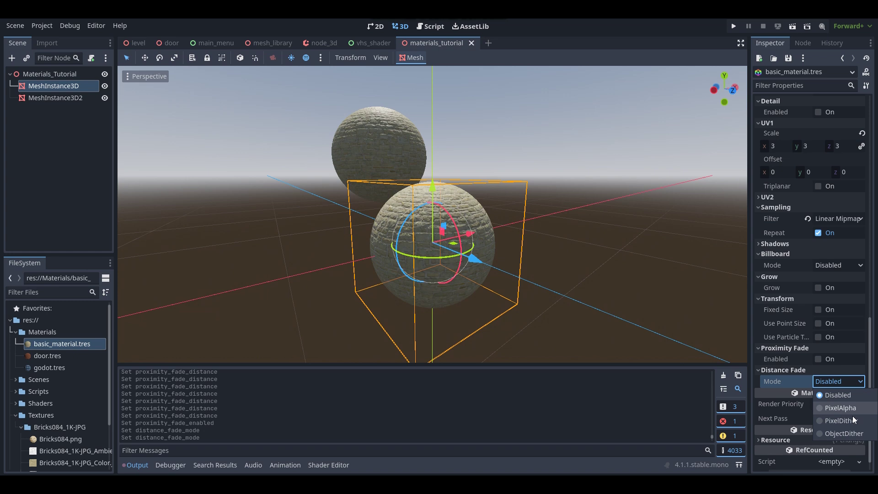
pyautogui.press('Escape')
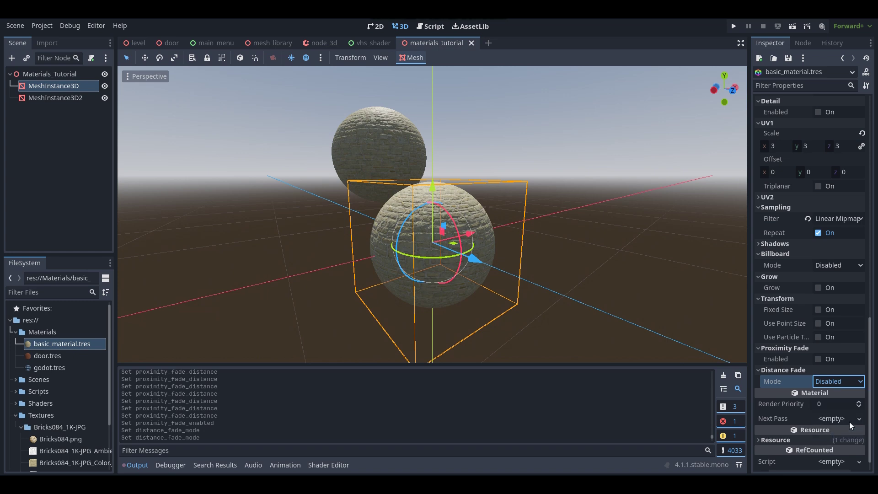
# Try the PixelDither Distance Fade with a Max Distance of 1 m, view the spheres from near and far, and reset the mode.
pyautogui.moveTo(837, 410); pyautogui.dragTo(827, 410)
pyautogui.press('w')
pyautogui.moveTo(439, 247); pyautogui.dragTo(429, 264, button='right')
pyautogui.press('w')
pyautogui.press('s')
pyautogui.press('w')
pyautogui.press('w')
pyautogui.press('s')
pyautogui.press('s')
pyautogui.scroll(-2, 837, 302)
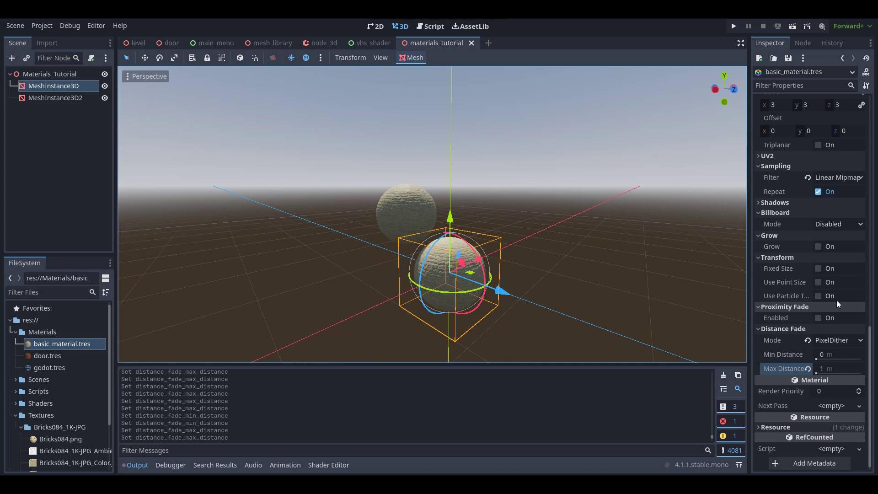
pyautogui.click(808, 340)
# Review the brick material's settings from Shading through Distance Fade, including the Shadows options, and view both spheres up close.
pyautogui.scroll(12, 822, 344)
pyautogui.scroll(8, 822, 345)
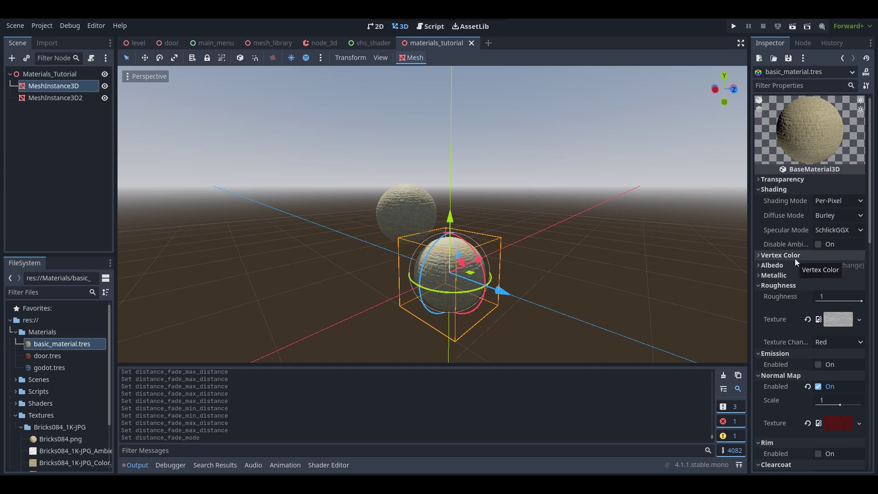
pyautogui.scroll(-15, 795, 259)
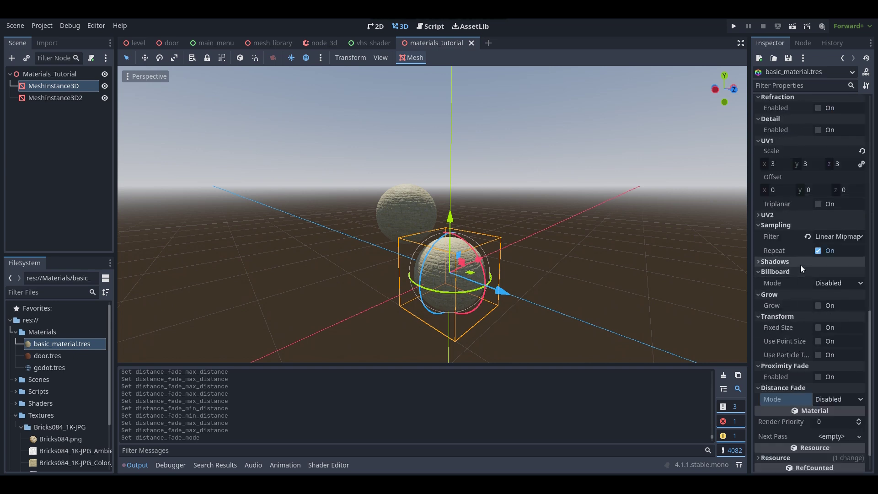
pyautogui.click(800, 264)
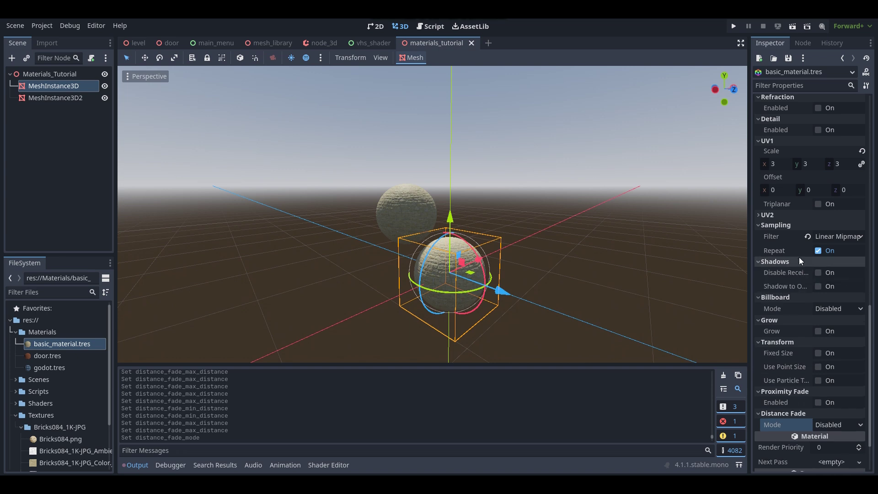
pyautogui.click(794, 263)
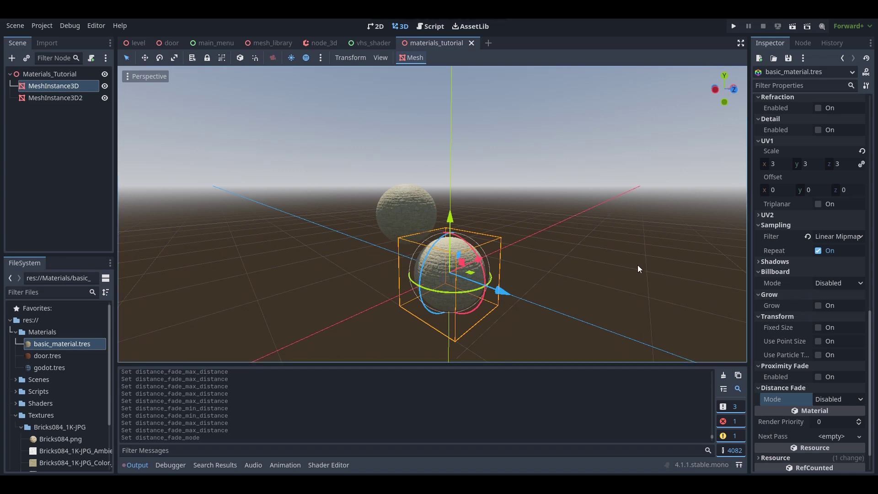
pyautogui.press('w')
pyautogui.moveTo(603, 252); pyautogui.dragTo(722, 253, button='right')
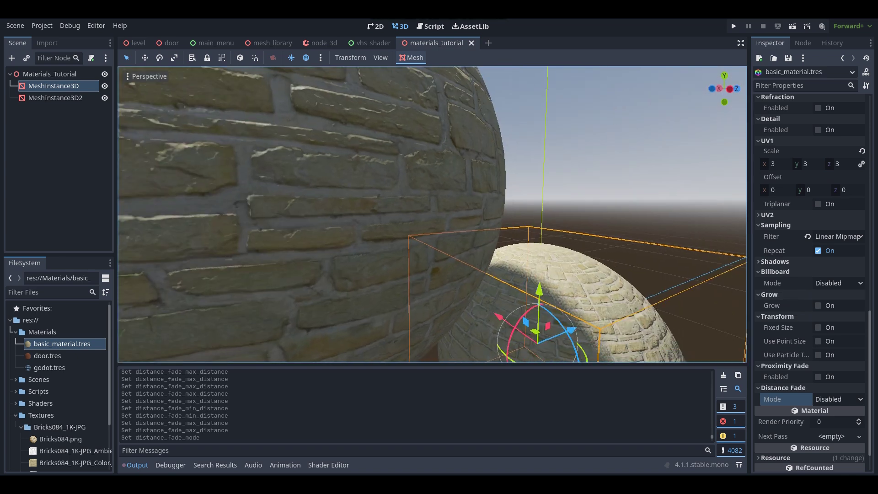
pyautogui.press('f')
pyautogui.scroll(10, 813, 257)
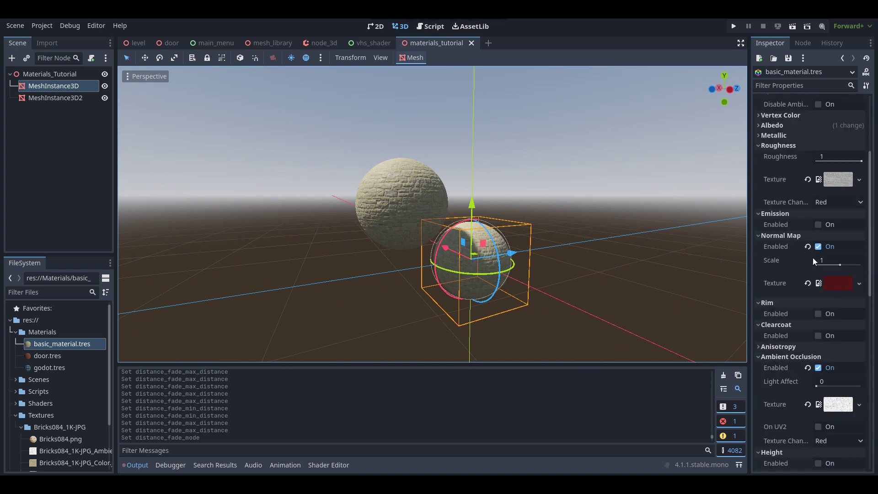
pyautogui.scroll(-5, 814, 260)
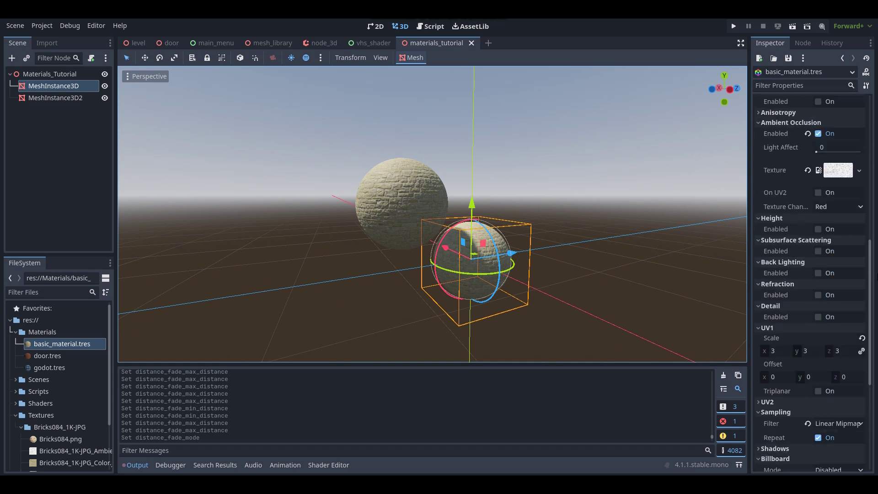
pyautogui.scroll(-5, 823, 317)
pyautogui.scroll(10, 820, 316)
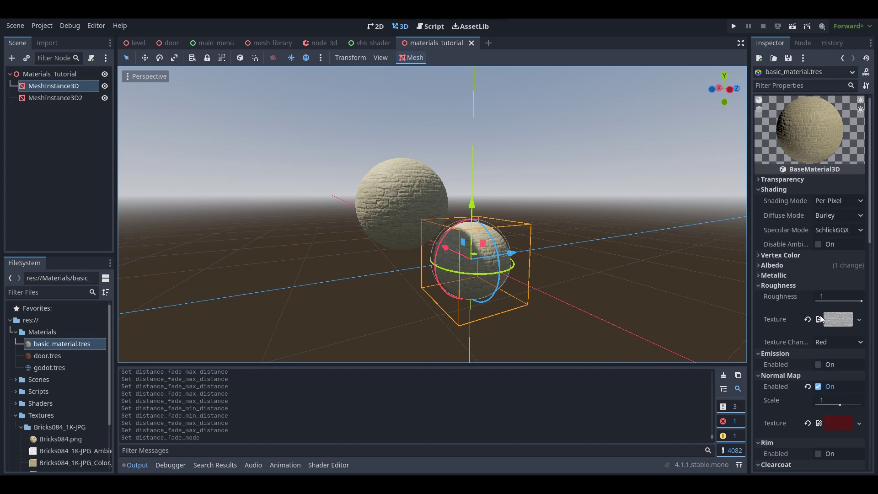
# Examine the brick surface of the unselected larger sphere from different distances and angles, with MeshInstance3D deselected.
pyautogui.moveTo(518, 221); pyautogui.dragTo(487, 210, button='right')
pyautogui.press('w')
pyautogui.press('s')
pyautogui.press('w')
pyautogui.press('s')
pyautogui.press('w')
pyautogui.press('s')
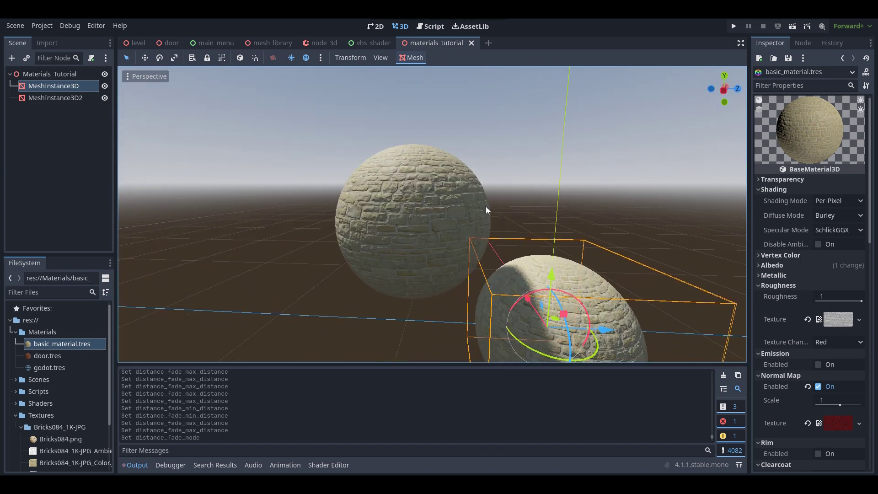
pyautogui.click(551, 168)
pyautogui.press('w')
pyautogui.moveTo(551, 168); pyautogui.dragTo(537, 170, button='right')
pyautogui.press('a')
pyautogui.moveTo(400, 237)
pyautogui.mouseDown(button='right')
pyautogui.moveTo(556, 236)
pyautogui.moveTo(416, 232)
pyautogui.moveTo(389, 243)
pyautogui.moveTo(397, 224)
pyautogui.mouseUp(button='right')
pyautogui.press('s')
pyautogui.press('d')
pyautogui.press('w')
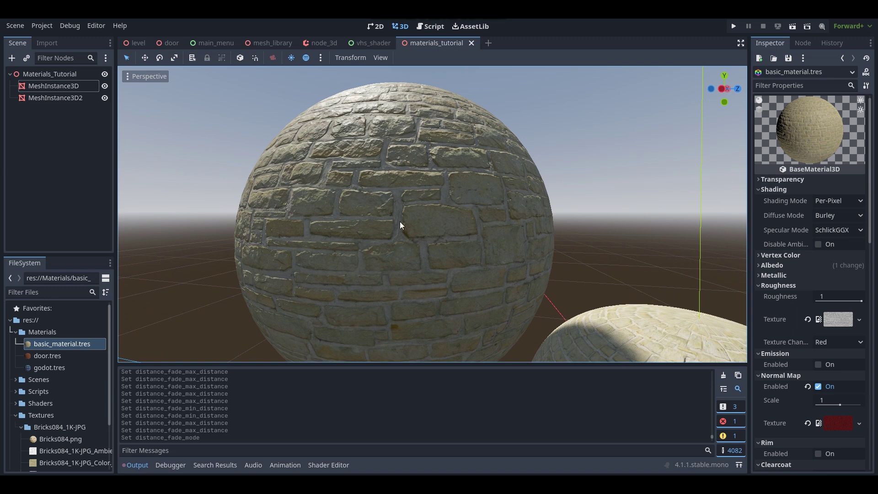
# Clear the material's Roughness texture to compare the surface, and load Bricks084_1K-JPG_Roughness.jpg back into it.
pyautogui.click(807, 320)
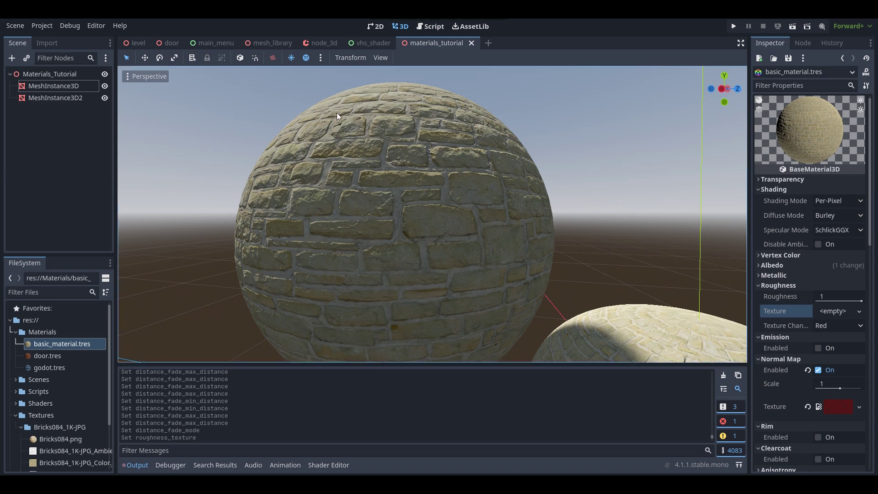
pyautogui.click(830, 312)
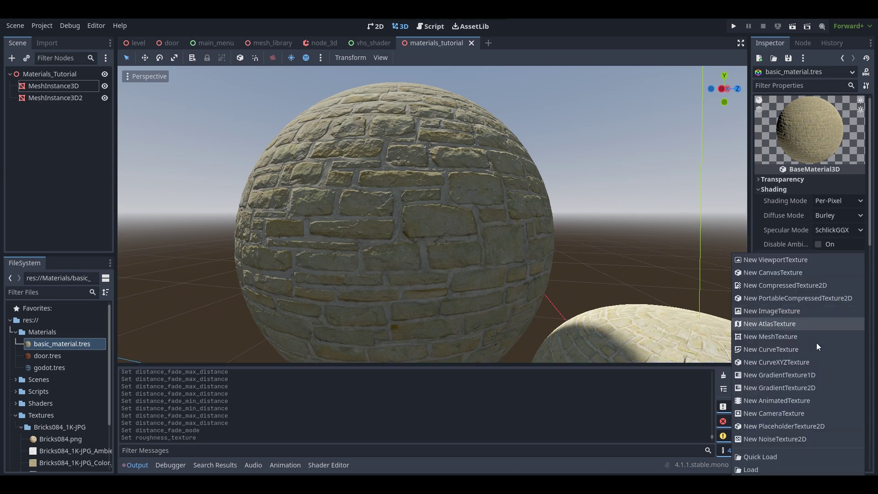
pyautogui.click(757, 459)
pyautogui.write('rough')
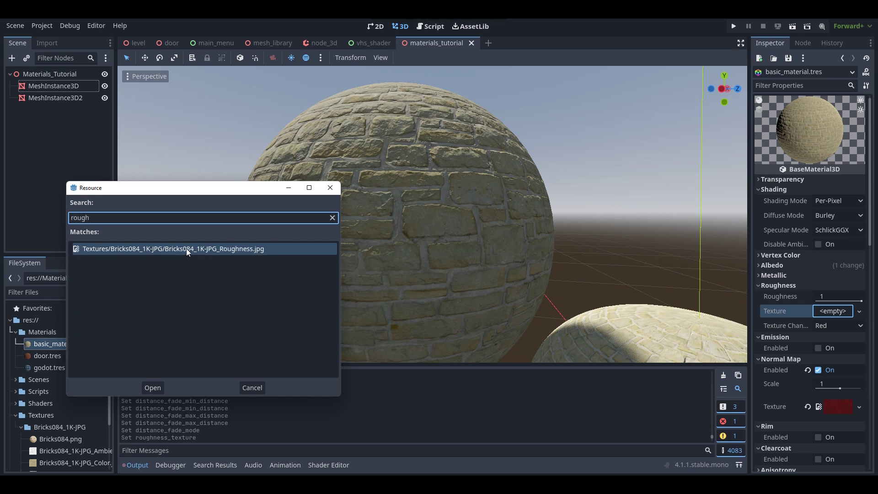
pyautogui.doubleClick(187, 249)
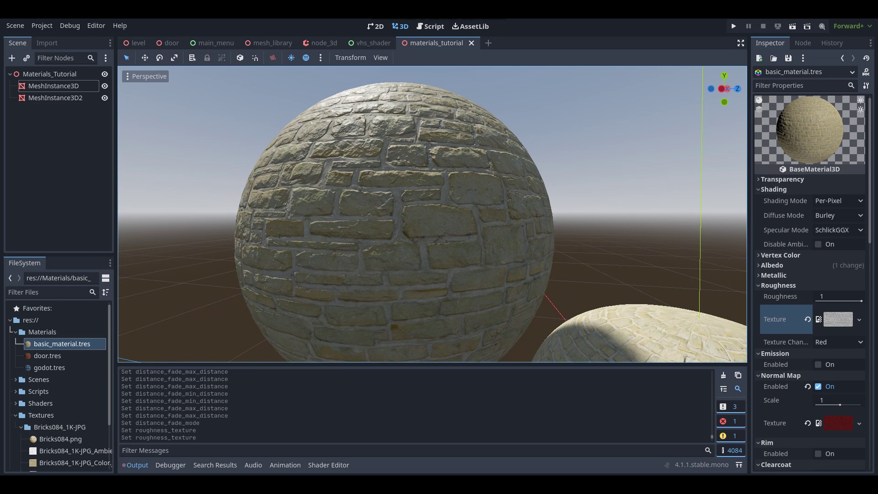
# View both brick spheres from farther away and save the materials_tutorial scene.
pyautogui.moveTo(432, 214); pyautogui.dragTo(254, 185, button='right')
pyautogui.press('s')
pyautogui.hotkey('ctrl', 's')
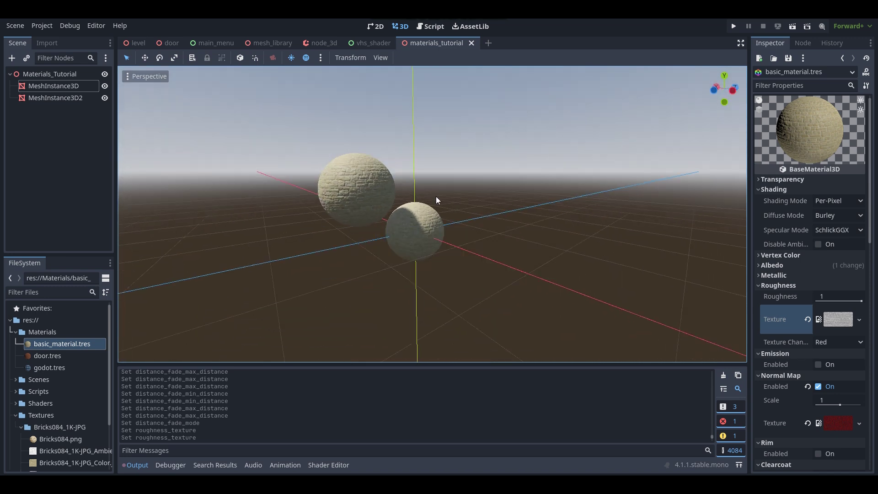